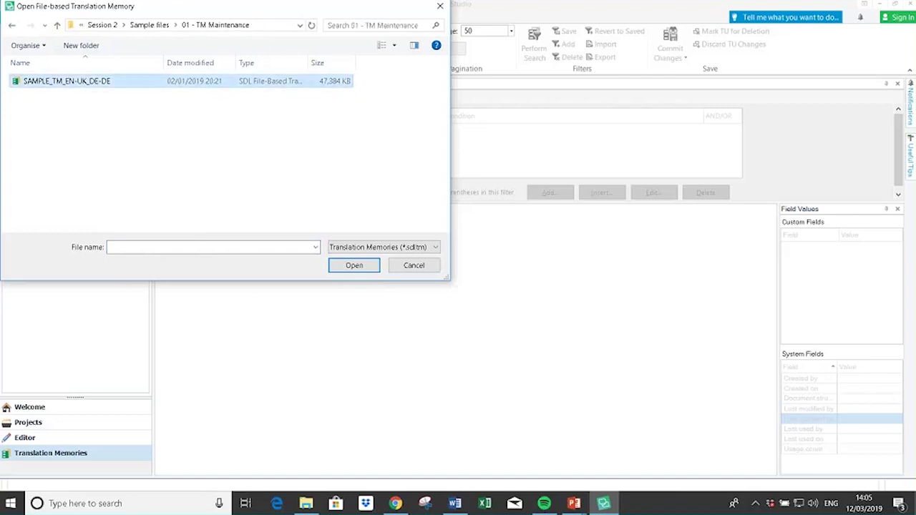
# Open the SAMPLE_TM_EN-UK_DE-DE translation memory and search its source text for "translation memory".
pyautogui.click(354, 265)
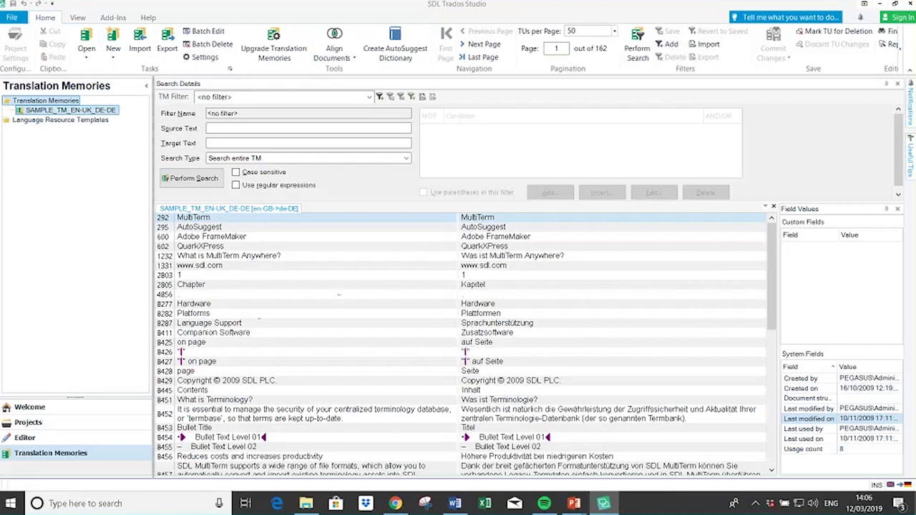
pyautogui.click(236, 128)
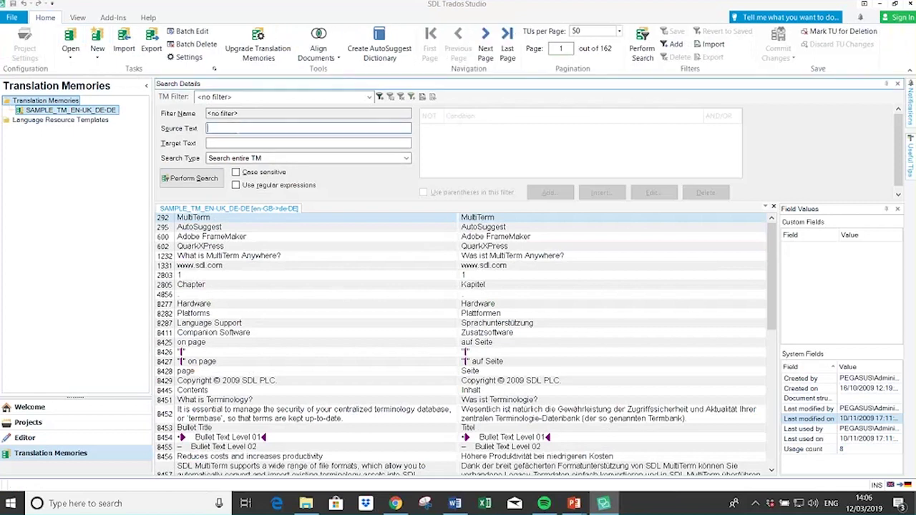
pyautogui.write('transl')
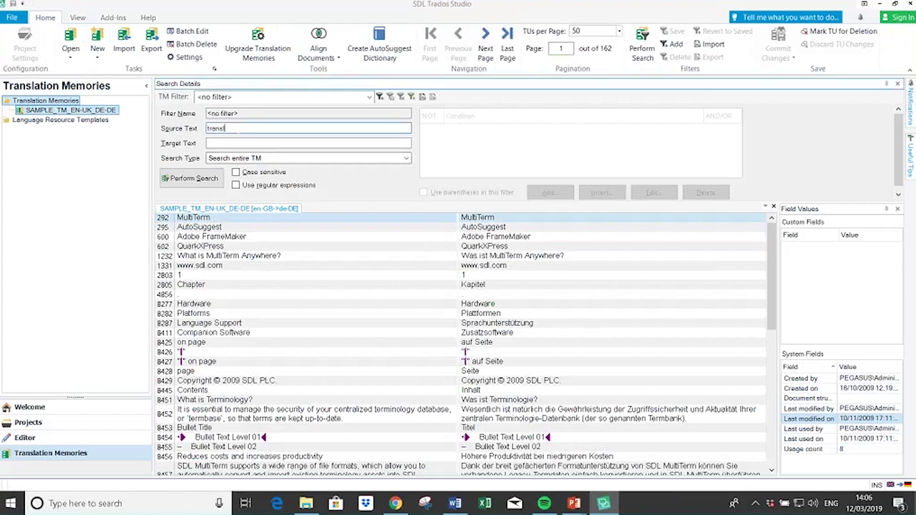
pyautogui.write('ation memory')
pyautogui.click(194, 181)
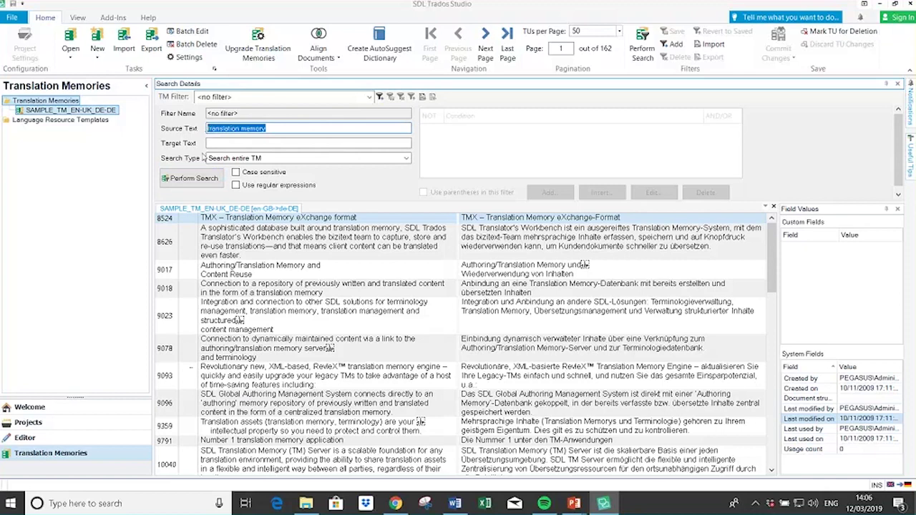
# Clear the source text criterion and rerun the search across the entire translation memory.
pyautogui.press('Delete')
pyautogui.click(189, 178)
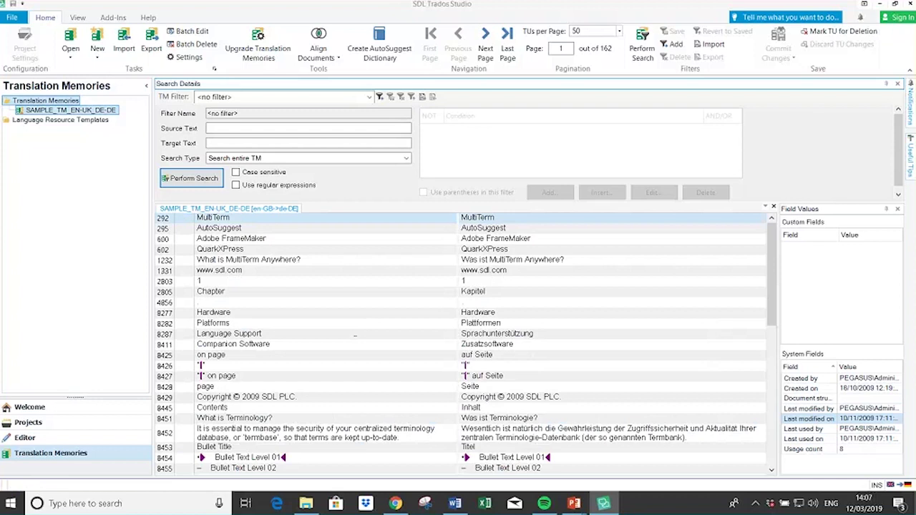
pyautogui.click(308, 127)
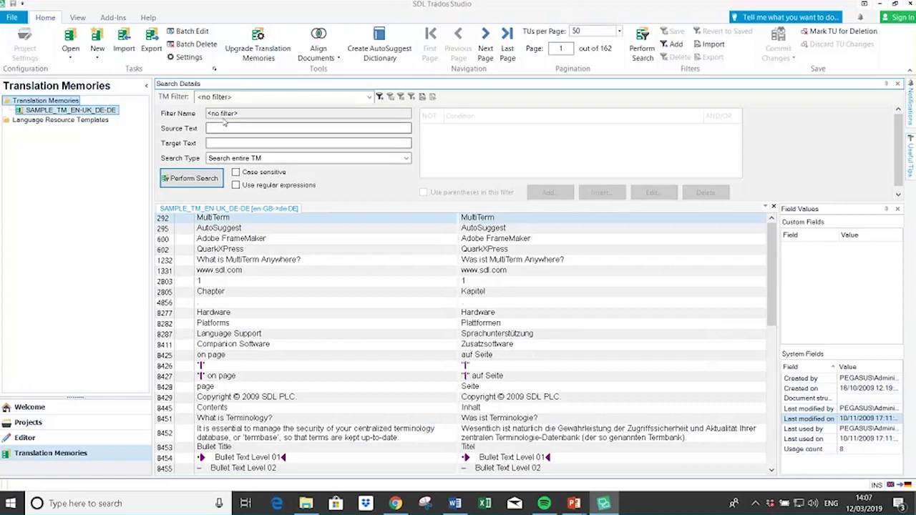
# Create a new translation memory filter named "<5 chtrs".
pyautogui.click(380, 99)
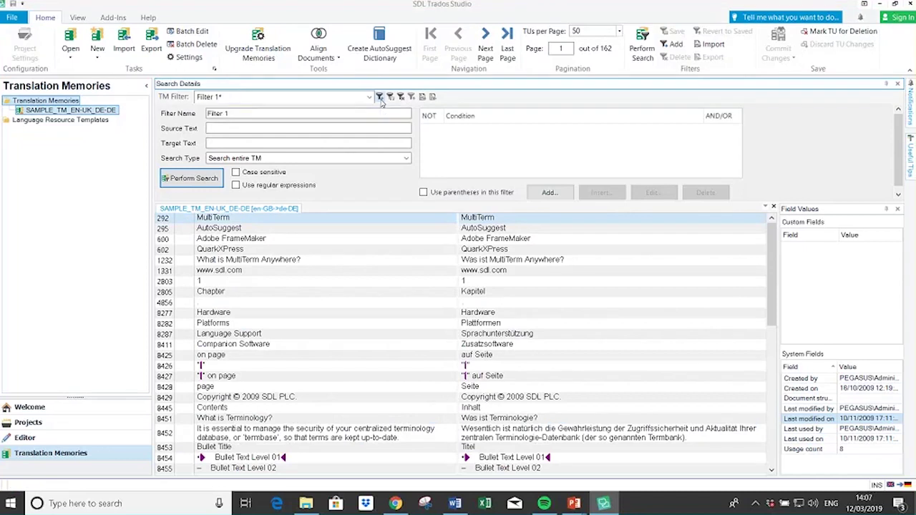
pyautogui.click(236, 113)
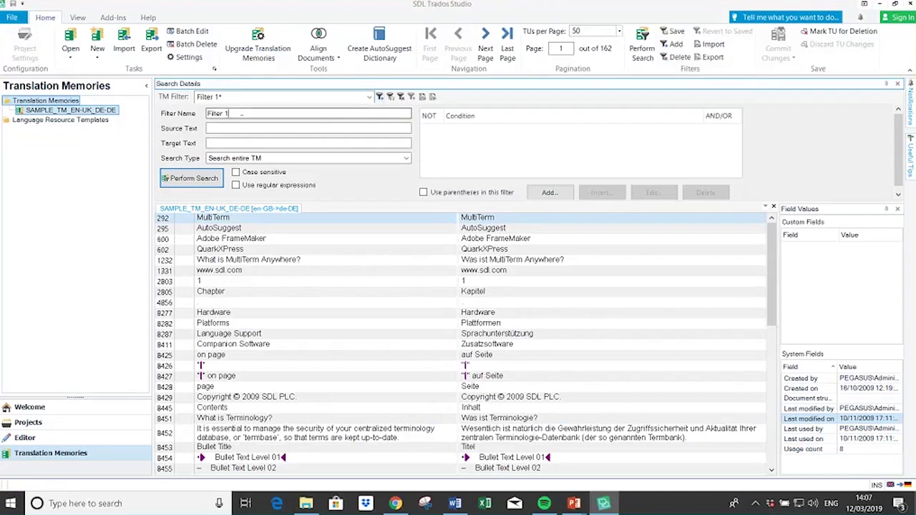
pyautogui.doubleClick(239, 113)
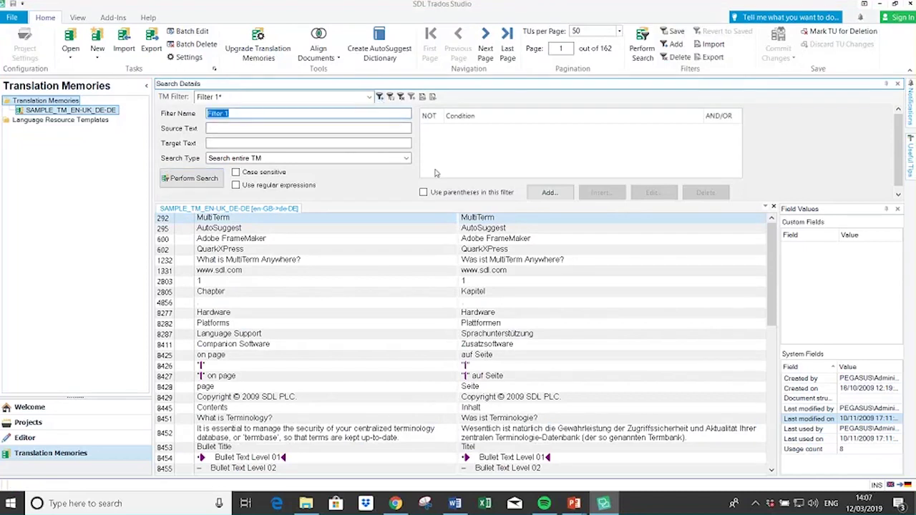
pyautogui.write('<5 chtrs')
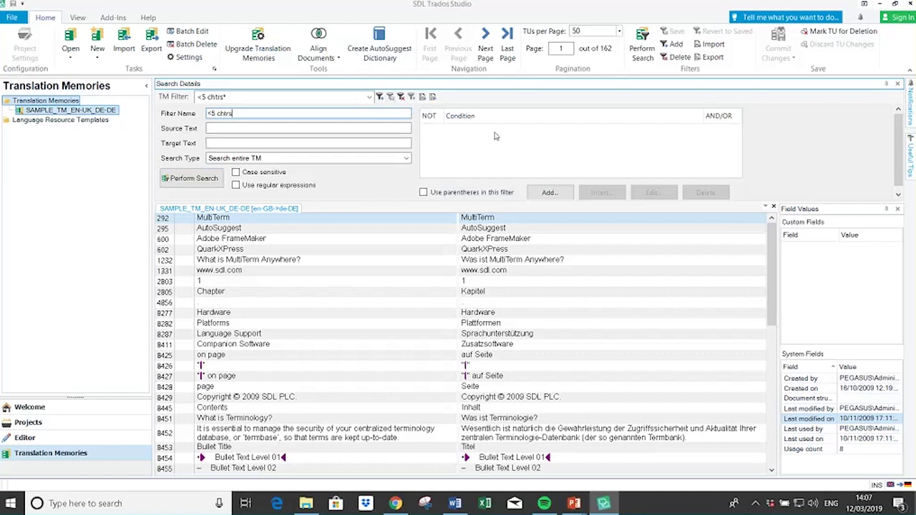
# Add a condition to the "<5 chtrs" filter requiring a source segment length smaller than 5.
pyautogui.click(560, 193)
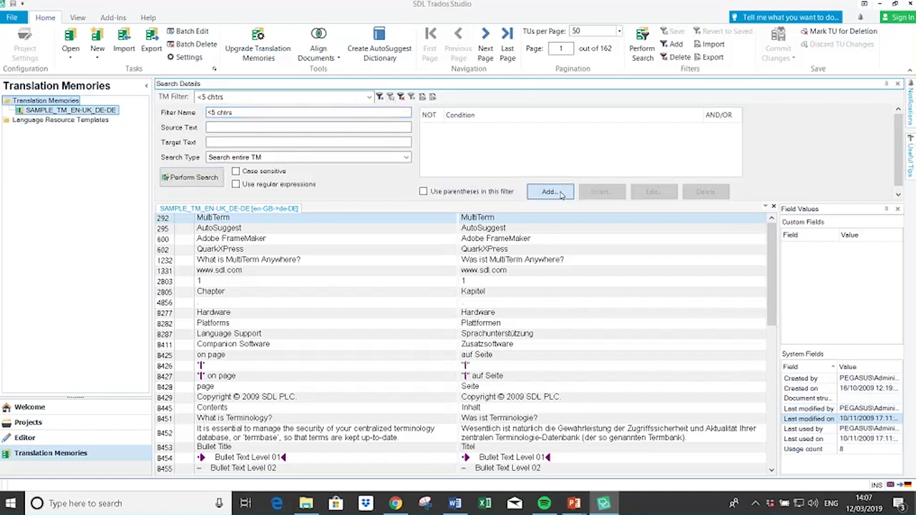
pyautogui.click(562, 195)
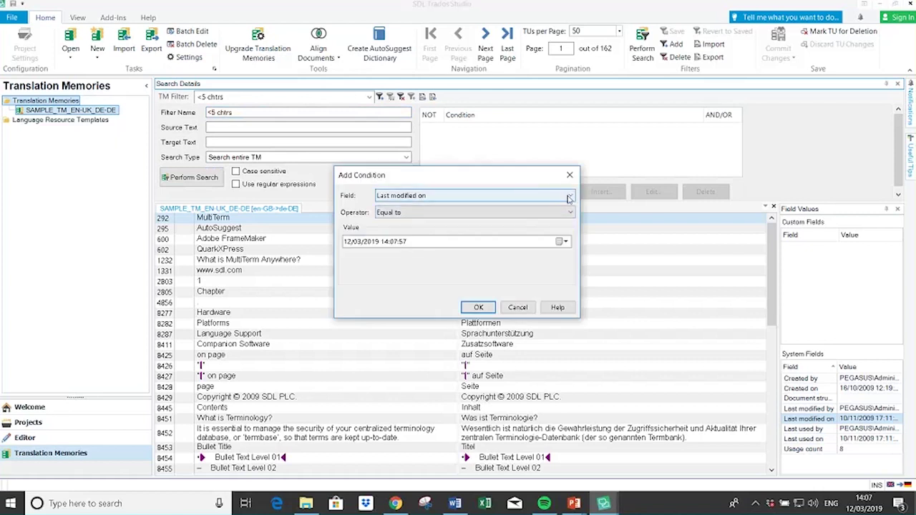
pyautogui.click(568, 196)
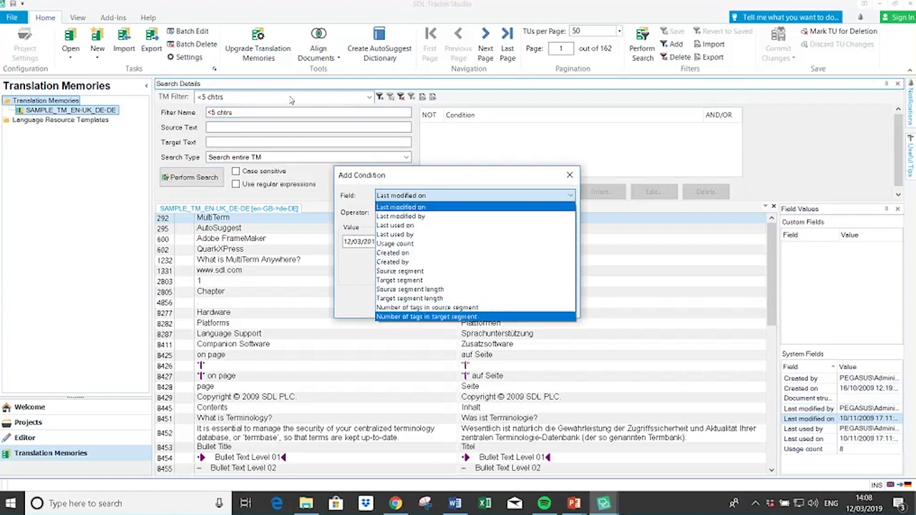
pyautogui.click(456, 289)
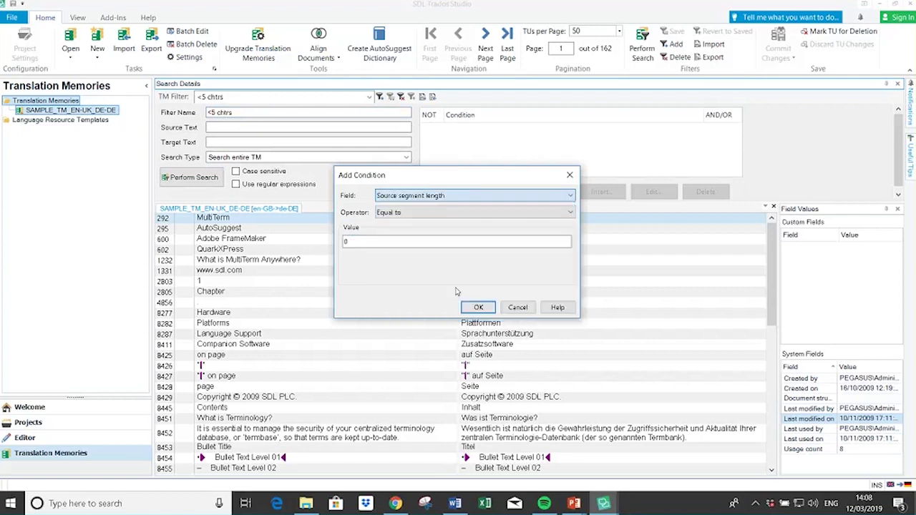
pyautogui.click(494, 212)
pyautogui.click(461, 258)
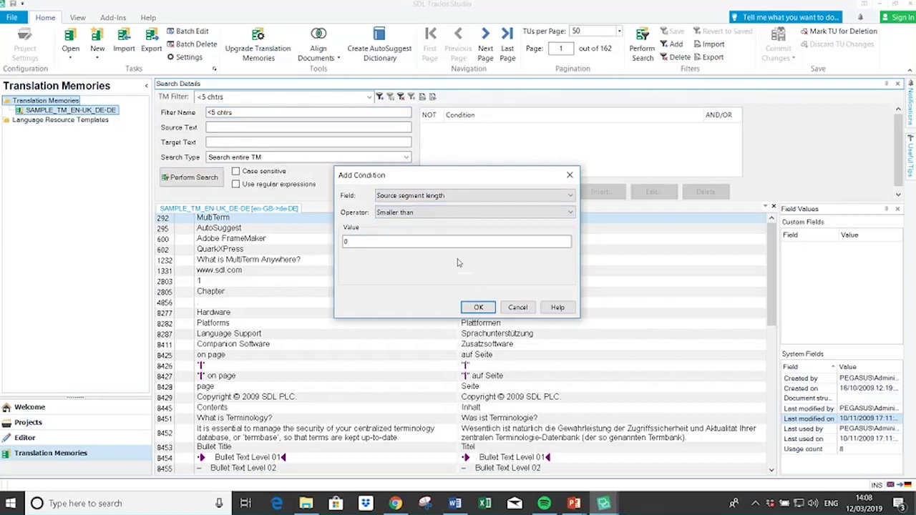
pyautogui.press('Tab')
pyautogui.write('5')
pyautogui.click(471, 308)
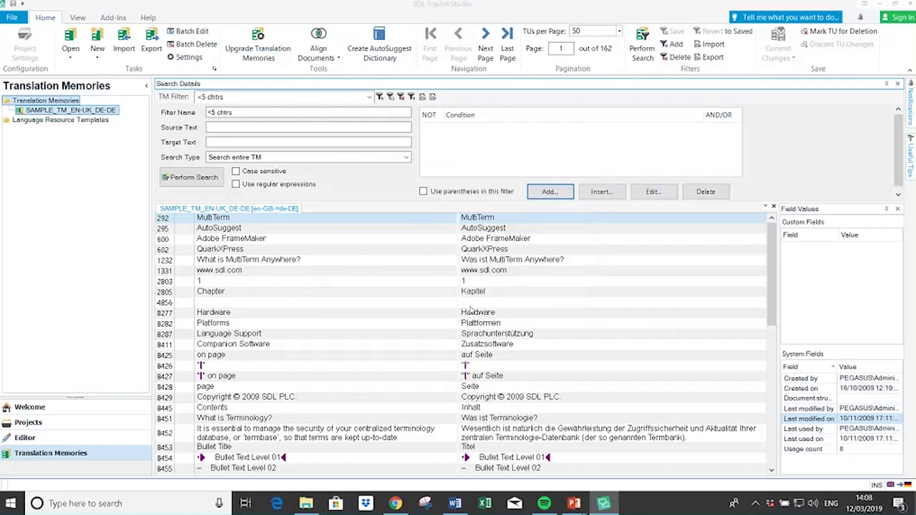
# Save the "<5 chtrs" filter, run the search with it and look through the matching translation units.
pyautogui.click(391, 98)
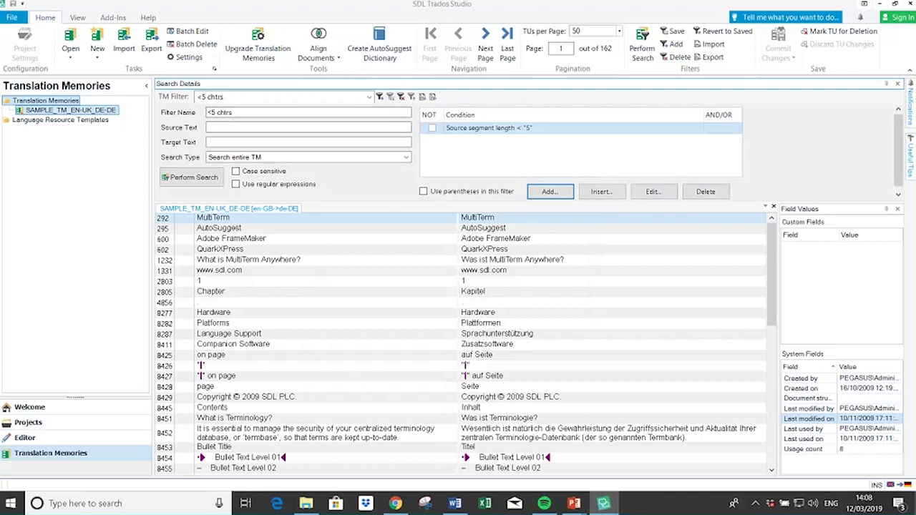
pyautogui.click(187, 179)
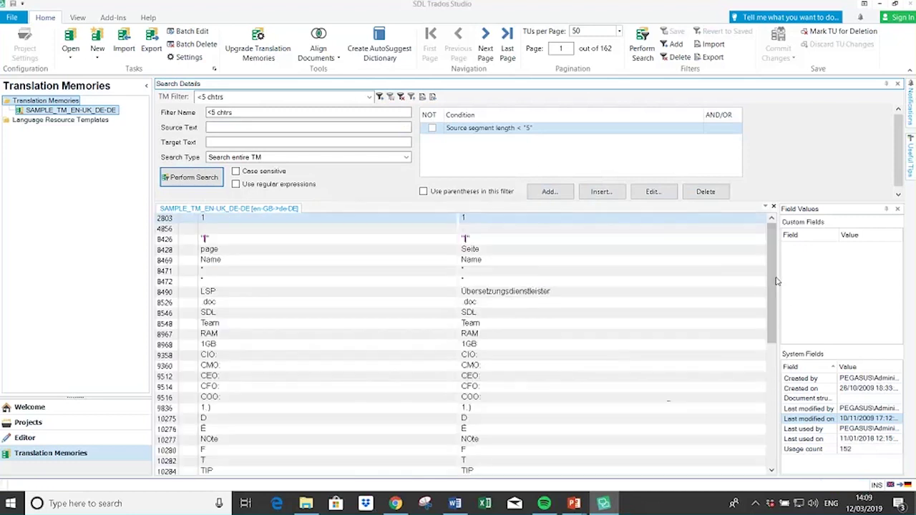
pyautogui.moveTo(769, 270); pyautogui.dragTo(779, 406)
pyautogui.moveTo(778, 404); pyautogui.dragTo(790, 270)
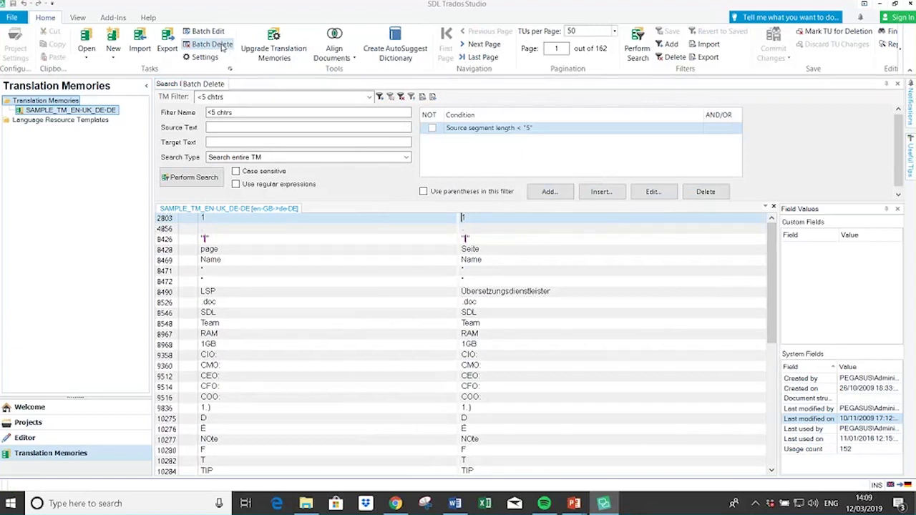
# Batch delete all translation units that match the "<5 chtrs" filter.
pyautogui.click(212, 45)
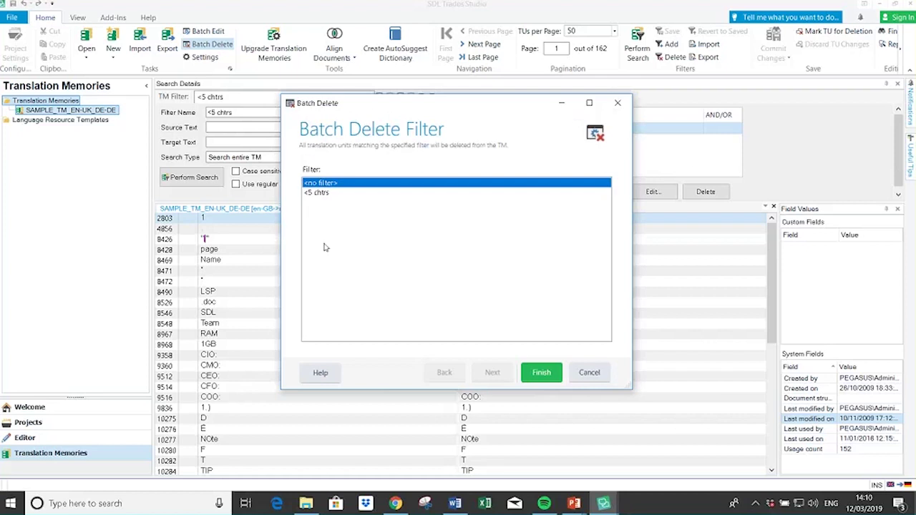
pyautogui.click(322, 195)
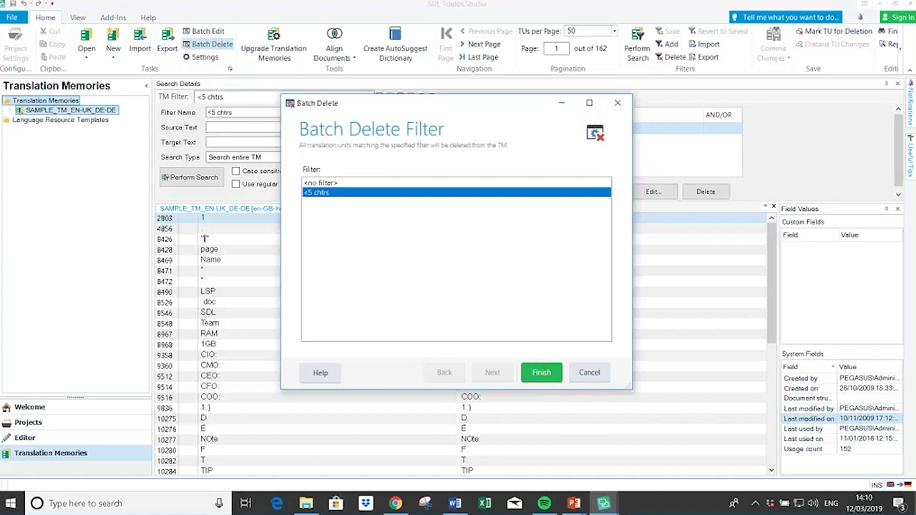
pyautogui.click(542, 373)
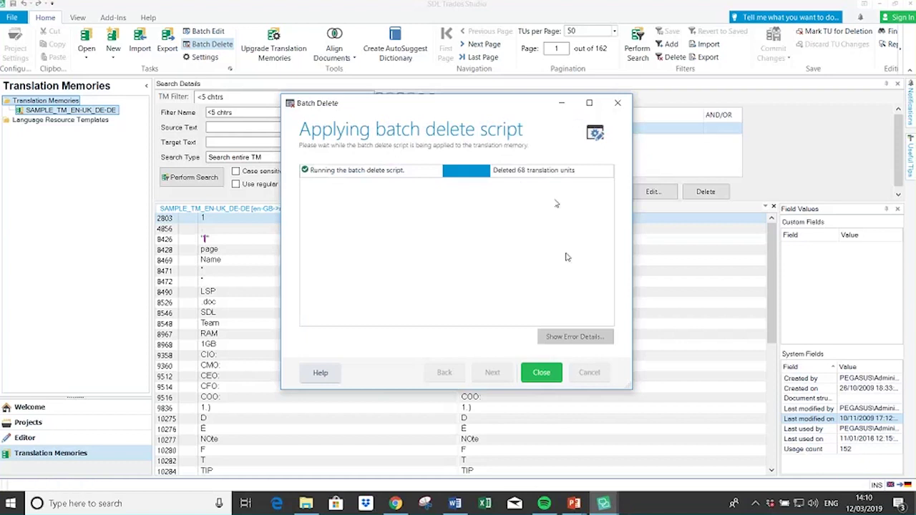
pyautogui.click(548, 373)
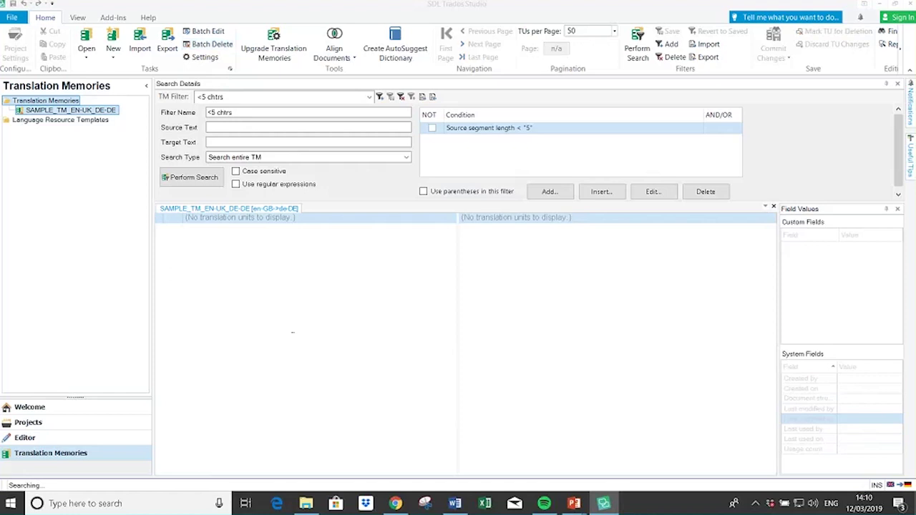
# Set the TM filter back to <no filter> and search the entire translation memory again.
pyautogui.click(244, 127)
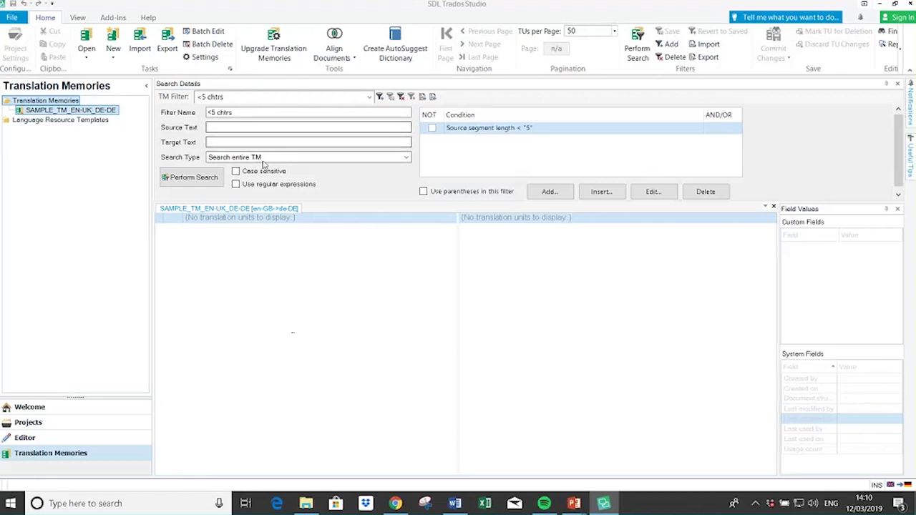
pyautogui.click(269, 100)
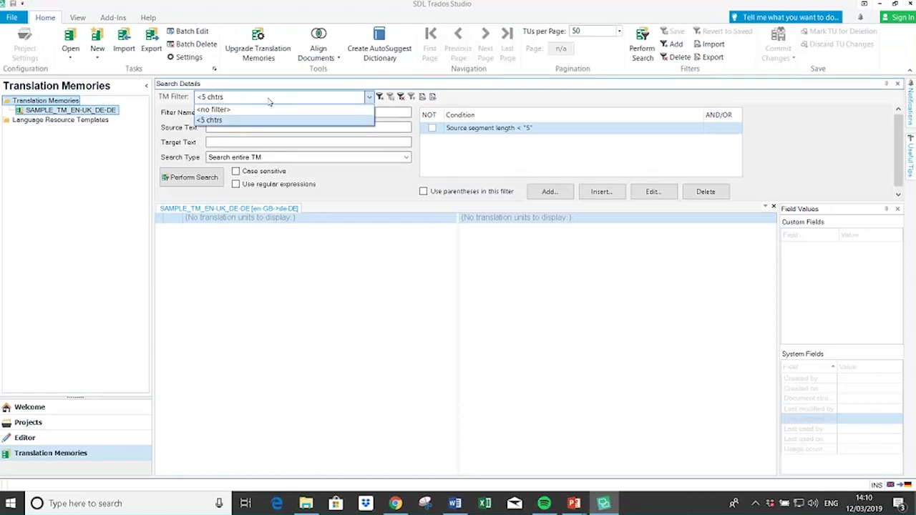
pyautogui.click(237, 110)
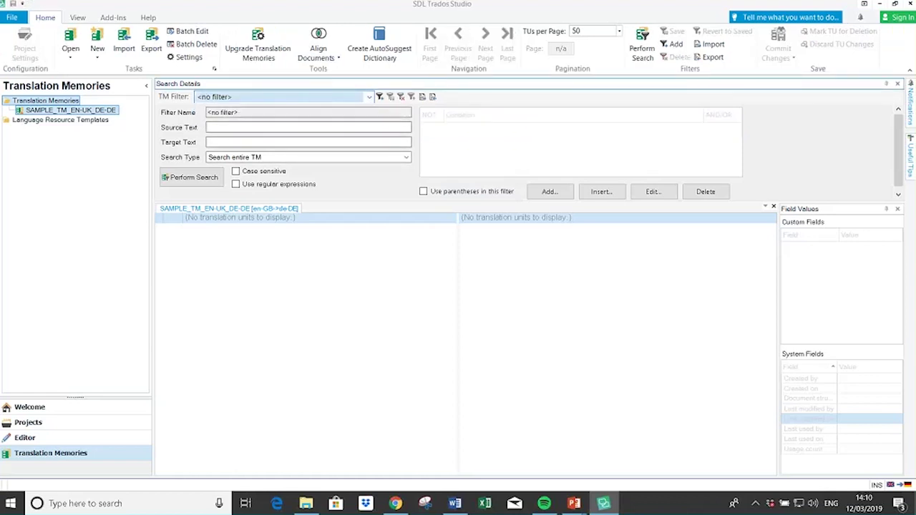
pyautogui.click(191, 177)
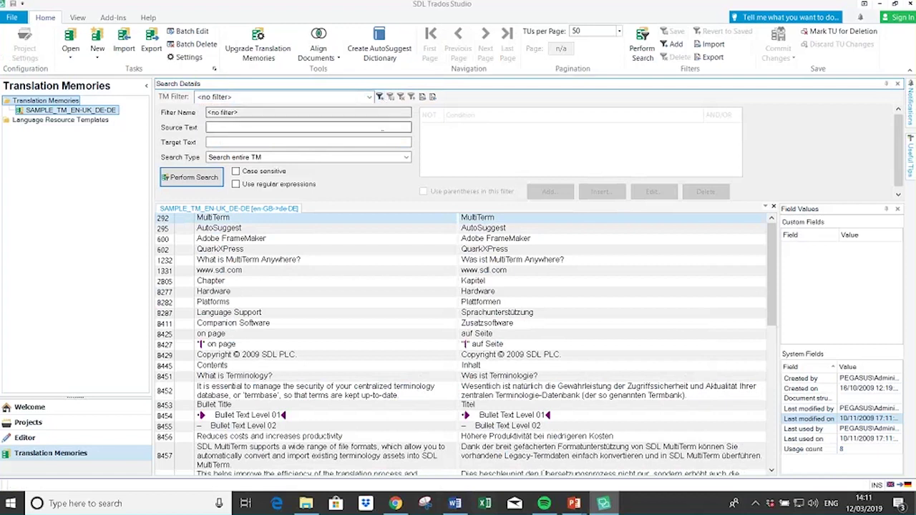
# Create another translation memory filter named "Never used".
pyautogui.click(369, 98)
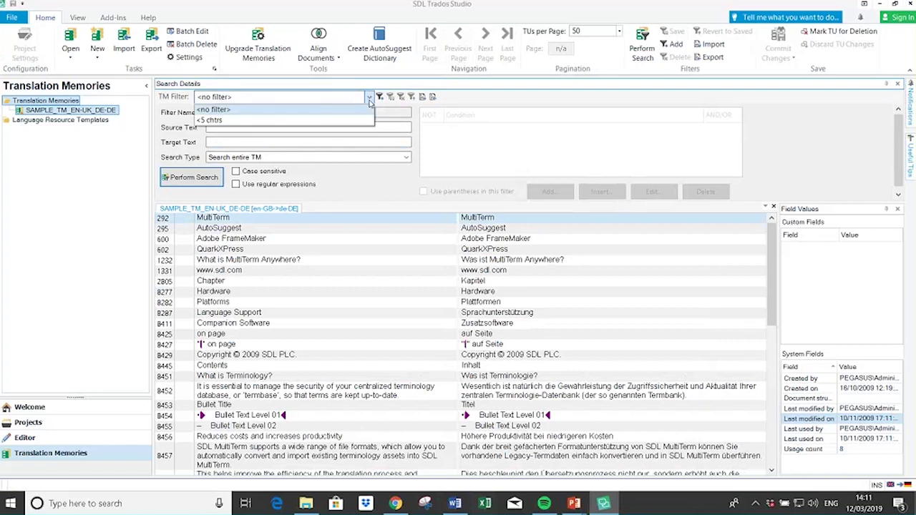
pyautogui.click(361, 109)
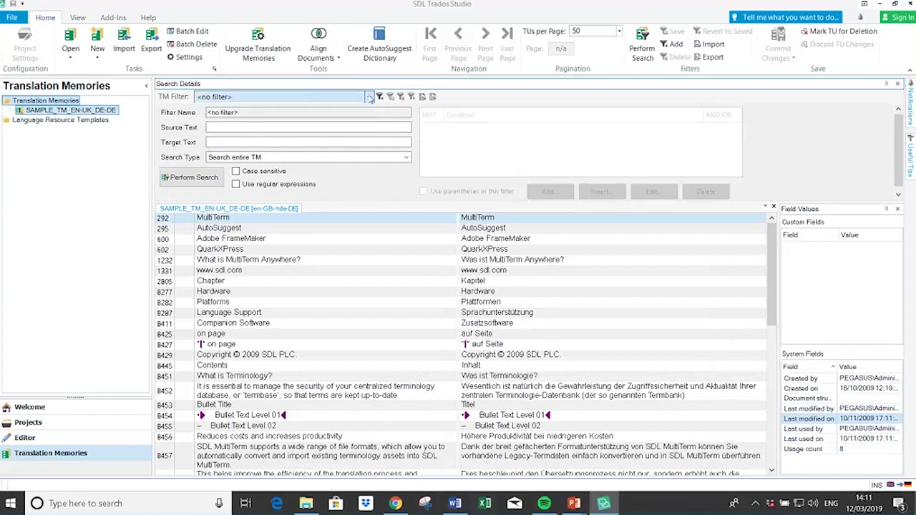
pyautogui.click(380, 98)
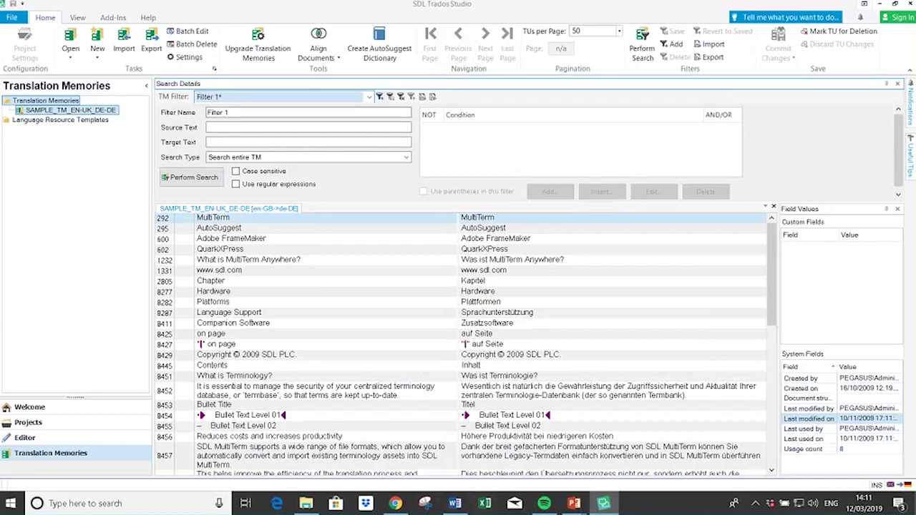
pyautogui.moveTo(245, 113); pyautogui.dragTo(208, 112)
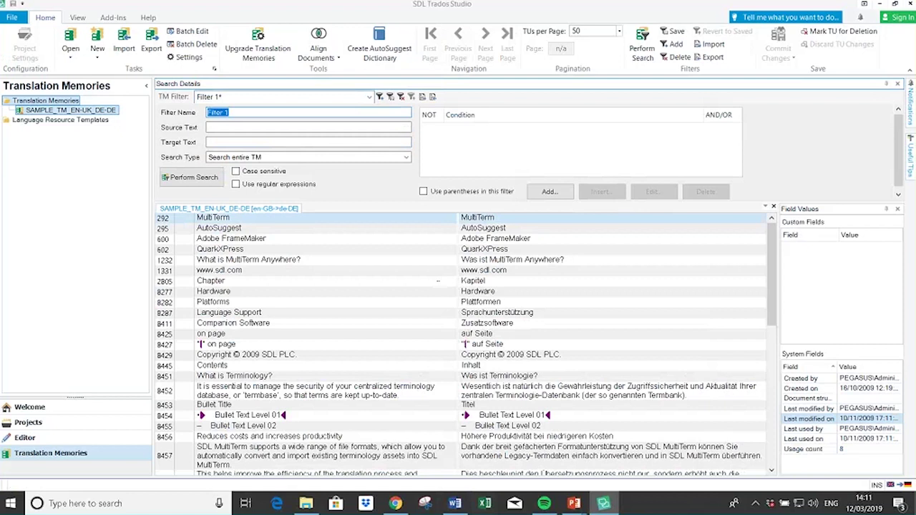
pyautogui.write('Never used')
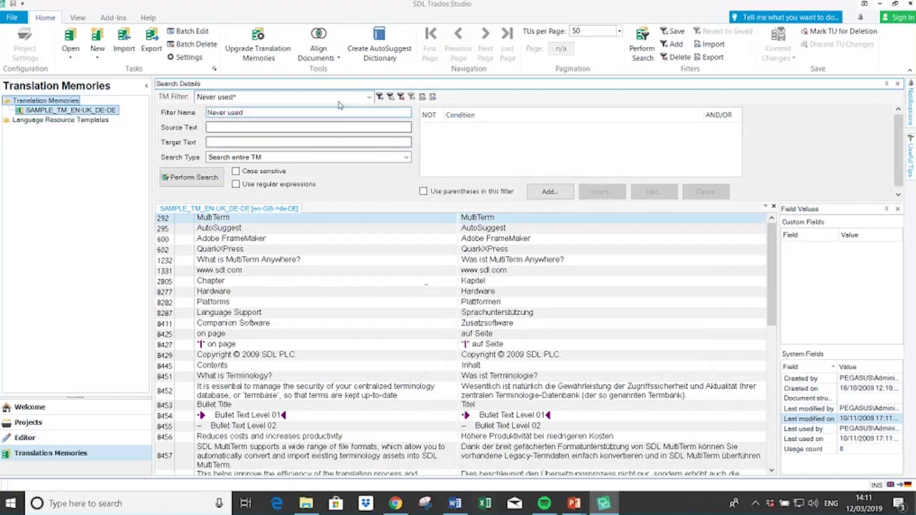
# Add a condition to the "Never used" filter requiring a usage count equal to 0.
pyautogui.click(549, 191)
pyautogui.click(506, 198)
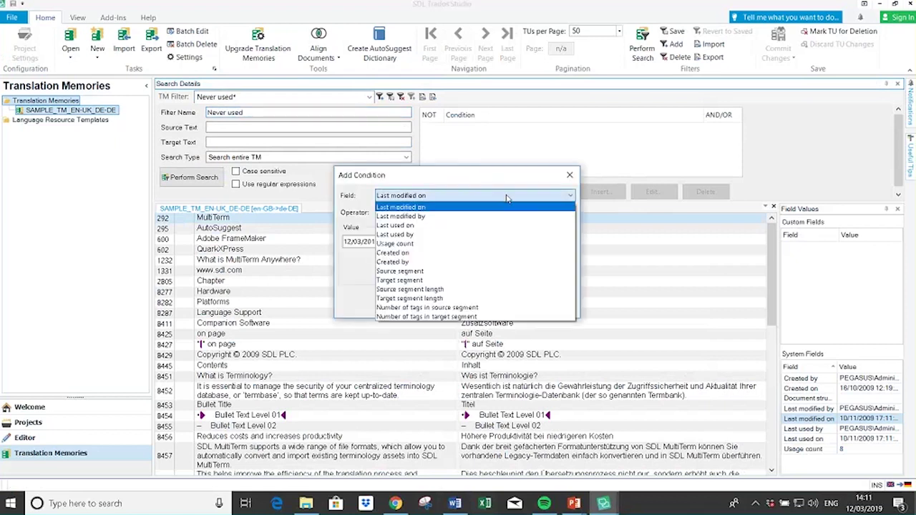
pyautogui.click(458, 244)
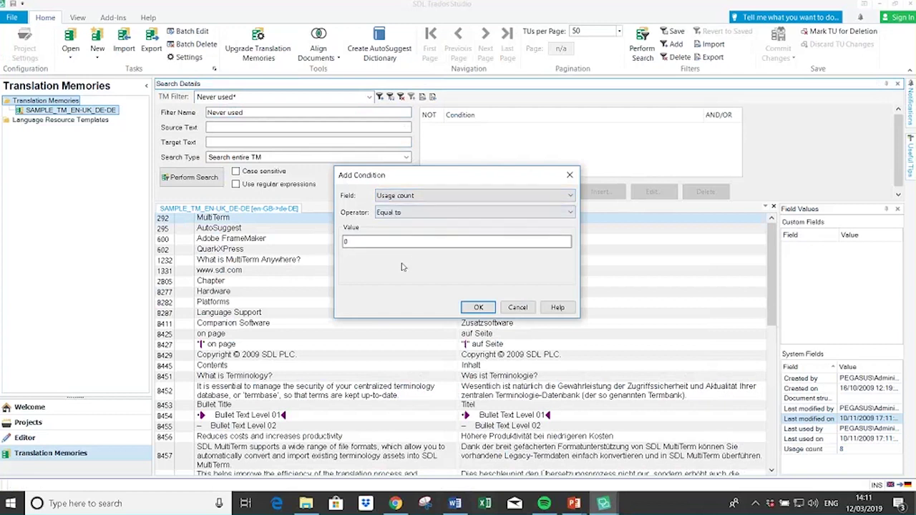
pyautogui.click(479, 307)
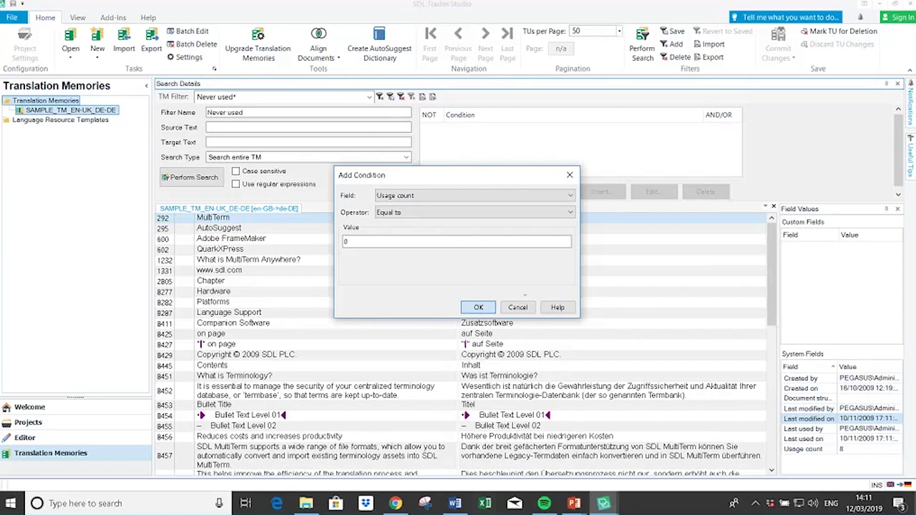
# Save the "Never used" filter, run the search with it, and look through the matching translation units.
pyautogui.click(390, 97)
pyautogui.click(207, 182)
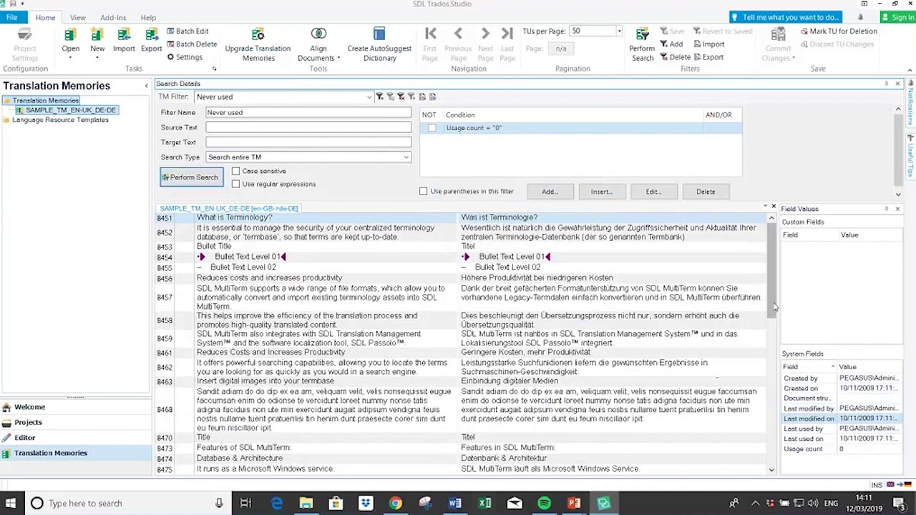
pyautogui.scroll(-3, 466, 344)
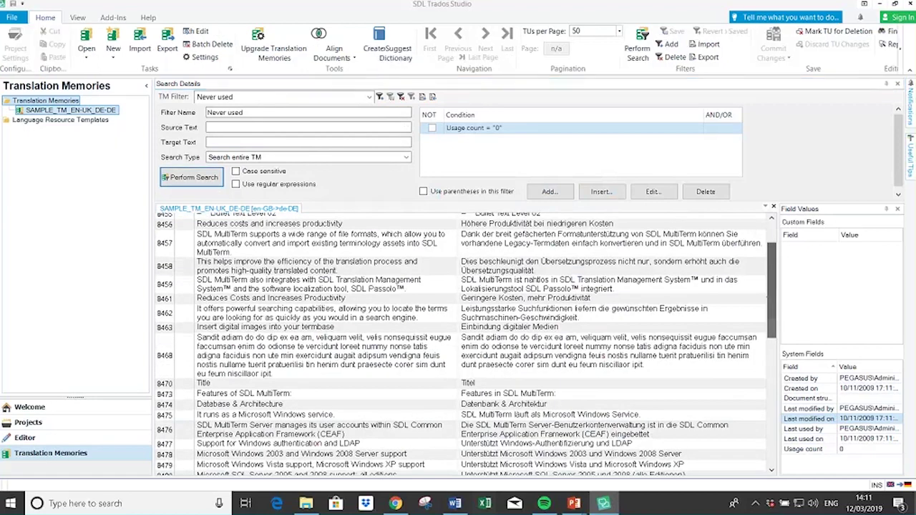
pyautogui.scroll(-15, 773, 328)
pyautogui.scroll(15, 773, 328)
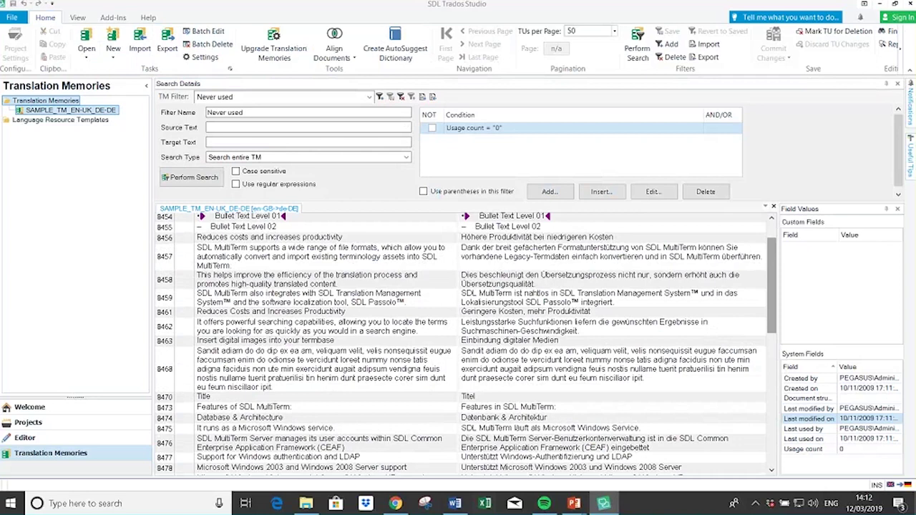
# Check the search type options, view the example sentences in the Word document Document1, and return to SDL Trados Studio.
pyautogui.click(405, 158)
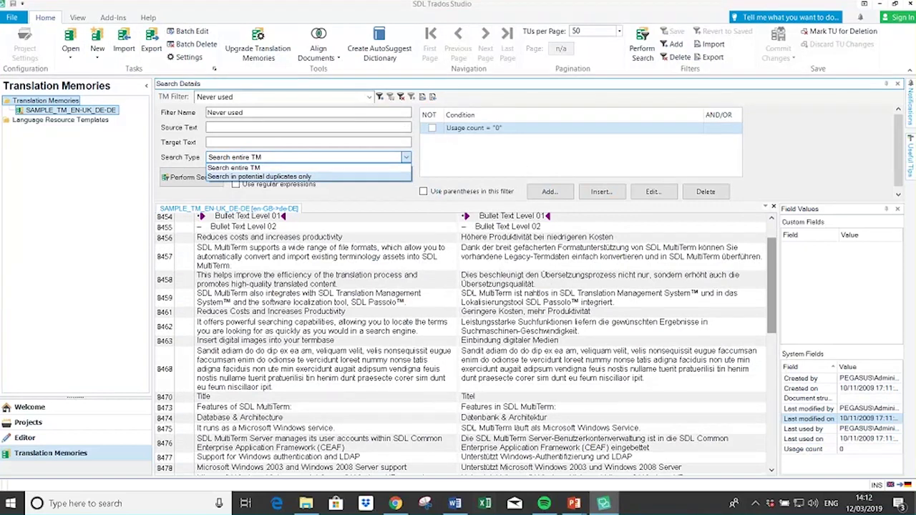
pyautogui.moveTo(459, 506)
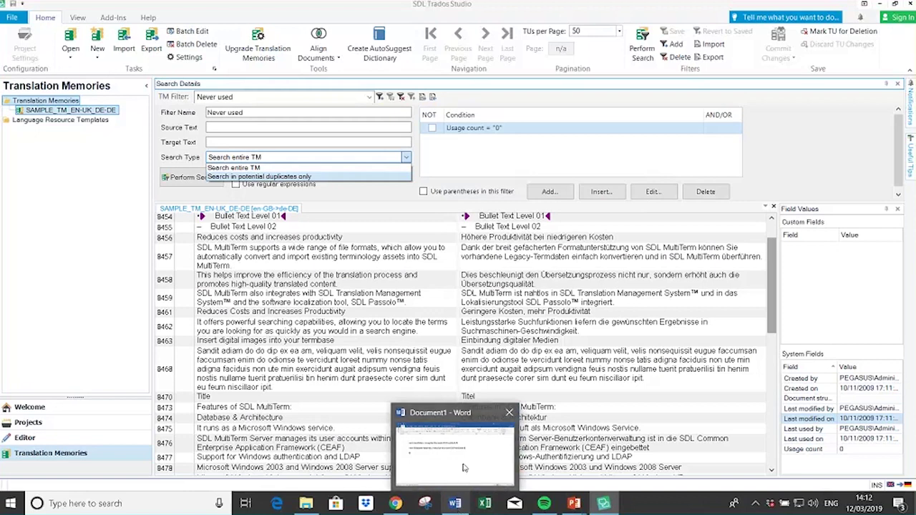
pyautogui.click(463, 478)
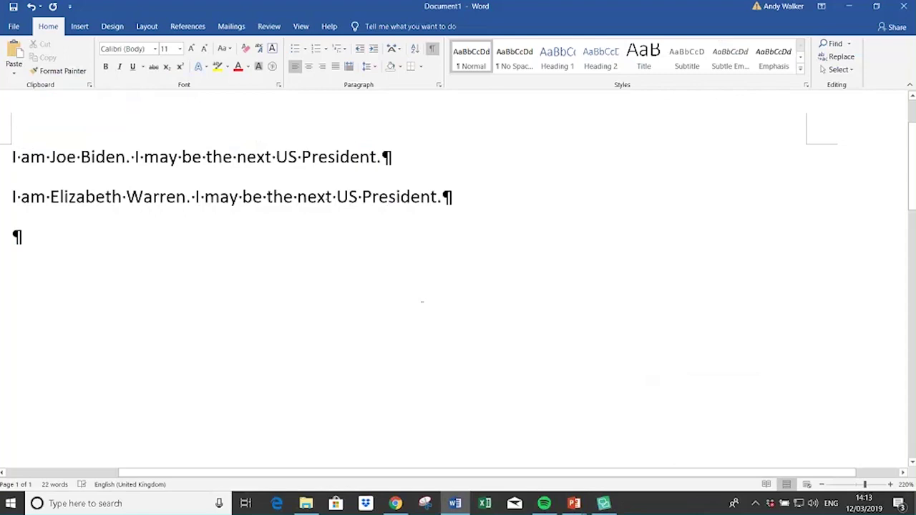
pyautogui.hotkey('alt', 'Tab')
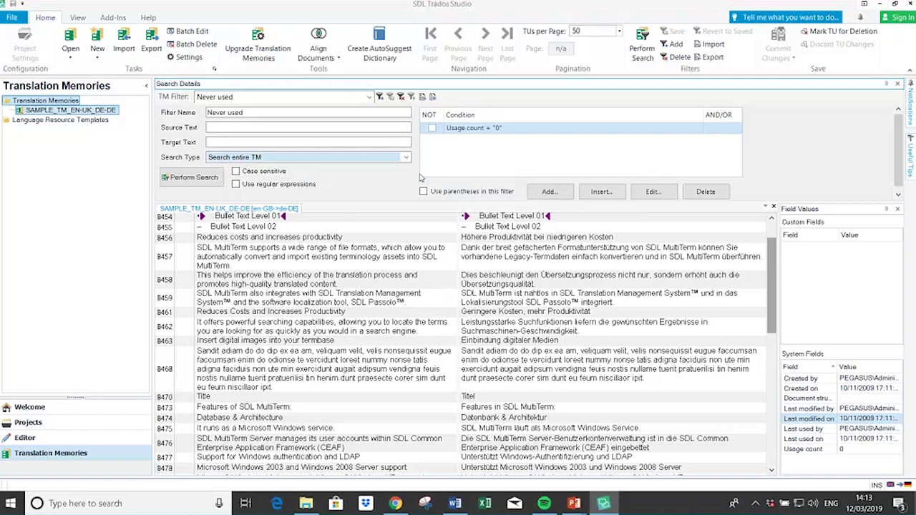
# Search in potential duplicates only with the "Never used" filter applied.
pyautogui.click(405, 158)
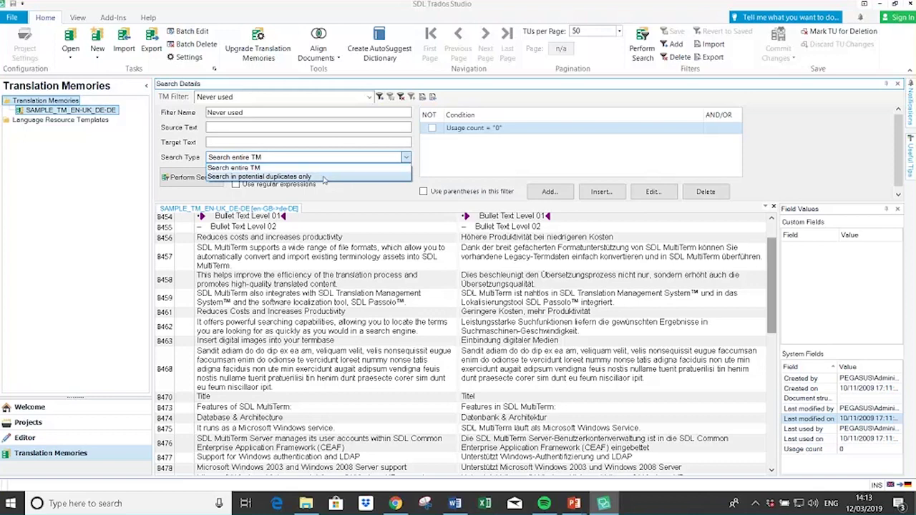
pyautogui.click(323, 177)
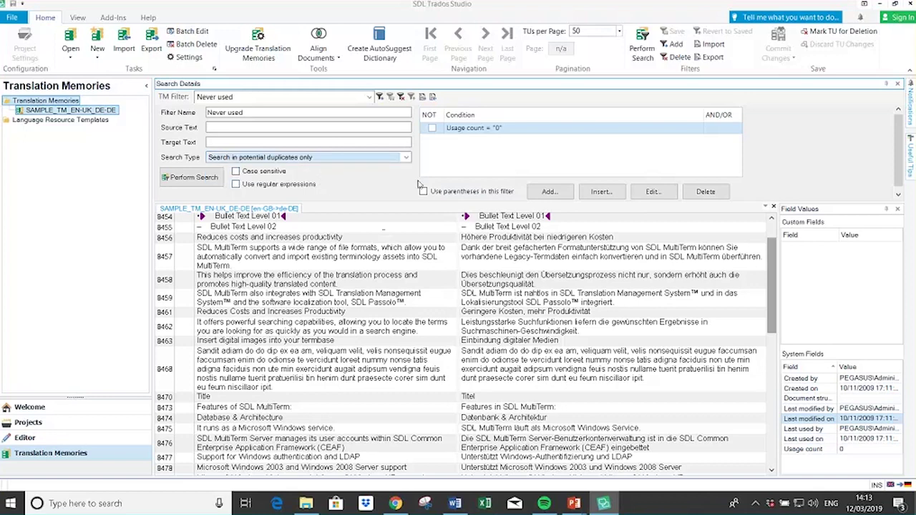
pyautogui.click(204, 179)
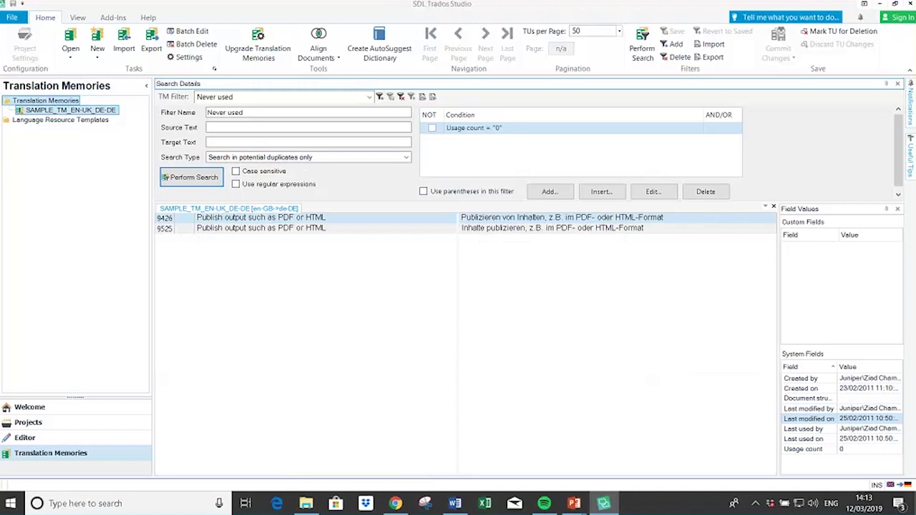
# Close and restart SDL Trados Studio 2019, allowing the third-party plug-in to load.
pyautogui.click(908, 6)
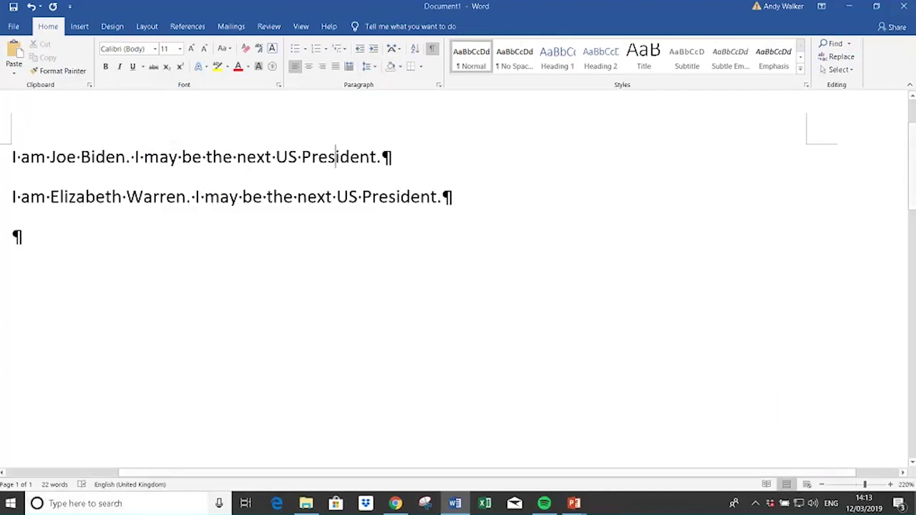
pyautogui.click(85, 503)
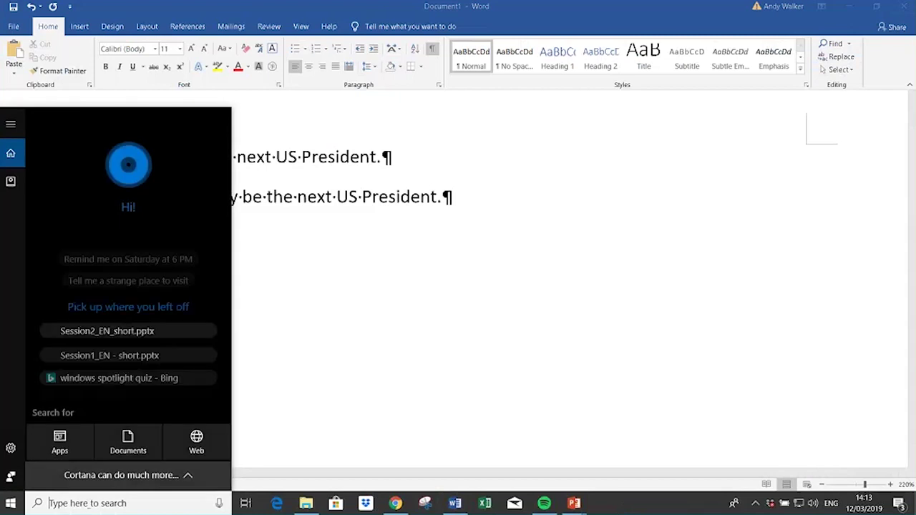
pyautogui.write('sdl ')
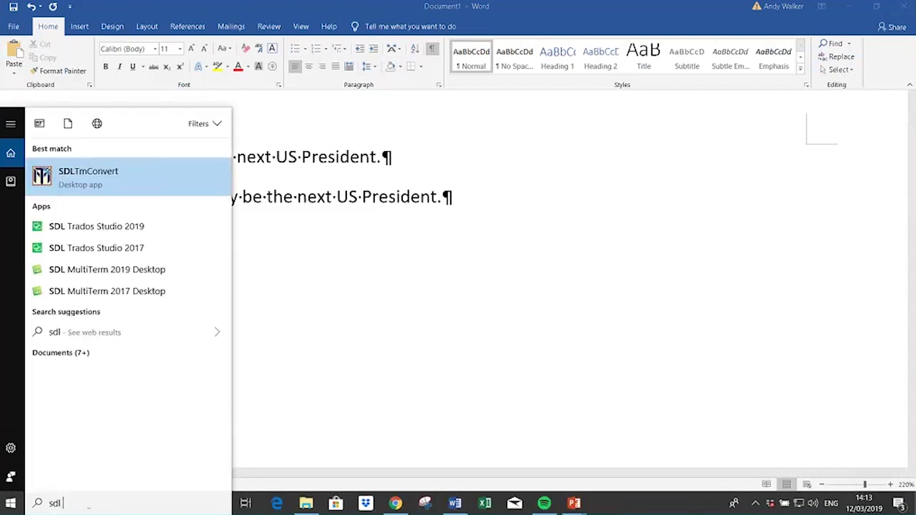
pyautogui.write('trados')
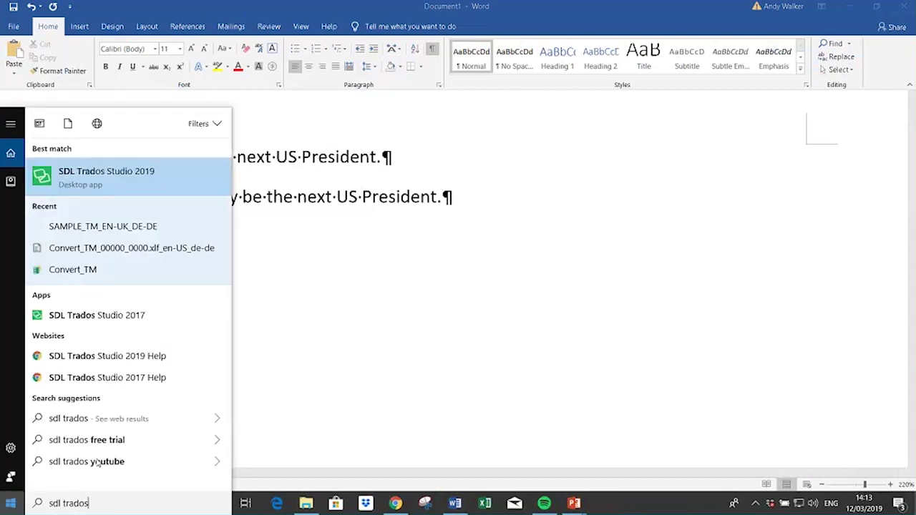
pyautogui.click(142, 183)
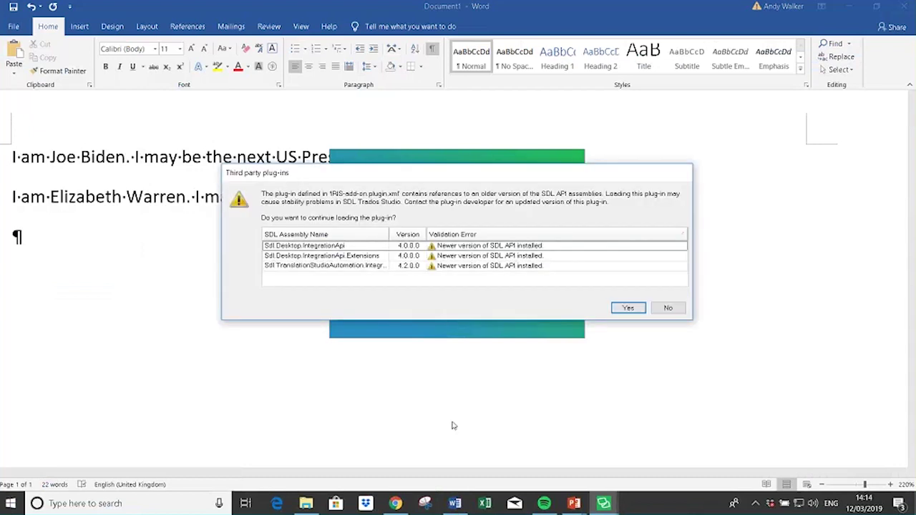
pyautogui.click(628, 307)
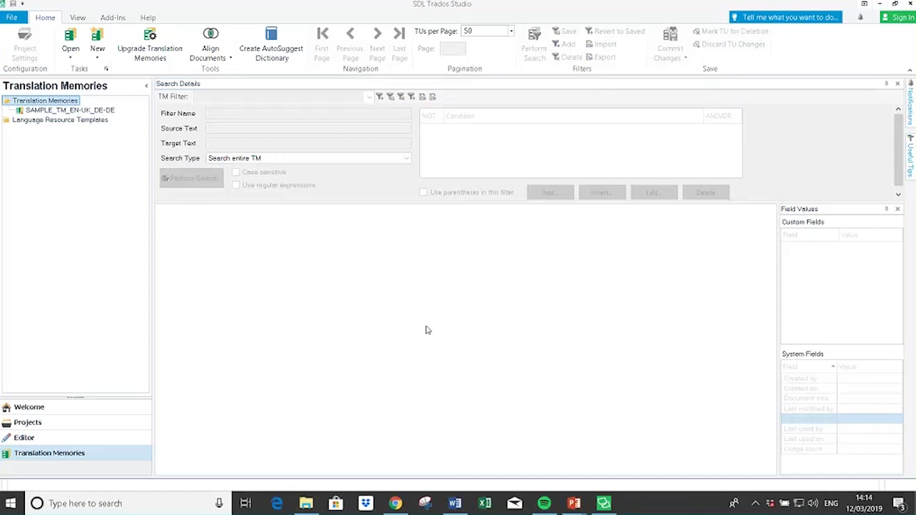
# Open the SAMPLE_TM_EN-UK_DE-DE translation memory and search it for potential duplicates only, without a filter.
pyautogui.click(82, 110)
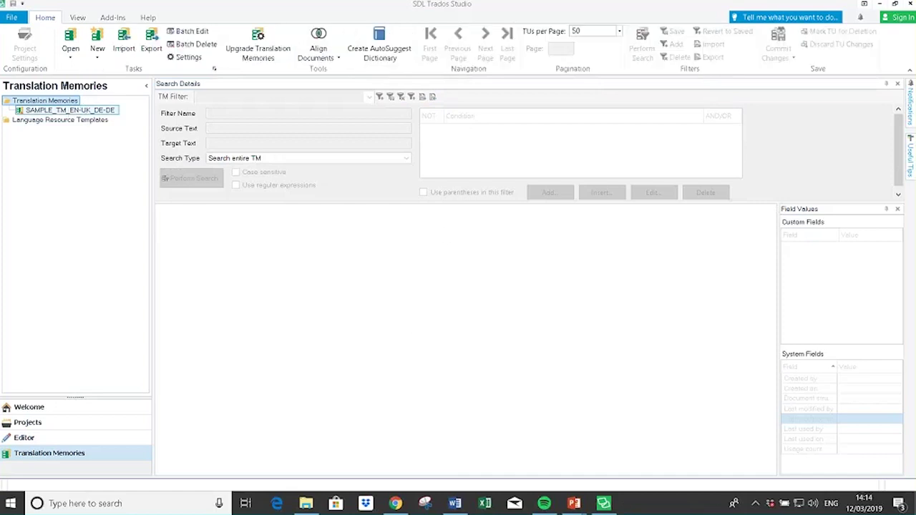
pyautogui.doubleClick(92, 111)
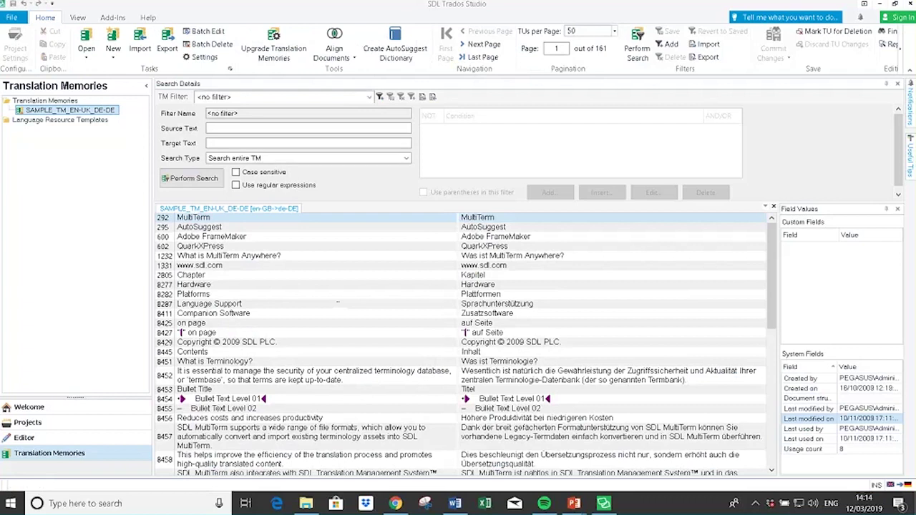
pyautogui.click(315, 158)
pyautogui.click(313, 178)
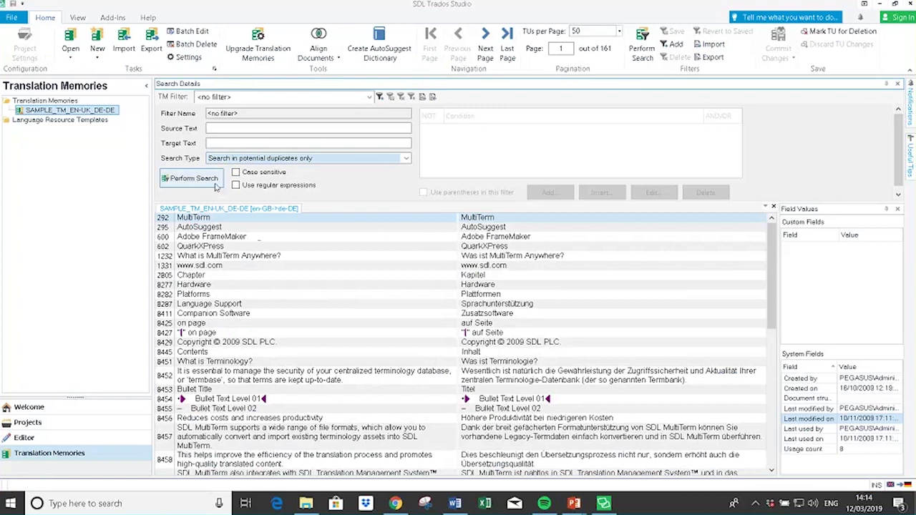
pyautogui.click(191, 178)
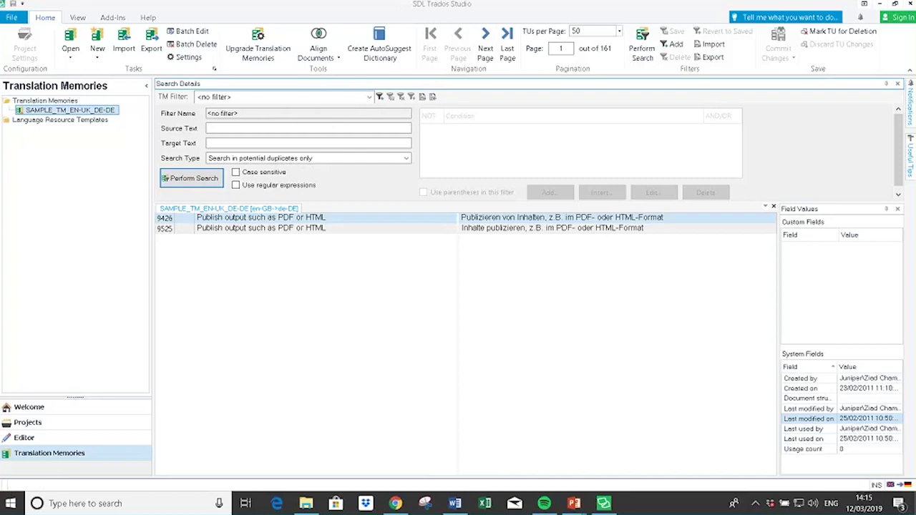
# Go through the duplicate pairs and mark the "Assign translation and review tasks" translation unit for deletion.
pyautogui.click(490, 58)
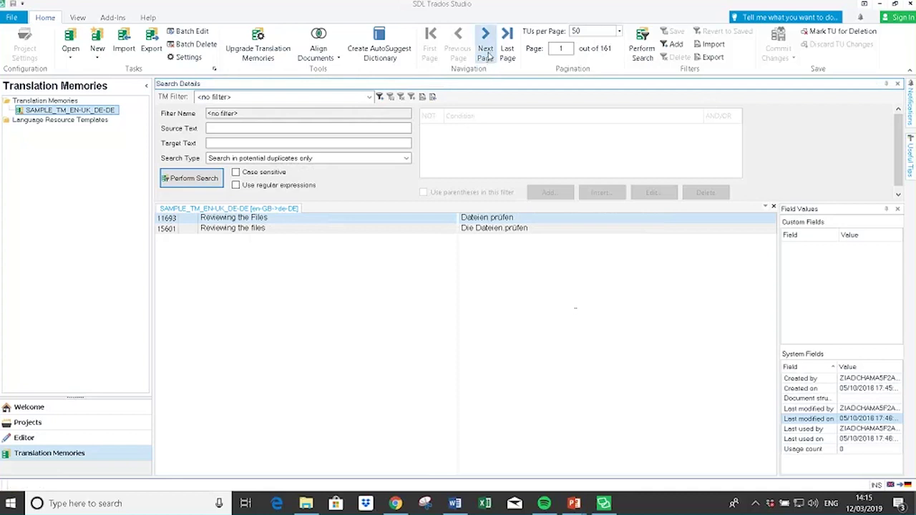
pyautogui.click(487, 57)
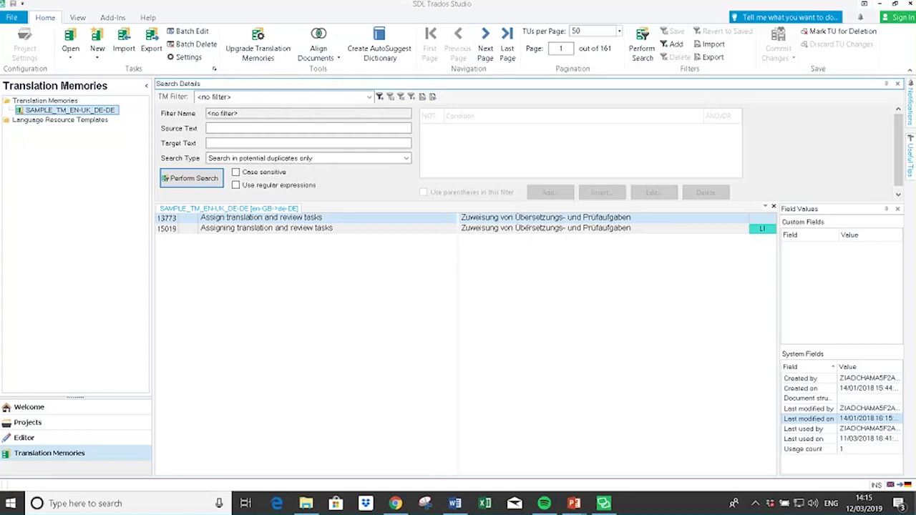
pyautogui.click(501, 217)
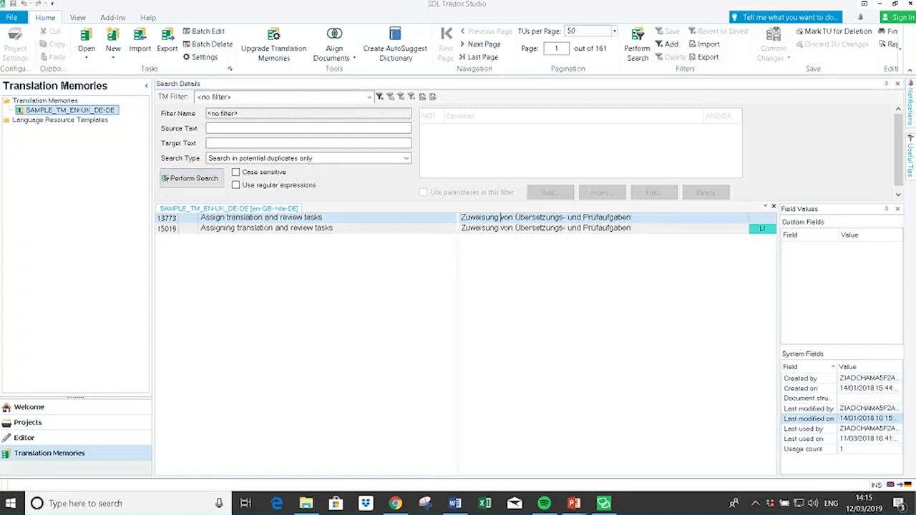
pyautogui.click(825, 35)
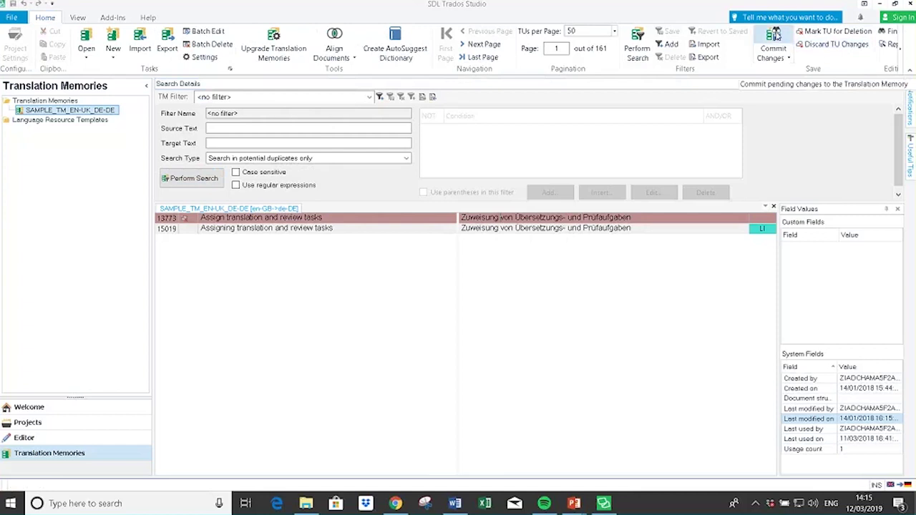
pyautogui.click(774, 35)
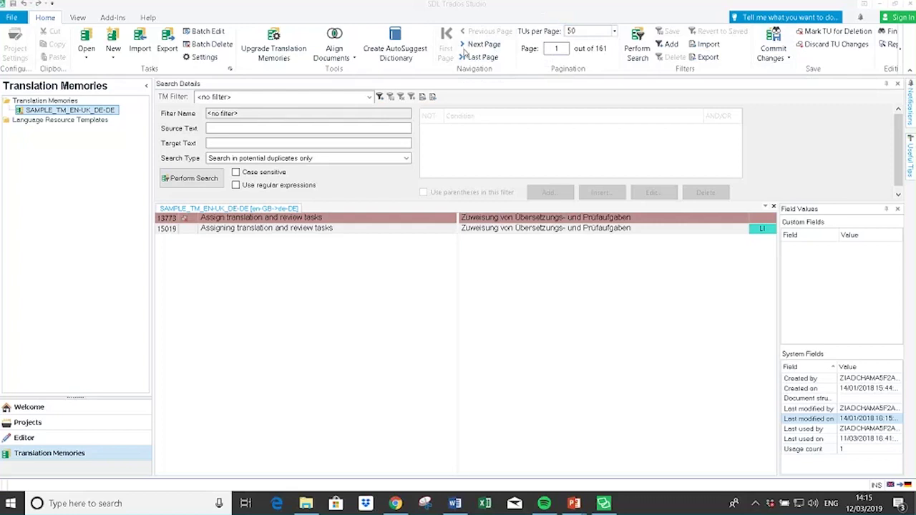
pyautogui.click(504, 87)
# Mark the duplicate "Just press Enter to apply the character formatting" unit that has tags around Enter for deletion and commit the pending changes.
pyautogui.click(482, 44)
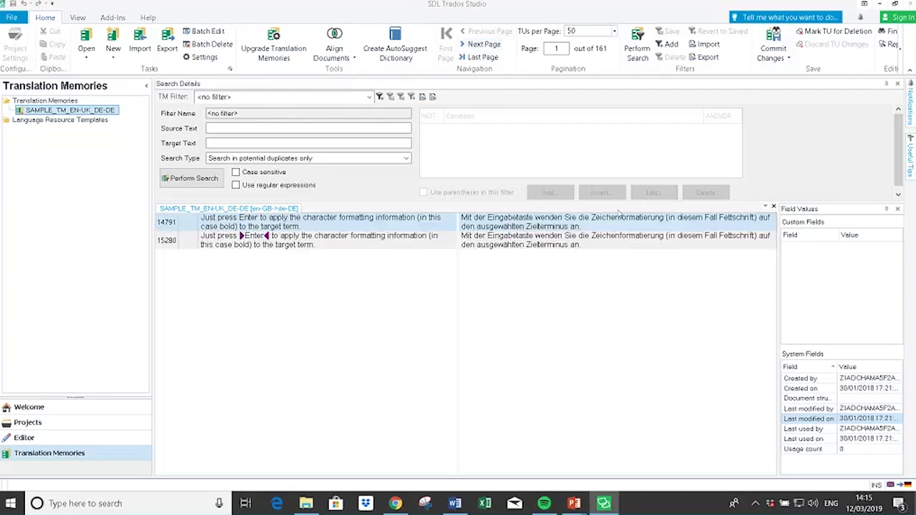
pyautogui.click(503, 235)
pyautogui.press('Delete')
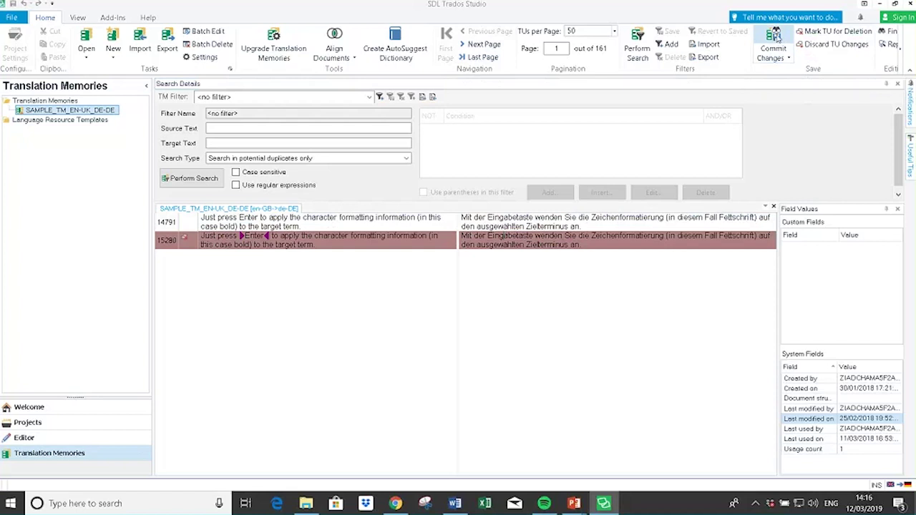
pyautogui.click(776, 37)
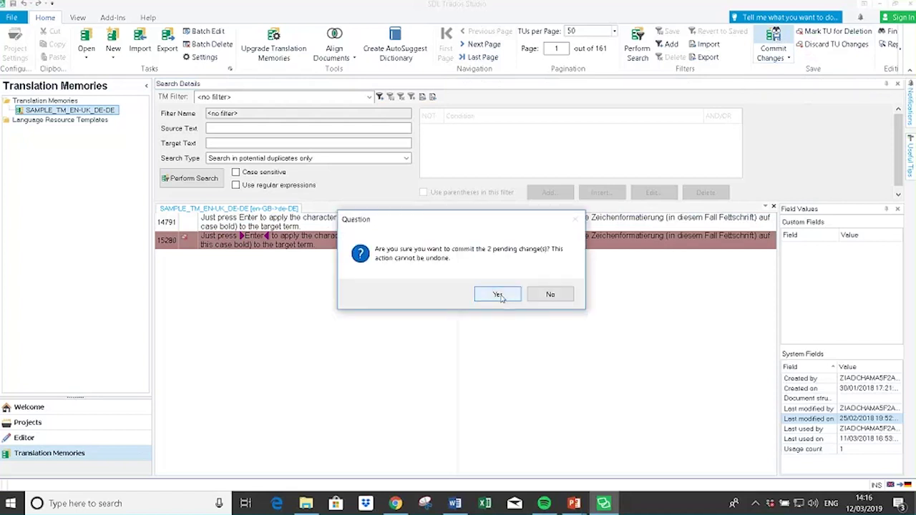
pyautogui.click(499, 295)
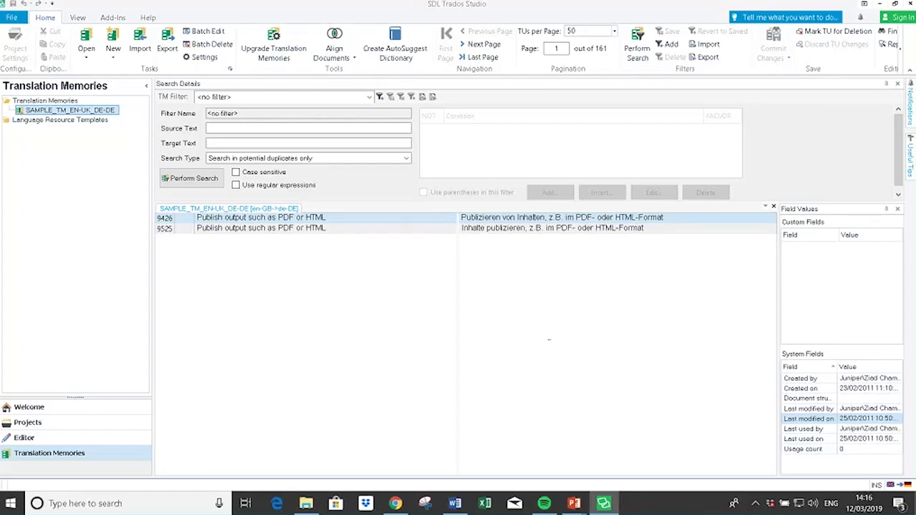
# Set the search type back to Search entire TM and run the search again.
pyautogui.click(405, 158)
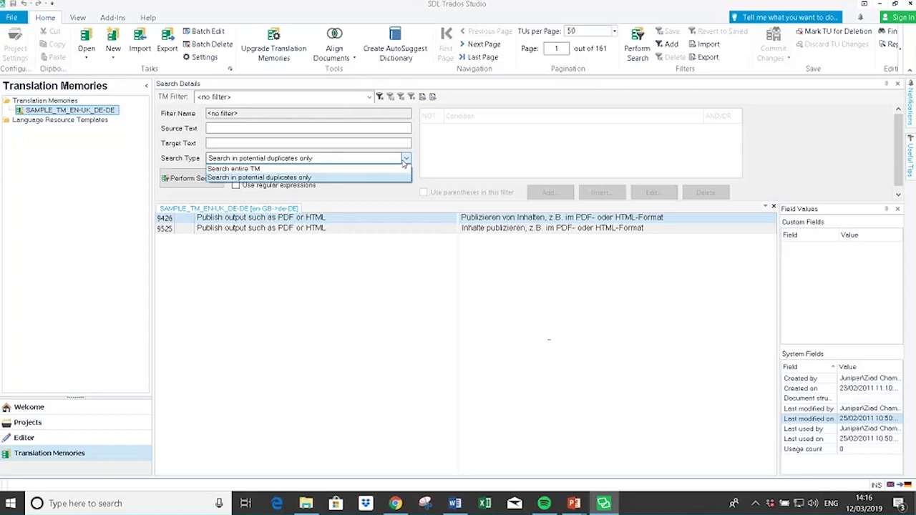
pyautogui.click(256, 169)
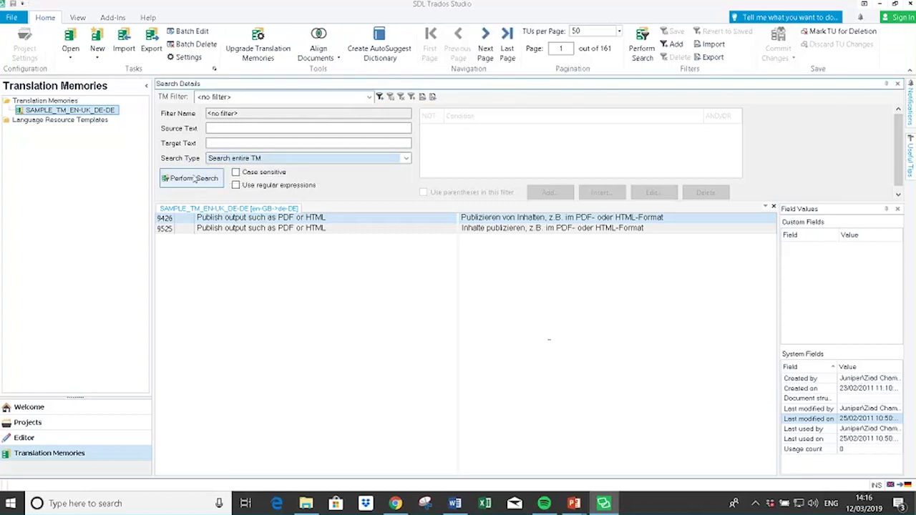
pyautogui.click(193, 183)
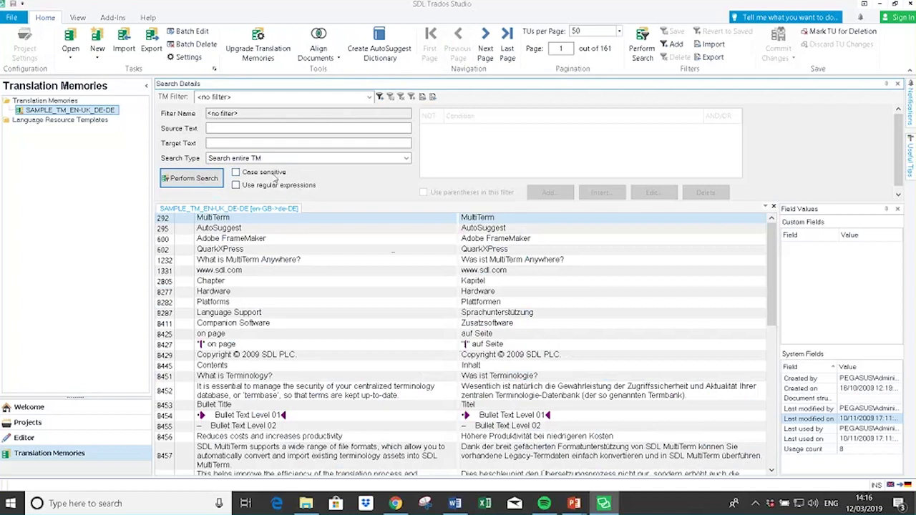
# Search the target text for "features" and select the "SDL MultiTerm 2009 – What's New" translation unit.
pyautogui.click(231, 143)
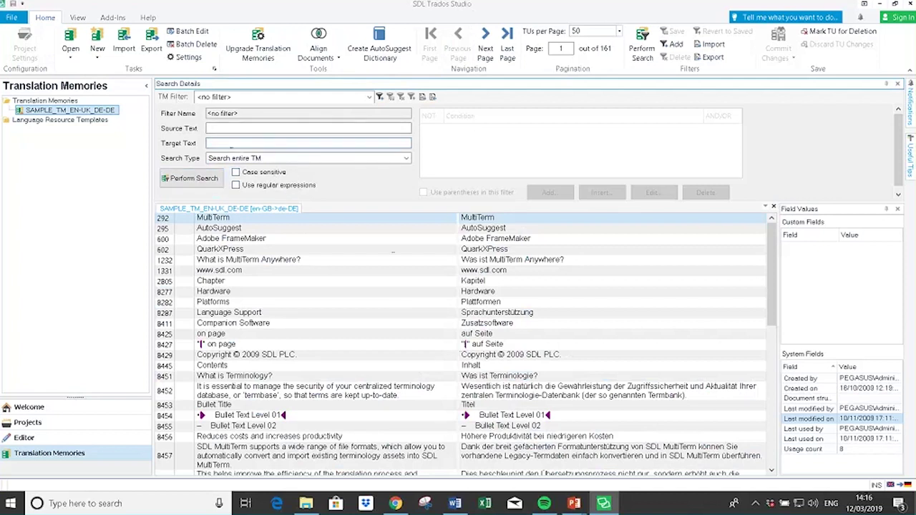
pyautogui.write('features')
pyautogui.click(201, 180)
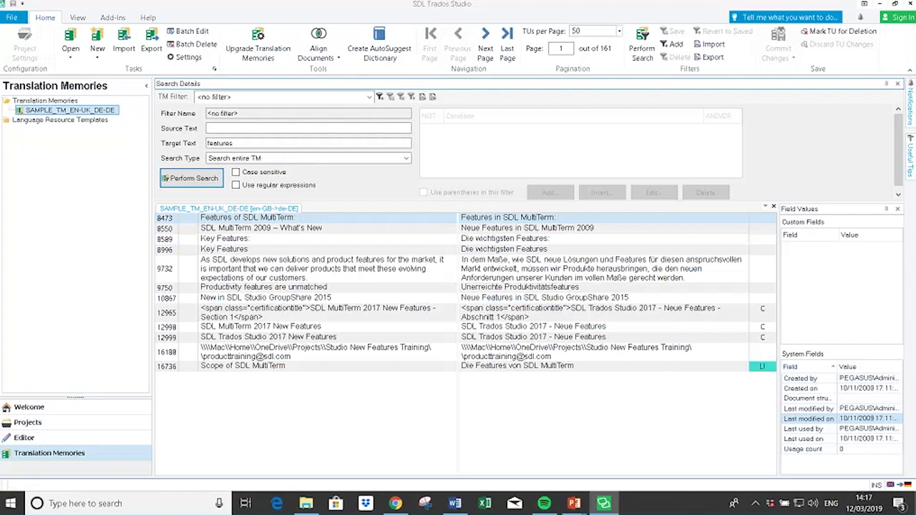
pyautogui.click(261, 228)
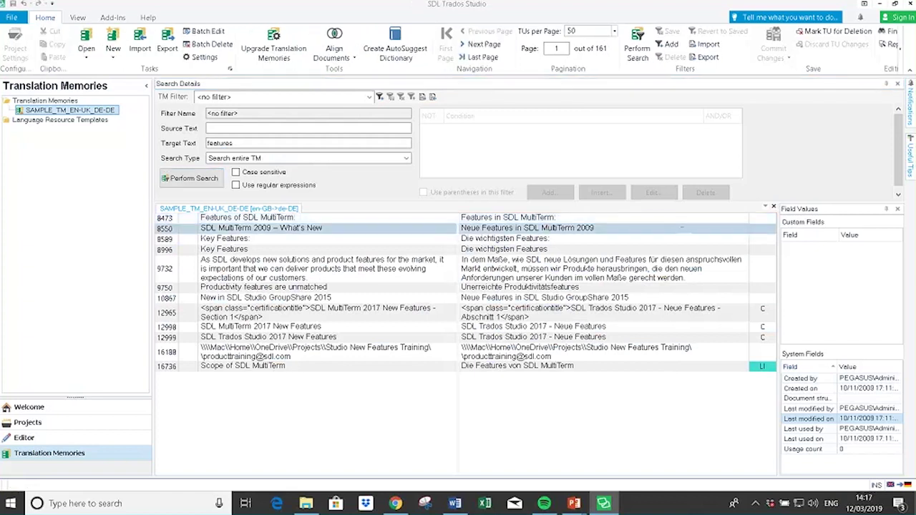
# Replace all occurrences of "Features" with "Funktionen" in the target text of the current document, matching case and whole word.
pyautogui.click(887, 44)
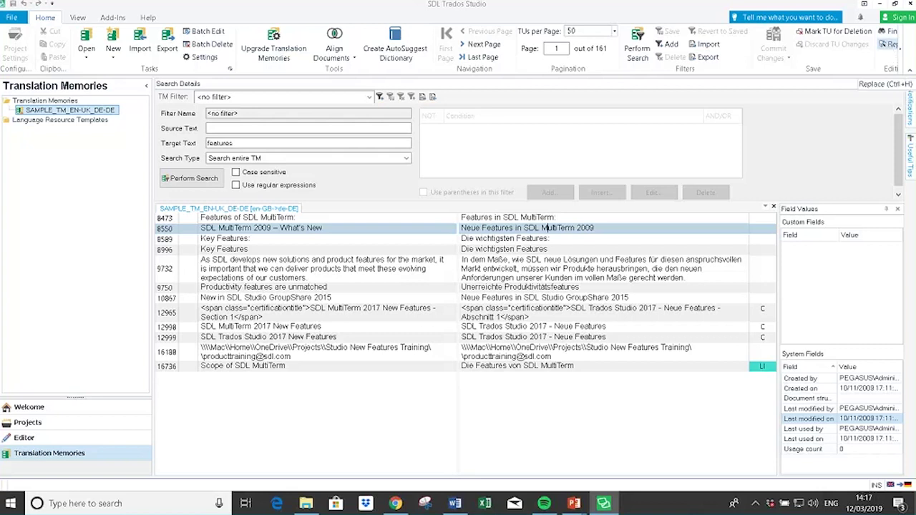
pyautogui.click(886, 45)
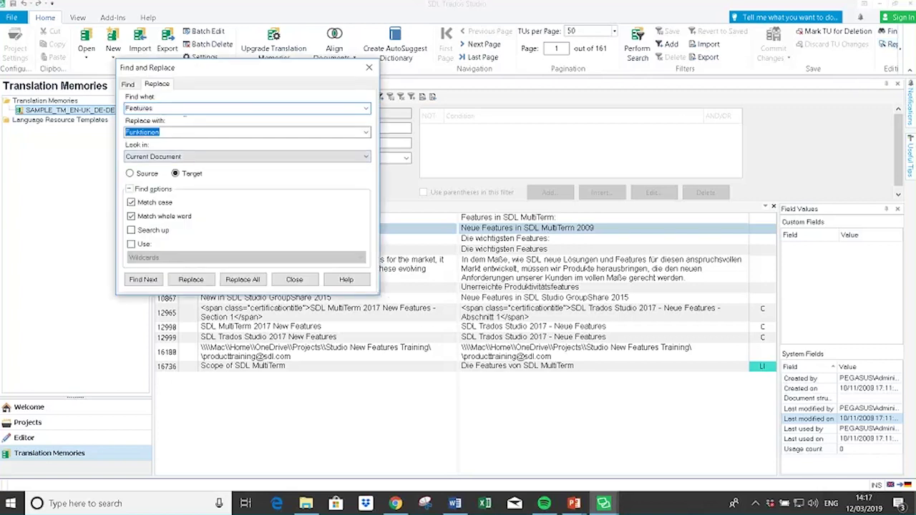
pyautogui.moveTo(262, 72); pyautogui.dragTo(318, 78)
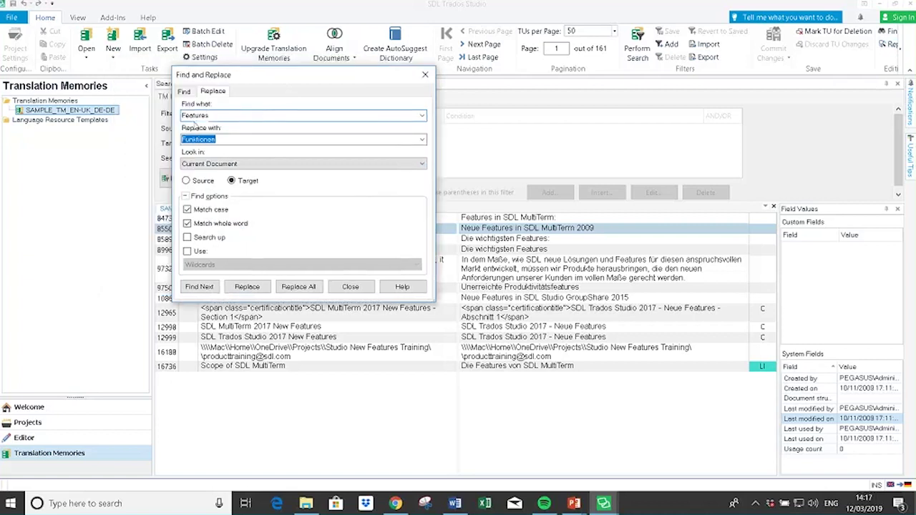
pyautogui.press('Tab')
pyautogui.press('End')
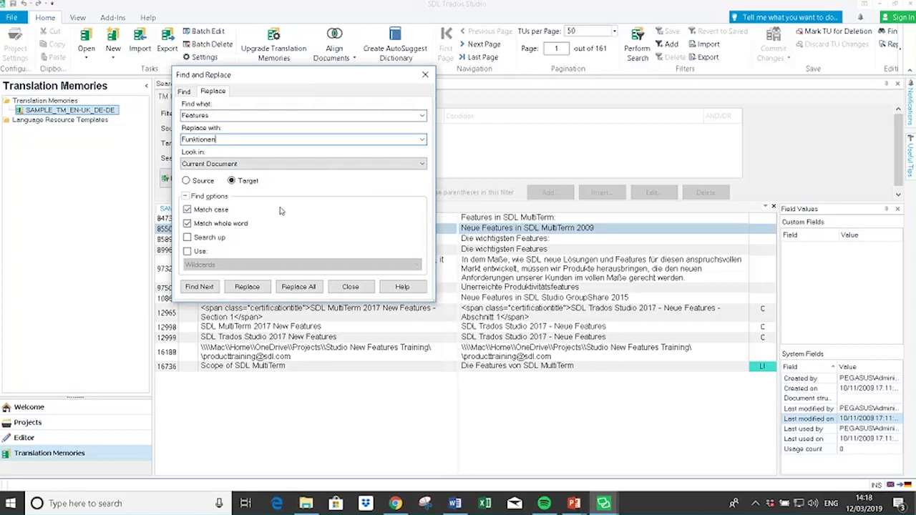
pyautogui.click(207, 288)
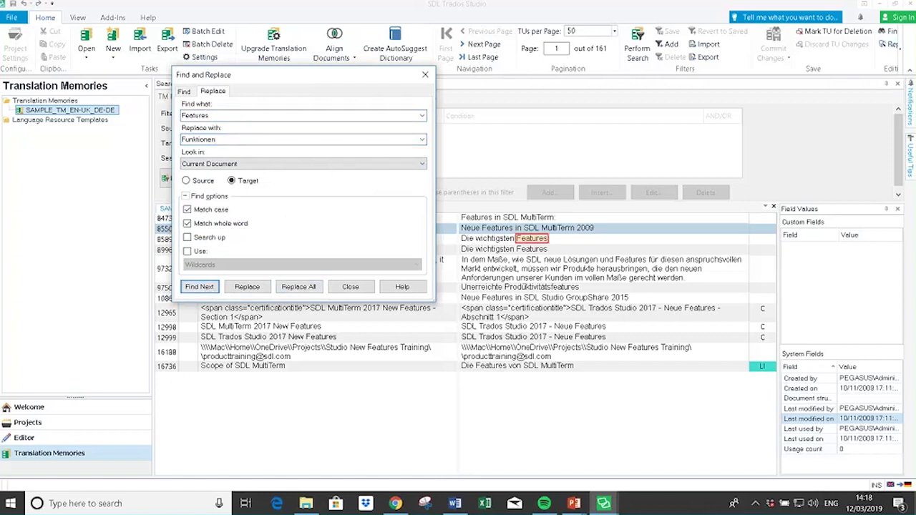
pyautogui.click(299, 287)
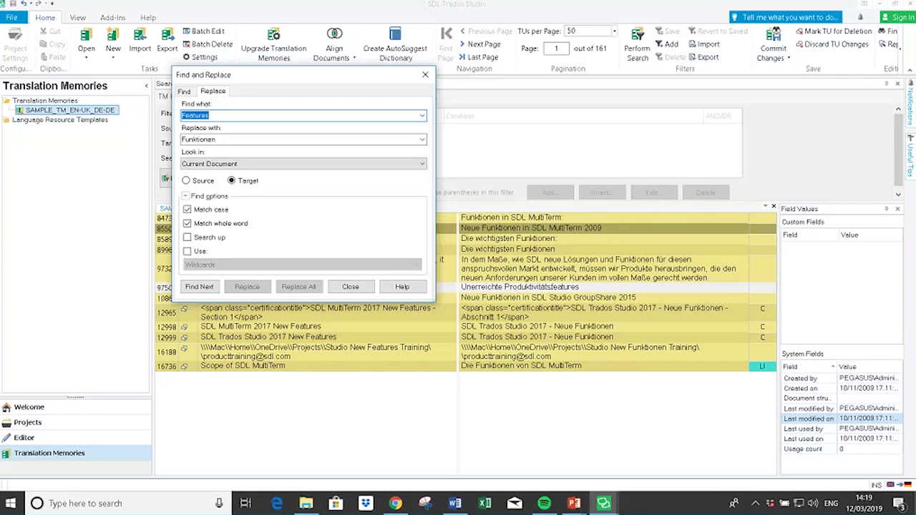
pyautogui.press('Escape')
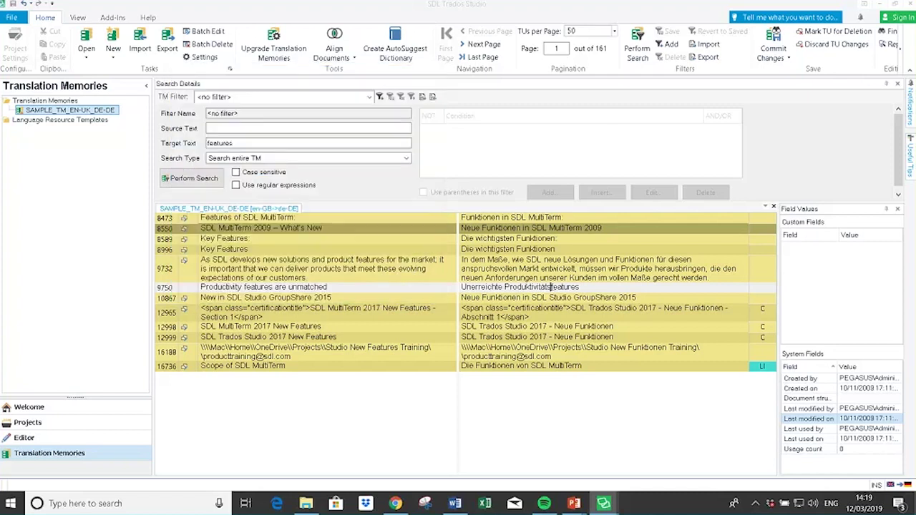
# Change "Produktivitätsfeatures" to "Produktivitätsfunktionen" in the "Productivity features are unmatched" translation unit and commit all pending changes.
pyautogui.doubleClick(553, 287)
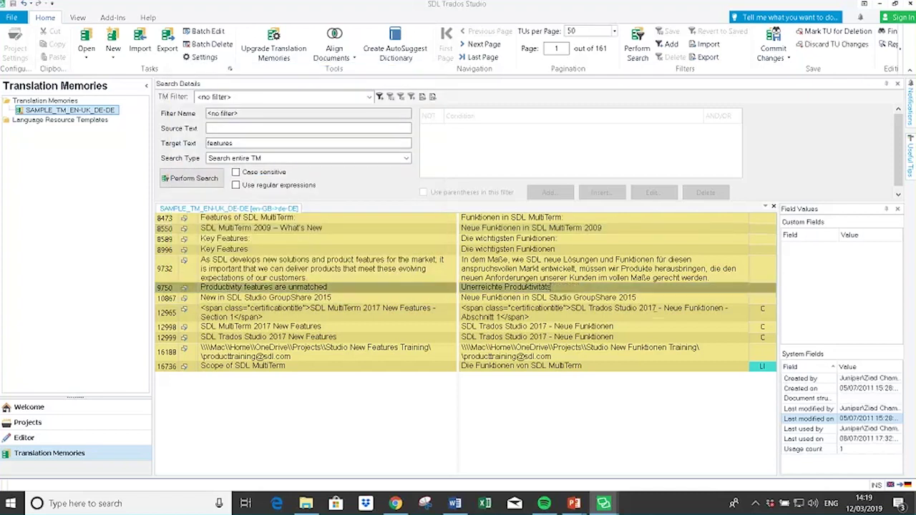
pyautogui.write('sfunktionen')
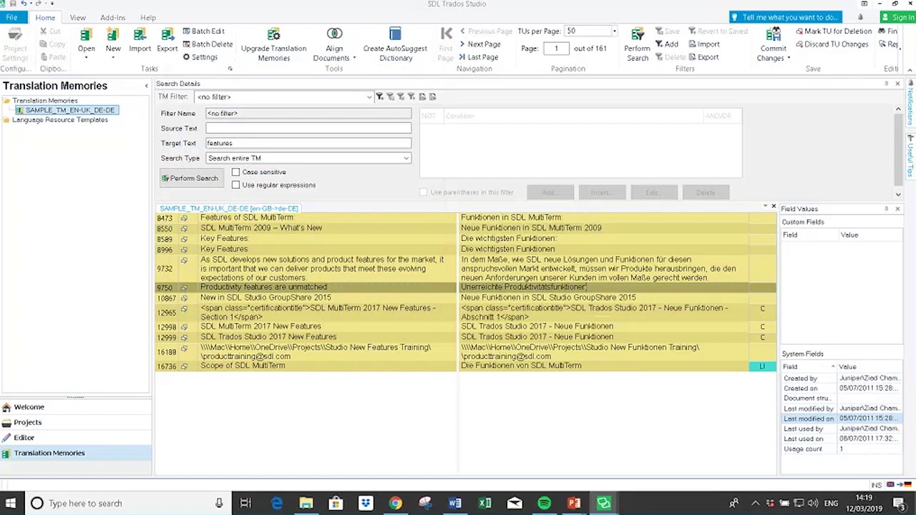
pyautogui.click(775, 35)
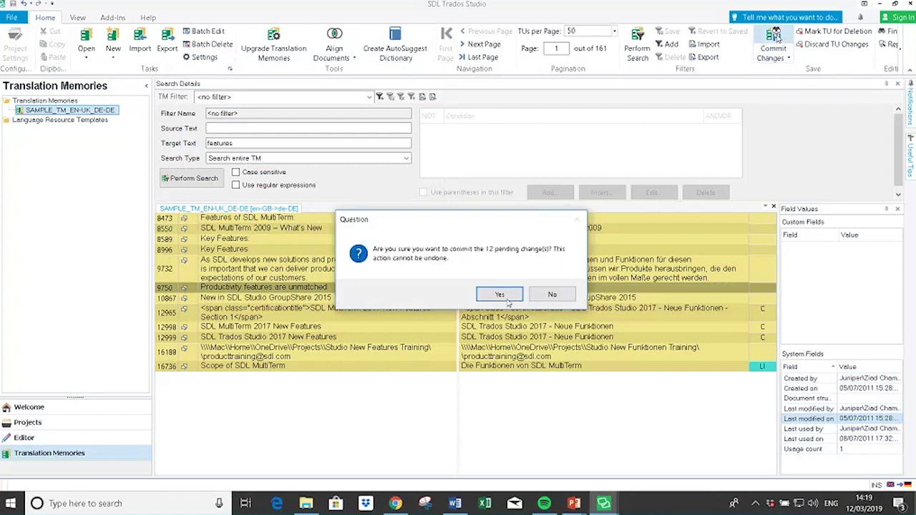
pyautogui.click(500, 294)
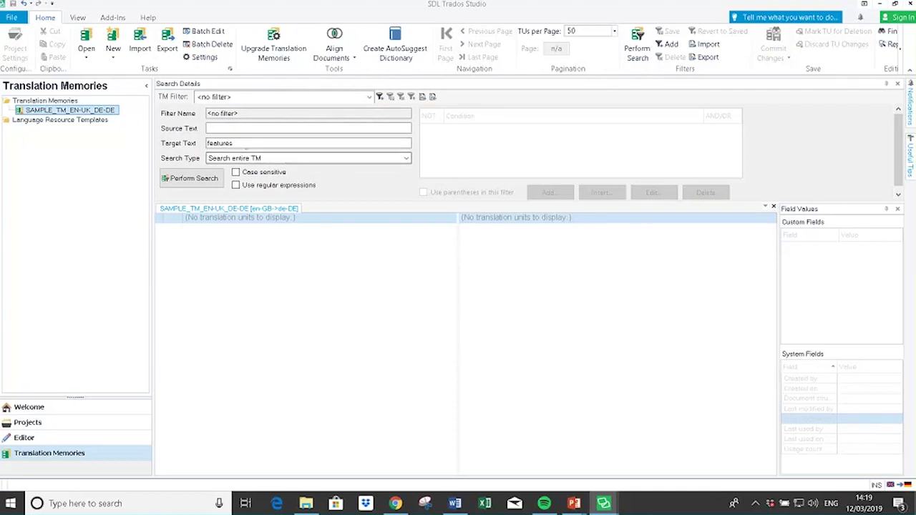
# Repeat the target text search for "features", and clear the target text to search the entire TM again.
pyautogui.click(241, 146)
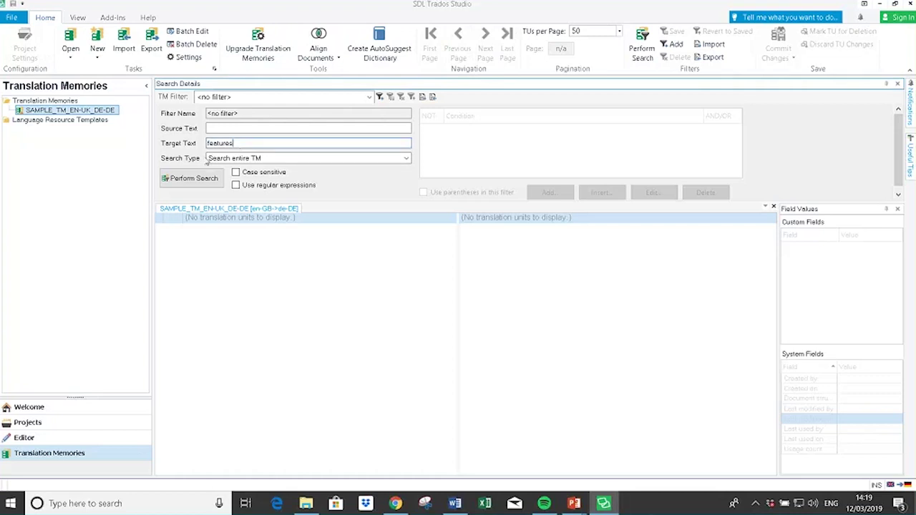
pyautogui.click(191, 177)
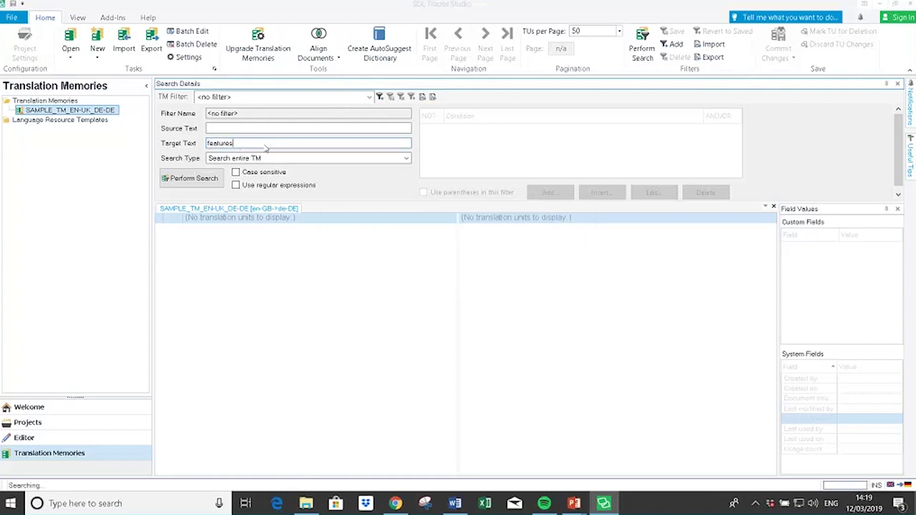
pyautogui.hotkey('ctrl', 'a')
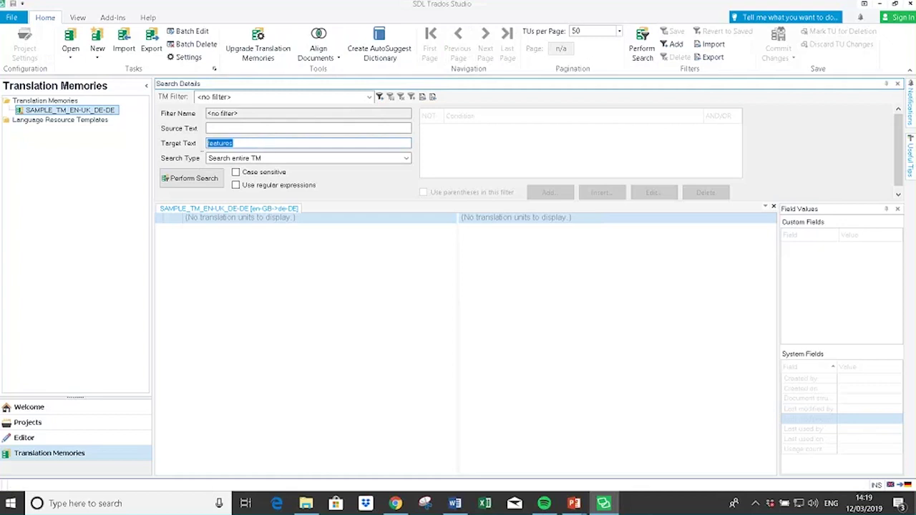
pyautogui.press('BackSpace')
pyautogui.click(207, 184)
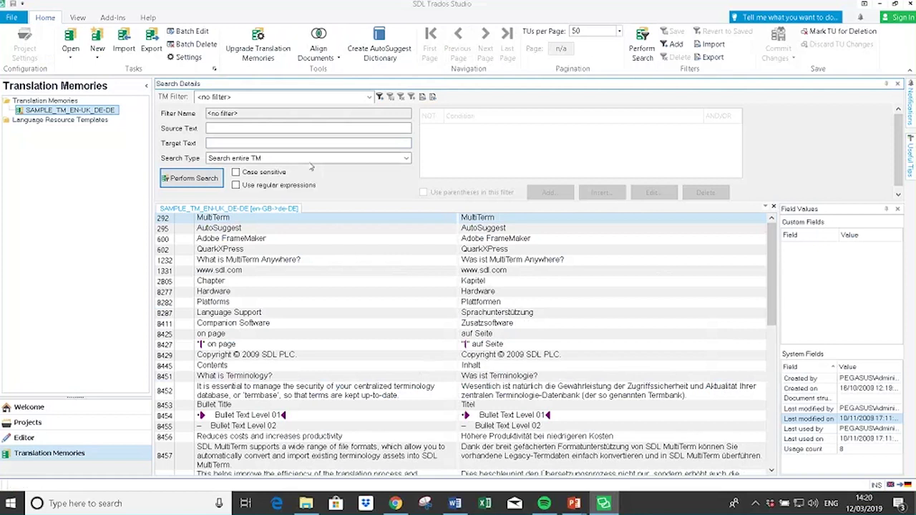
# Search the target text for "Dialogfenster" and select that word in the "Klicken Sie hier" translation unit.
pyautogui.click(297, 143)
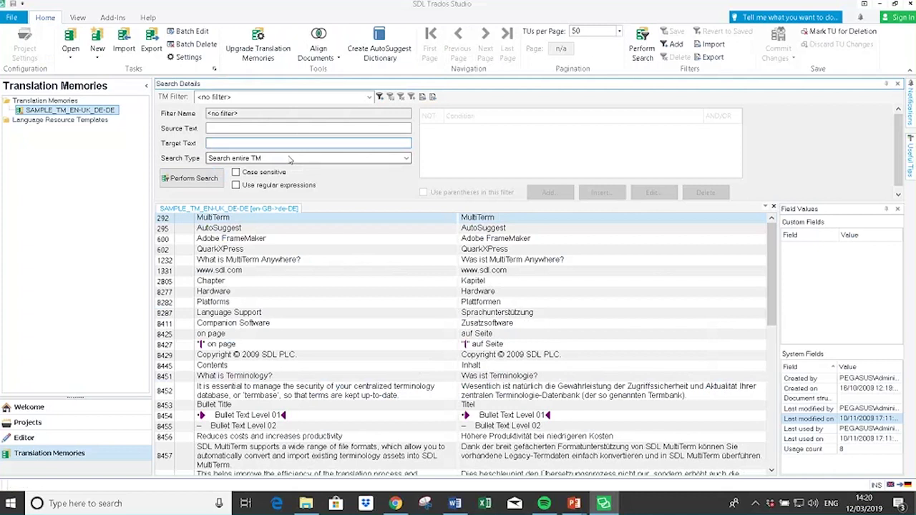
pyautogui.write('Dialogfenster')
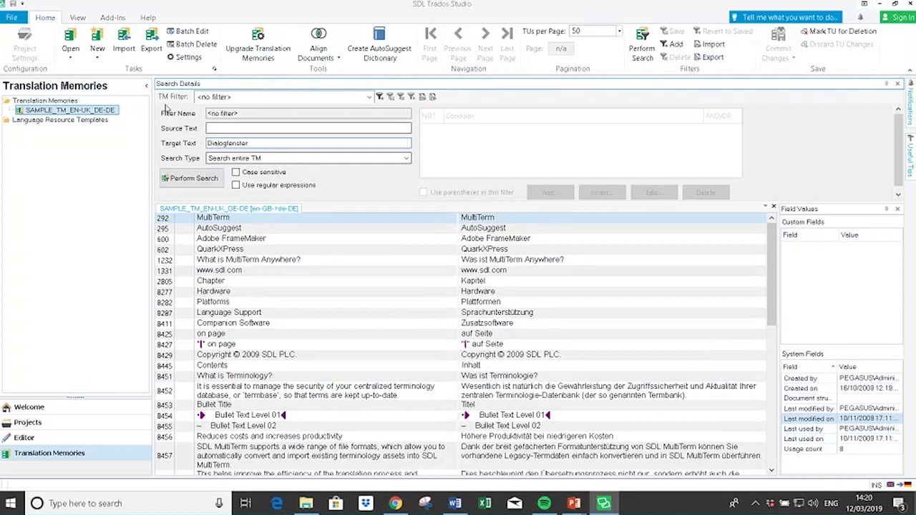
pyautogui.click(192, 178)
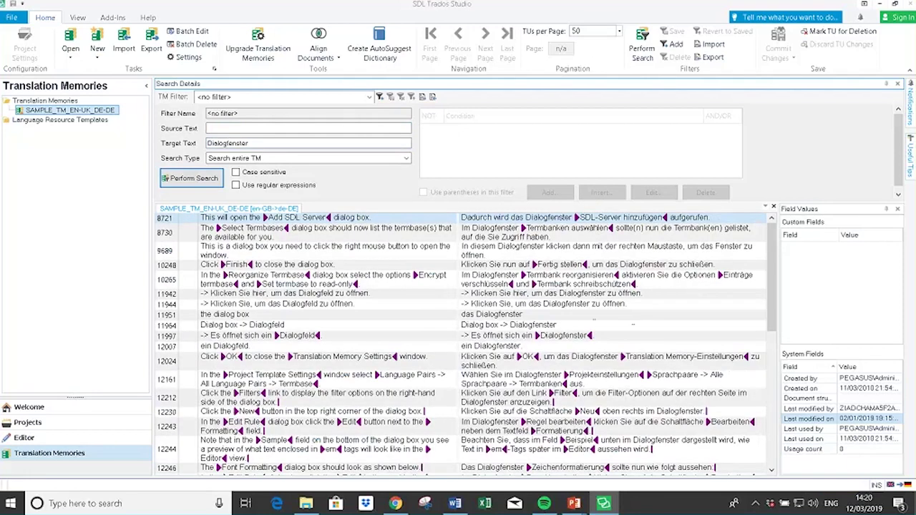
pyautogui.click(556, 294)
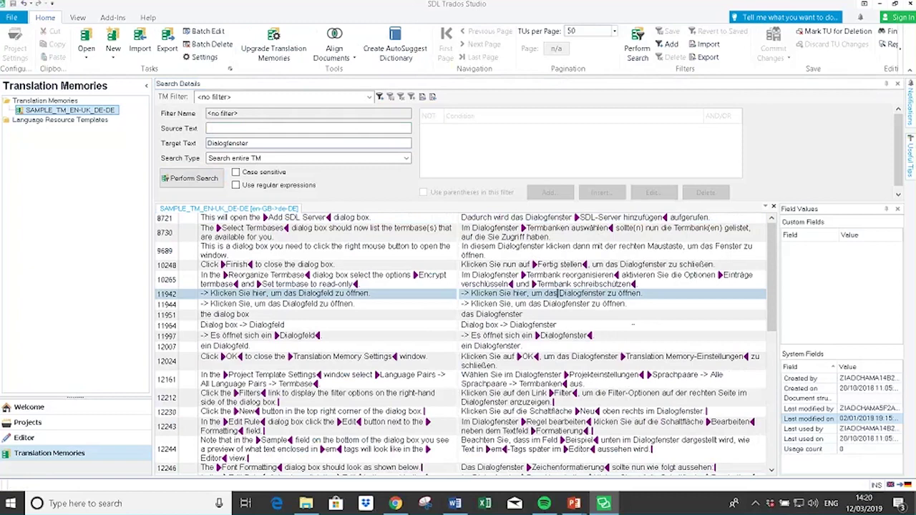
pyautogui.hotkey('ctrl', 'shift', 'Right')
pyautogui.hotkey('shift', 'Left')
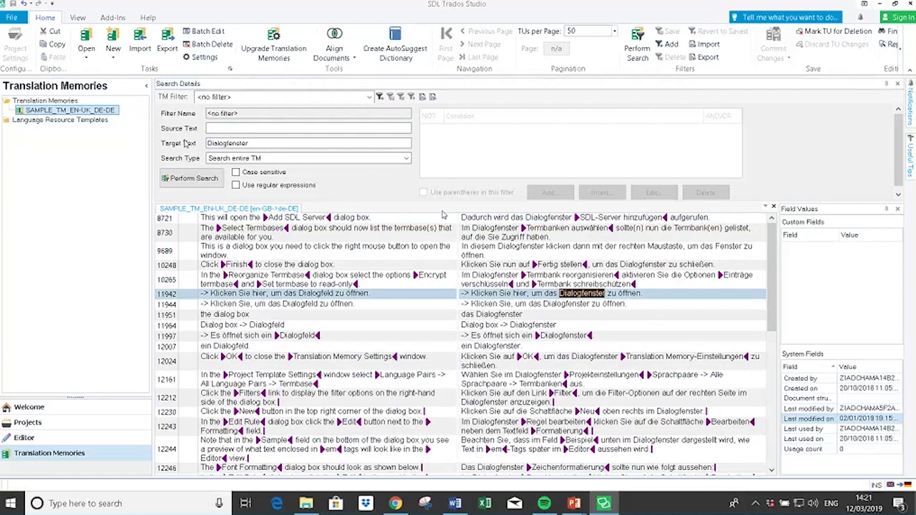
# Run a batch edit on the TM that replaces "Dialogfenster" with "Dialogfeld" in the target text, matching case.
pyautogui.click(199, 32)
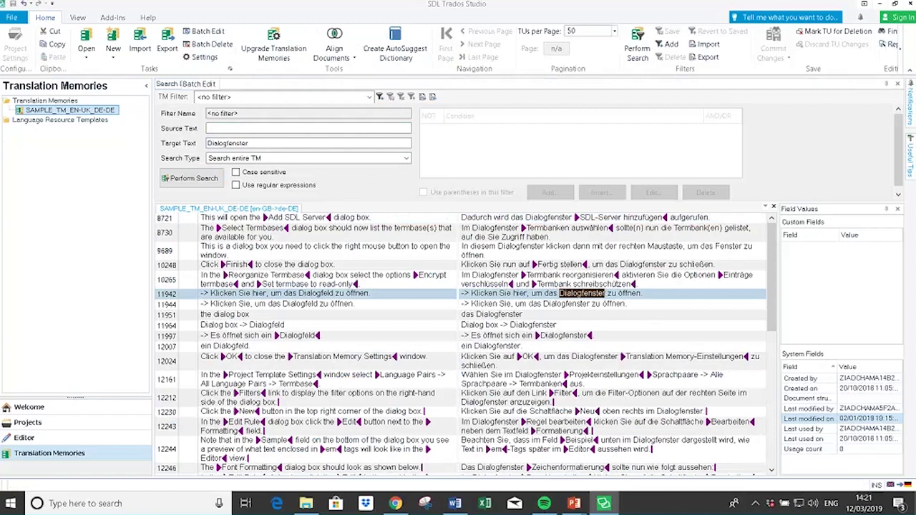
pyautogui.click(199, 32)
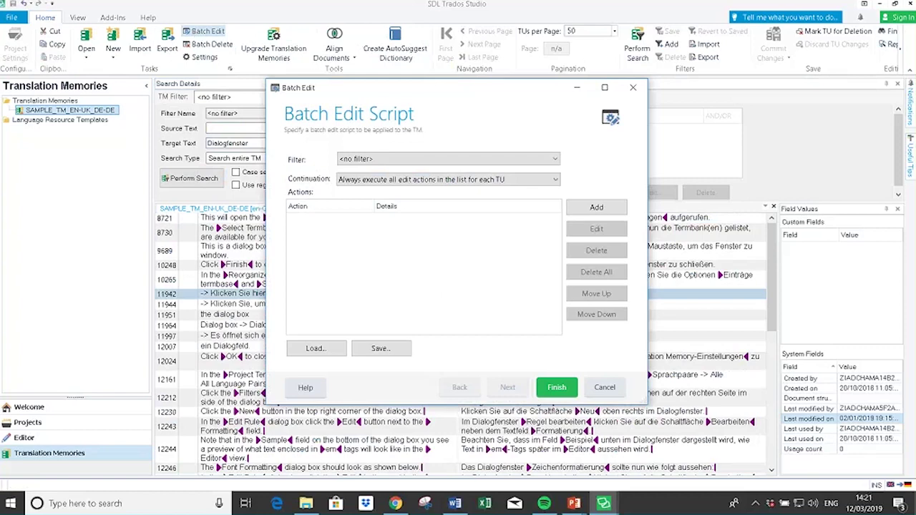
pyautogui.click(599, 208)
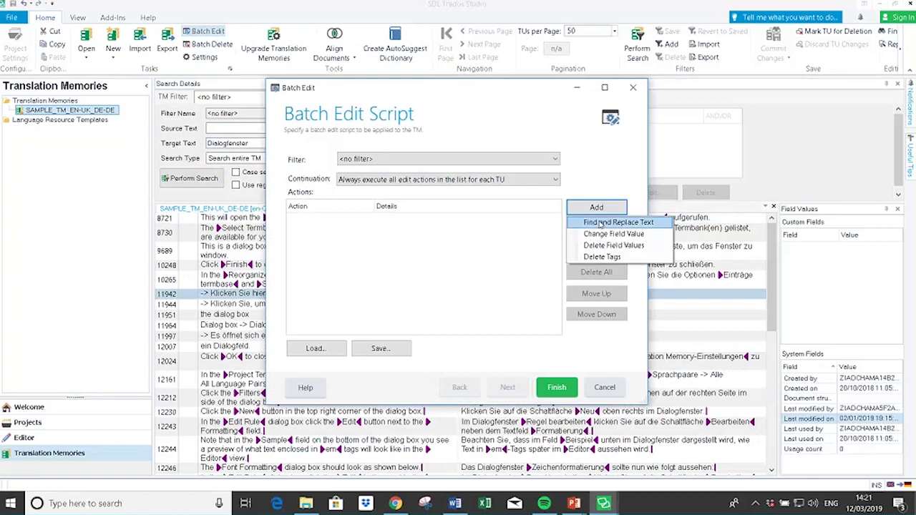
pyautogui.click(583, 228)
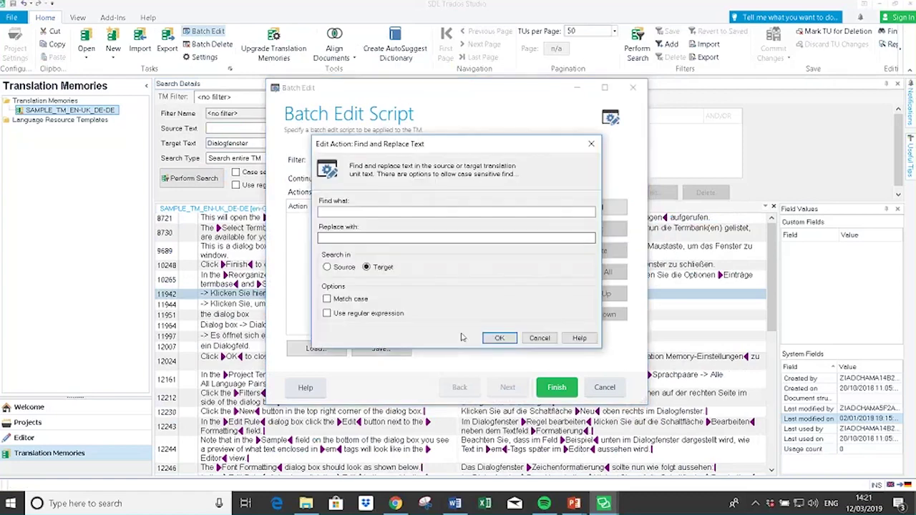
pyautogui.write('D')
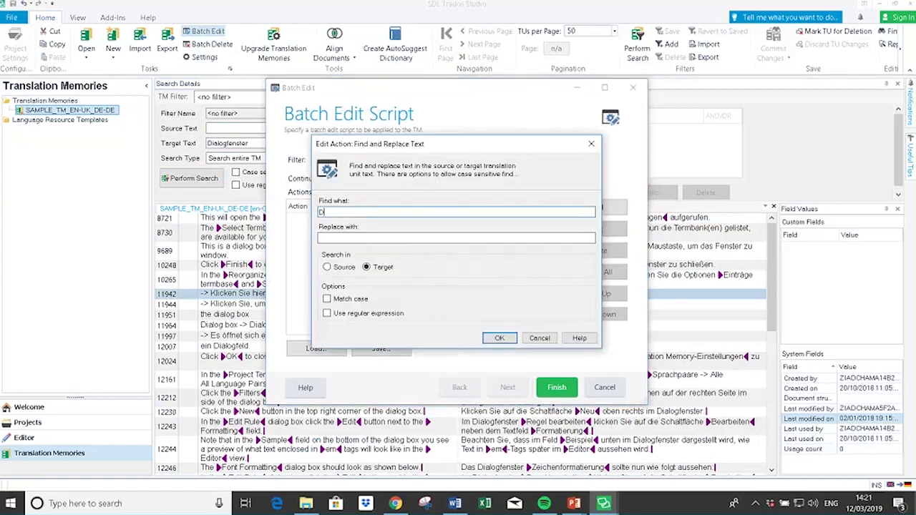
pyautogui.write('ialogfenster')
pyautogui.press('Tab')
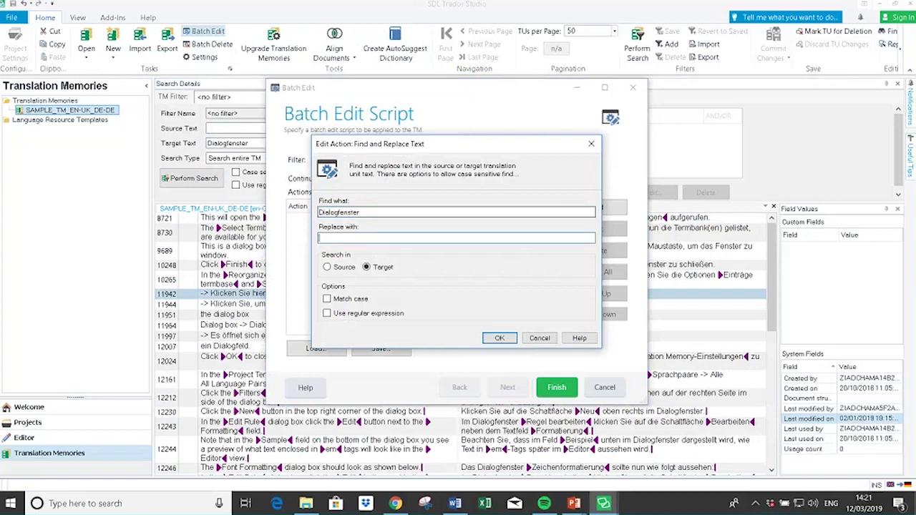
pyautogui.write('Dialogfeld')
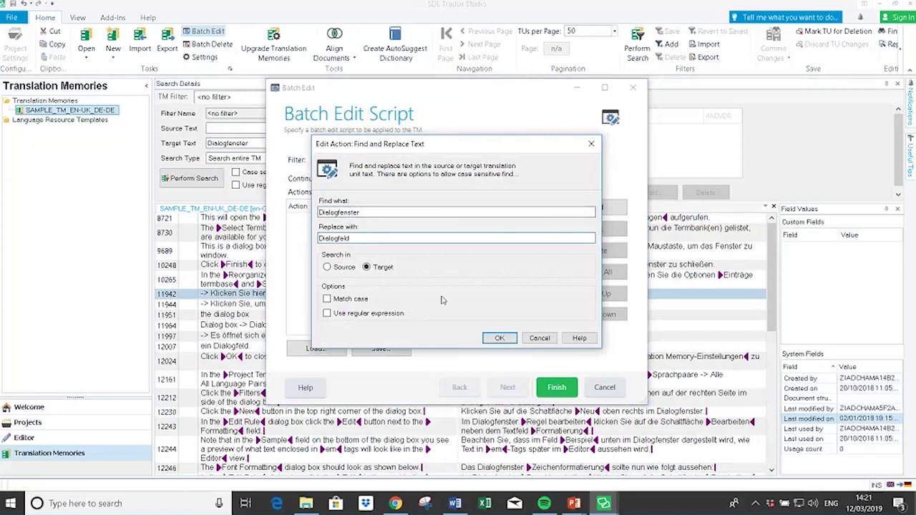
pyautogui.click(331, 300)
pyautogui.click(499, 338)
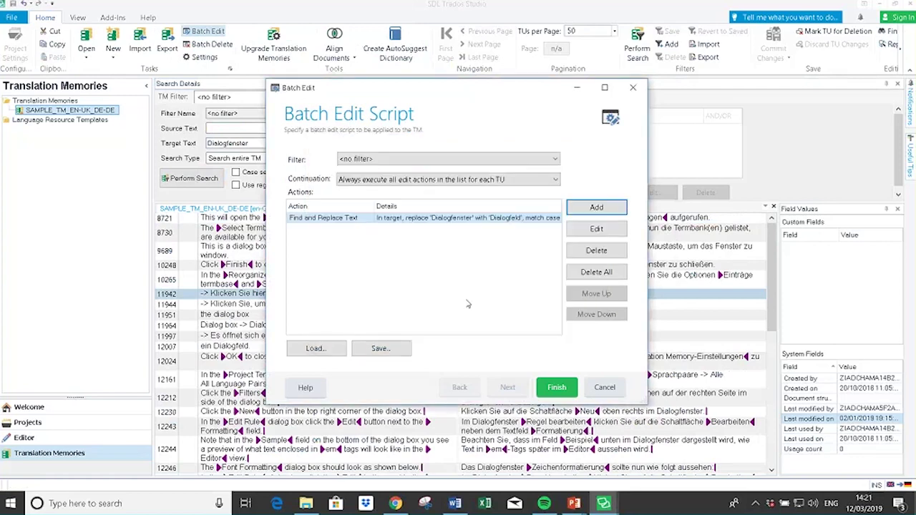
pyautogui.click(556, 387)
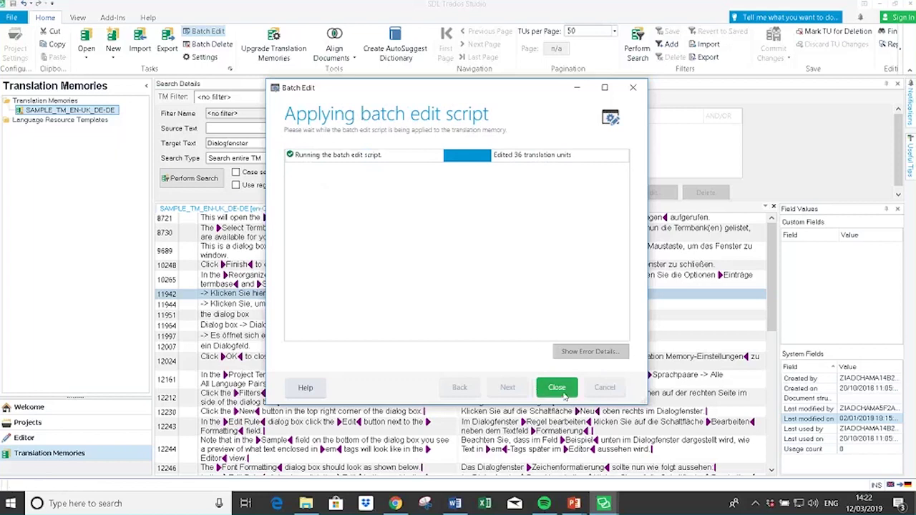
pyautogui.click(557, 388)
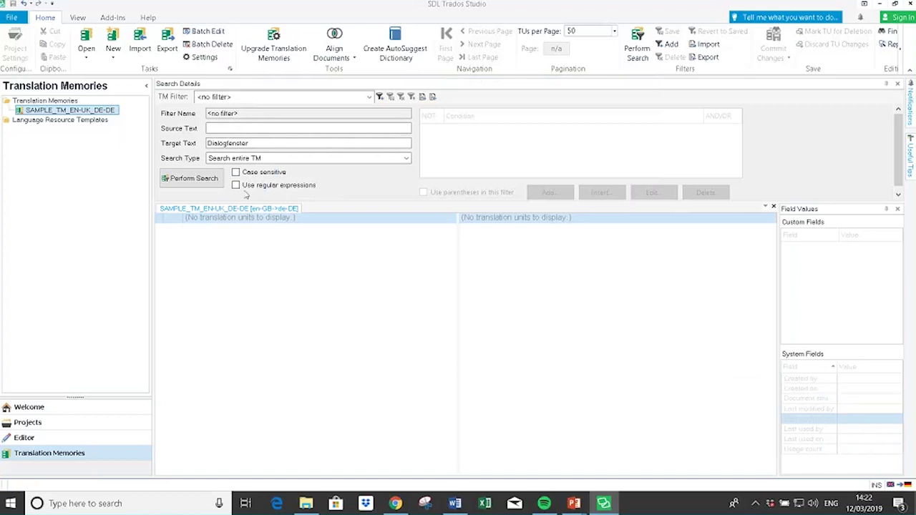
# Remove "Dialogfenster" from the target text search and list the entire TM again.
pyautogui.click(230, 158)
pyautogui.doubleClick(228, 143)
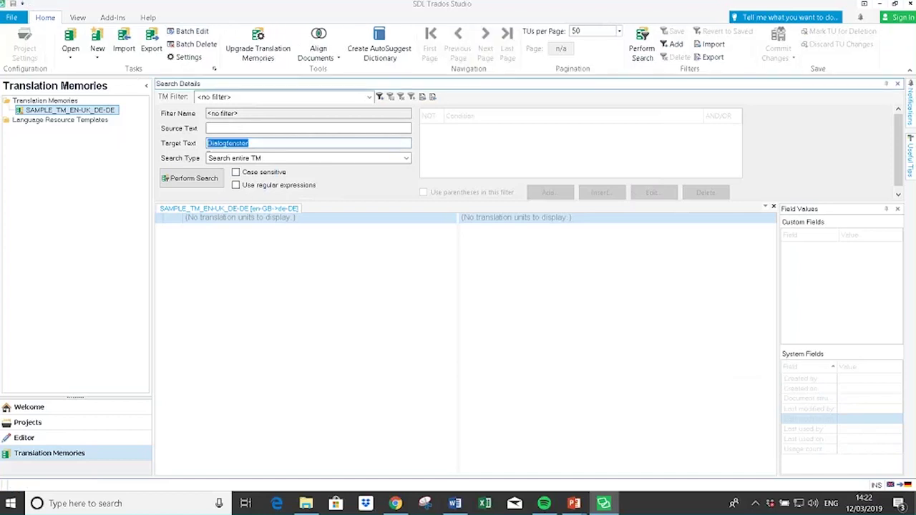
pyautogui.press('BackSpace')
pyautogui.click(192, 179)
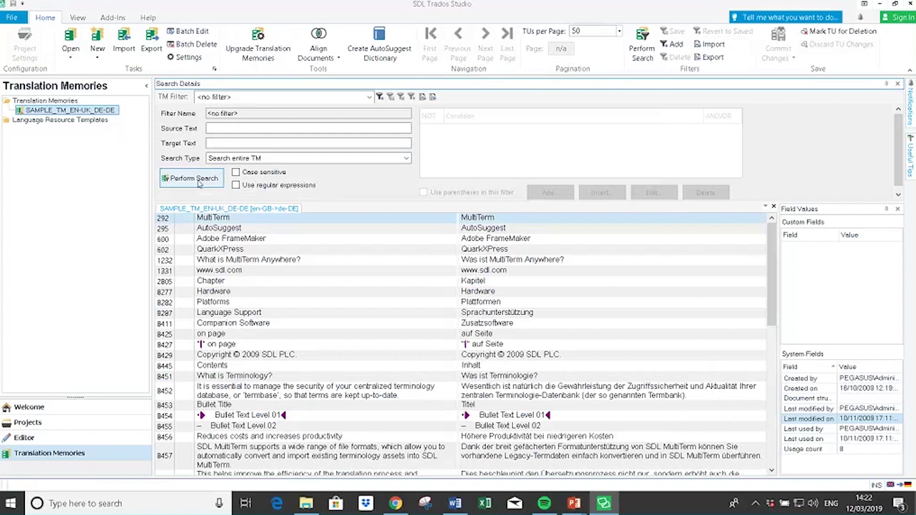
pyautogui.click(194, 178)
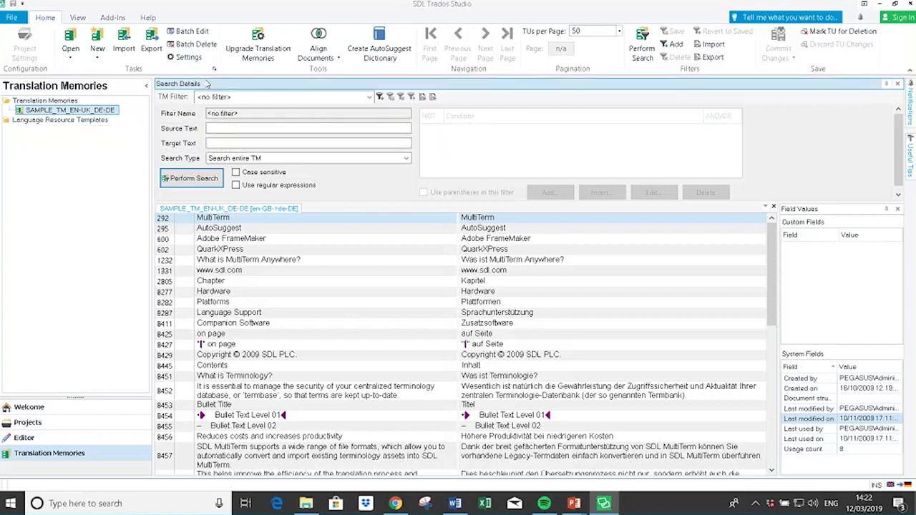
# Review the Performance and Tuning settings of SAMPLE_TM_EN-UK_DE-DE, including the fuzzy index statistics, and leave them without applying changes.
pyautogui.click(190, 60)
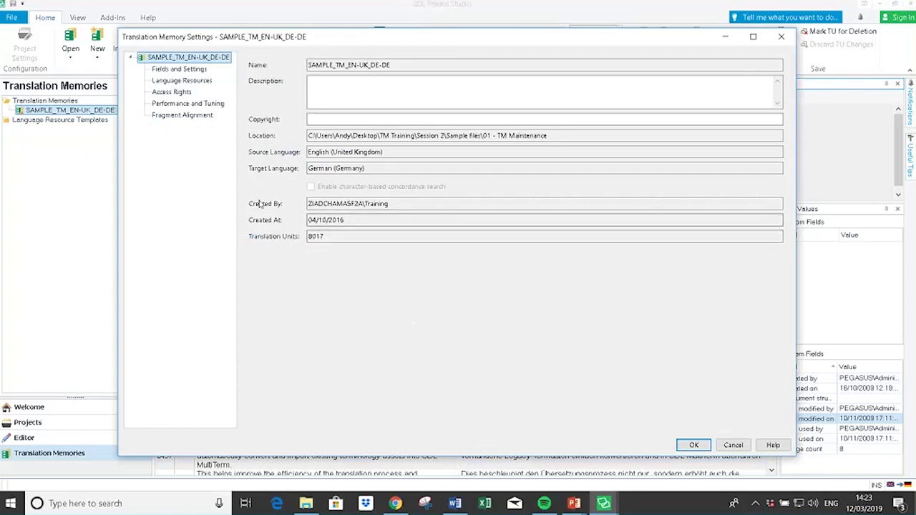
pyautogui.click(170, 106)
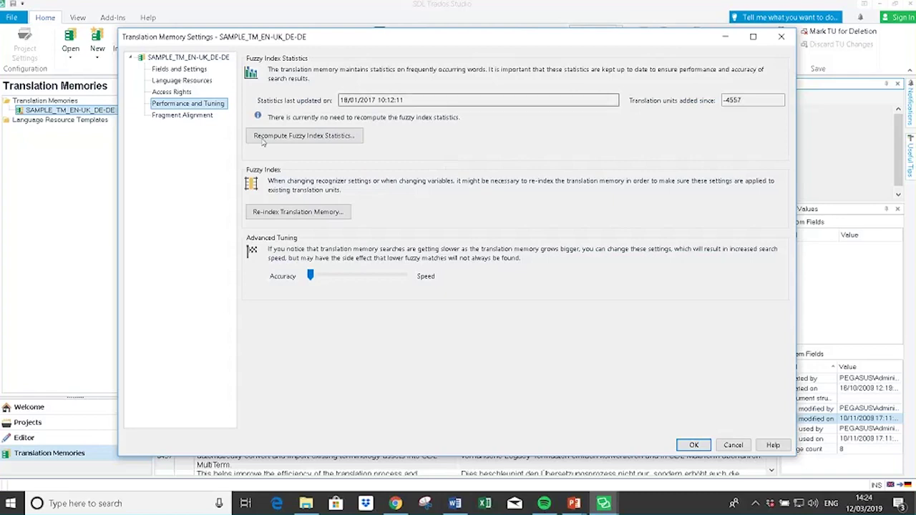
pyautogui.click(734, 445)
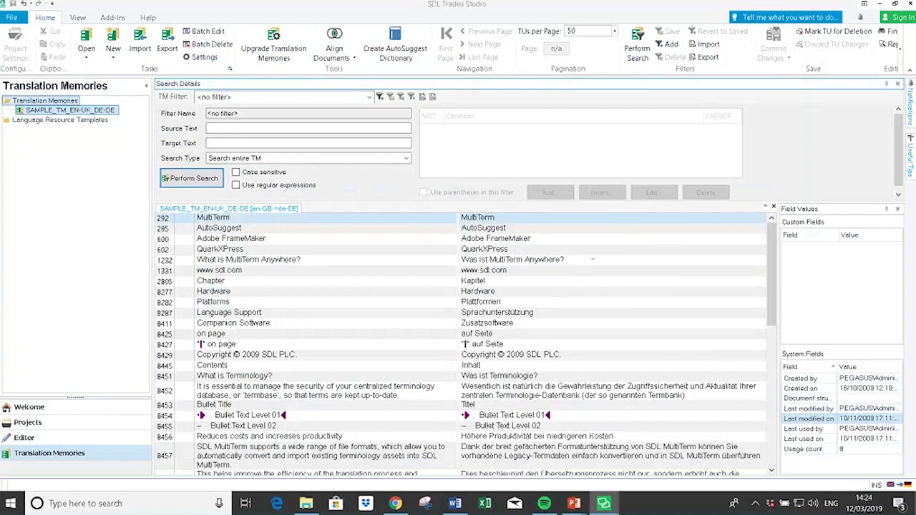
# Switch to the Session2_EN_short PowerPoint slide show and advance to the Summary slide.
pyautogui.hotkey('alt', 'Tab')
pyautogui.press('Tab')
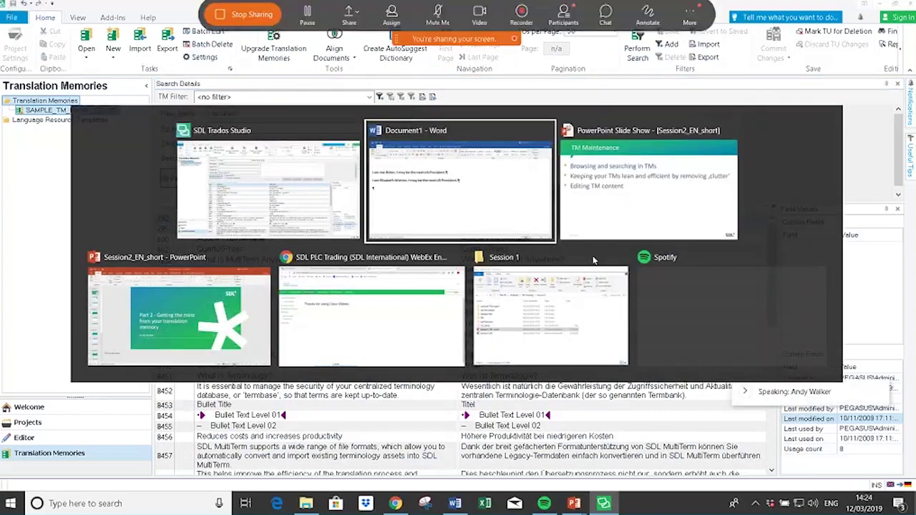
pyautogui.press('Right')
pyautogui.press('Right')
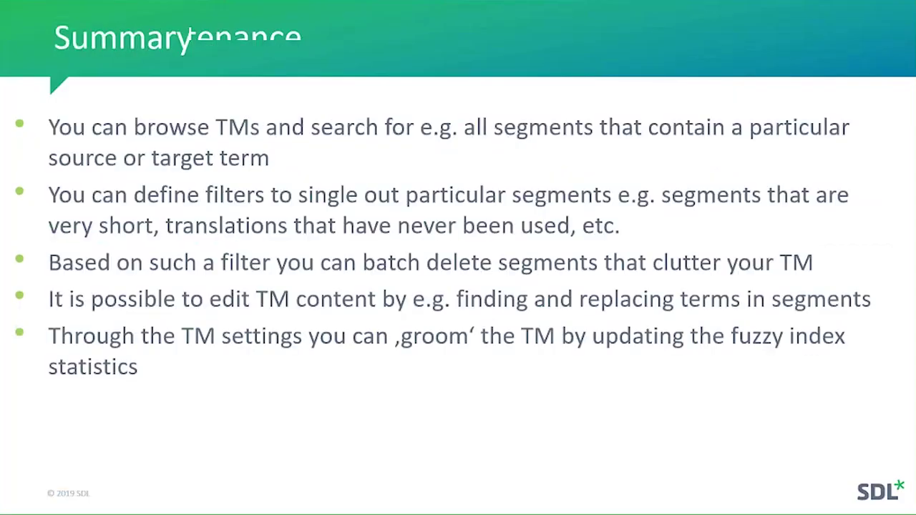
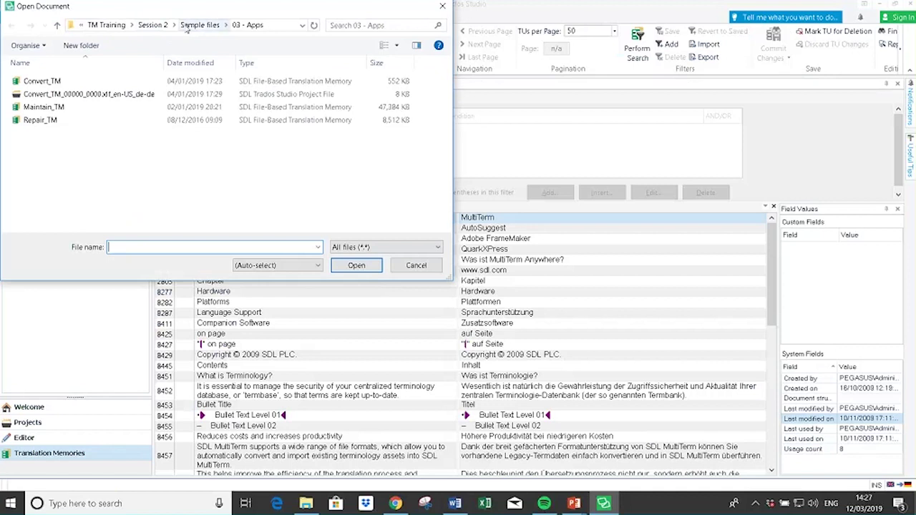
# Choose Retrofit Sample Document.docx from the Session 2 sample files folder 02 - Retrofit as the document to open for translation.
pyautogui.click(153, 25)
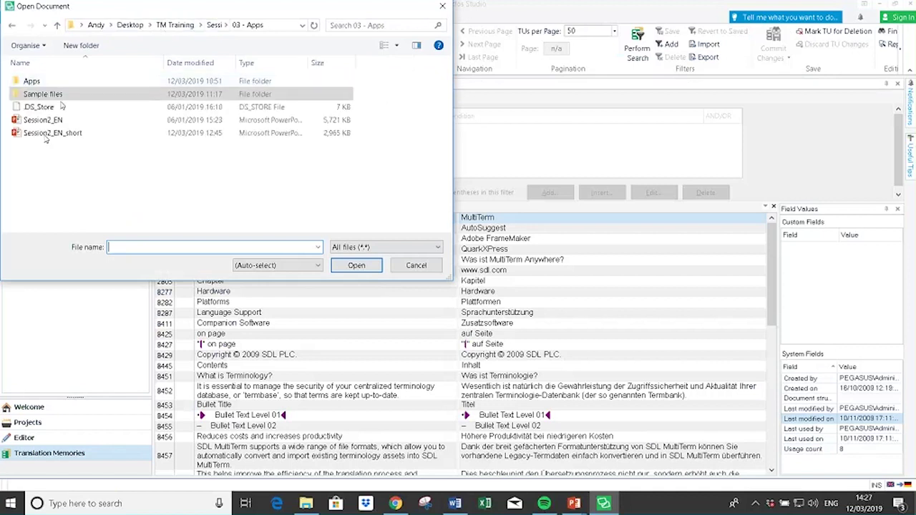
pyautogui.doubleClick(61, 98)
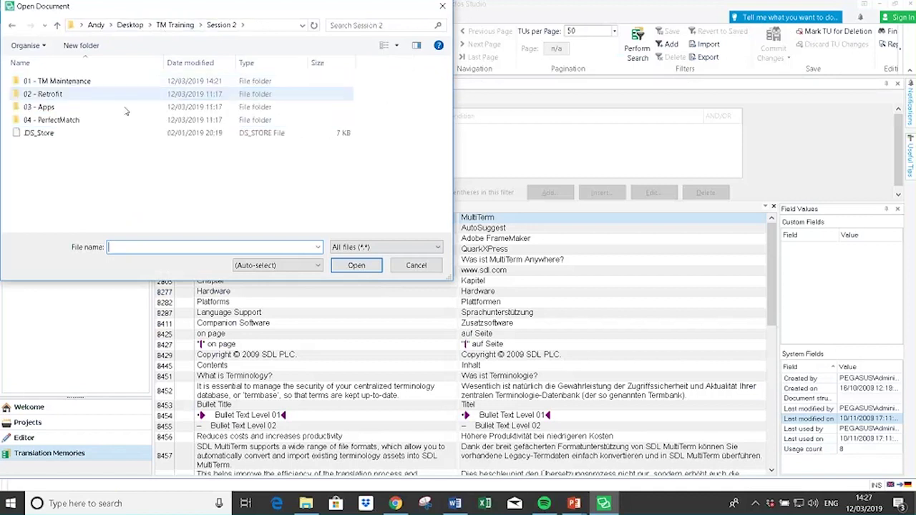
pyautogui.doubleClick(82, 97)
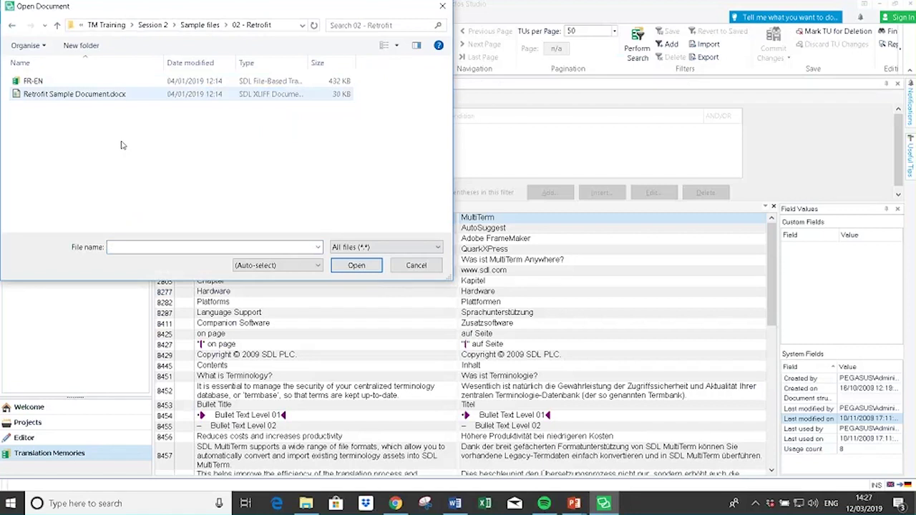
pyautogui.click(62, 97)
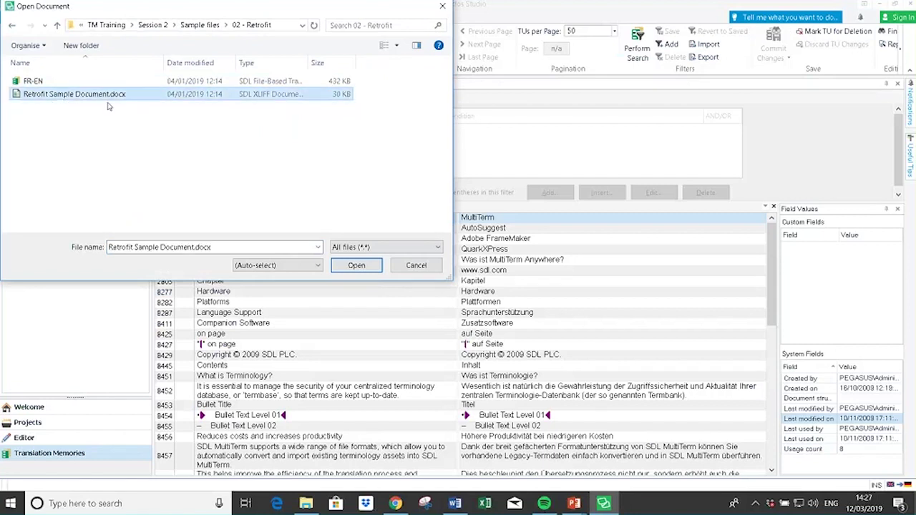
pyautogui.click(360, 266)
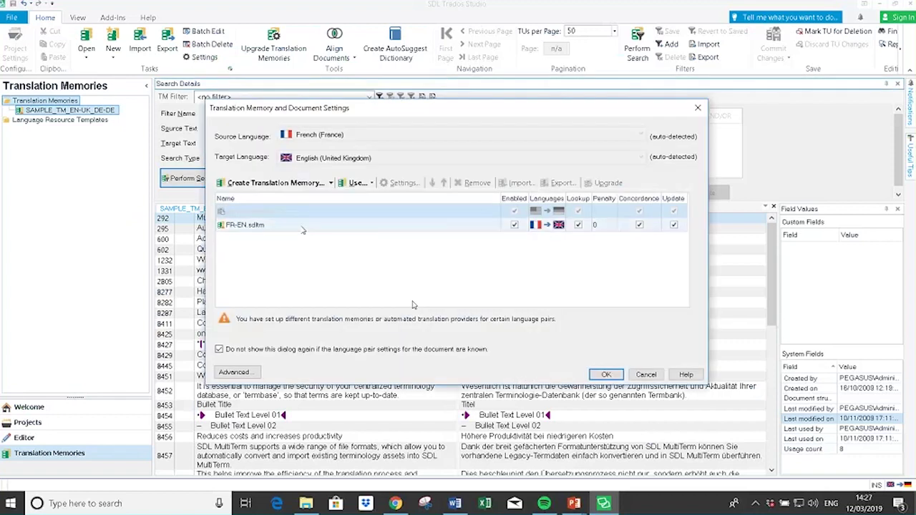
# Replace the listed FR-EN.sdltm with the FR-EN memory from the 02 - Retrofit folder and open the document with it.
pyautogui.click(470, 183)
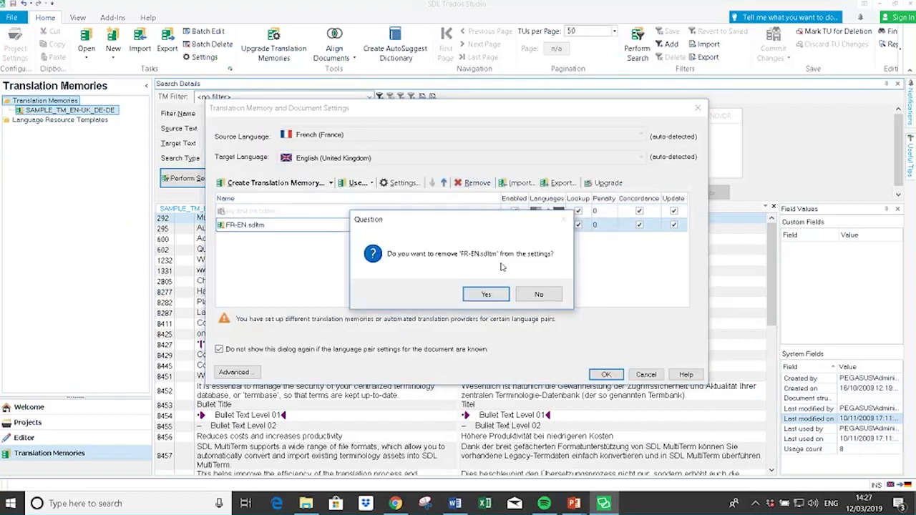
pyautogui.click(496, 299)
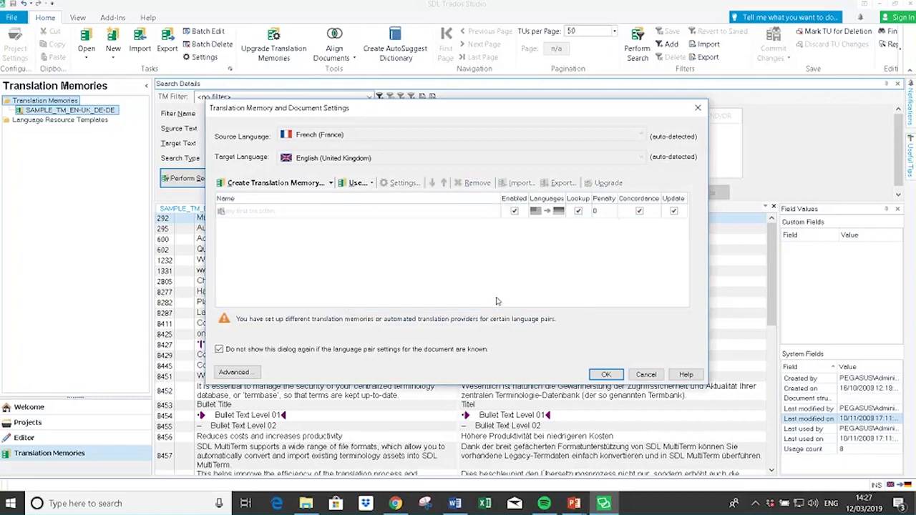
pyautogui.click(371, 184)
pyautogui.click(401, 191)
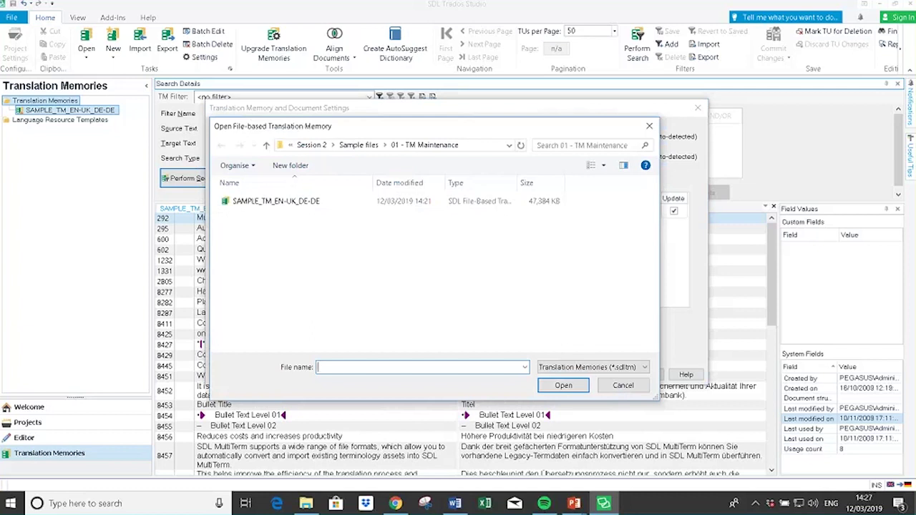
pyautogui.hotkey('alt', 'Up')
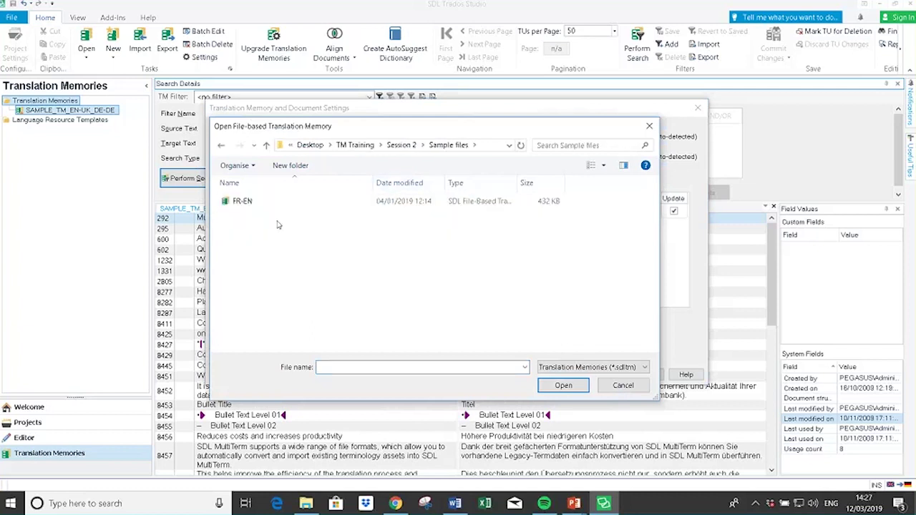
pyautogui.click(258, 204)
pyautogui.click(557, 386)
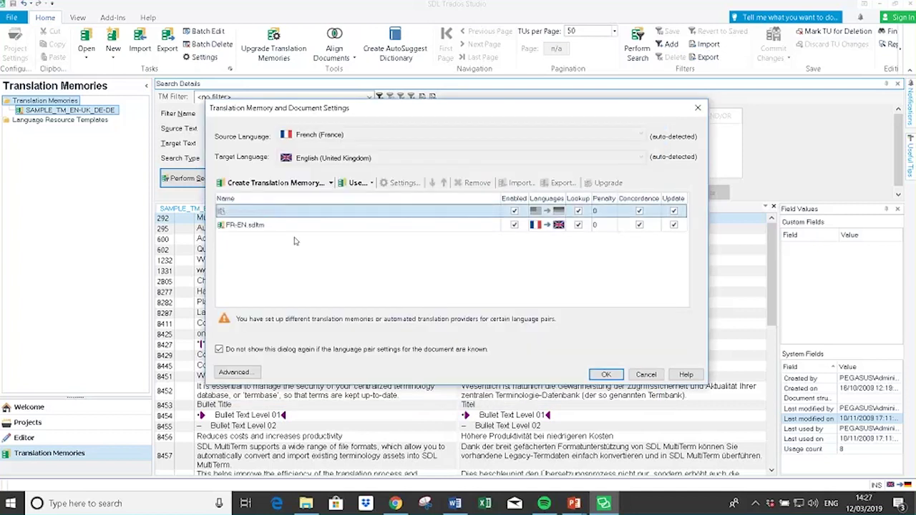
pyautogui.click(606, 376)
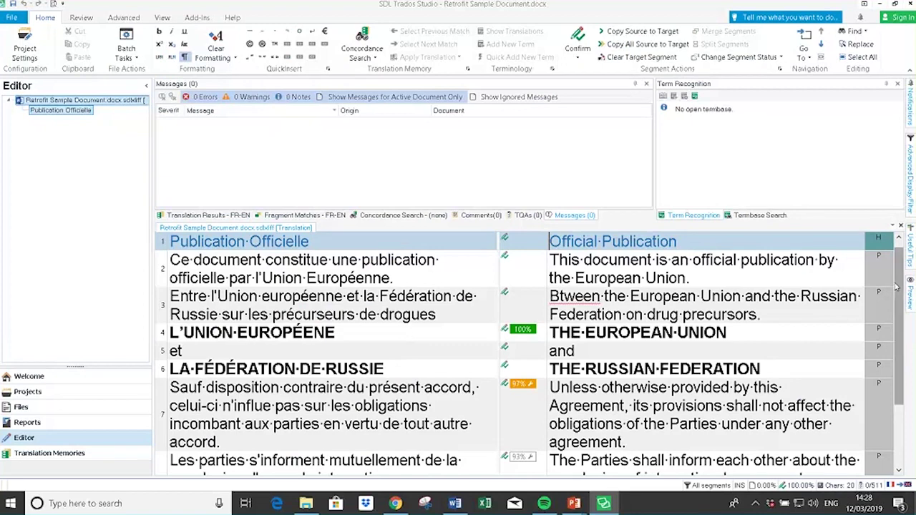
# Save the target document as a Word file named "Sample Document FOR REVIEW" in the 02 - Retrofit folder.
pyautogui.moveTo(898, 286); pyautogui.dragTo(906, 367)
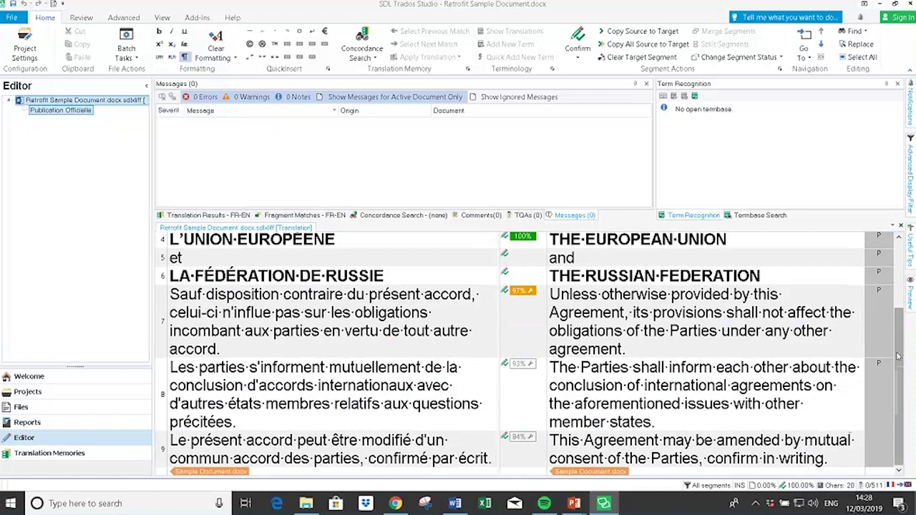
pyautogui.moveTo(899, 353); pyautogui.dragTo(896, 247)
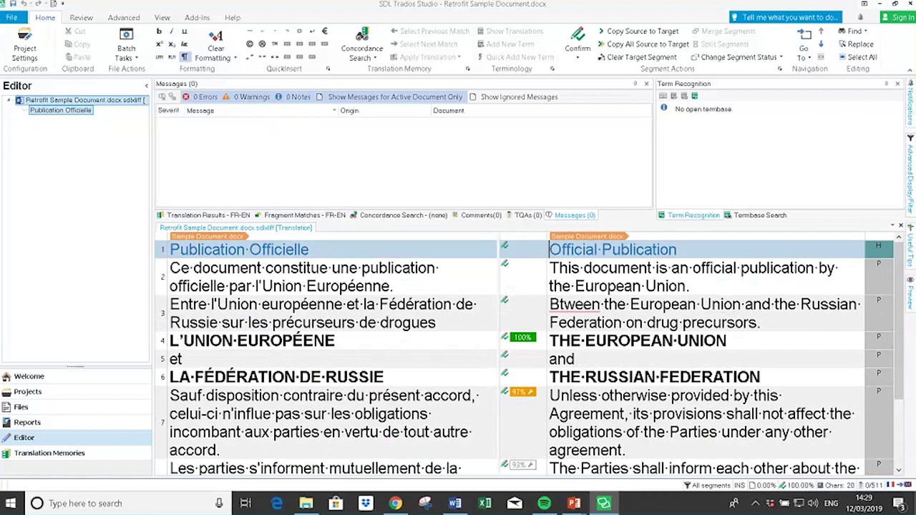
pyautogui.click(10, 18)
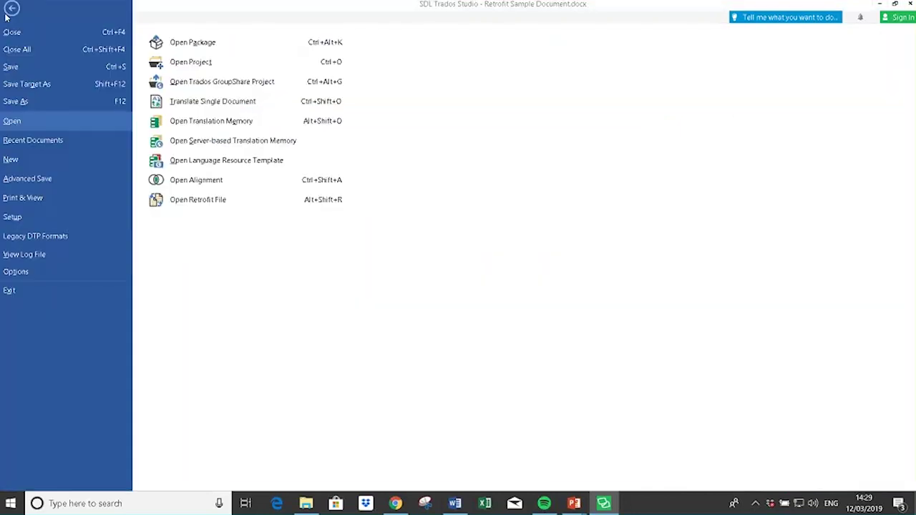
pyautogui.click(29, 84)
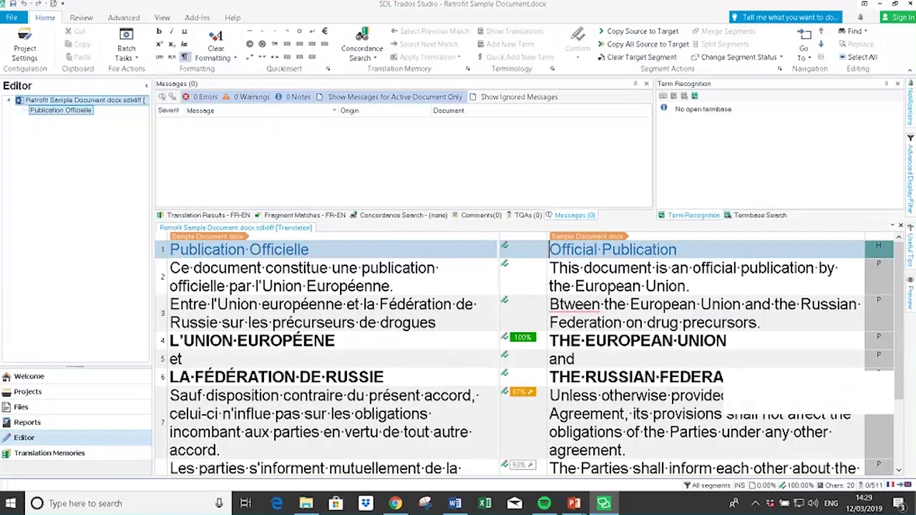
pyautogui.press('Return')
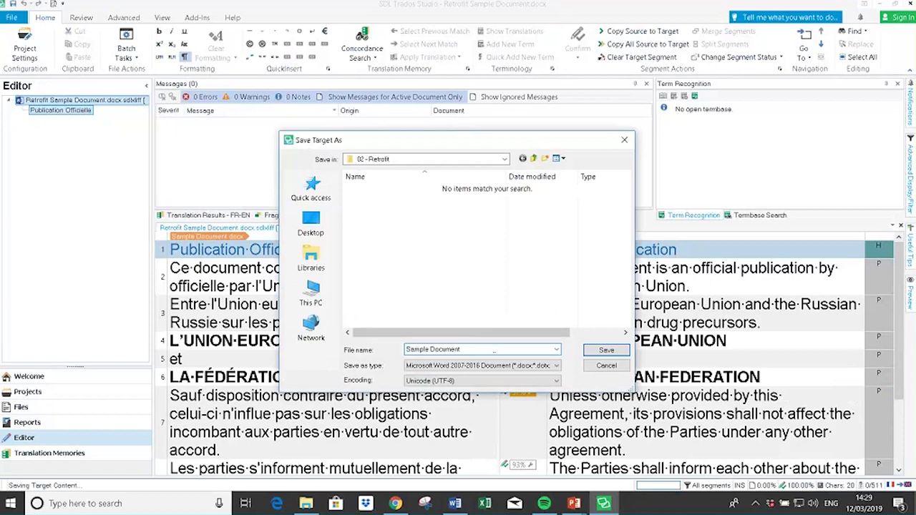
pyautogui.write('FOR REVIEW')
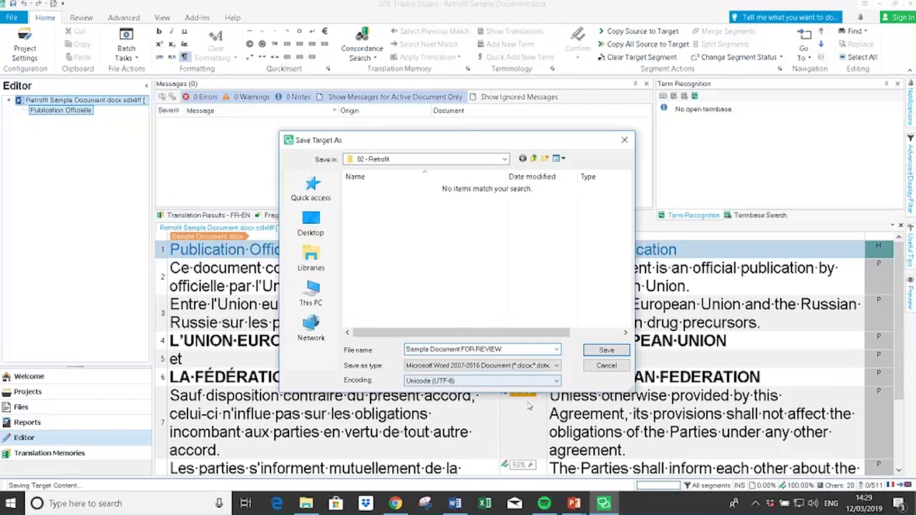
pyautogui.click(607, 350)
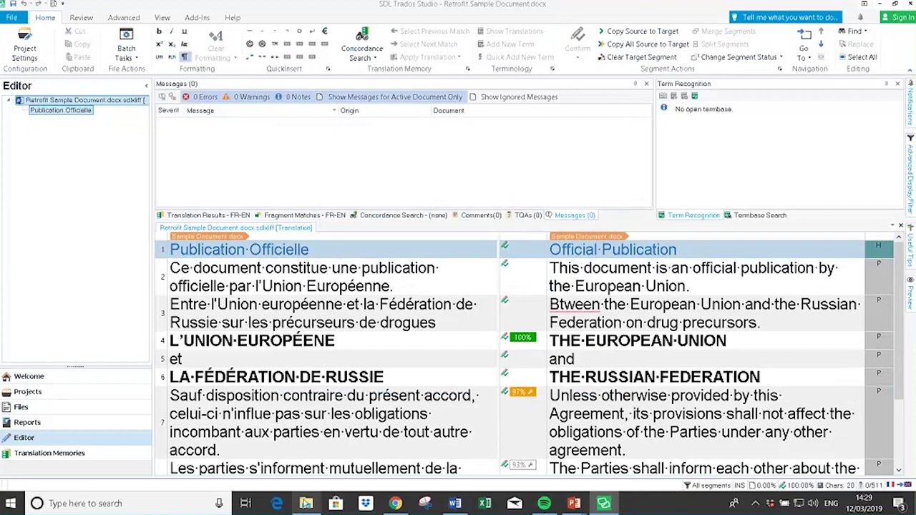
# Find Sample Document FOR REVIEW in the Session 2 sample files folder 02 - Retrofit with File Explorer and open it in Word.
pyautogui.click(306, 503)
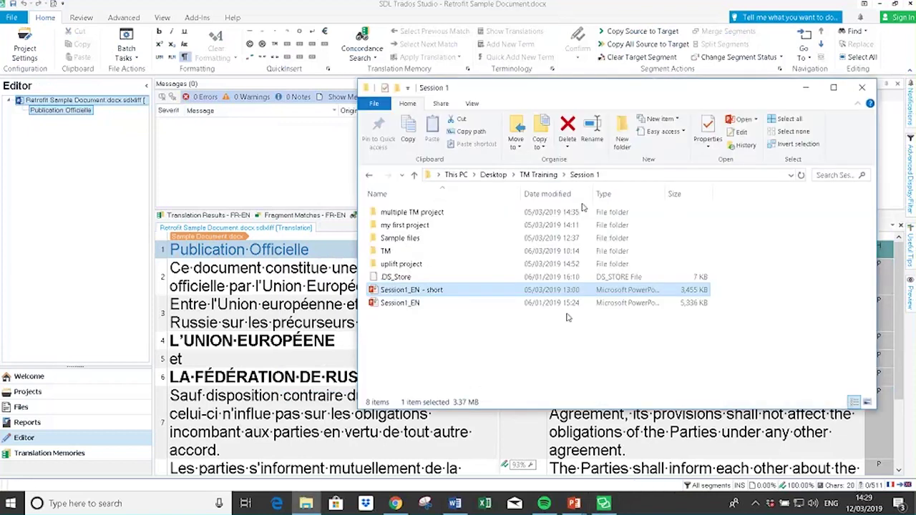
pyautogui.hotkey('alt', 'Up')
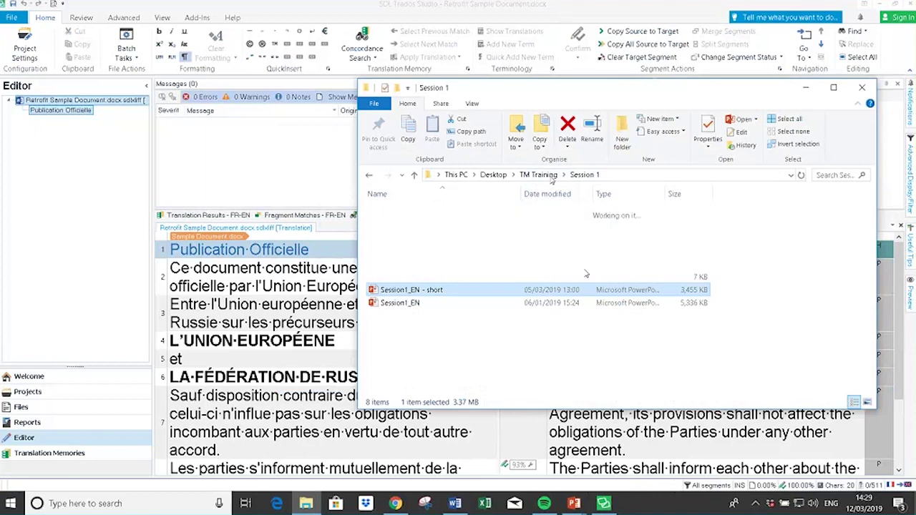
pyautogui.doubleClick(404, 226)
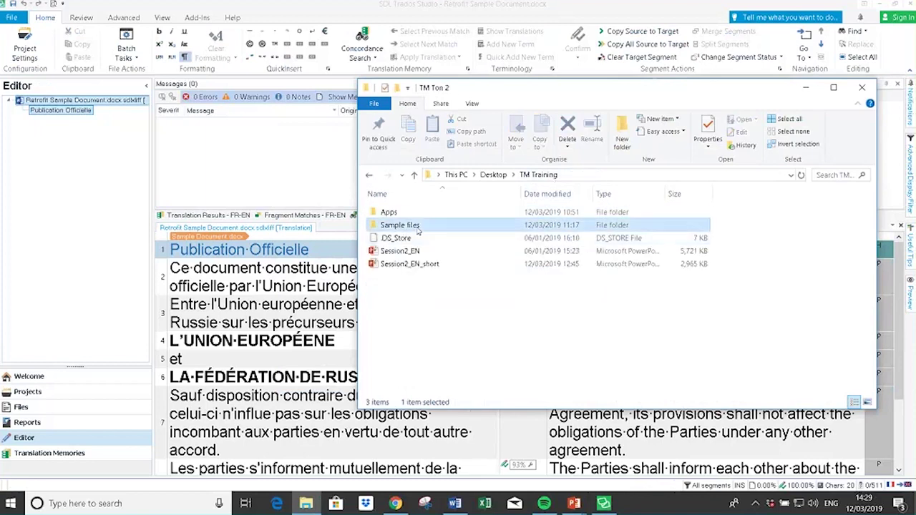
pyautogui.doubleClick(404, 227)
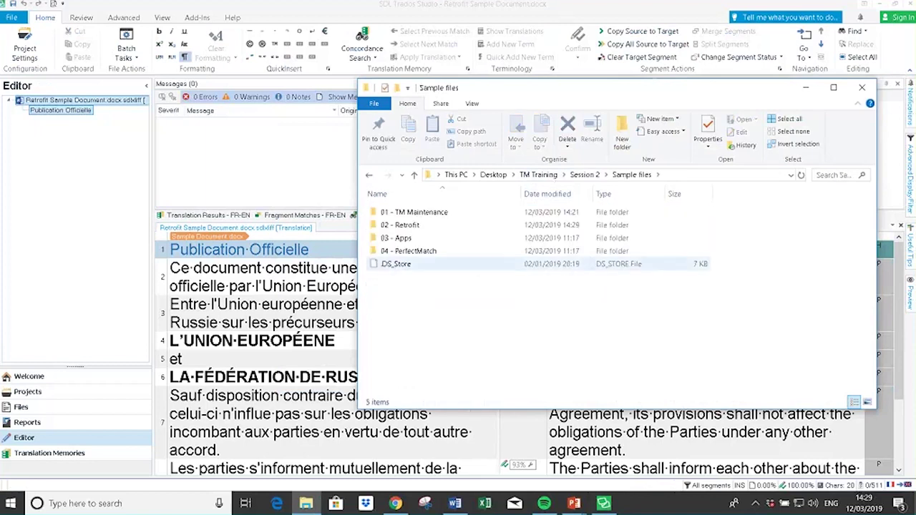
pyautogui.doubleClick(401, 224)
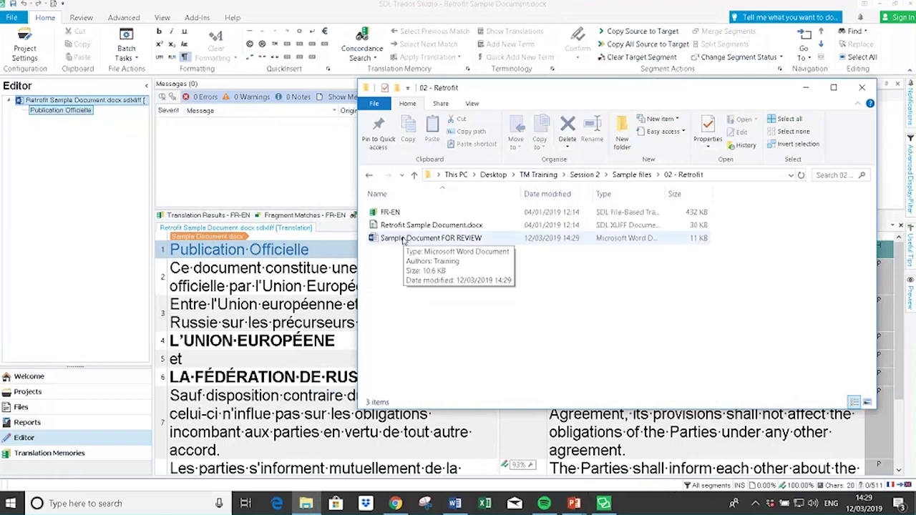
pyautogui.click(405, 240)
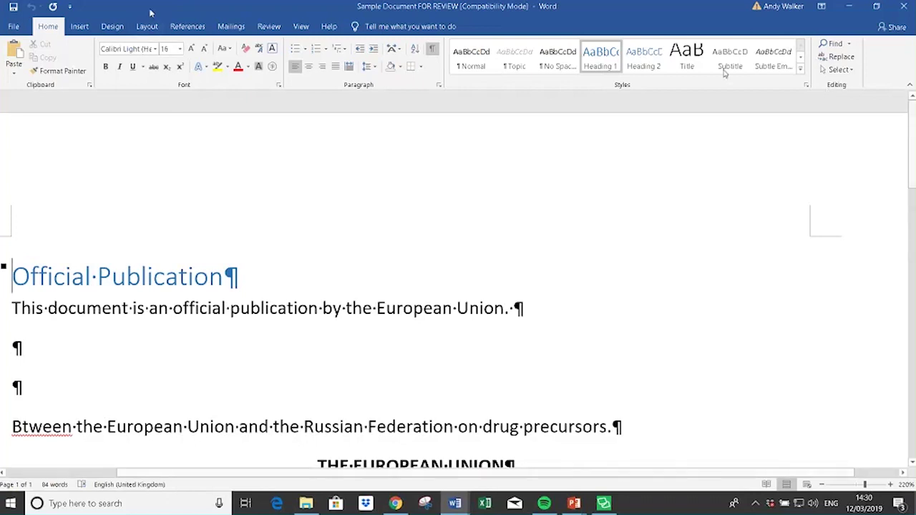
# Restore the review document to a smaller, repositioned window and turn on Track Changes.
pyautogui.click(876, 9)
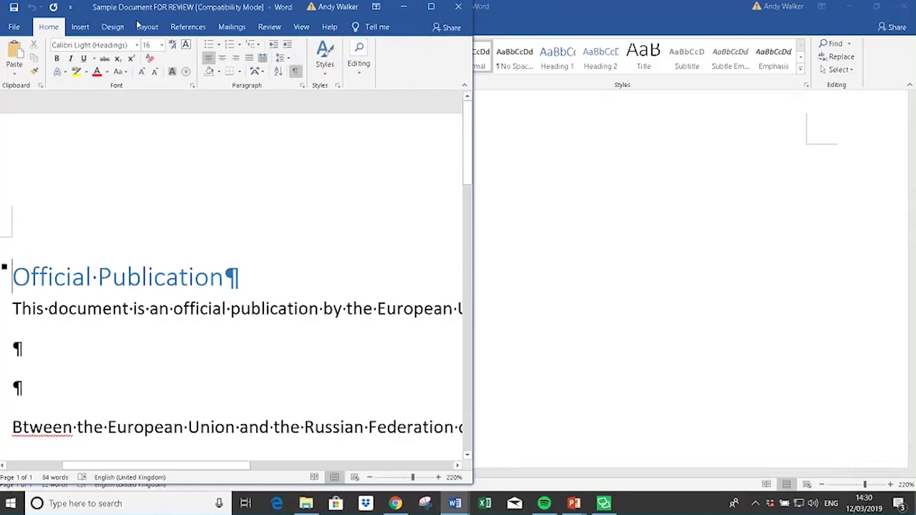
pyautogui.moveTo(129, 9); pyautogui.dragTo(137, 25)
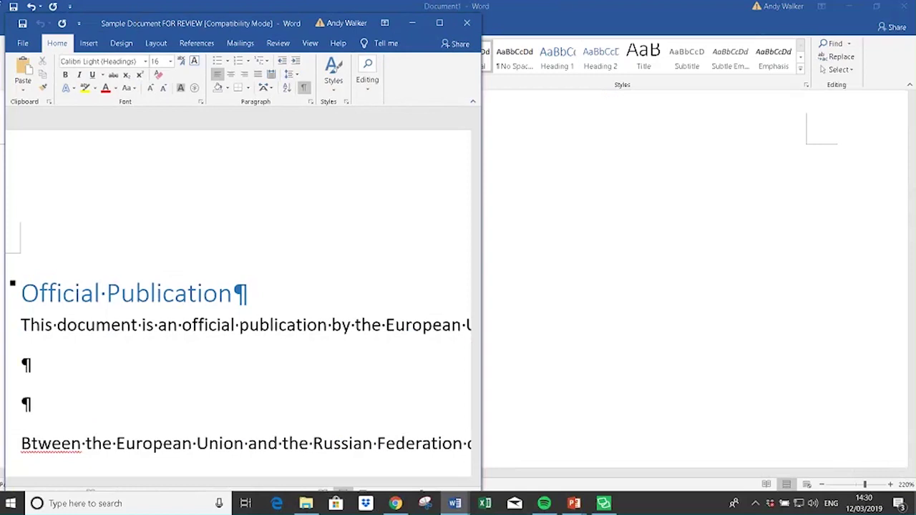
pyautogui.moveTo(129, 23); pyautogui.dragTo(128, 48)
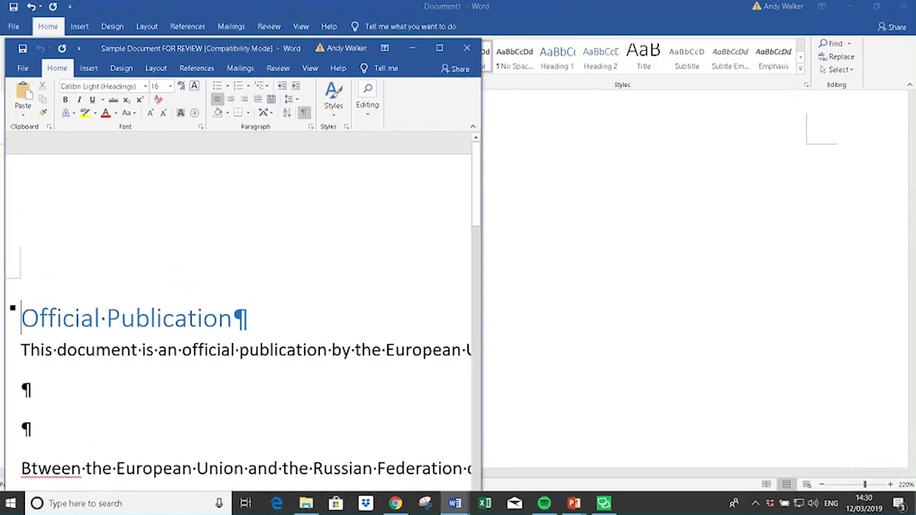
pyautogui.click(278, 68)
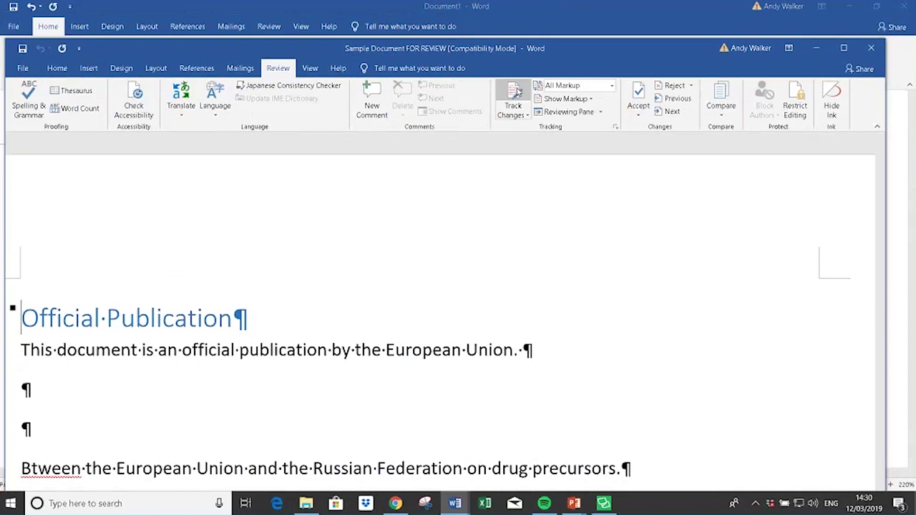
pyautogui.click(515, 100)
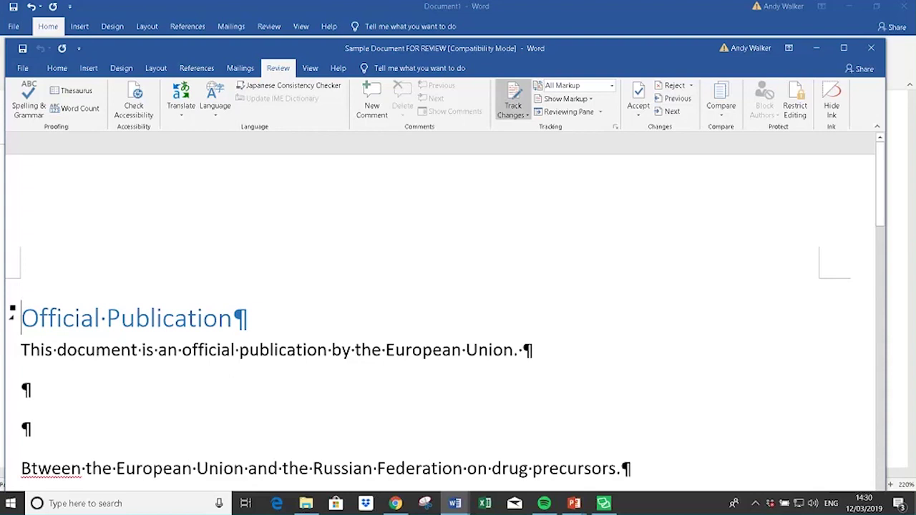
# Replace "is" with "constitutes" in the sentence below the Official Publication heading.
pyautogui.click(142, 349)
pyautogui.write('cons')
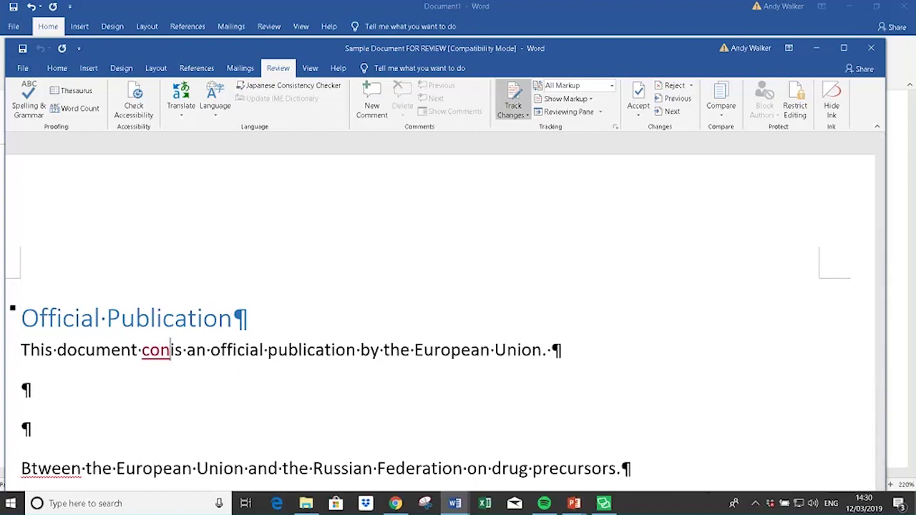
pyautogui.write('ti')
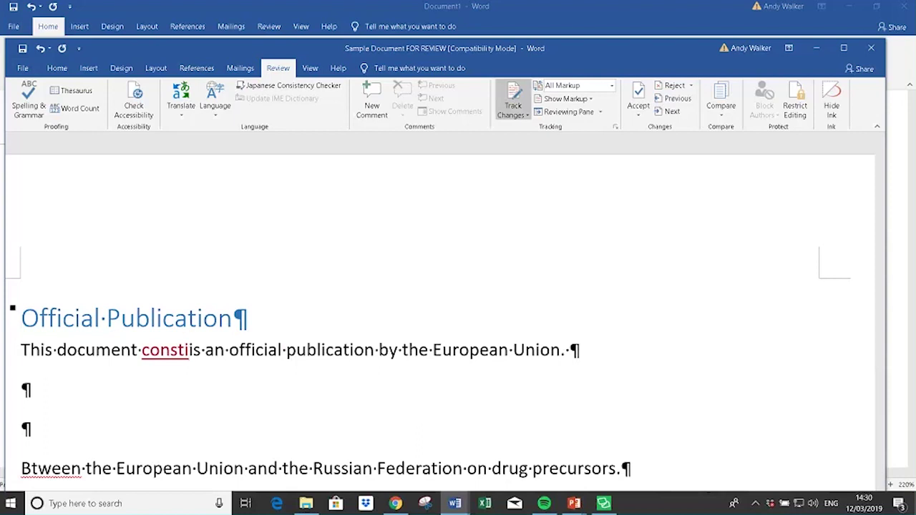
pyautogui.write('tutes')
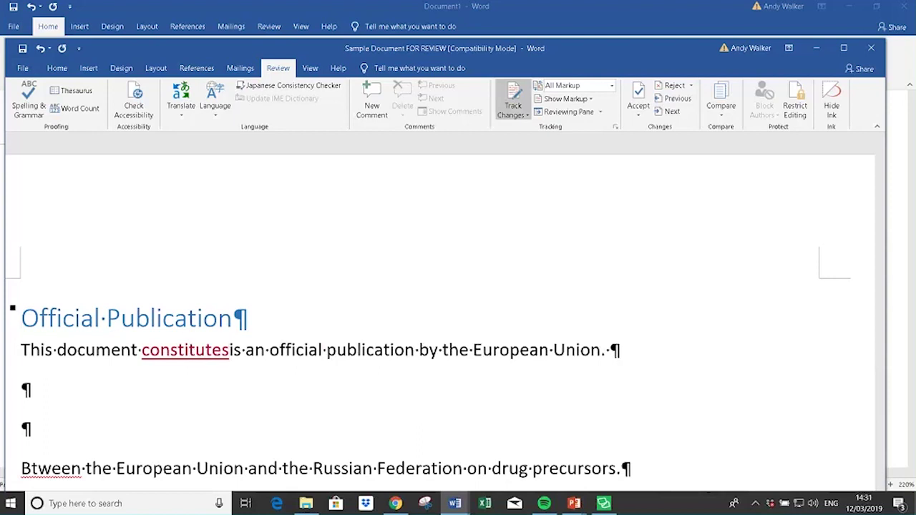
pyautogui.hotkey('shift', 'Right')
pyautogui.hotkey('shift', 'Right')
pyautogui.press('Delete')
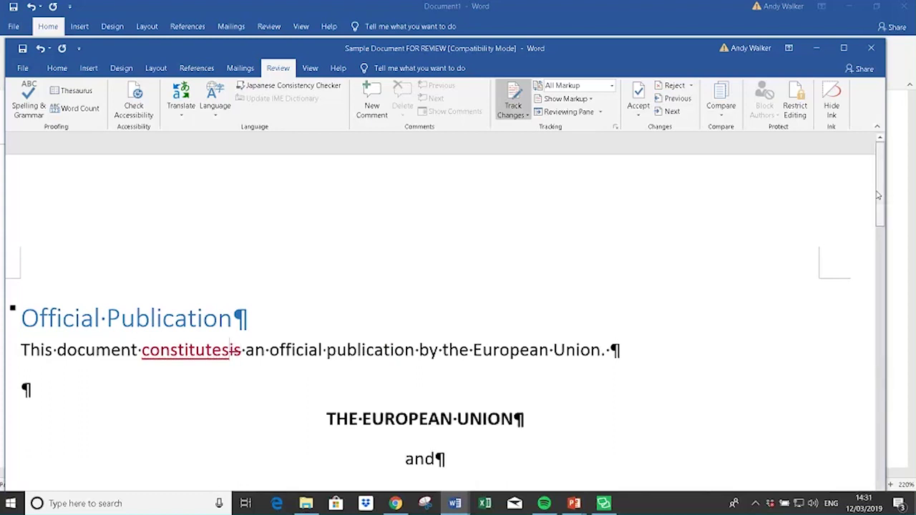
# Correct "Btween" to "Between" in the drug precursors line and "confirm" to "confirmed" in the last sentence.
pyautogui.scroll(-3, 879, 195)
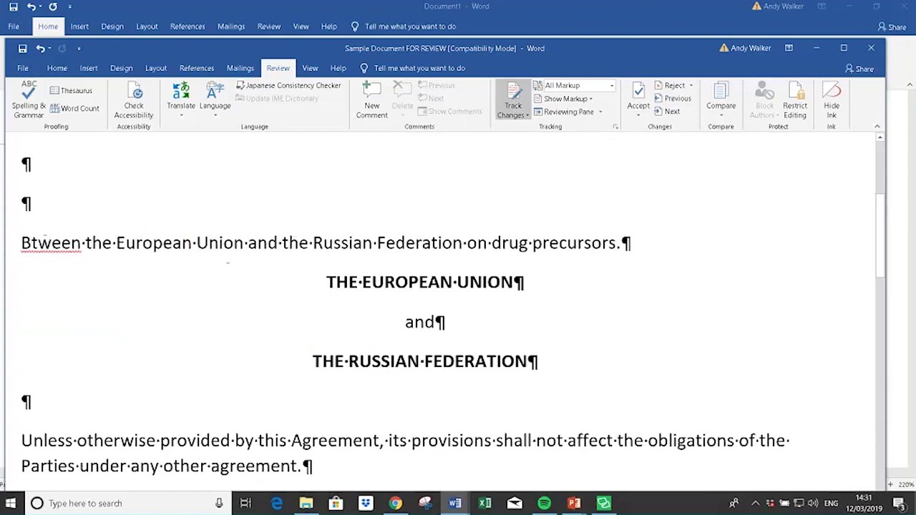
pyautogui.write('e')
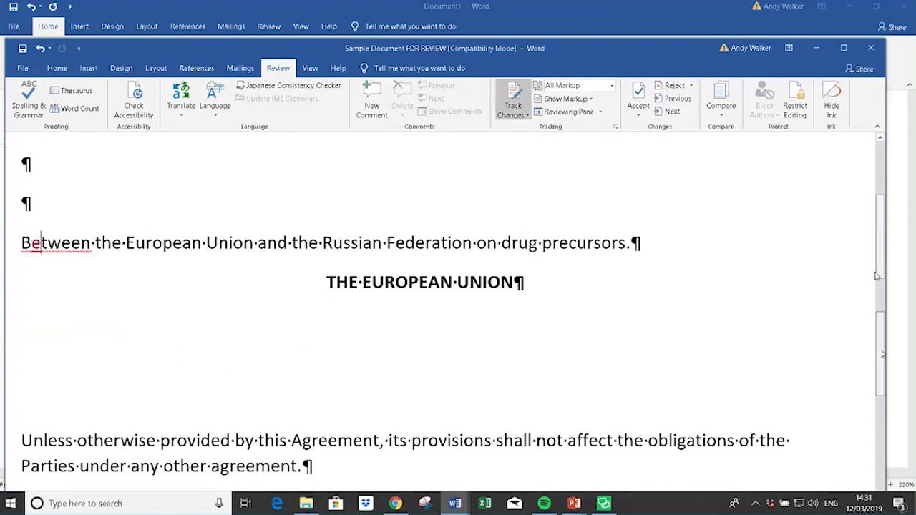
pyautogui.scroll(-8, 877, 276)
pyautogui.scroll(1, 878, 276)
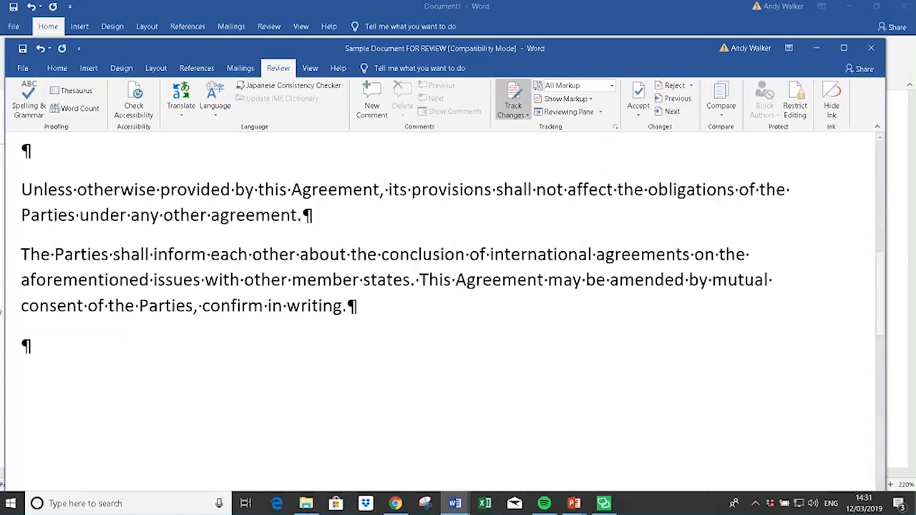
pyautogui.hotkey('alt', 'Tab')
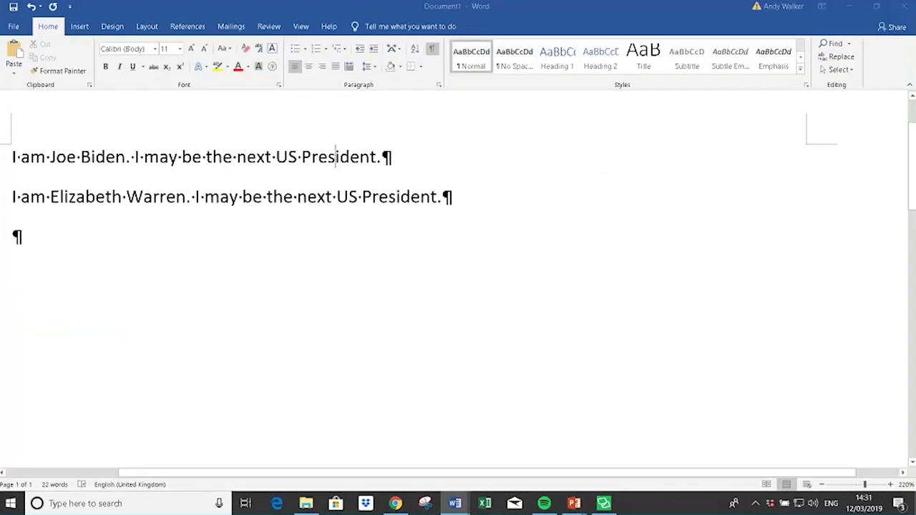
pyautogui.hotkey('alt', 'Tab')
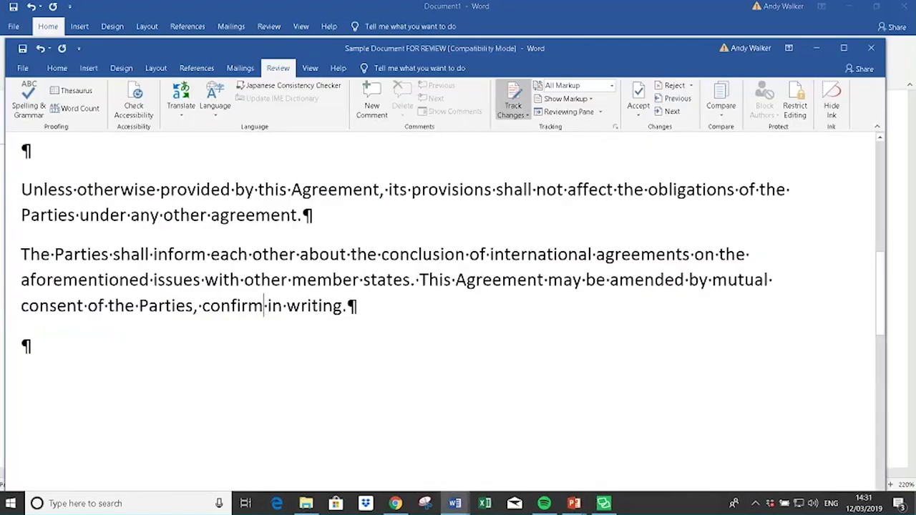
pyautogui.click(264, 306)
pyautogui.write('ed')
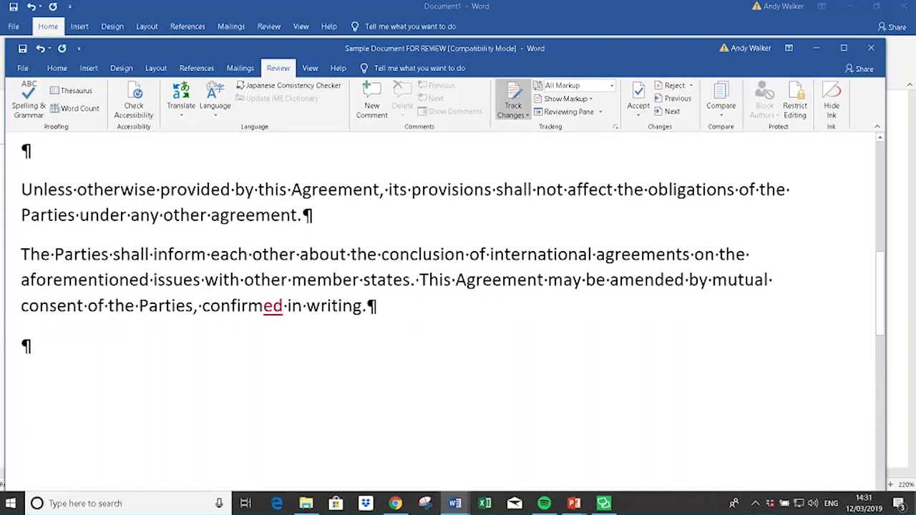
pyautogui.click(289, 255)
pyautogui.click(291, 280)
# Switch to SDL Trados Studio and examine the unreviewed English target segments of the Retrofit sample document.
pyautogui.hotkey('alt', 'Tab')
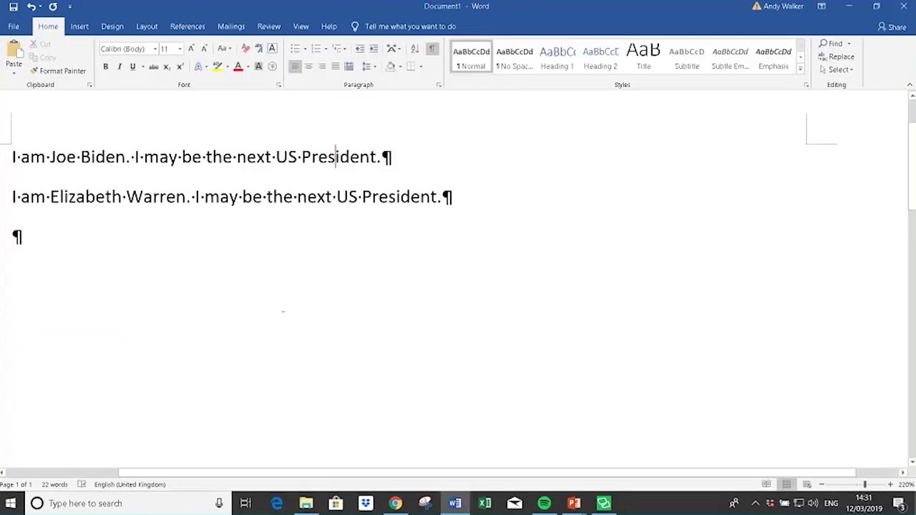
pyautogui.hotkey('alt', 'Tab')
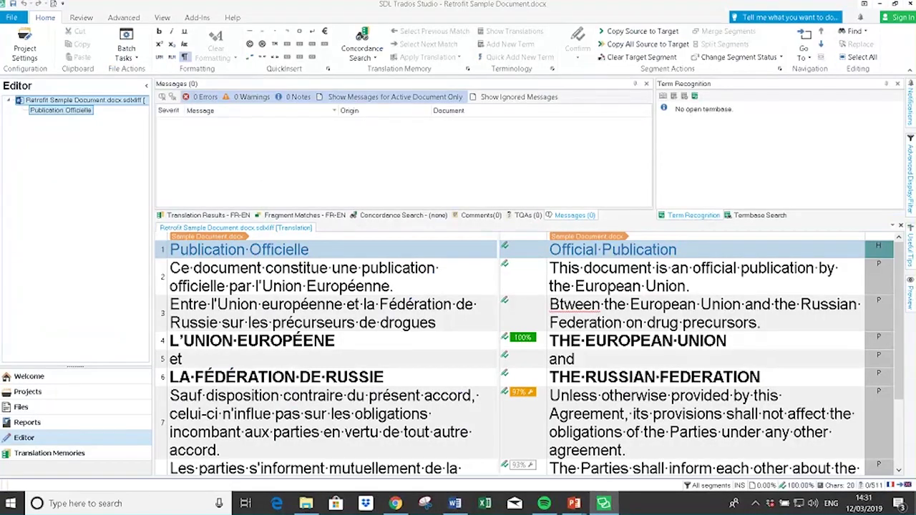
pyautogui.moveTo(899, 293); pyautogui.dragTo(899, 366)
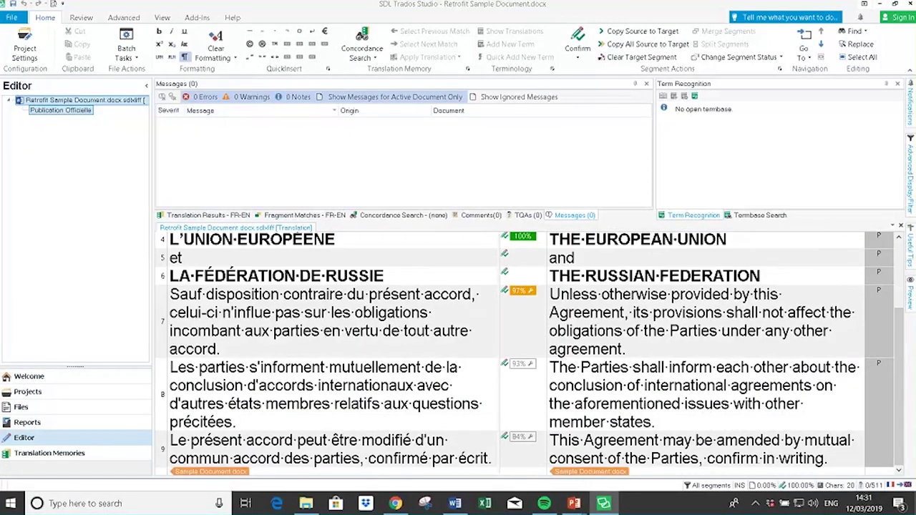
pyautogui.moveTo(900, 327); pyautogui.dragTo(913, 352)
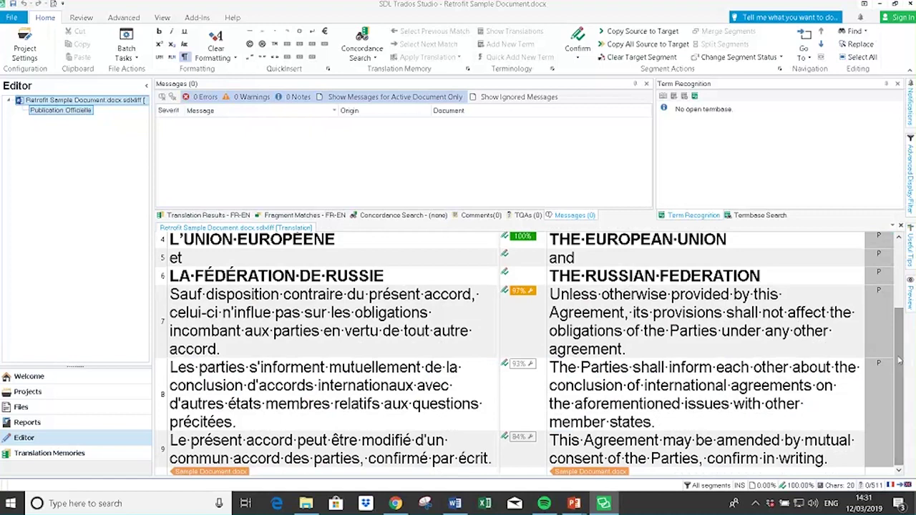
pyautogui.scroll(3, 901, 361)
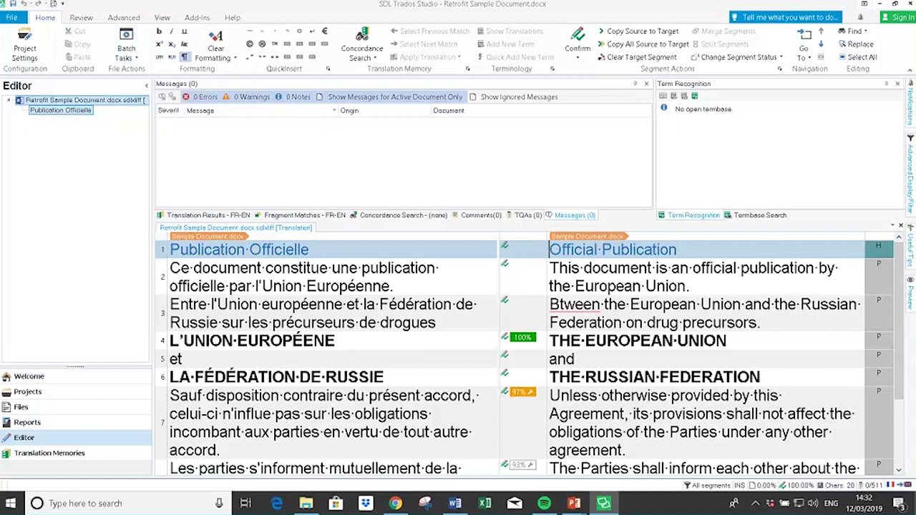
# Save the bilingual document as Retrofit Sample Document.docx.sdlxliff in the 02 - Retrofit folder, replacing the existing file.
pyautogui.hotkey('ctrl', 's')
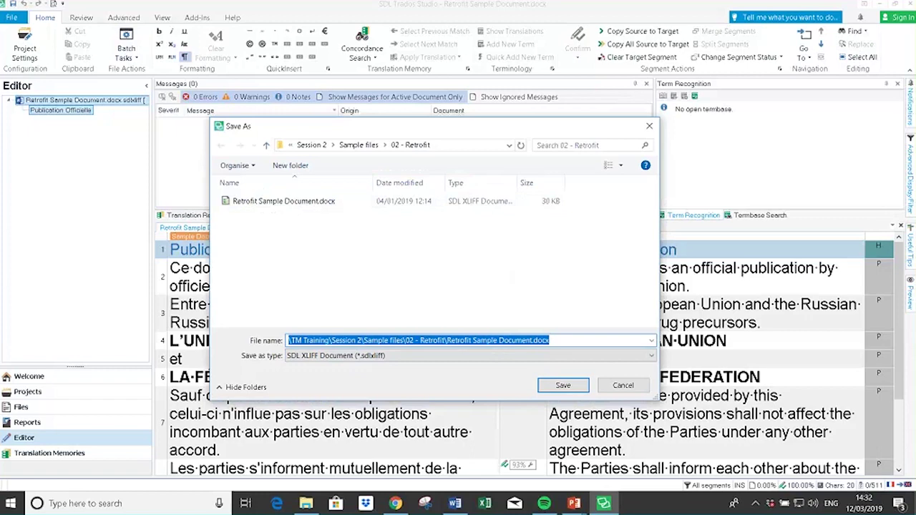
pyautogui.click(563, 385)
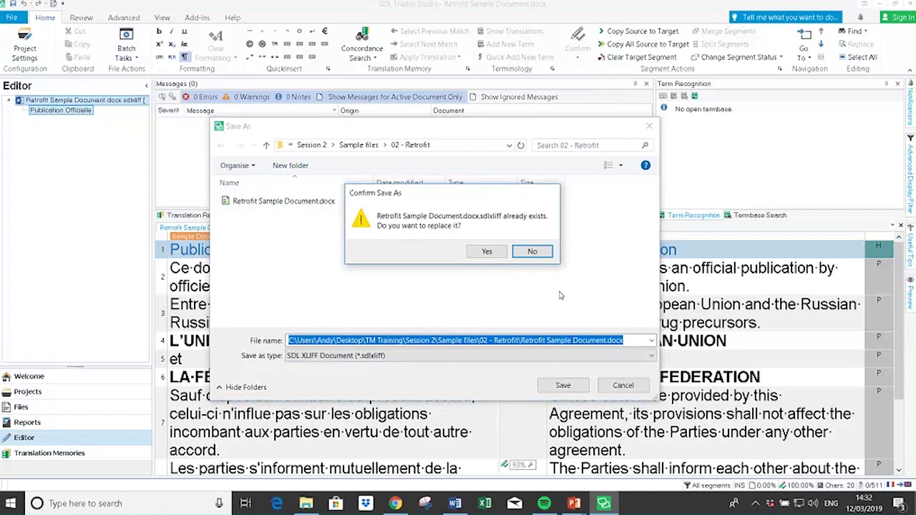
pyautogui.click(488, 254)
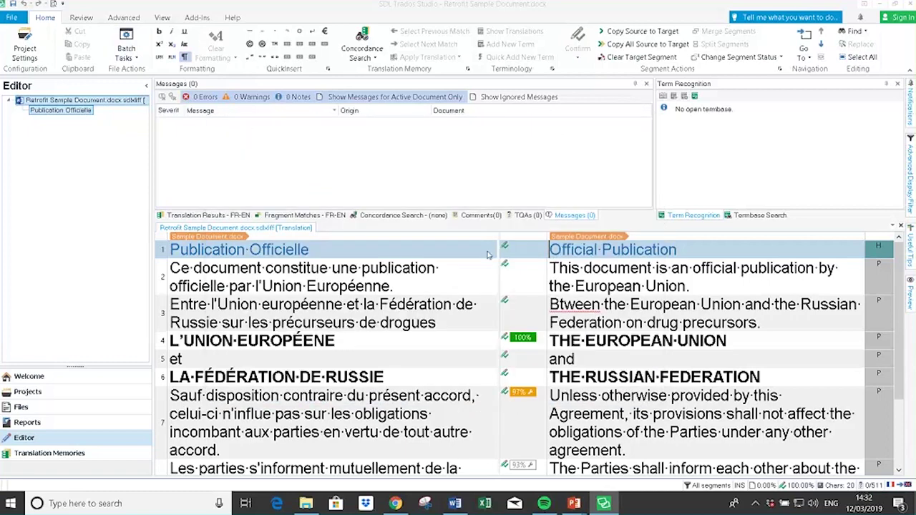
# Start the Update from Reviewed Target File (Retrofit) batch task and continue to its reviewed file settings.
pyautogui.click(126, 54)
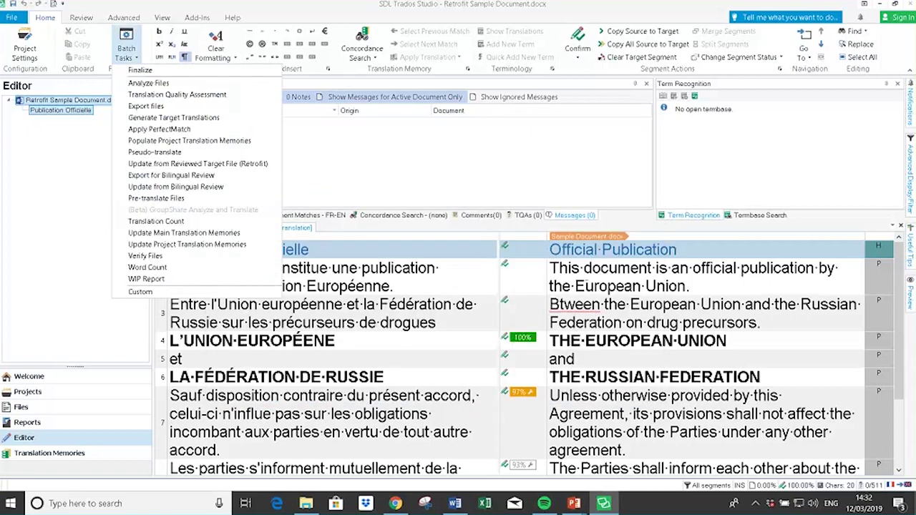
pyautogui.click(138, 57)
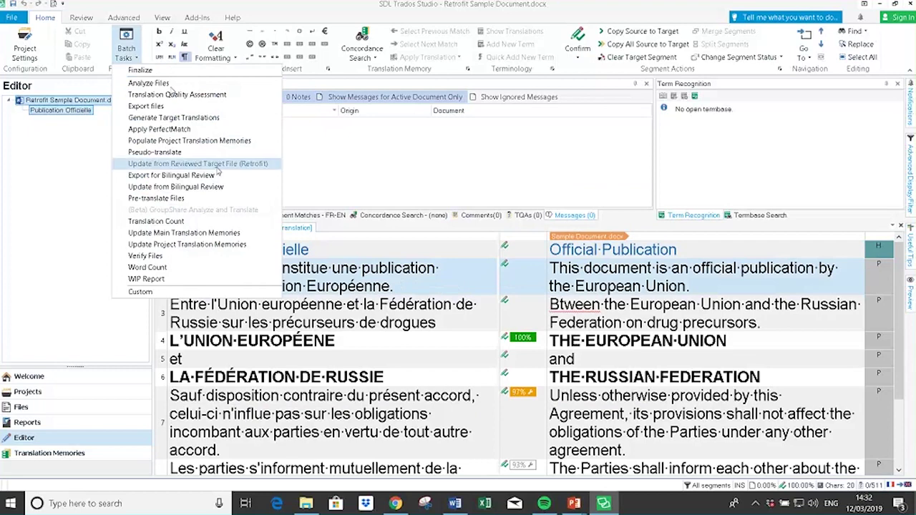
pyautogui.click(232, 165)
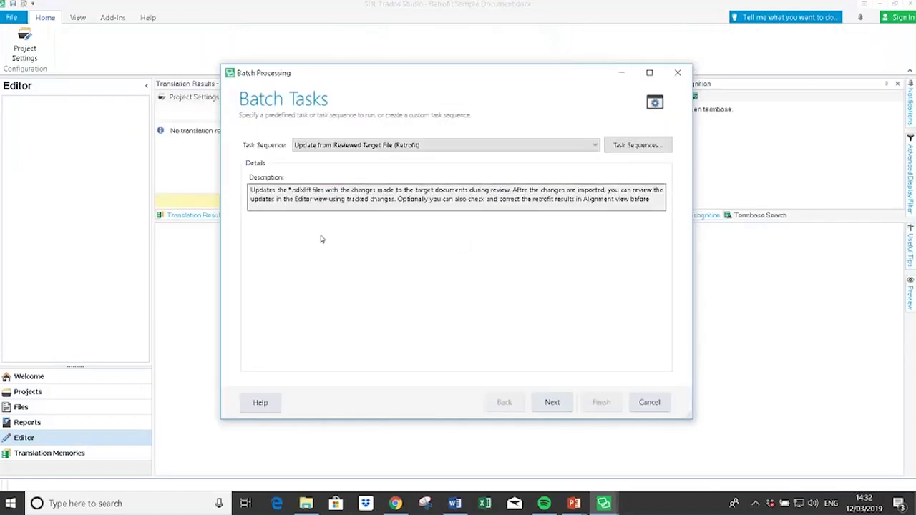
pyautogui.click(552, 402)
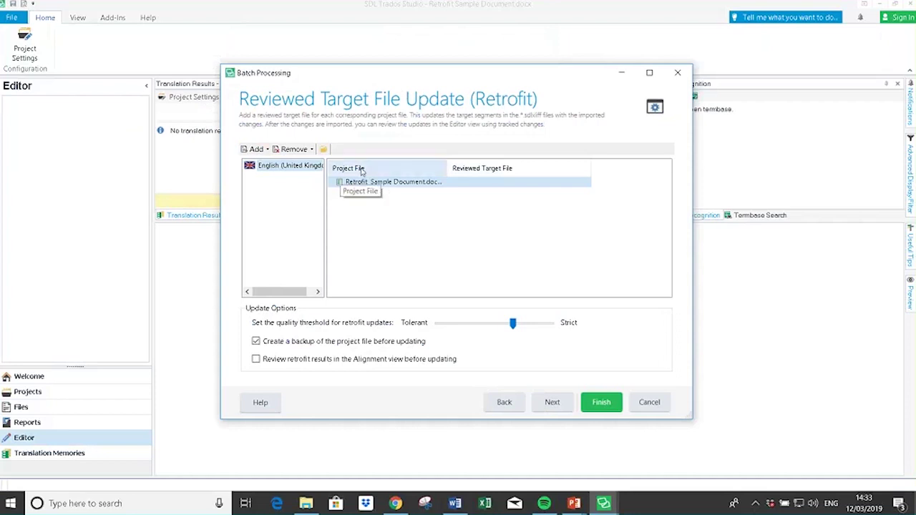
# Assign Sample Document FOR REVIEW from the 02 - Retrofit folder as the project file's reviewed target file.
pyautogui.rightClick(494, 184)
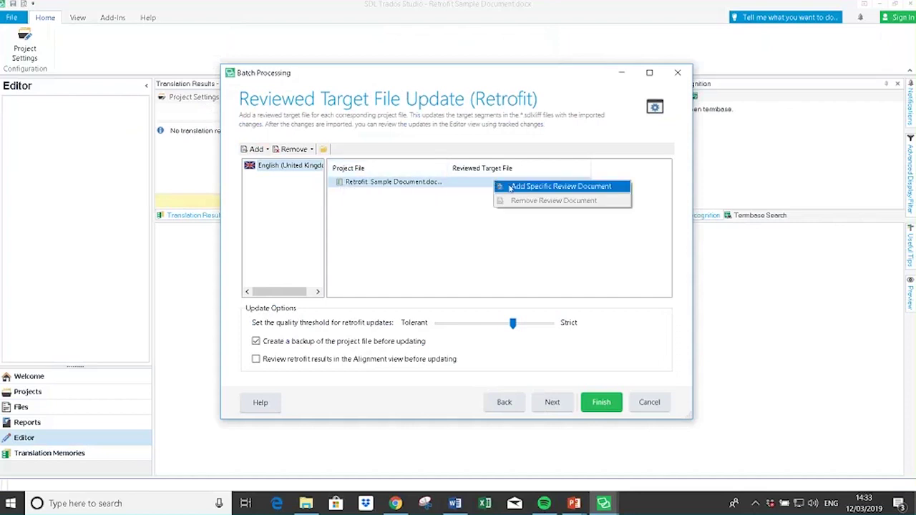
pyautogui.click(510, 187)
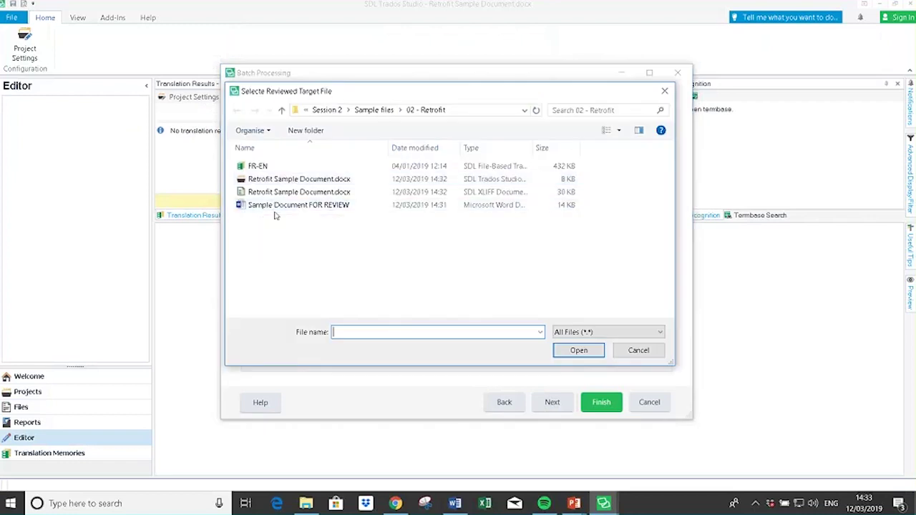
pyautogui.click(276, 209)
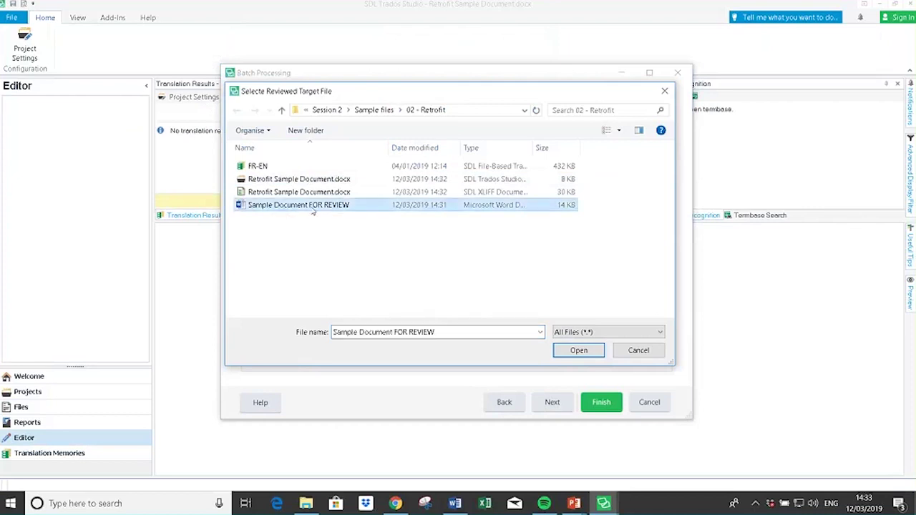
pyautogui.click(578, 350)
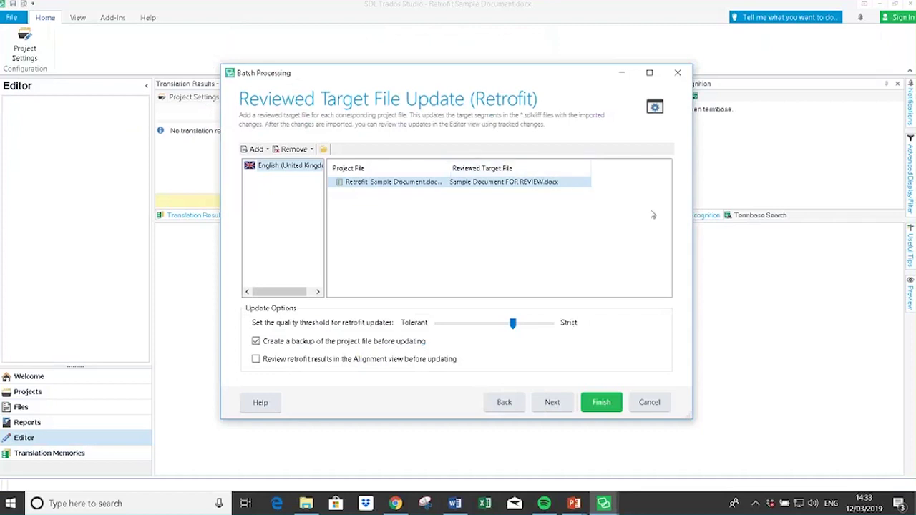
# Run the Retrofit update with the default options, close the batch task and reopen the bilingual document.
pyautogui.click(601, 403)
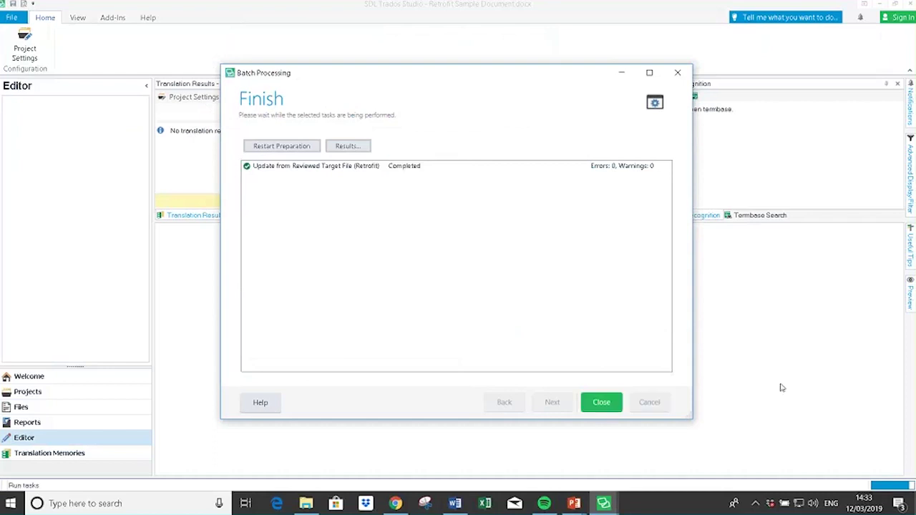
pyautogui.click(601, 403)
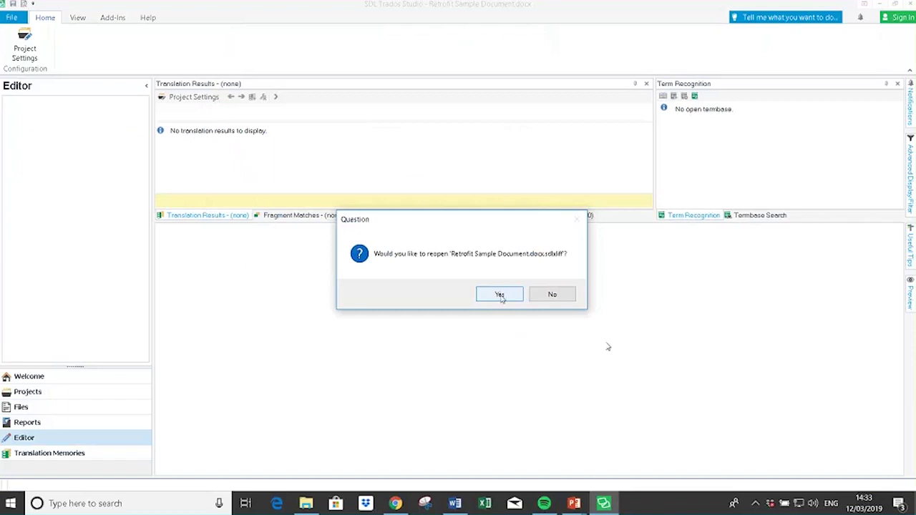
pyautogui.click(500, 296)
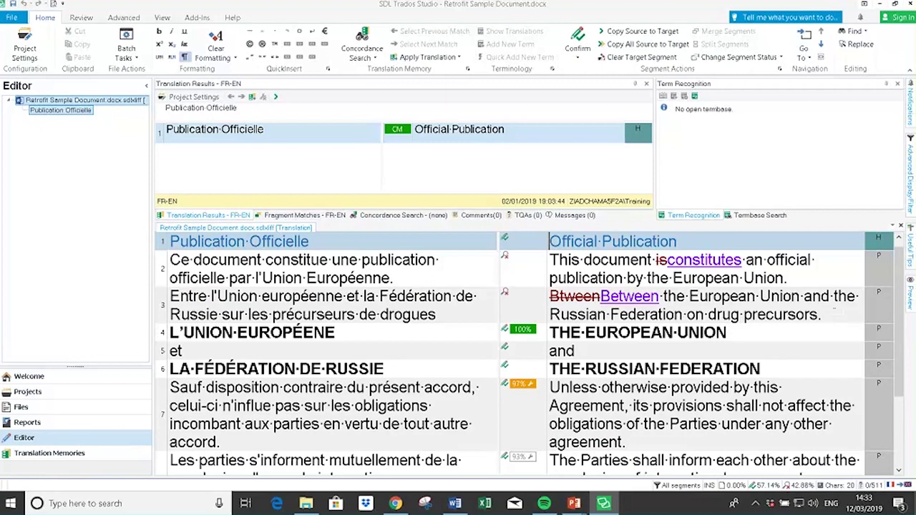
# Check the retrofitted tracked changes, accept all of them in the document and move to segment 2's target text.
pyautogui.scroll(-3, 903, 344)
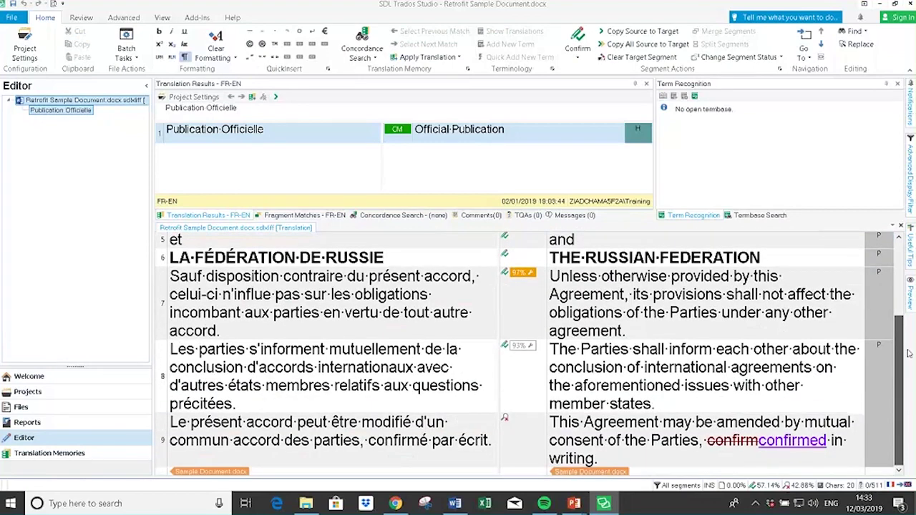
pyautogui.scroll(3, 903, 344)
pyautogui.scroll(1, 900, 277)
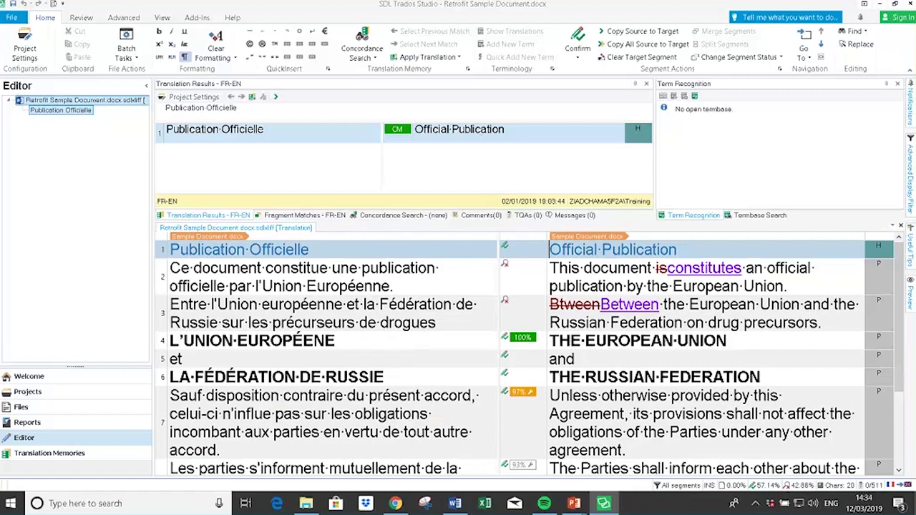
pyautogui.click(81, 17)
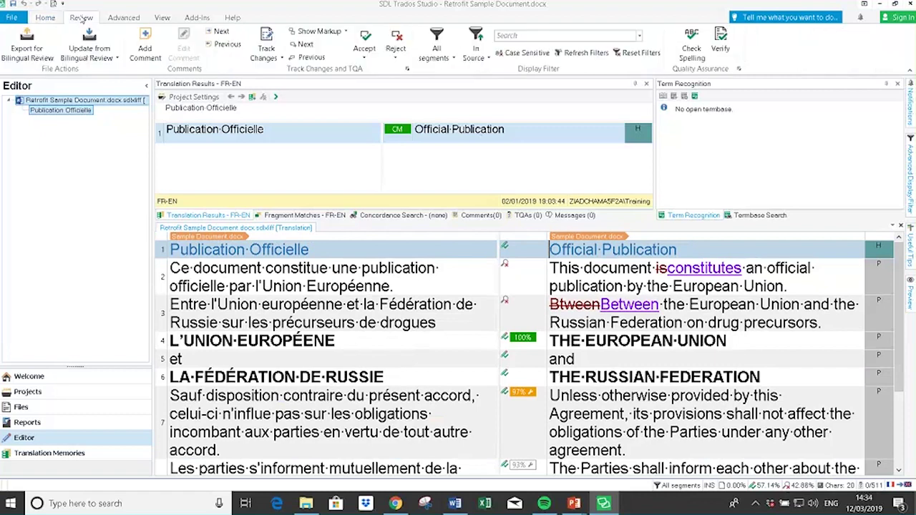
pyautogui.click(366, 59)
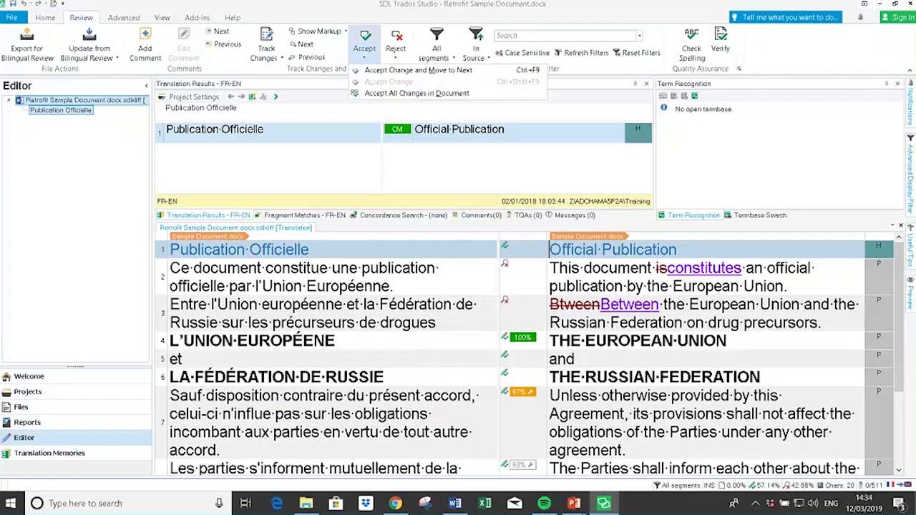
pyautogui.click(418, 93)
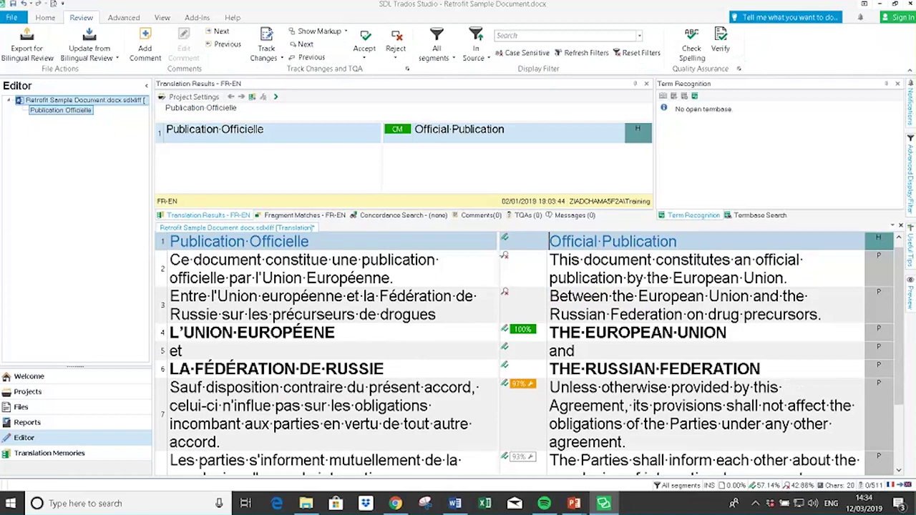
pyautogui.click(579, 278)
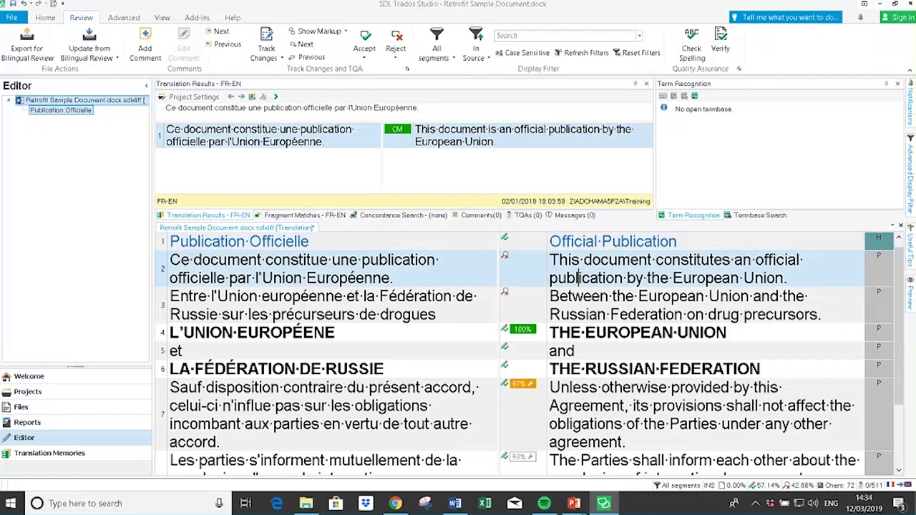
# Confirm segments 2 and 3 and the remaining corrected segments, and save the bilingual document.
pyautogui.hotkey('ctrl', 'Return')
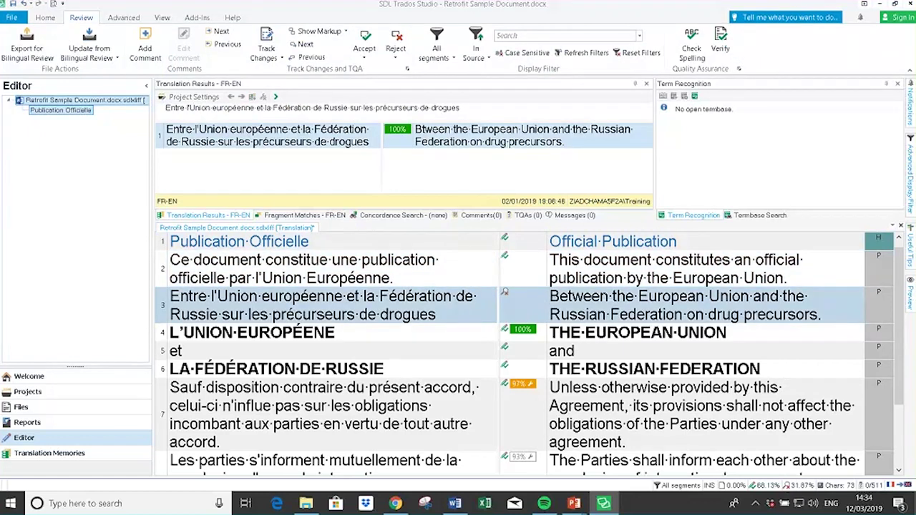
pyautogui.hotkey('ctrl', 'Return')
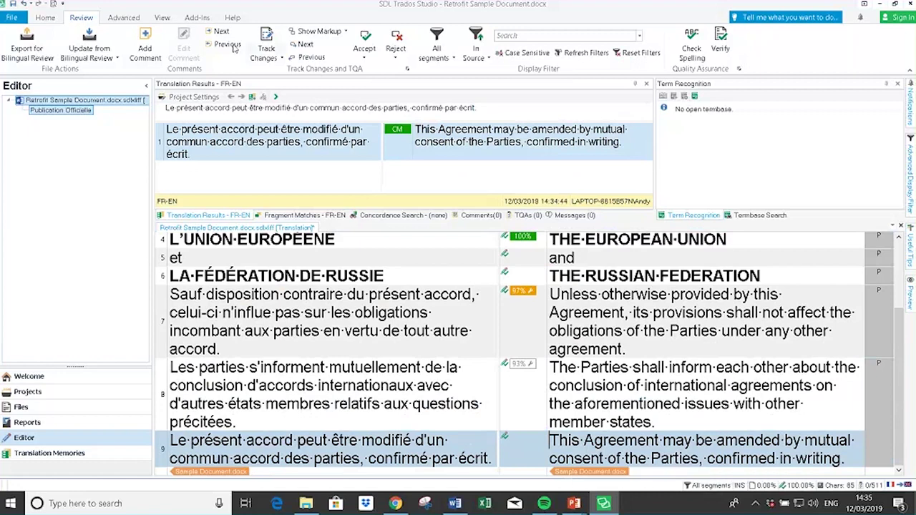
pyautogui.click(50, 18)
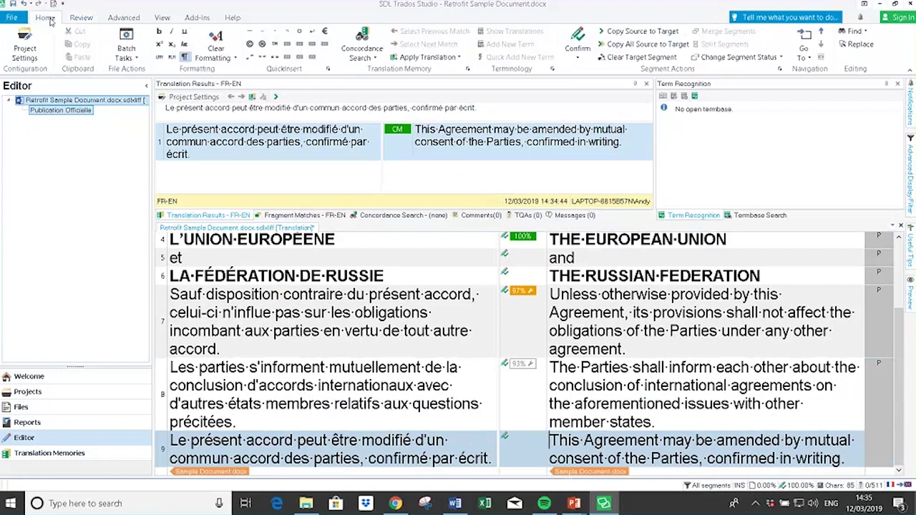
pyautogui.hotkey('ctrl', 's')
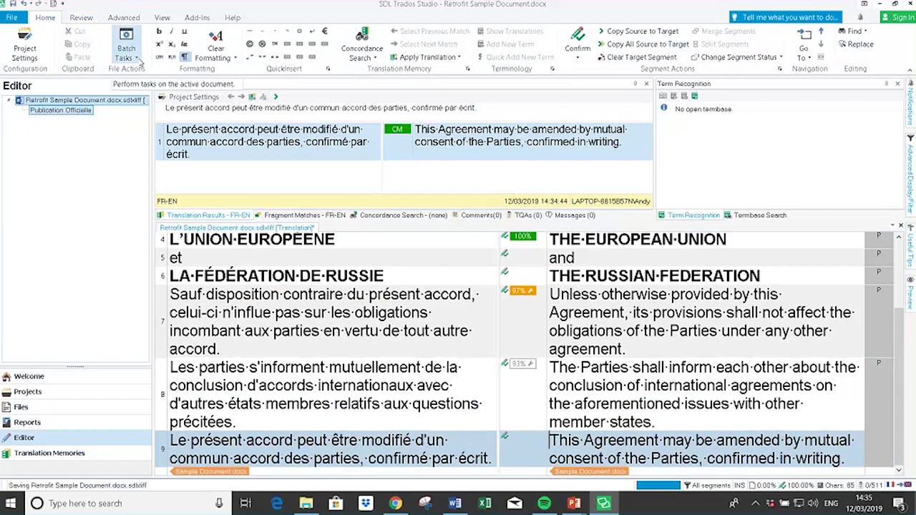
# Run the Update Main Translation Memories batch task with the Merge translation units setting, close it and reopen the bilingual document.
pyautogui.click(138, 59)
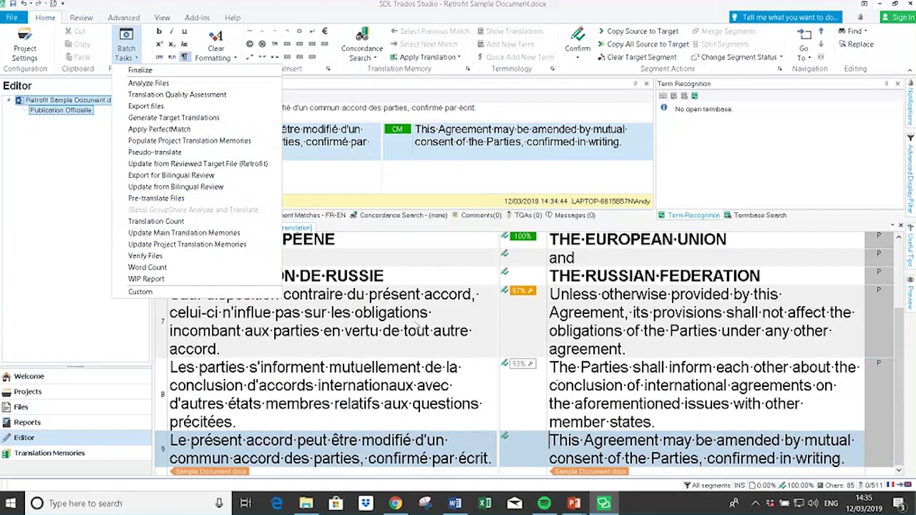
pyautogui.click(203, 244)
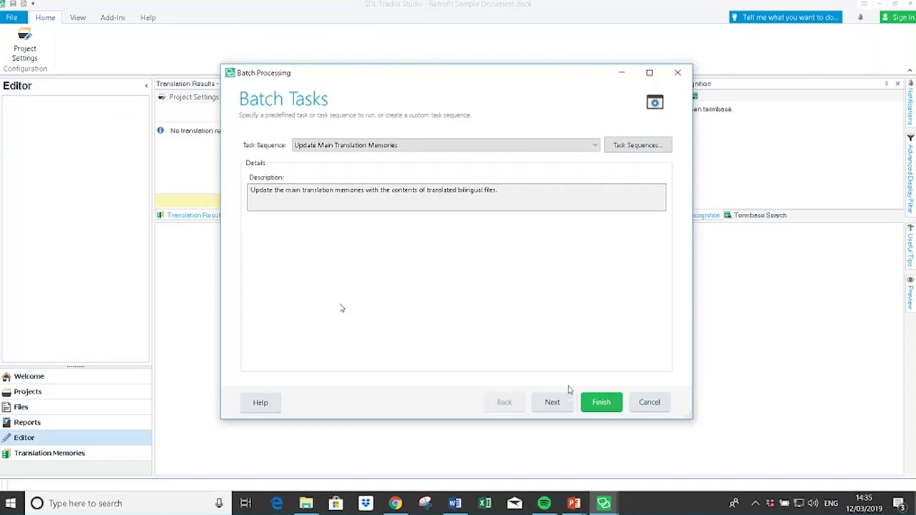
pyautogui.click(554, 403)
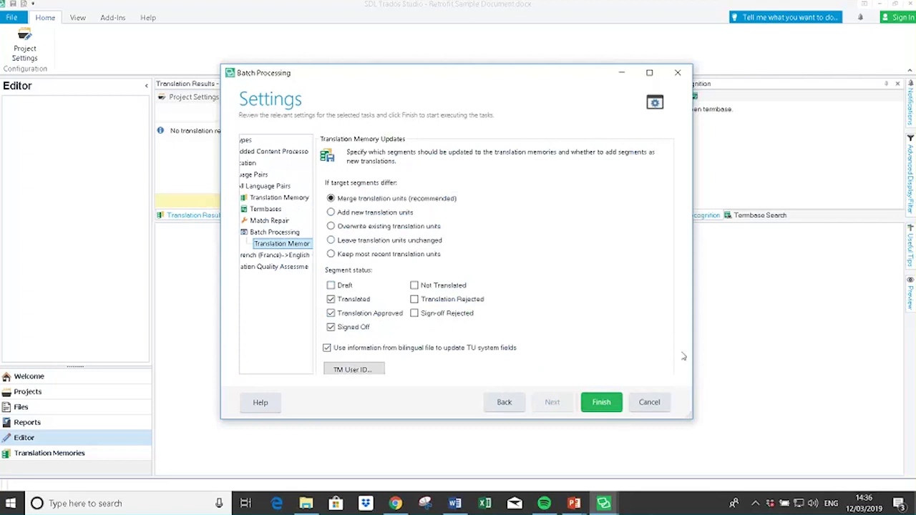
pyautogui.click(602, 403)
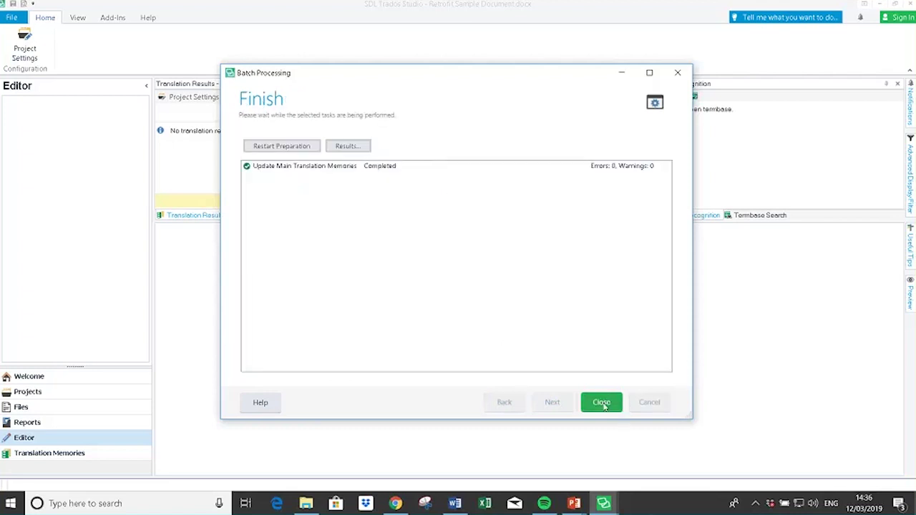
pyautogui.click(602, 403)
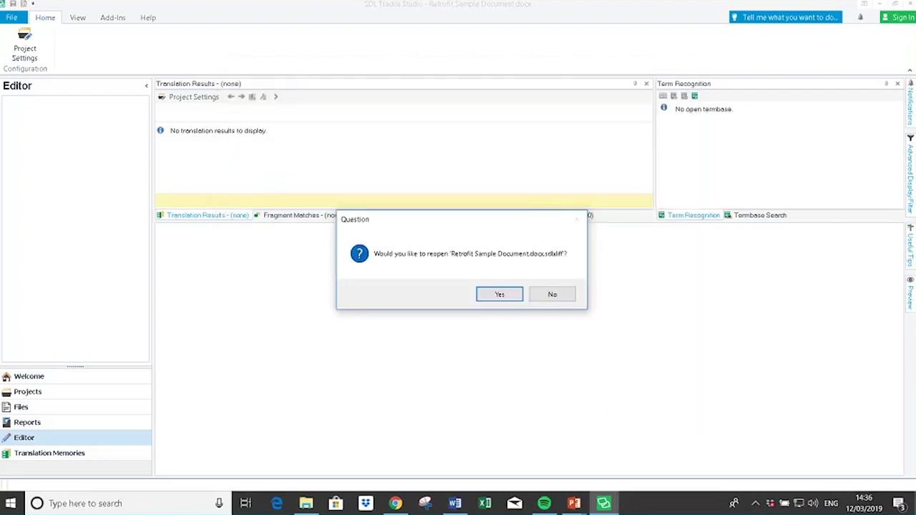
pyautogui.click(499, 295)
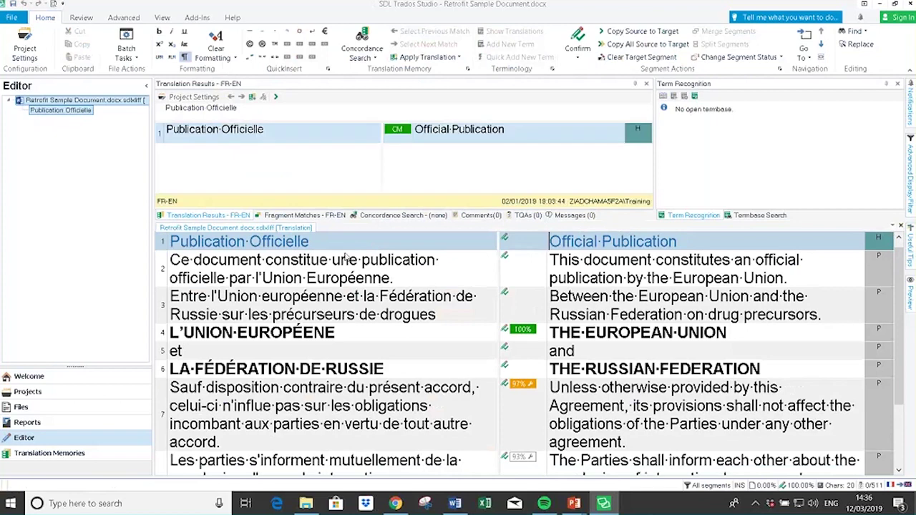
# Check which translation memory the project uses and its update option in the project settings, and close them.
pyautogui.click(24, 48)
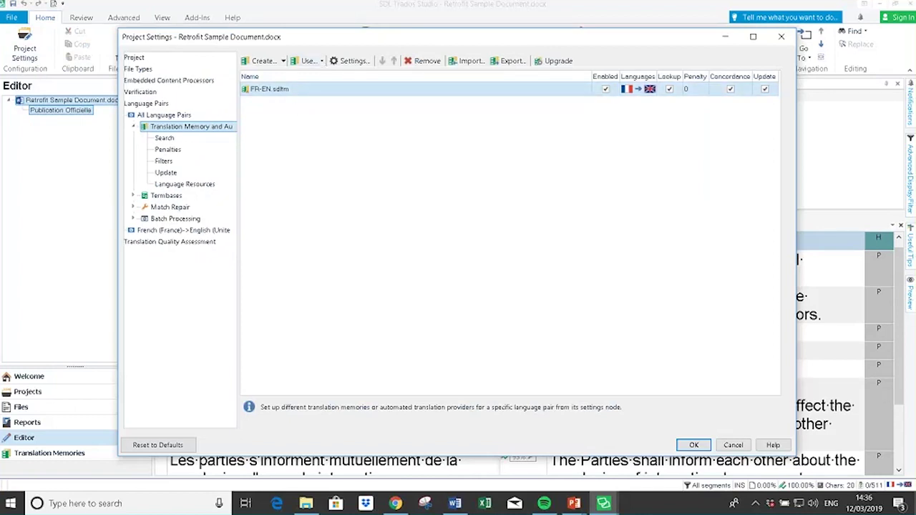
pyautogui.click(738, 445)
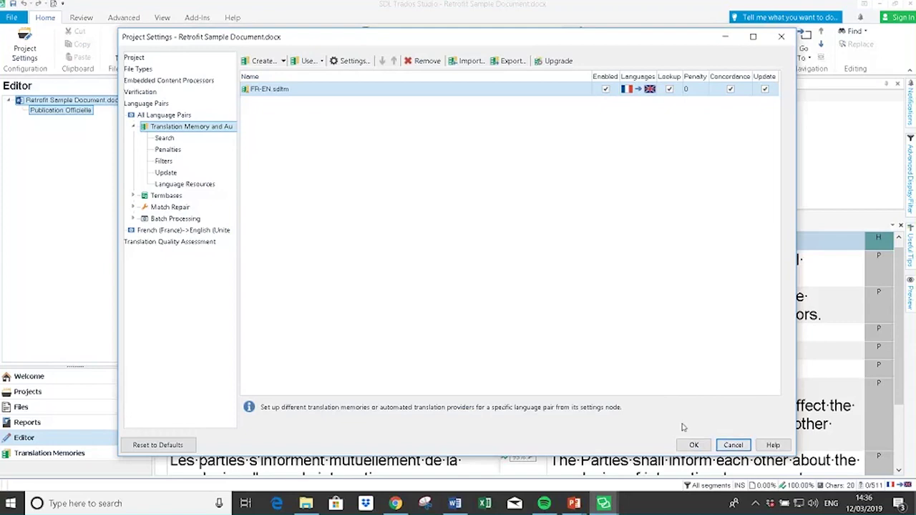
pyautogui.click(693, 445)
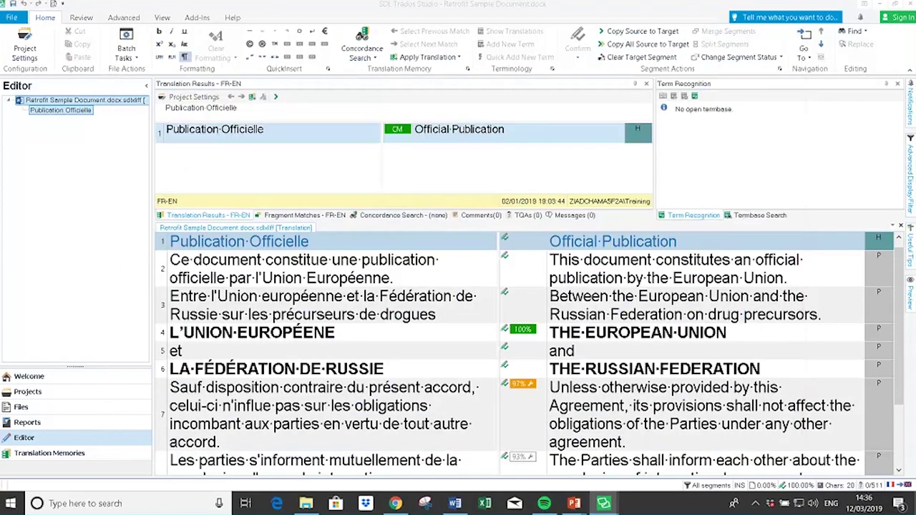
# Look over the available batch tasks and check the translation memory matches for segments 3 and 4.
pyautogui.click(129, 56)
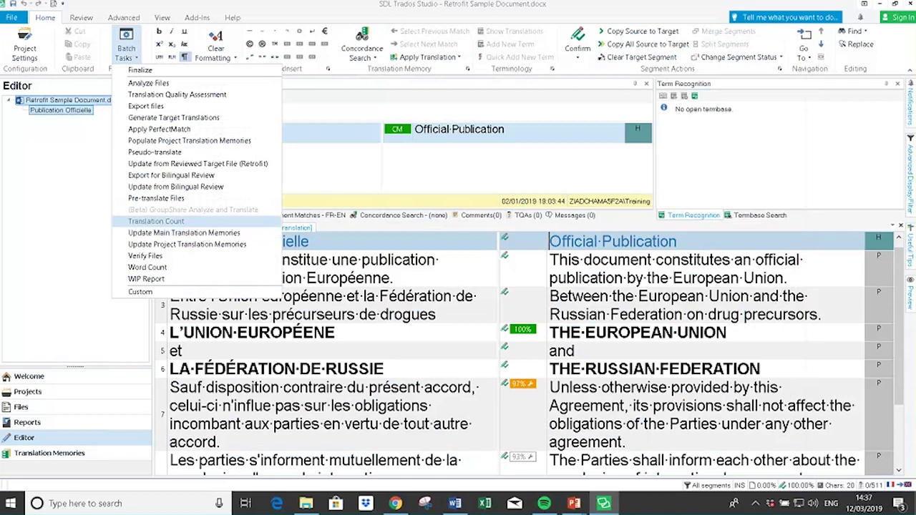
pyautogui.click(666, 315)
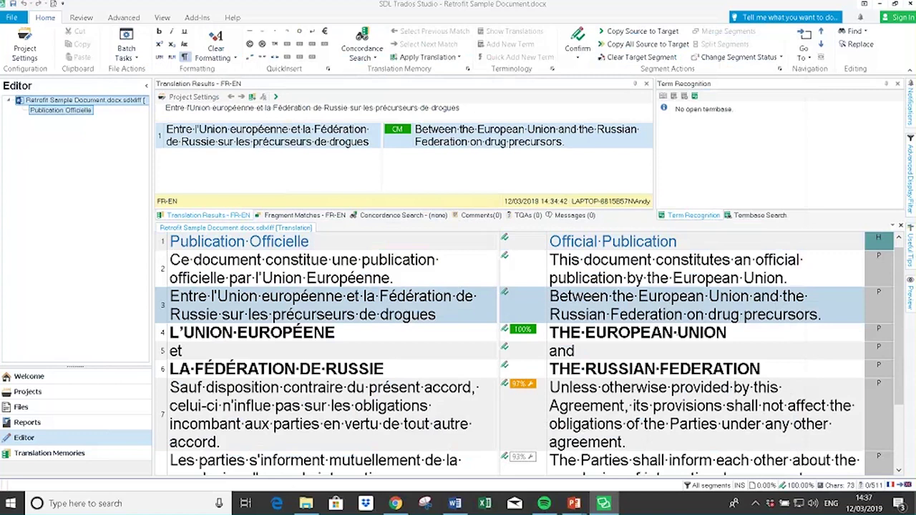
pyautogui.click(651, 332)
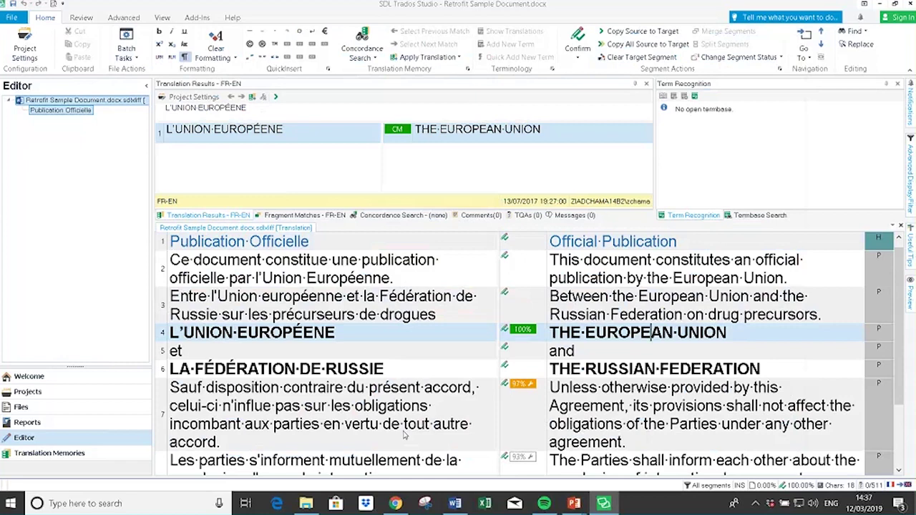
# Open the FR-EN translation memory from the 02 - Retrofit folder in the Translation Memories view to examine its translation units.
pyautogui.click(90, 454)
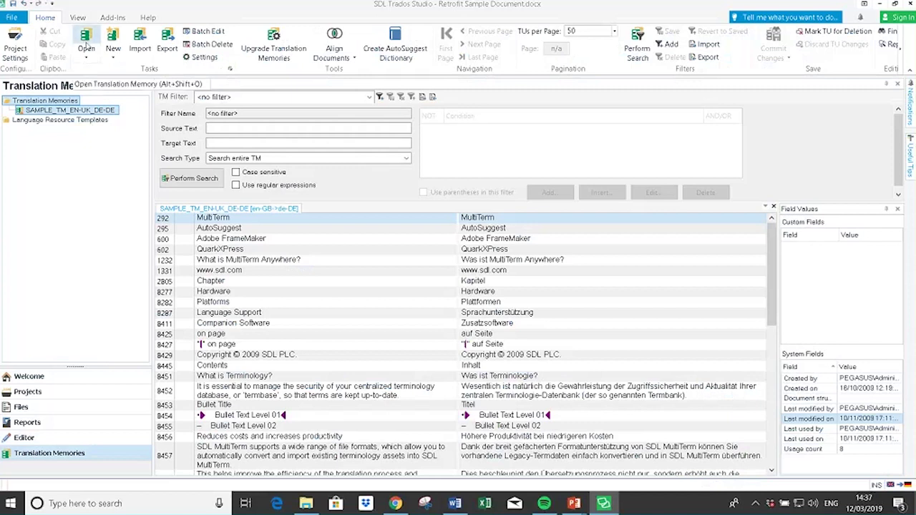
pyautogui.click(86, 48)
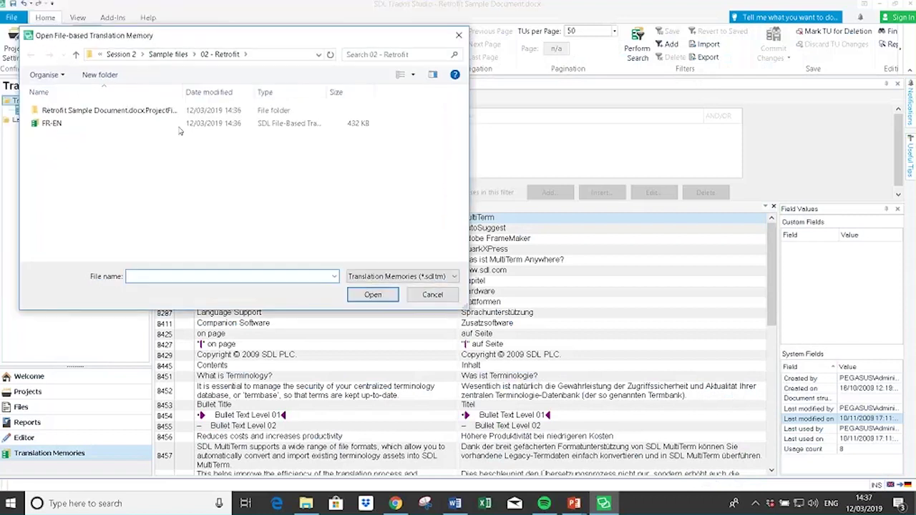
pyautogui.click(61, 126)
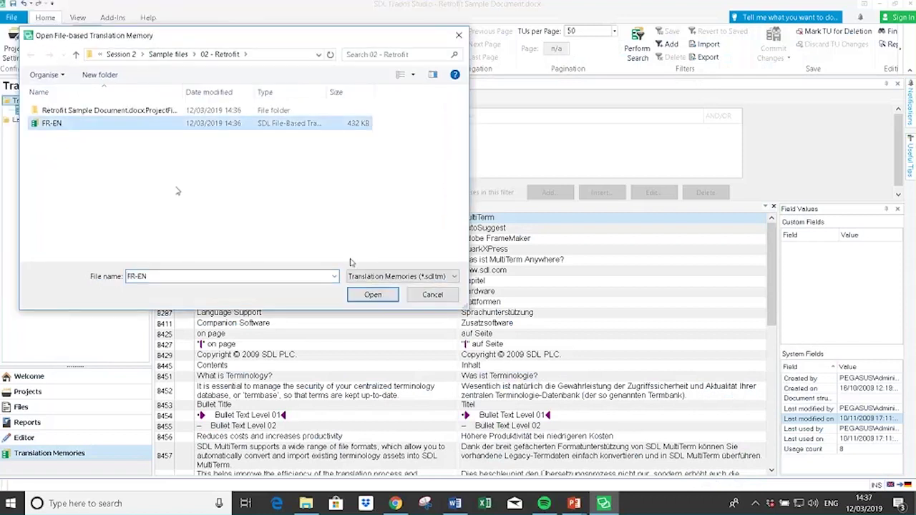
pyautogui.click(373, 297)
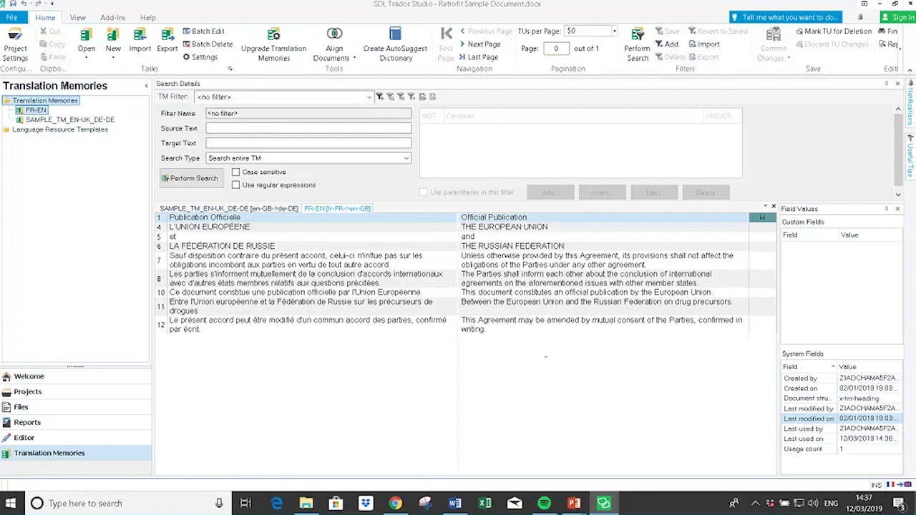
# Switch to the PowerPoint presentation and advance from the Retrofit slide to the Summary slide.
pyautogui.hotkey('alt', 'Tab')
pyautogui.hotkey('alt', 'Tab')
pyautogui.hotkey('alt', 'Tab')
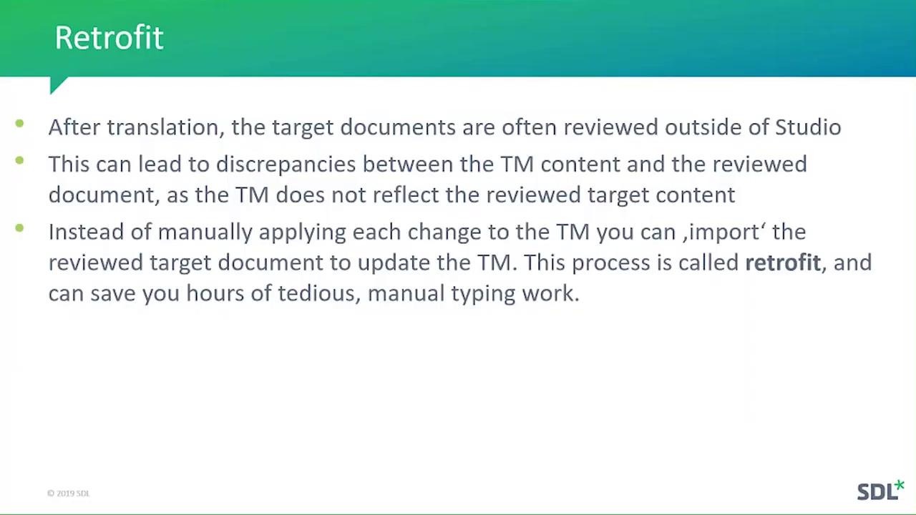
pyautogui.press('Right')
pyautogui.press('Right')
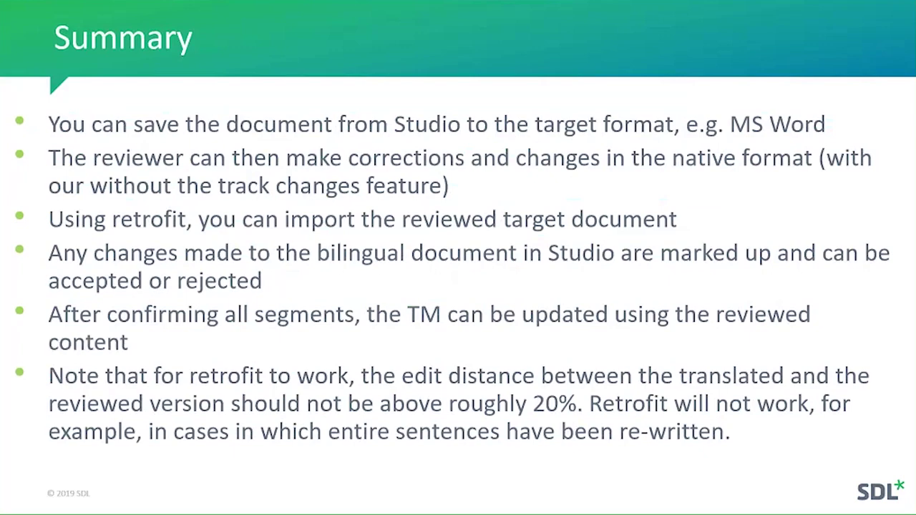
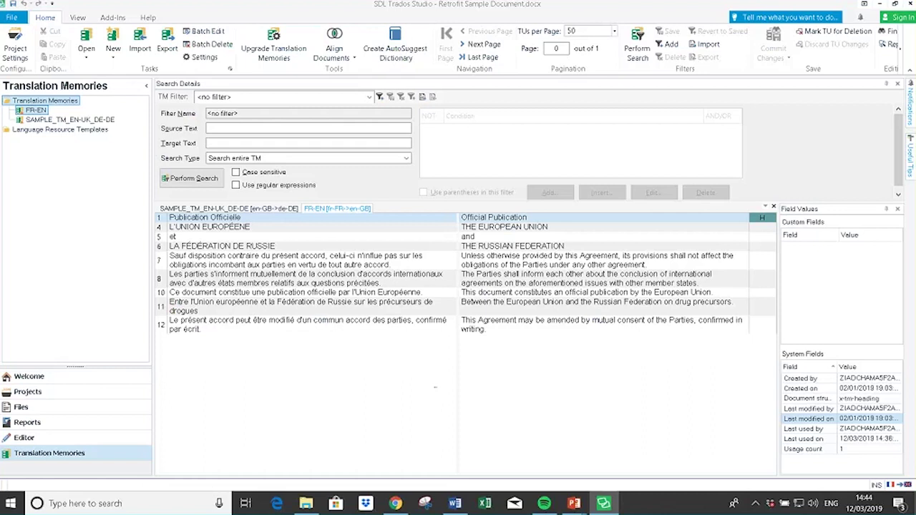
# Start a new project from the Projects view and browse for a project or template to take its settings from.
pyautogui.press('alt')
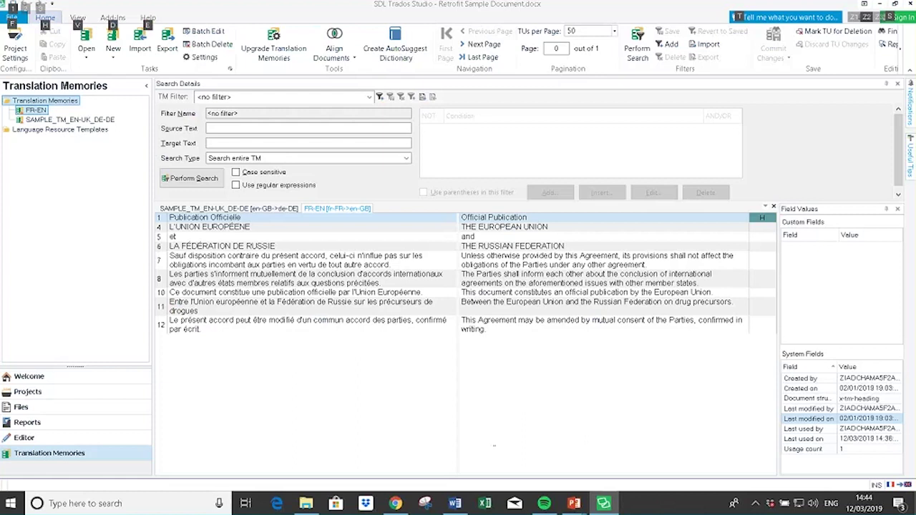
pyautogui.click(63, 396)
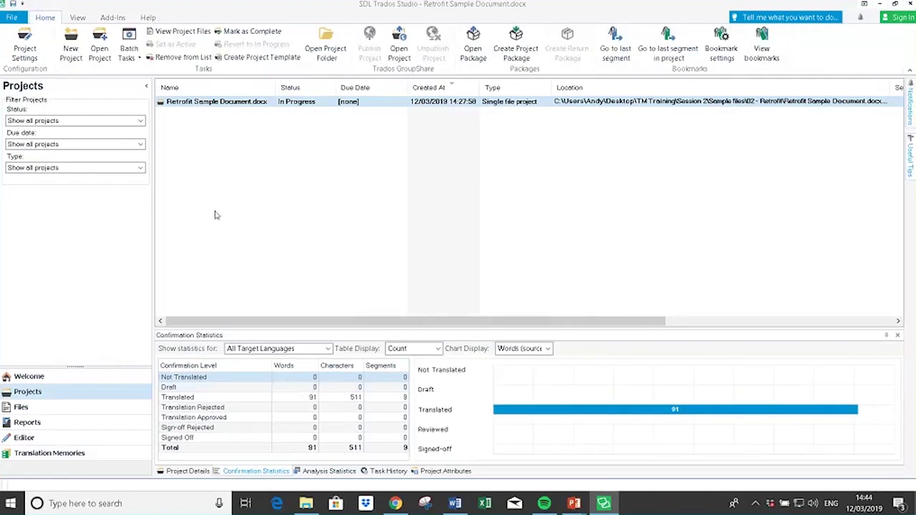
pyautogui.click(69, 48)
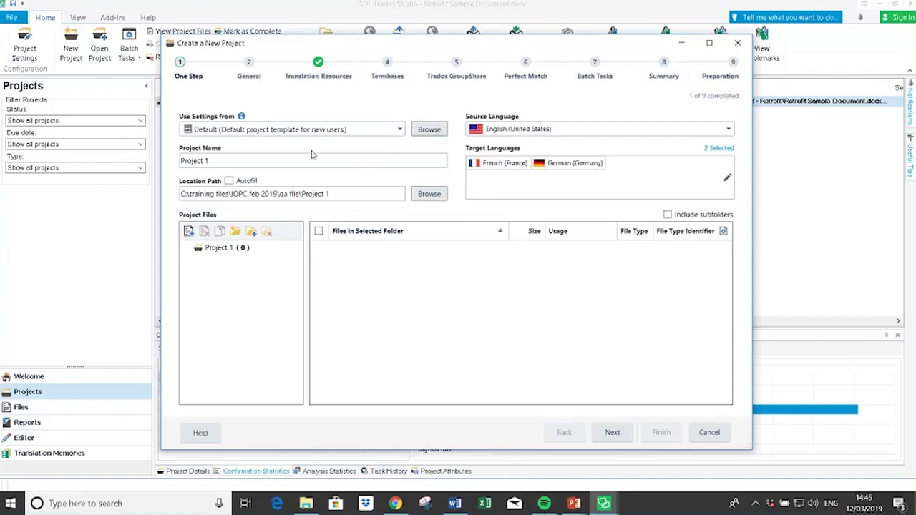
pyautogui.click(429, 129)
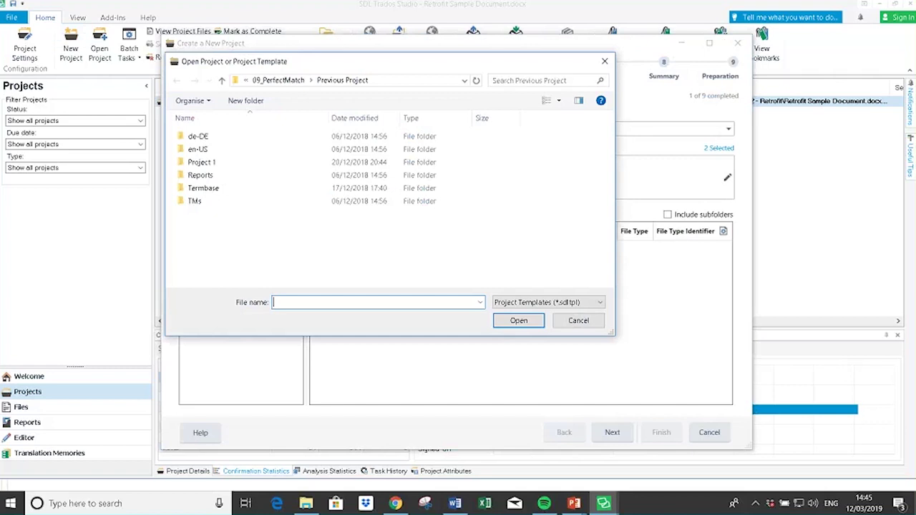
# Navigate to the Desktop folder in the Open Project or Project Template dialog.
pyautogui.click(222, 80)
pyautogui.click(222, 80)
pyautogui.click(223, 80)
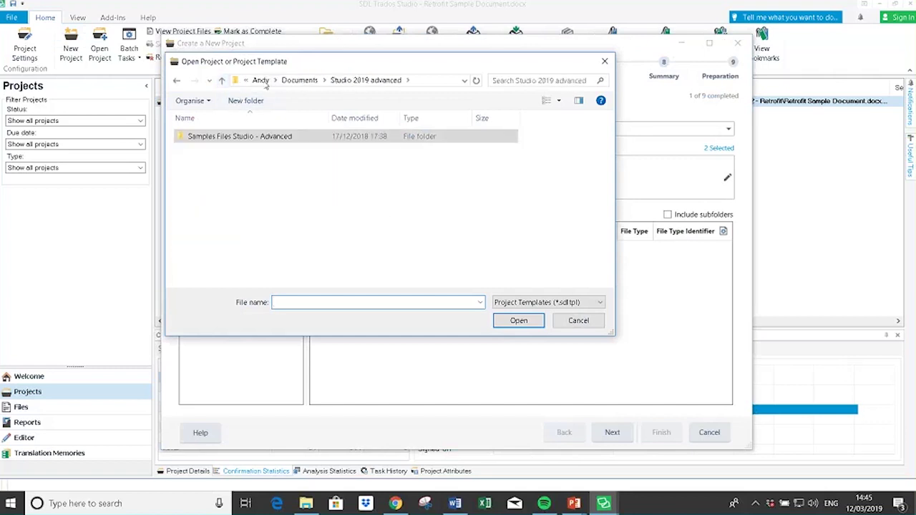
pyautogui.click(262, 80)
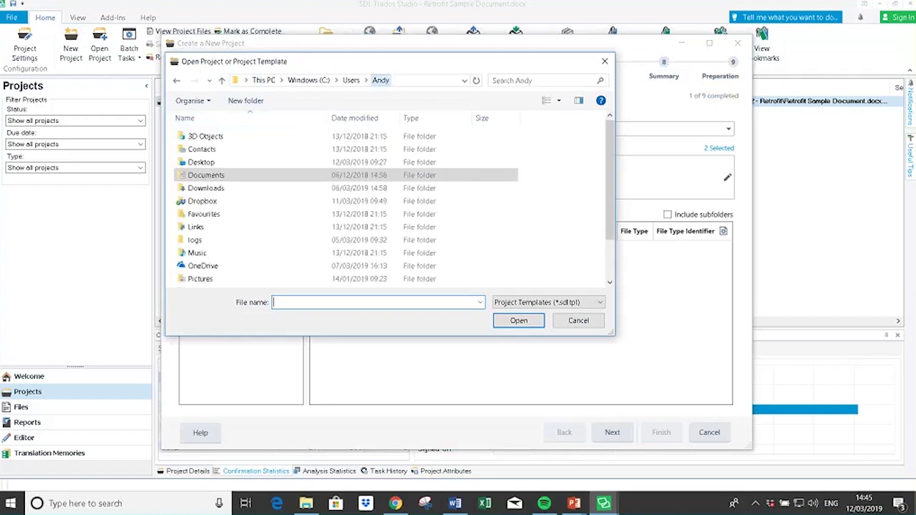
pyautogui.doubleClick(247, 162)
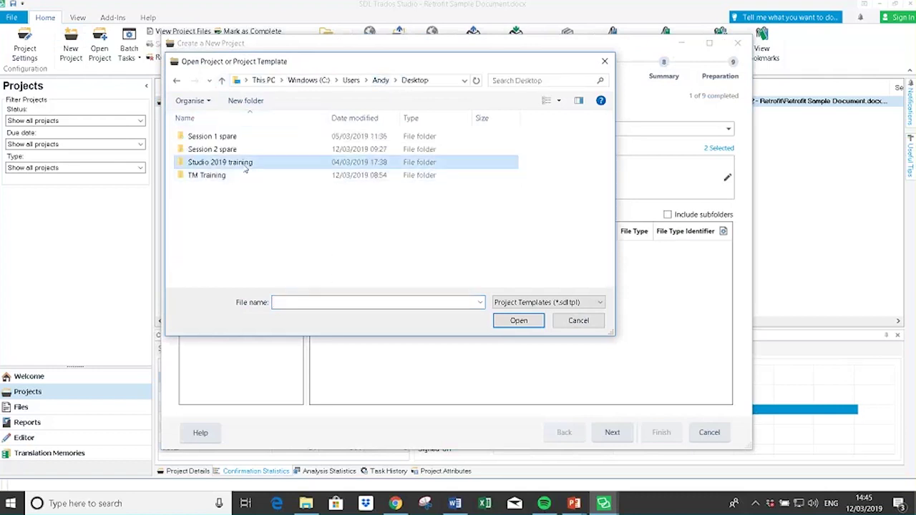
pyautogui.doubleClick(245, 162)
pyautogui.click(325, 80)
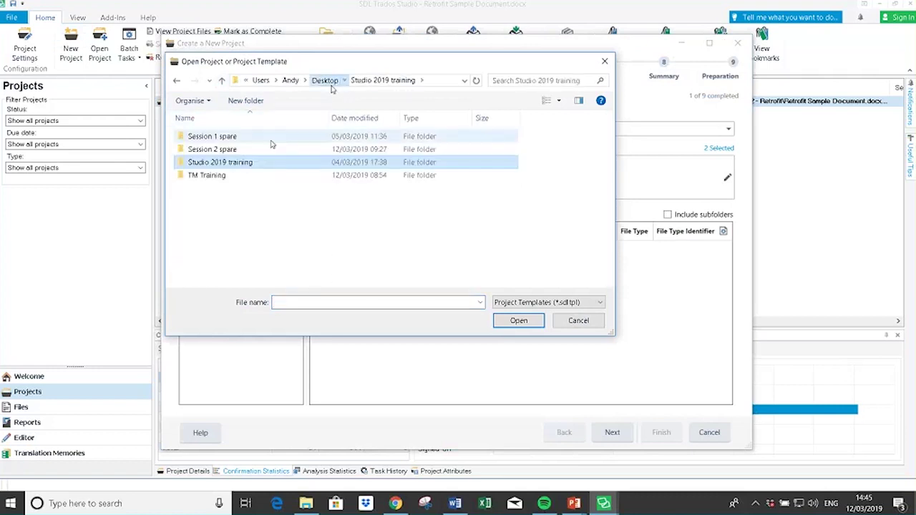
# Go to TM Training > Session 2 > Sample files > 04 - PerfectMatch > Previous Project and filter for Project Files (*.sdlproj).
pyautogui.doubleClick(214, 176)
pyautogui.doubleClick(215, 149)
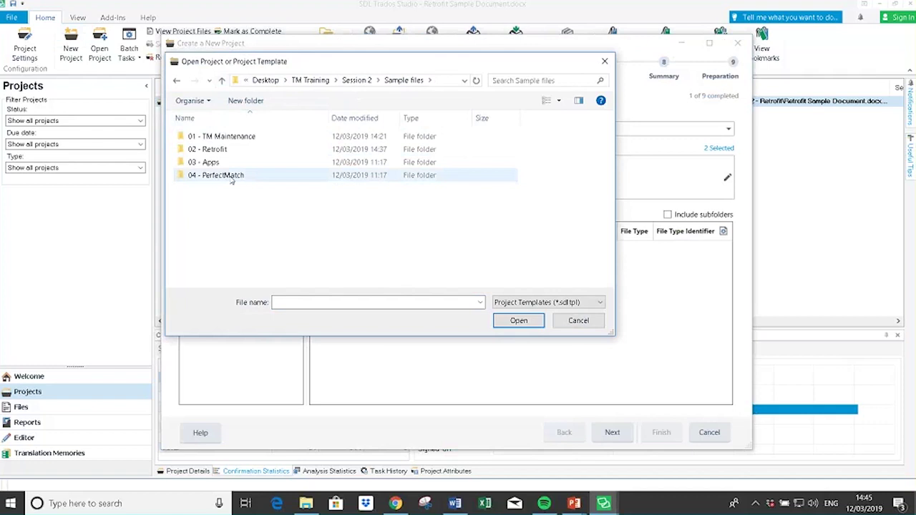
pyautogui.doubleClick(231, 179)
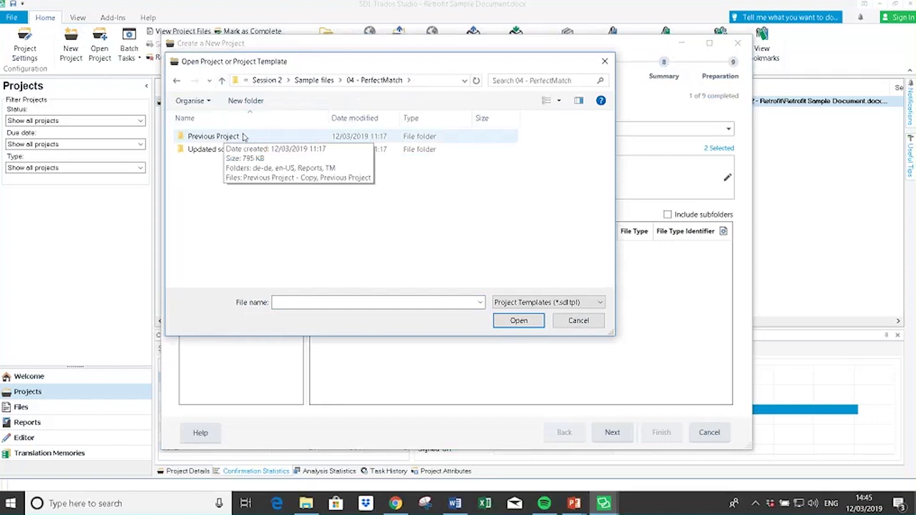
pyautogui.doubleClick(217, 139)
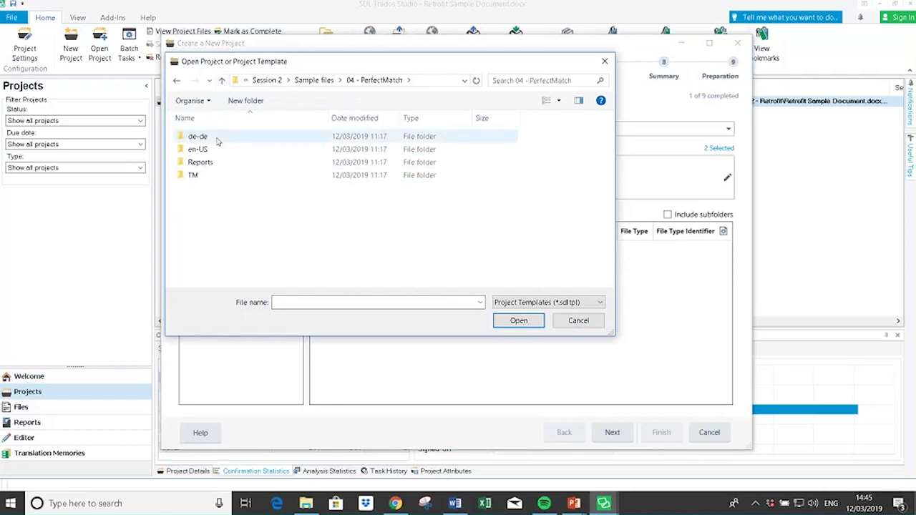
pyautogui.click(572, 308)
pyautogui.click(564, 323)
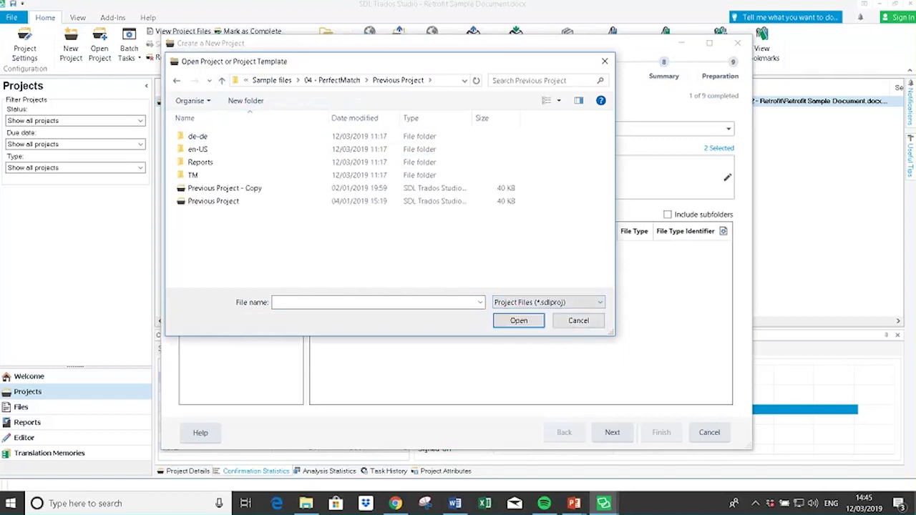
# Take the new project's settings from the Previous Project file, accept overwriting the defined settings, and name the project Update project.
pyautogui.click(213, 201)
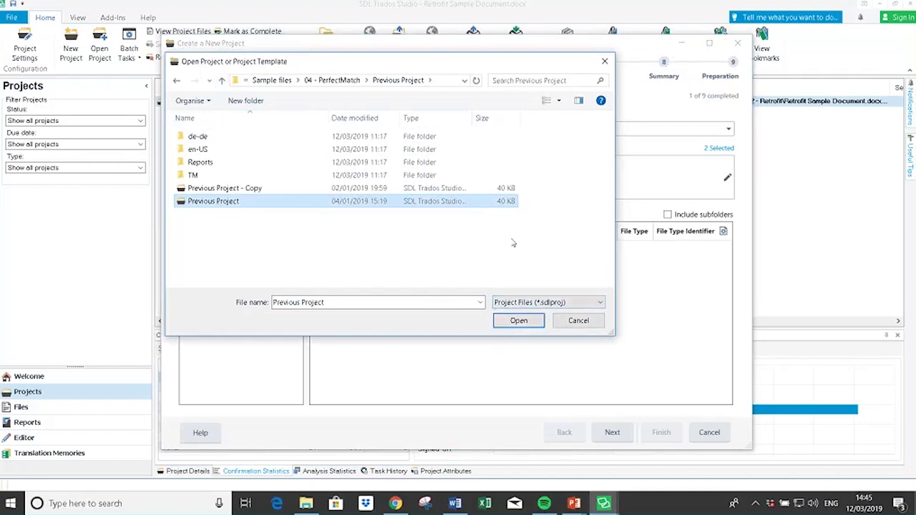
pyautogui.click(518, 321)
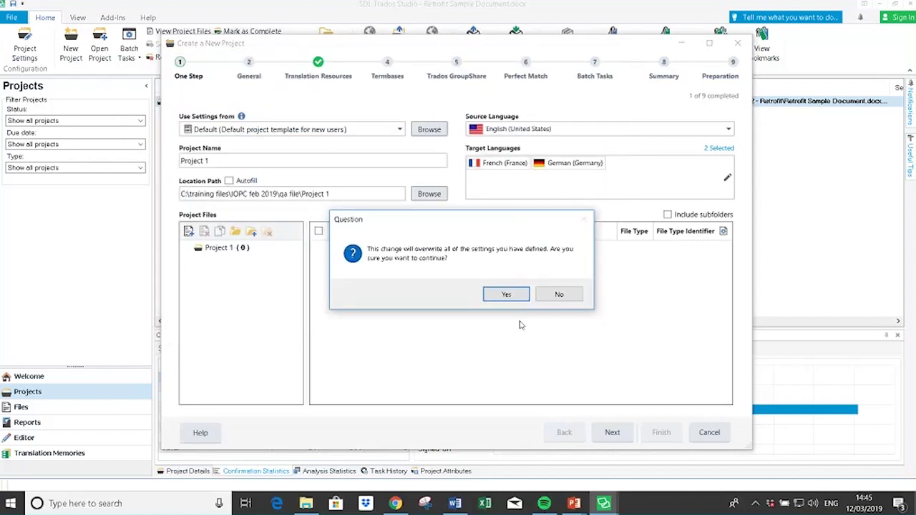
pyautogui.click(506, 296)
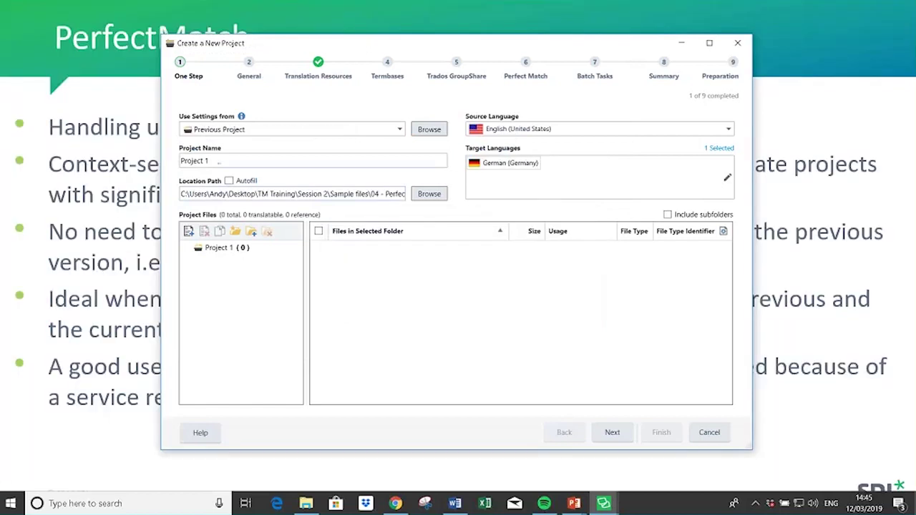
pyautogui.moveTo(209, 161); pyautogui.dragTo(181, 166)
pyautogui.write('Update project')
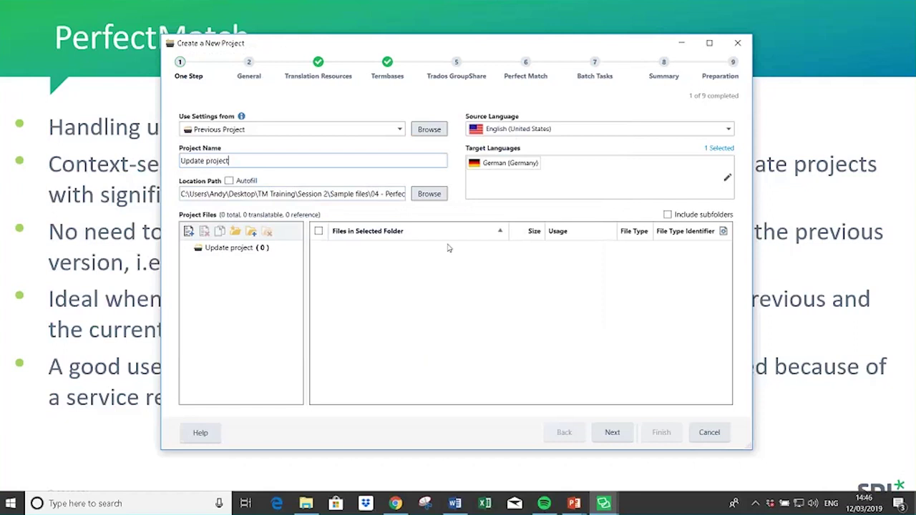
# Create a folder called update project inside 04 - PerfectMatch and try to set it as the project location.
pyautogui.click(429, 194)
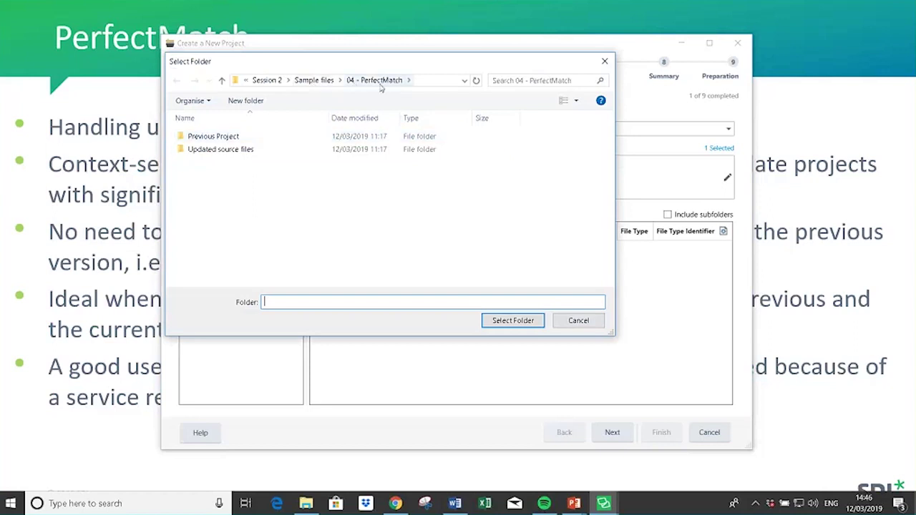
pyautogui.click(247, 101)
pyautogui.write('update project')
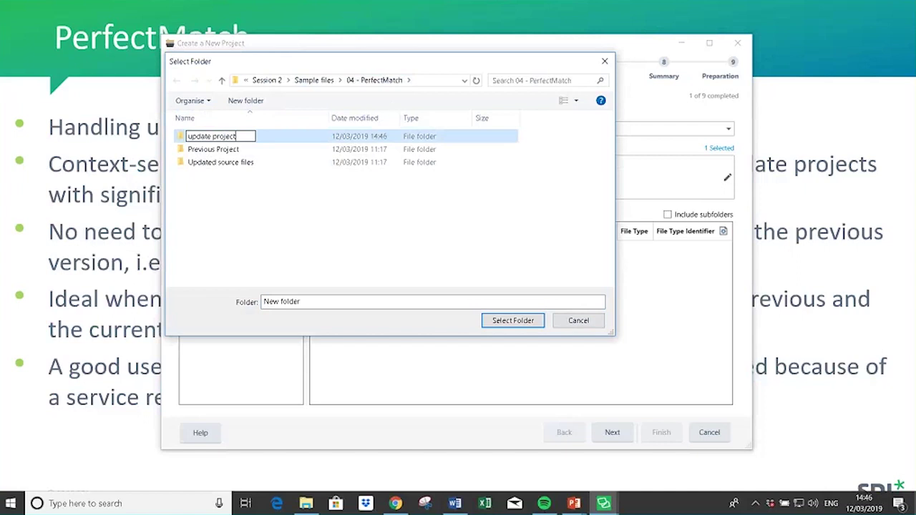
pyautogui.click(277, 144)
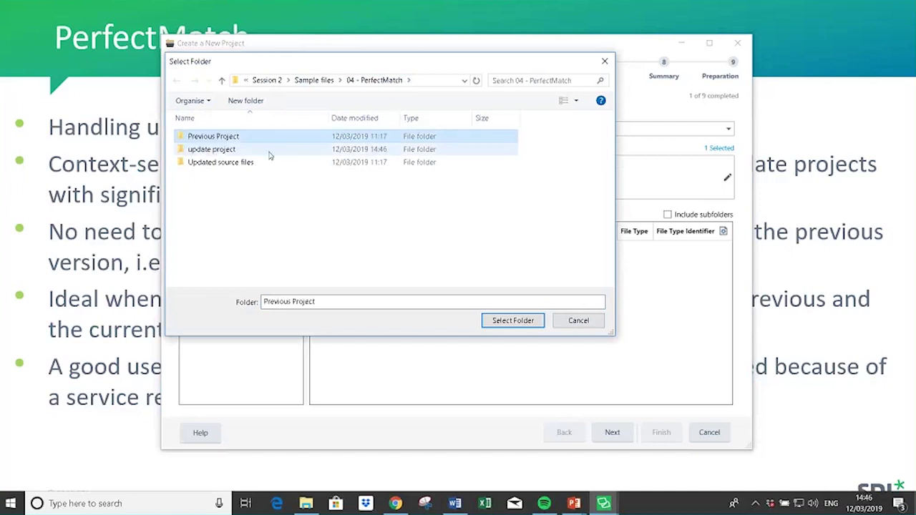
pyautogui.click(277, 149)
pyautogui.click(513, 321)
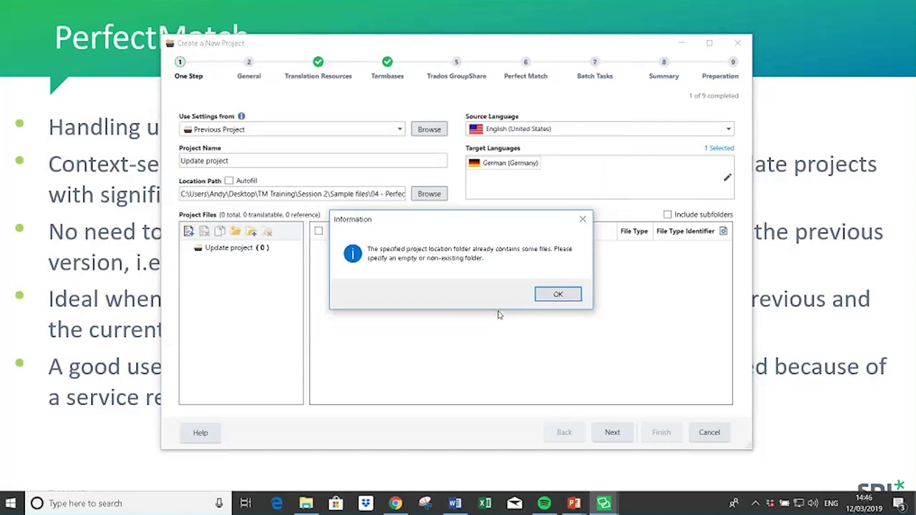
pyautogui.click(582, 220)
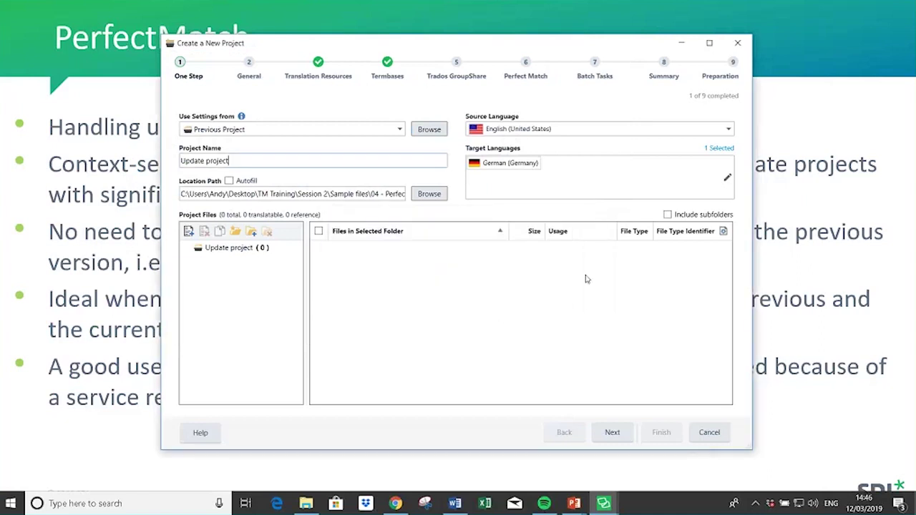
# Browse for the project location again and choose the update project folder in 04 - PerfectMatch.
pyautogui.click(431, 194)
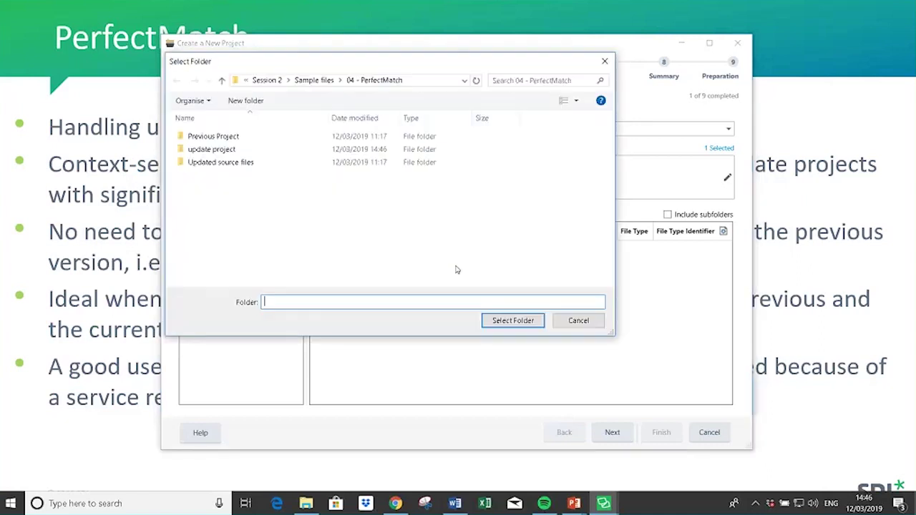
pyautogui.click(233, 149)
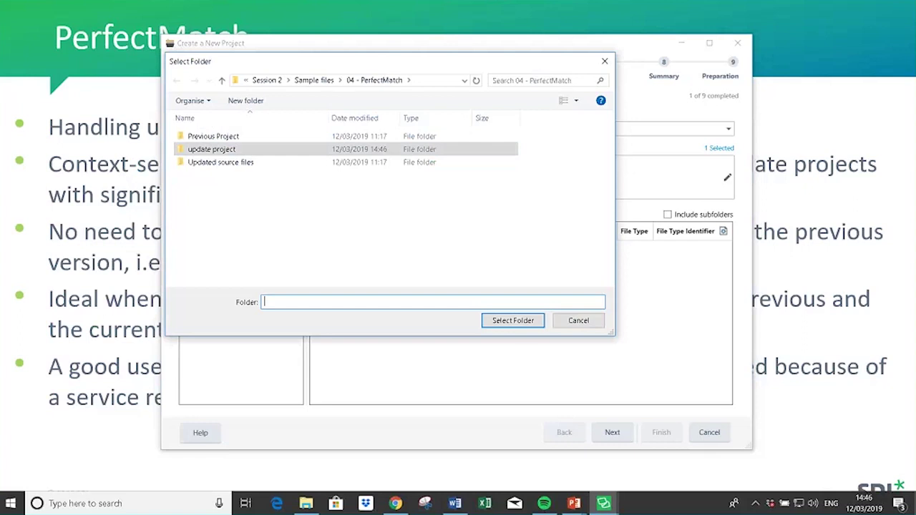
pyautogui.click(512, 320)
pyautogui.click(549, 293)
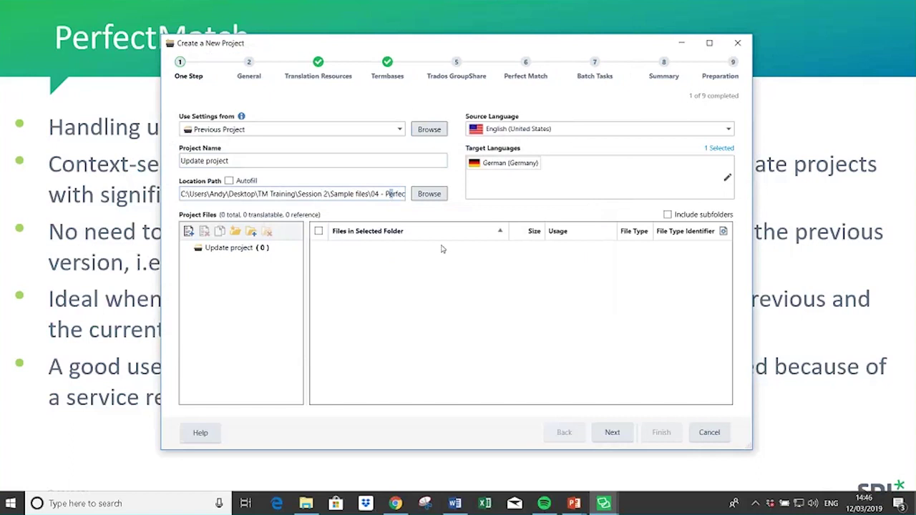
# Add the four HTML files 01_introduction to 04_full_text_search from the "Updated source files" folder to the new project.
pyautogui.press('End')
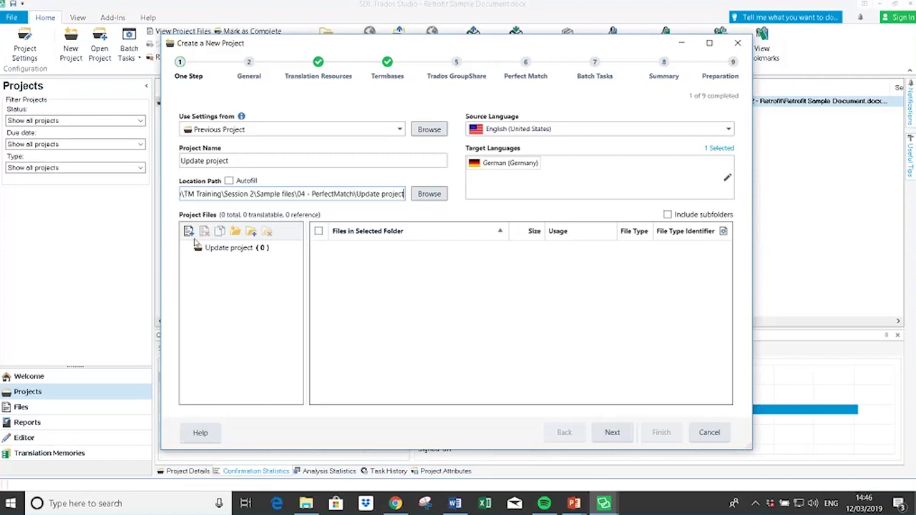
pyautogui.click(189, 231)
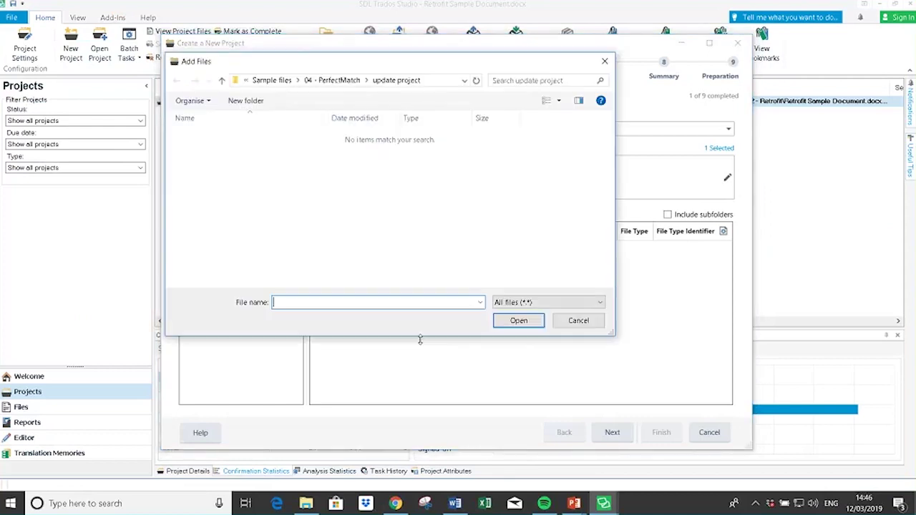
pyautogui.click(338, 81)
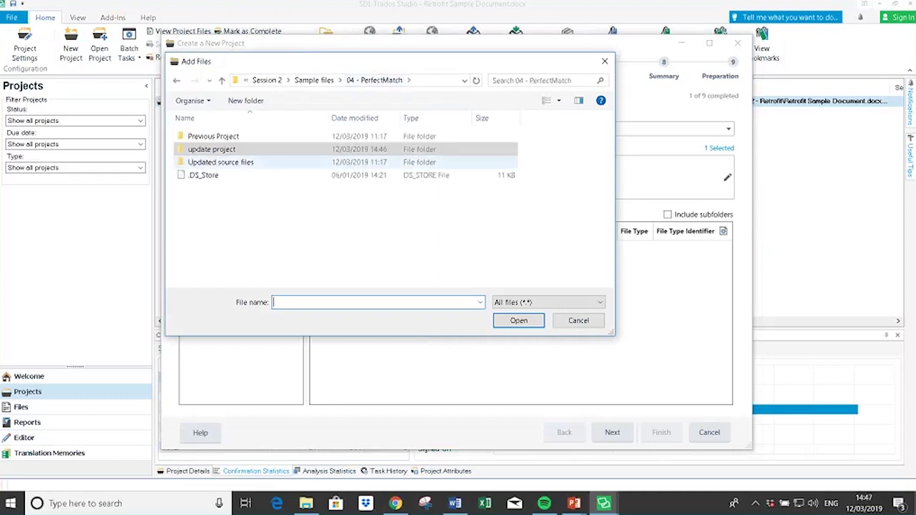
pyautogui.doubleClick(212, 163)
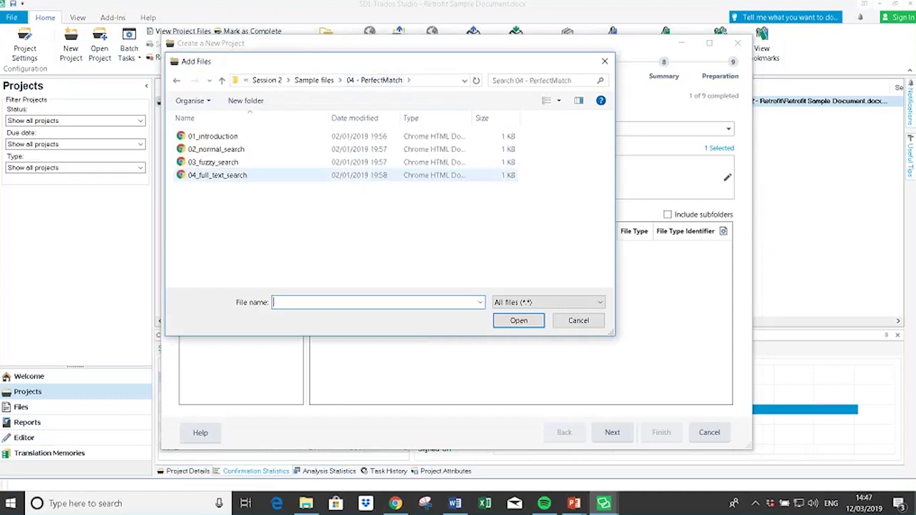
pyautogui.click(202, 137)
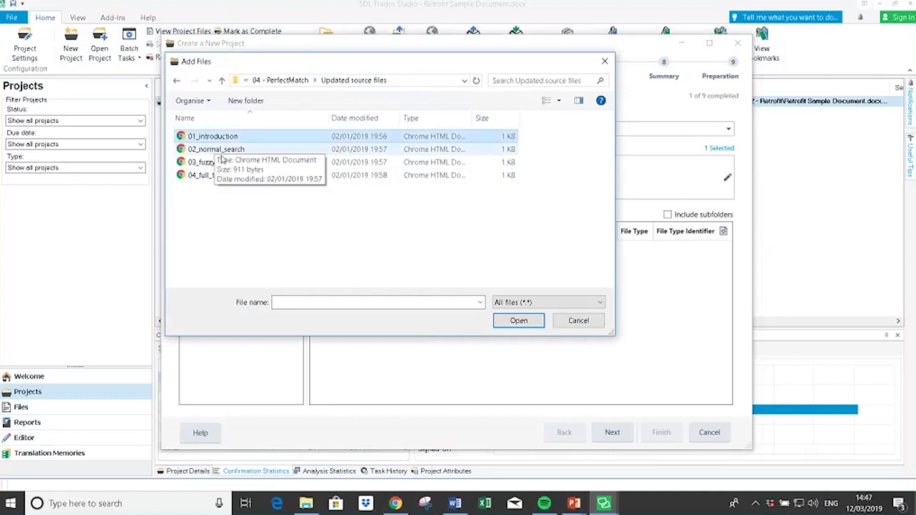
pyautogui.keyDown('shift'); pyautogui.click(229, 177); pyautogui.keyUp('shift')
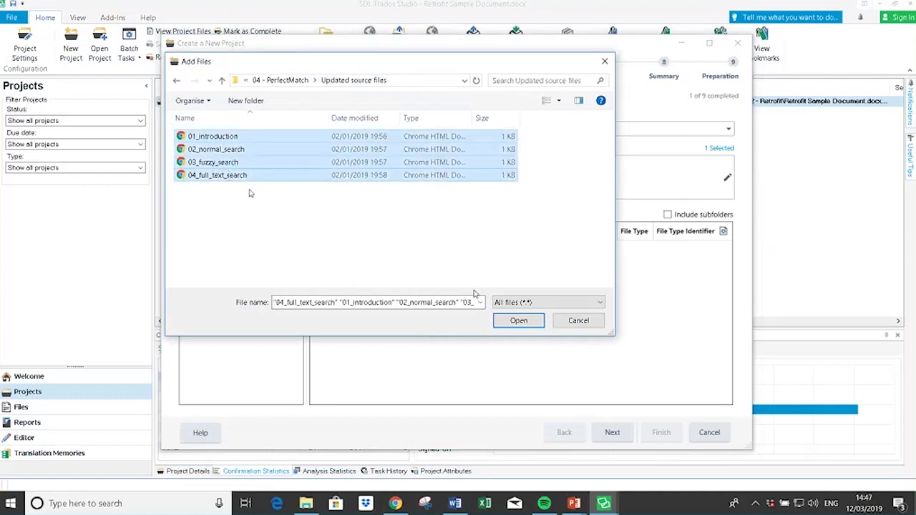
pyautogui.click(519, 322)
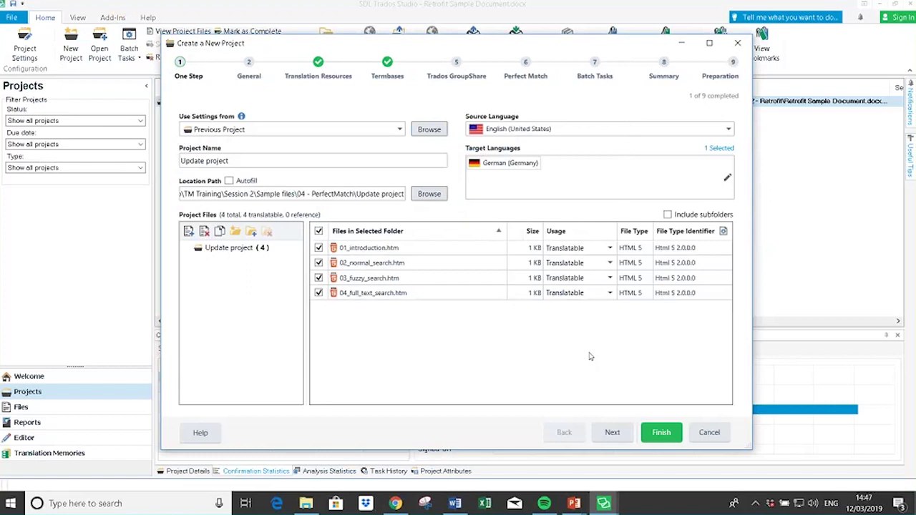
# Advance the project setup to the Perfect Match stage, keeping the general, translation memory, termbase and GroupShare settings.
pyautogui.click(615, 434)
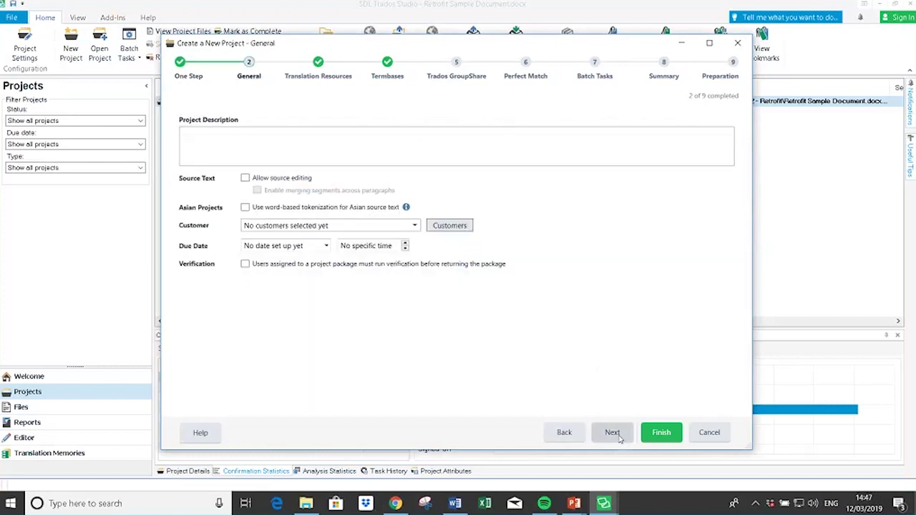
pyautogui.click(615, 434)
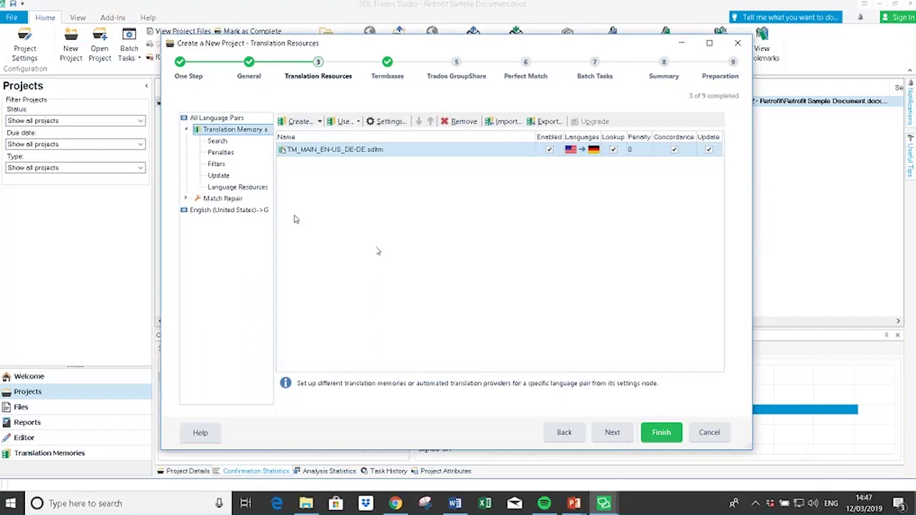
pyautogui.click(358, 167)
pyautogui.click(358, 150)
pyautogui.click(612, 433)
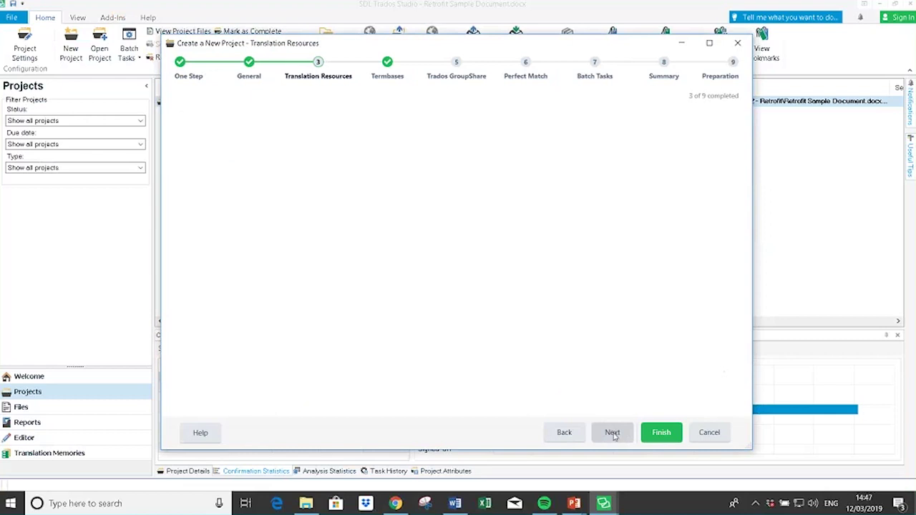
pyautogui.click(612, 433)
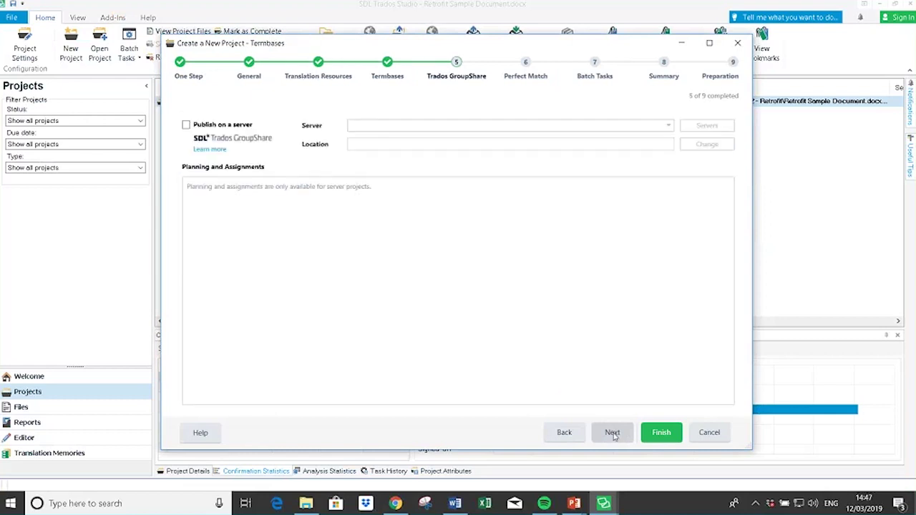
pyautogui.click(611, 433)
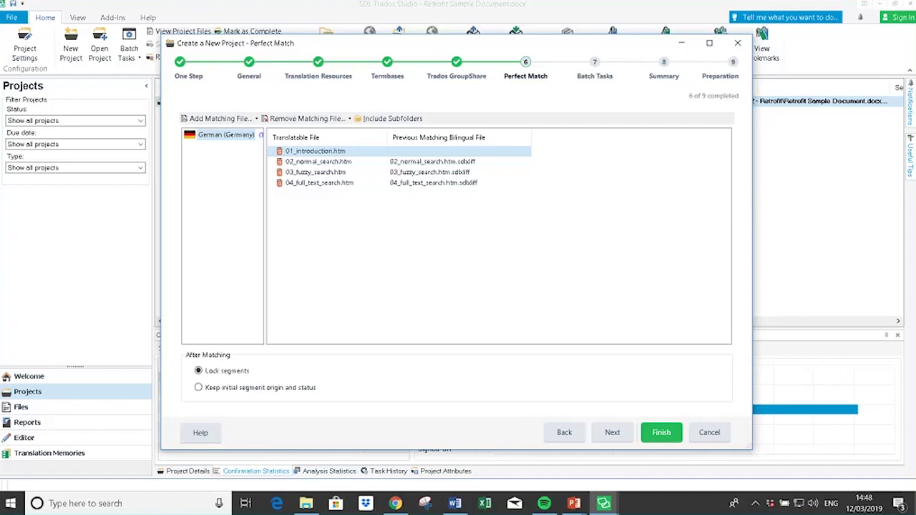
# Start adding a previous document for 01_introduction.htm and browse up from "Additional file" to the user's home folder.
pyautogui.rightClick(399, 154)
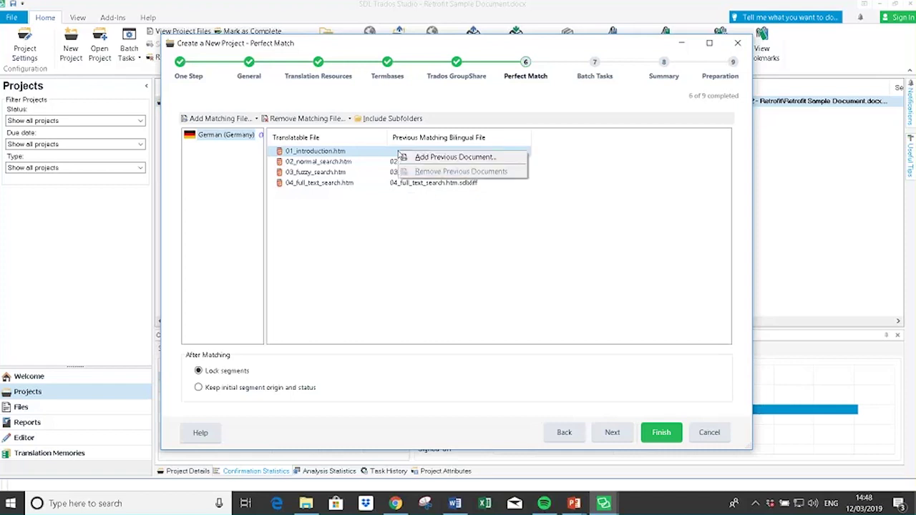
pyautogui.click(434, 157)
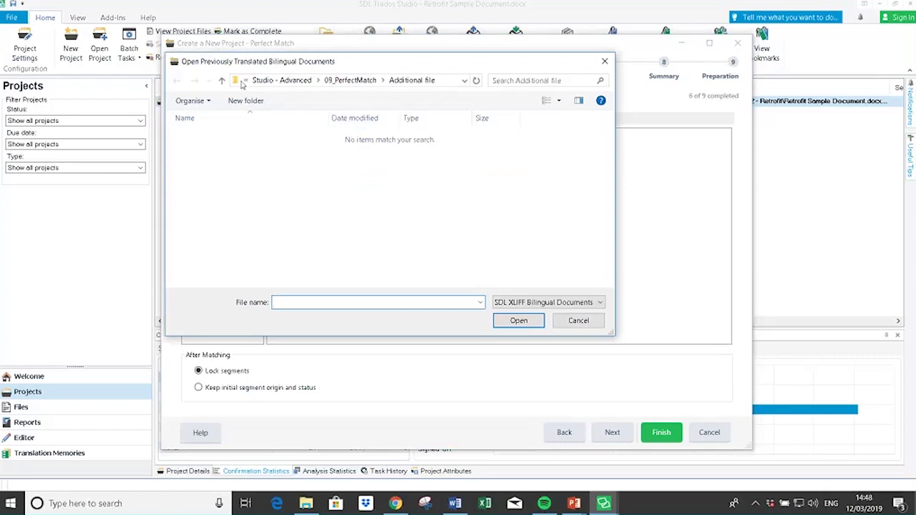
pyautogui.click(430, 80)
pyautogui.click(222, 80)
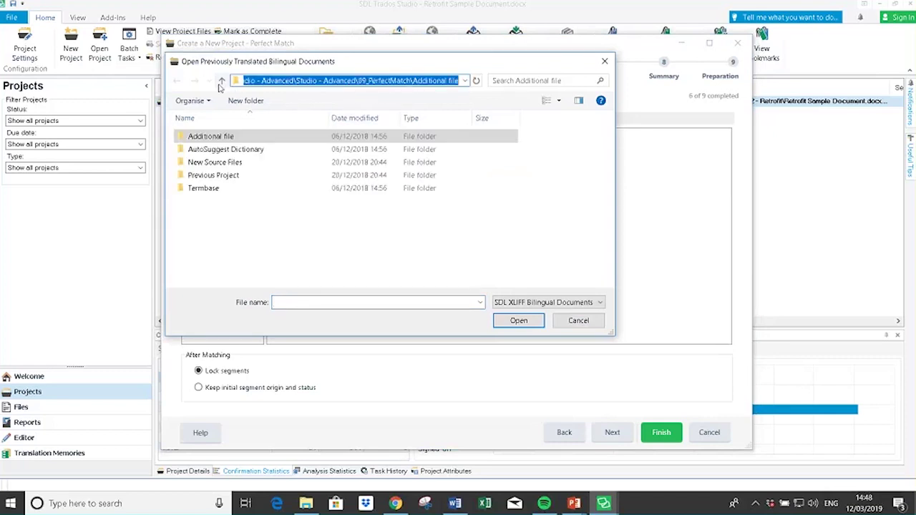
pyautogui.click(222, 80)
pyautogui.click(222, 80)
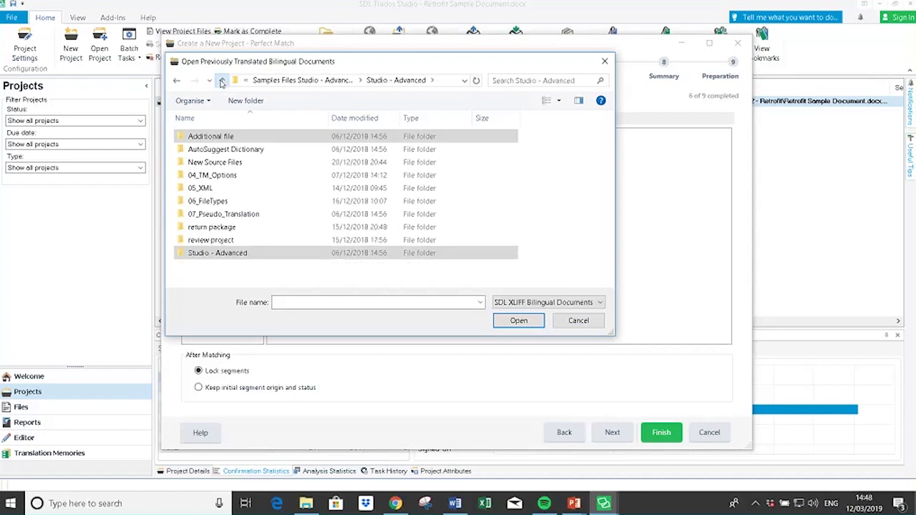
pyautogui.click(222, 80)
pyautogui.click(222, 80)
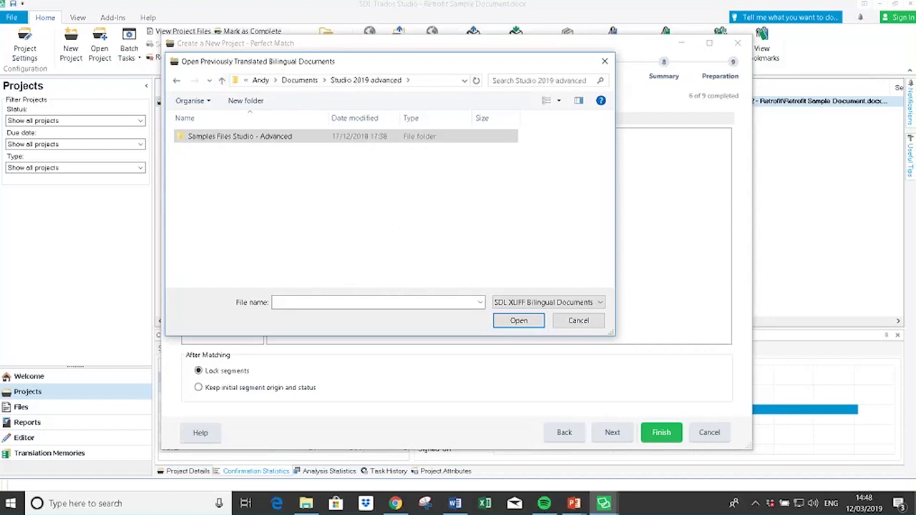
pyautogui.click(261, 80)
# Browse to Desktop\TM Training\Session 2\Sample files\04 - PerfectMatch.
pyautogui.doubleClick(238, 163)
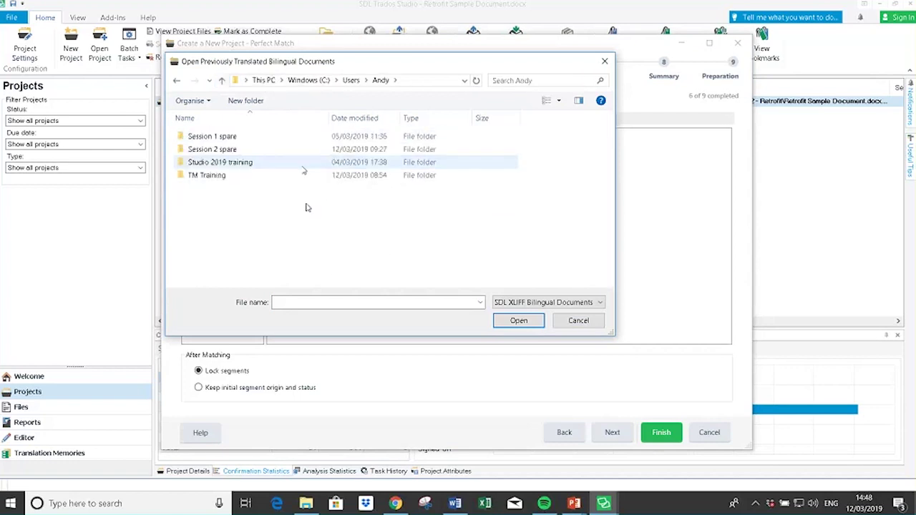
pyautogui.click(232, 176)
pyautogui.doubleClick(232, 175)
pyautogui.doubleClick(221, 152)
pyautogui.click(252, 179)
pyautogui.doubleClick(252, 178)
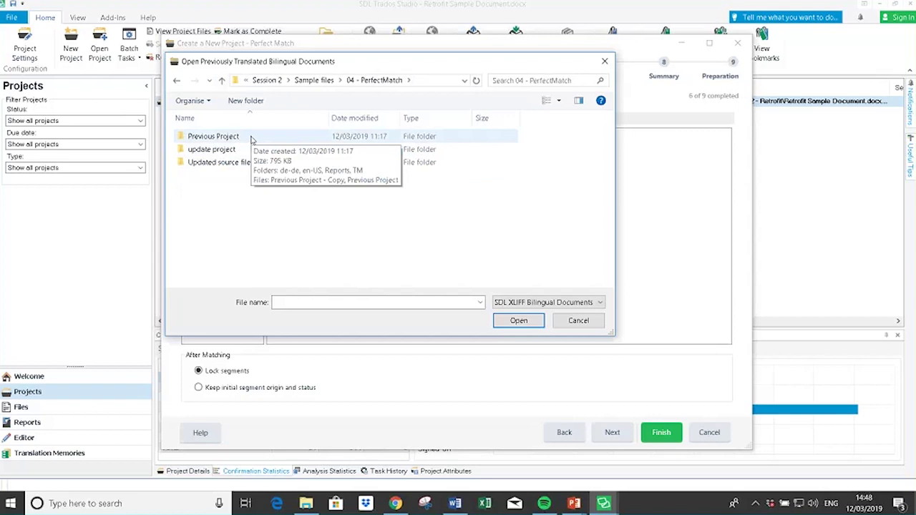
# Assign 01_intro.htm from Previous Project\de-de as the previous bilingual file for 01_introduction.htm.
pyautogui.doubleClick(250, 136)
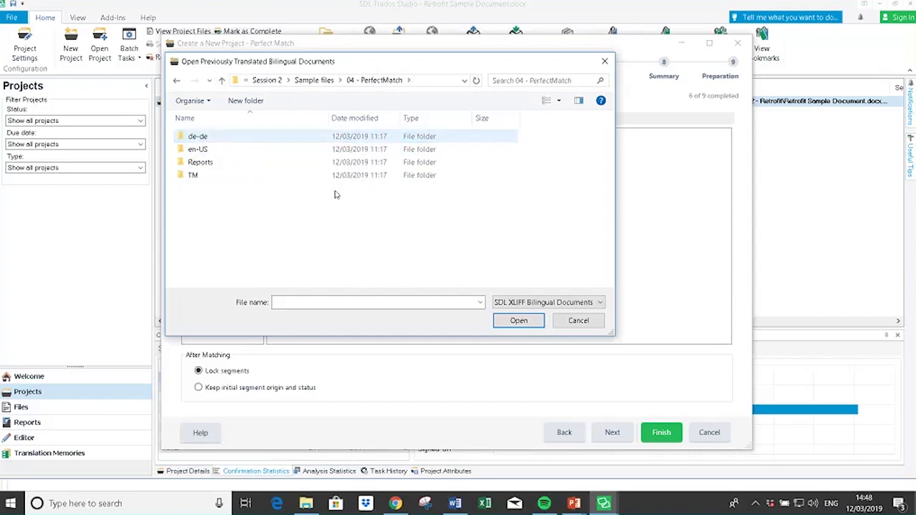
pyautogui.doubleClick(207, 137)
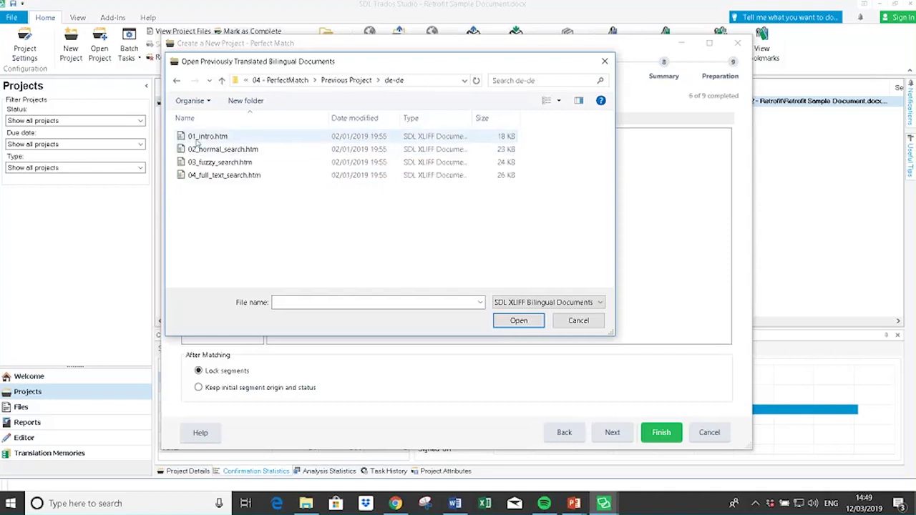
pyautogui.click(195, 140)
pyautogui.click(511, 320)
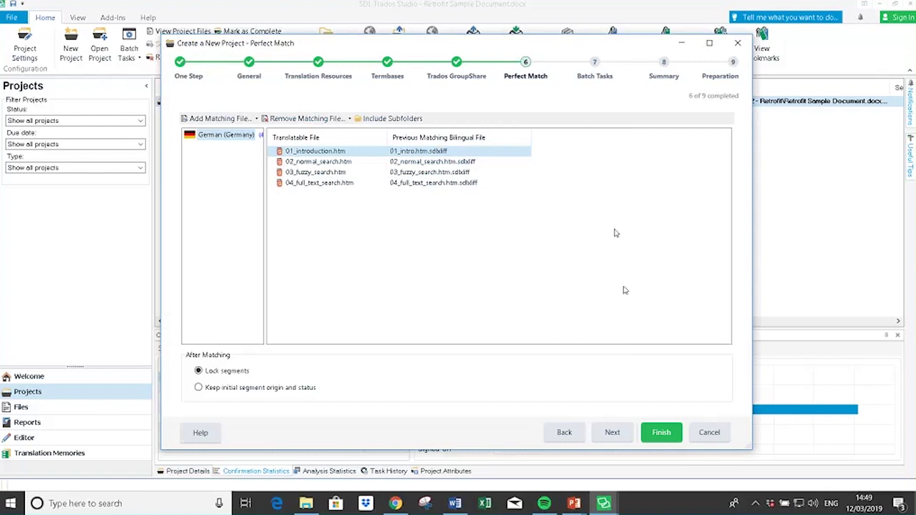
# Finish creating the project with matched segments locked, close the wizard and open the file list of "Update project".
pyautogui.click(661, 434)
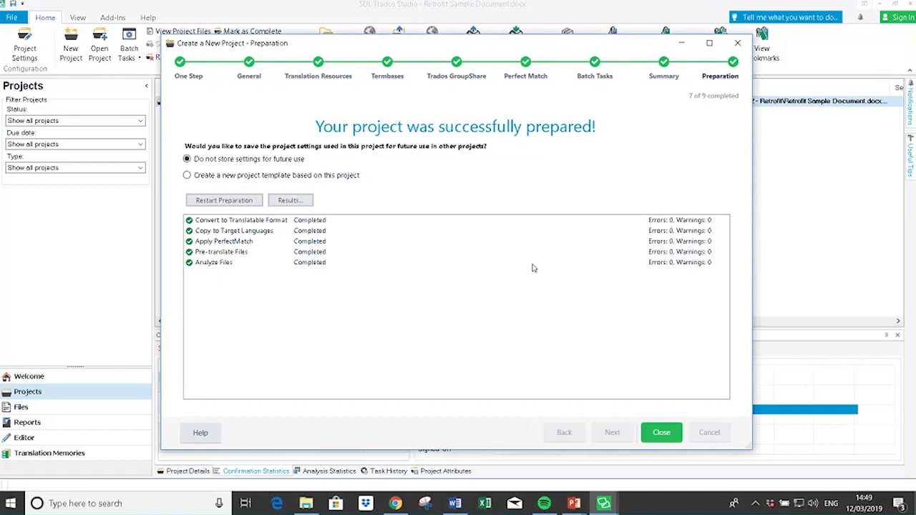
pyautogui.click(654, 435)
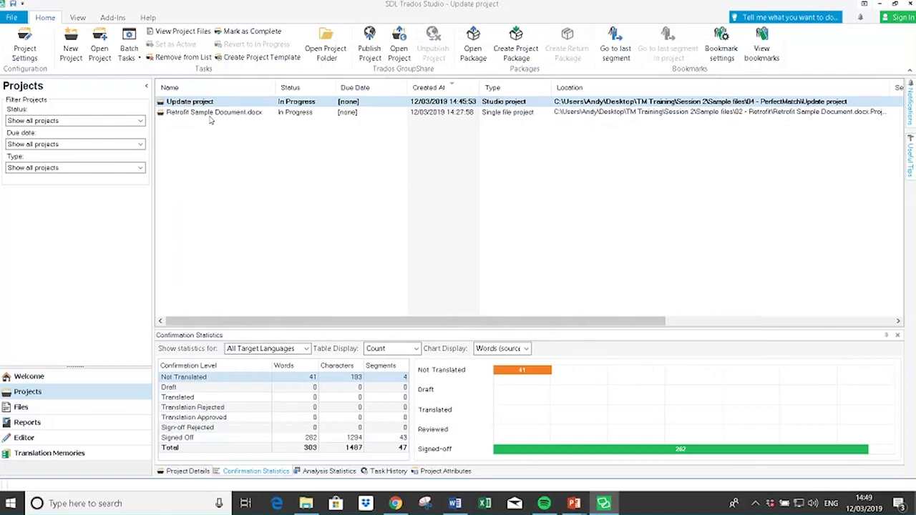
pyautogui.doubleClick(182, 105)
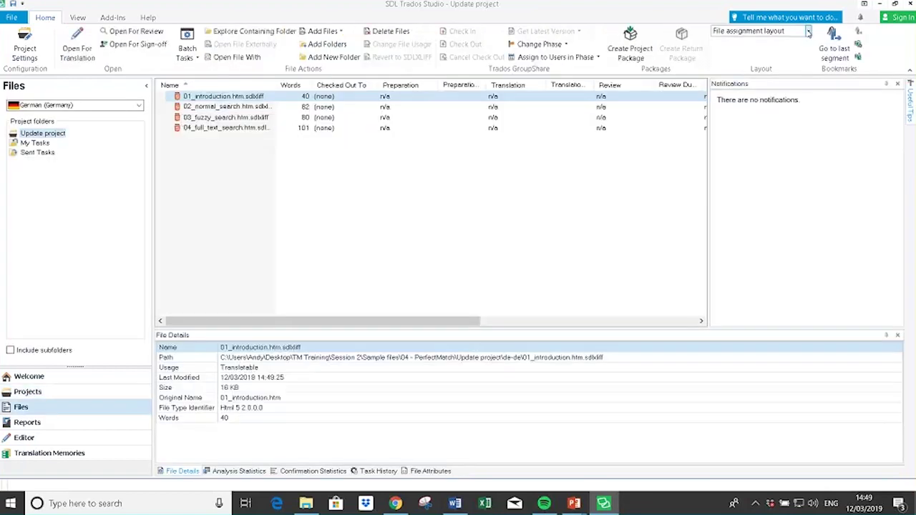
# Switch the file list to the "File details layout" to view each file's progress.
pyautogui.click(808, 31)
pyautogui.click(740, 44)
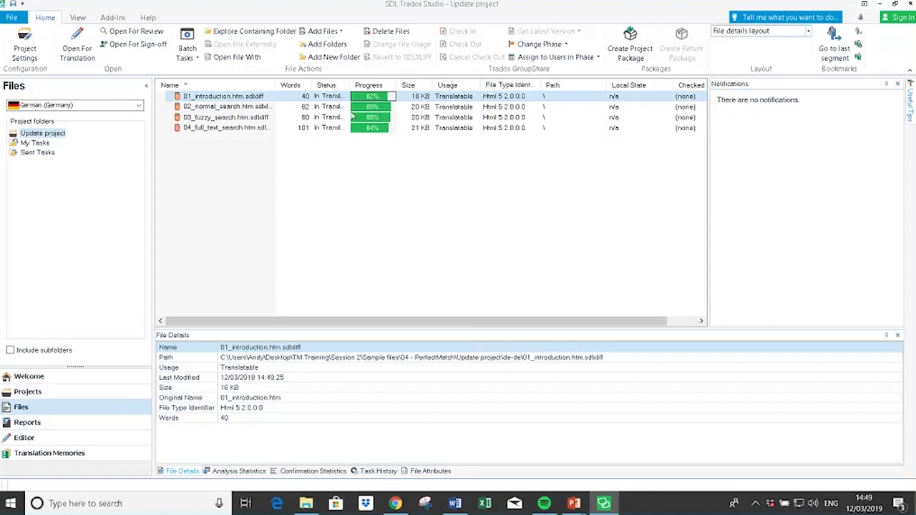
pyautogui.click(407, 140)
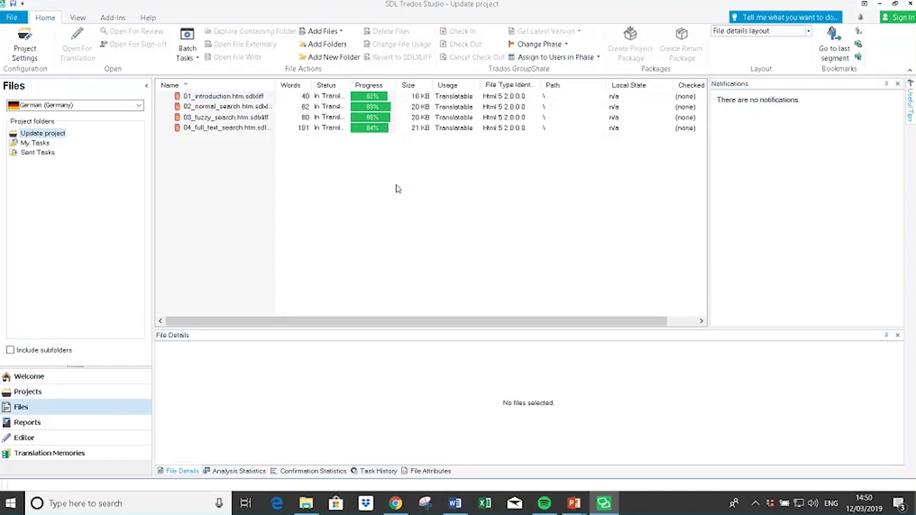
# Examine the Analyze Files and Apply PerfectMatch reports for the update project.
pyautogui.click(26, 425)
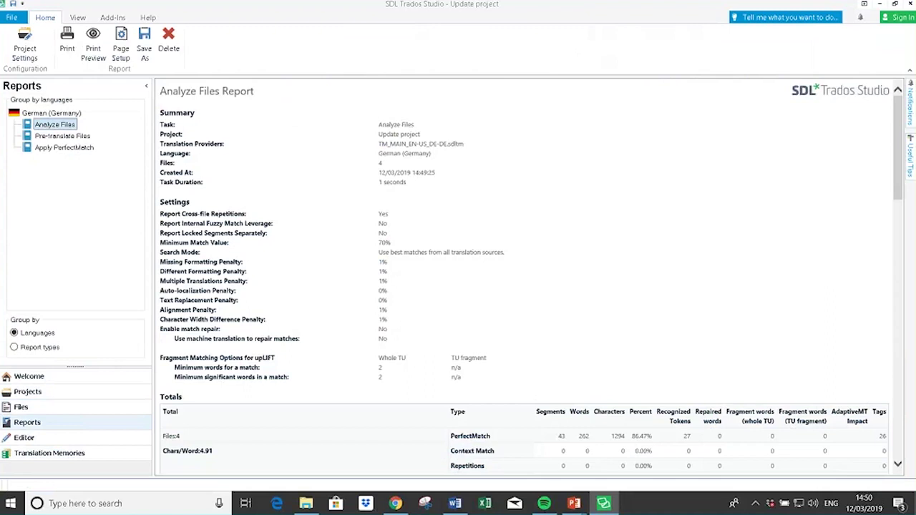
pyautogui.click(45, 148)
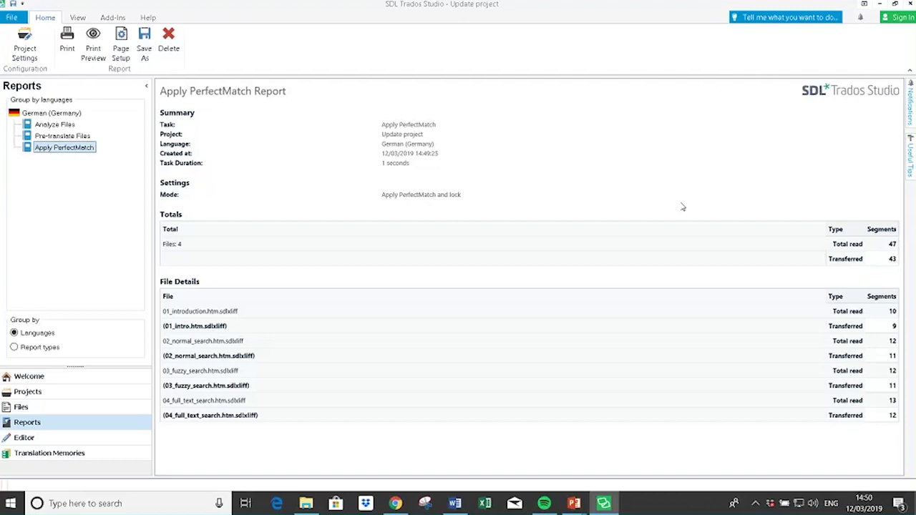
# Open all four German files of the update project together for translation and dismiss the error and termbase messages.
pyautogui.click(42, 408)
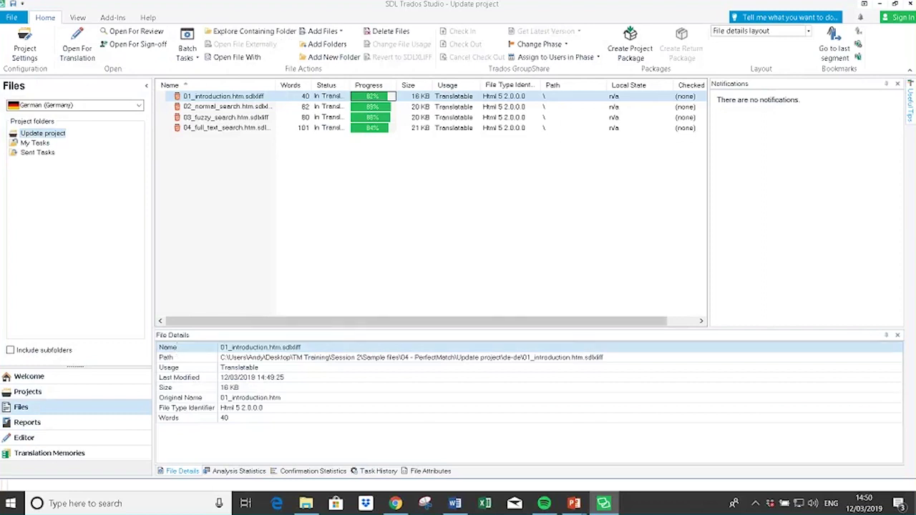
pyautogui.keyDown('shift'); pyautogui.click(199, 131); pyautogui.keyUp('shift')
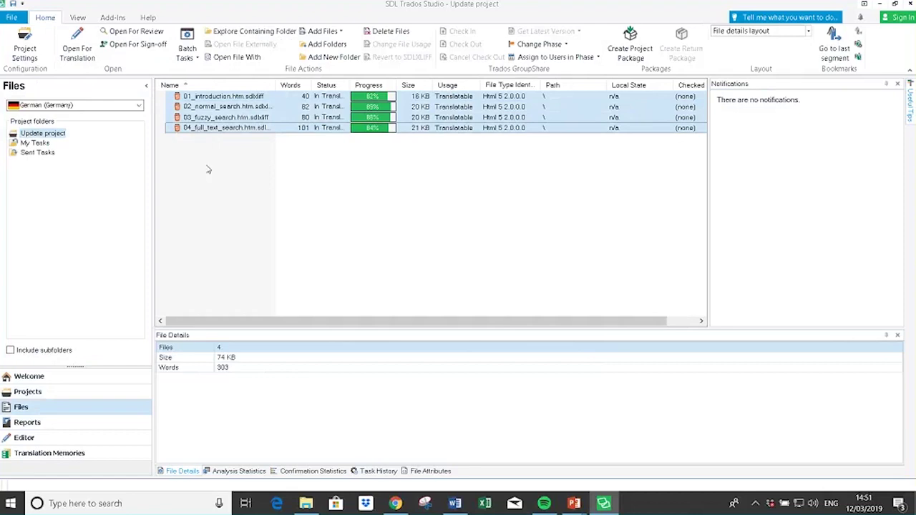
pyautogui.press('Return')
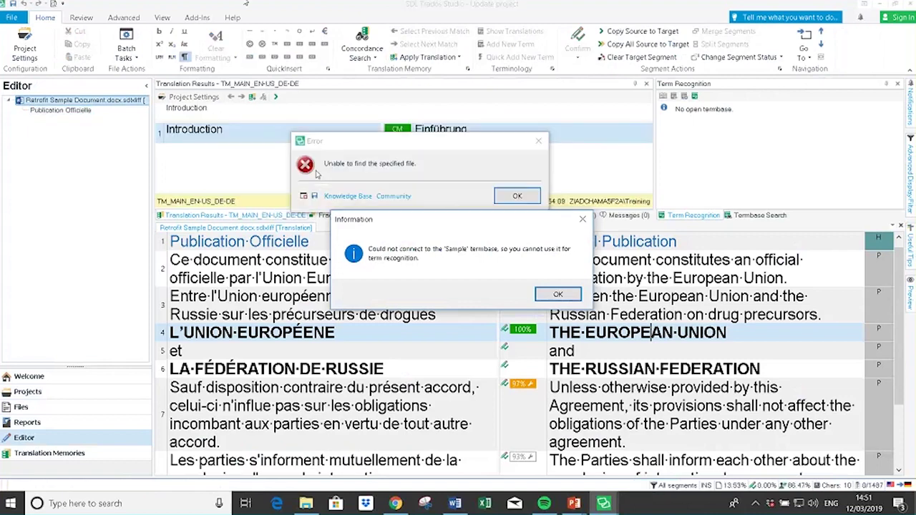
pyautogui.click(582, 219)
pyautogui.click(538, 145)
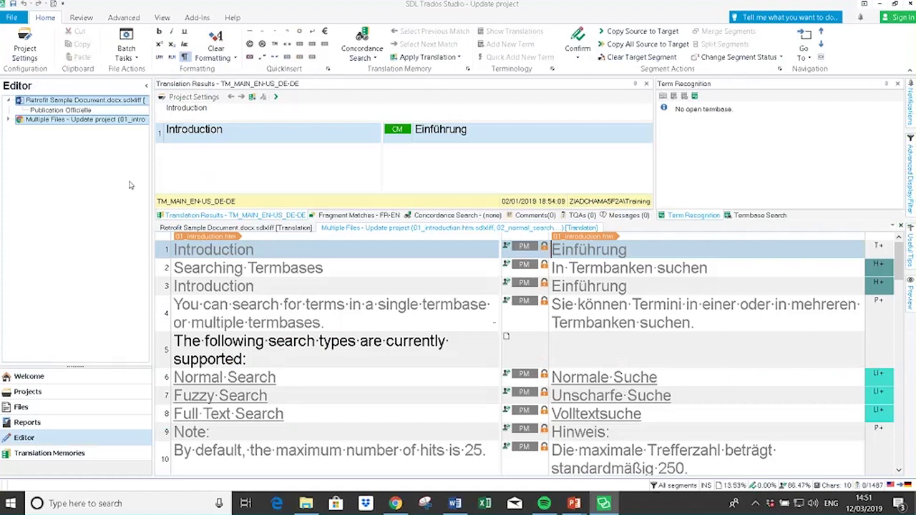
# Expand the multiple-files document in the editor's navigation tree and go to 01_introduction.htm.
pyautogui.click(8, 122)
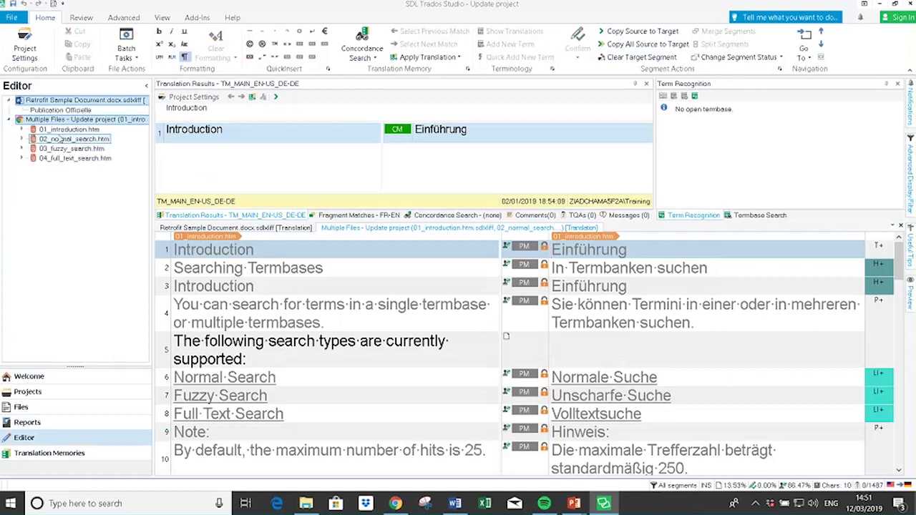
pyautogui.click(62, 130)
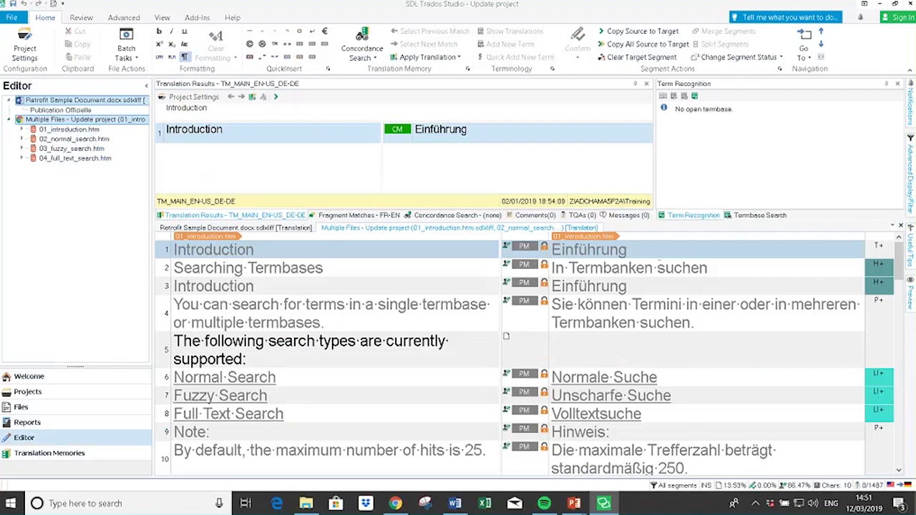
# Examine the locked PerfectMatch segments across the merged German files and their translation details.
pyautogui.moveTo(896, 252); pyautogui.dragTo(897, 298)
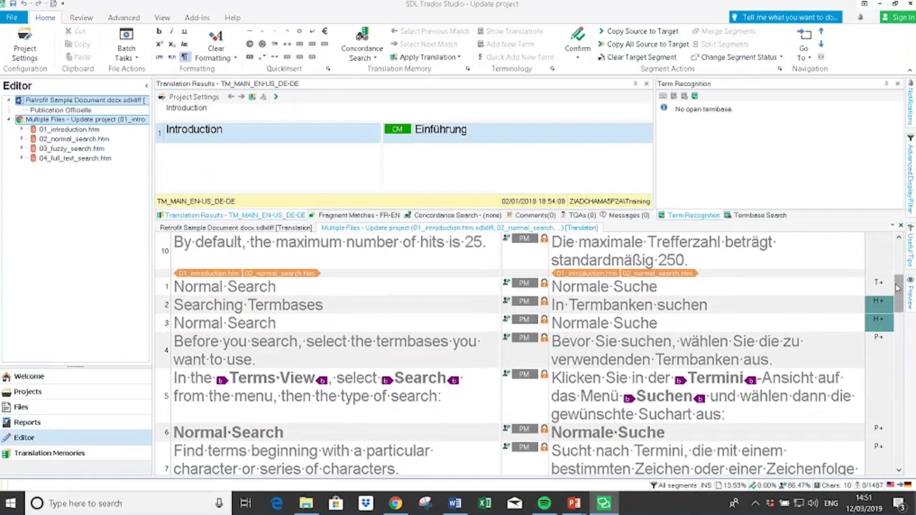
pyautogui.moveTo(898, 287); pyautogui.dragTo(899, 254)
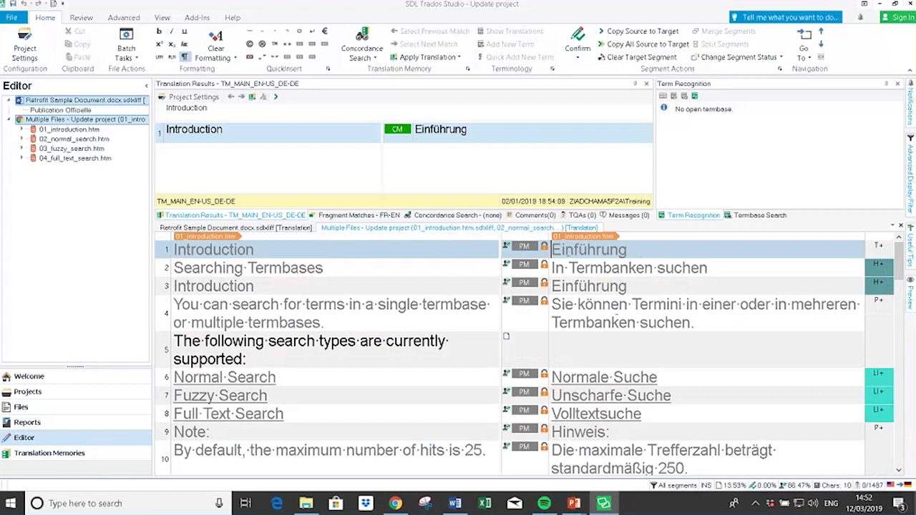
pyautogui.moveTo(518, 247)
pyautogui.moveTo(533, 376)
pyautogui.click(88, 192)
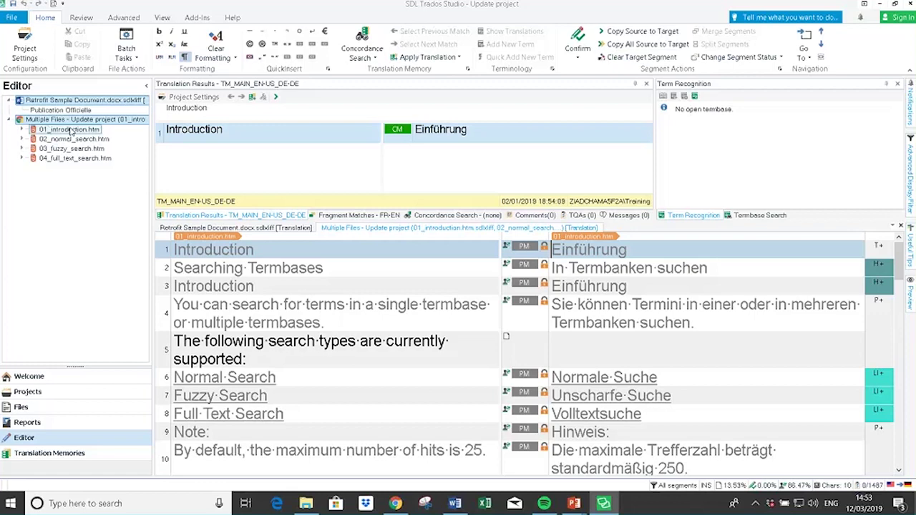
# Filter the merged document to show only the unlocked segments.
pyautogui.click(82, 18)
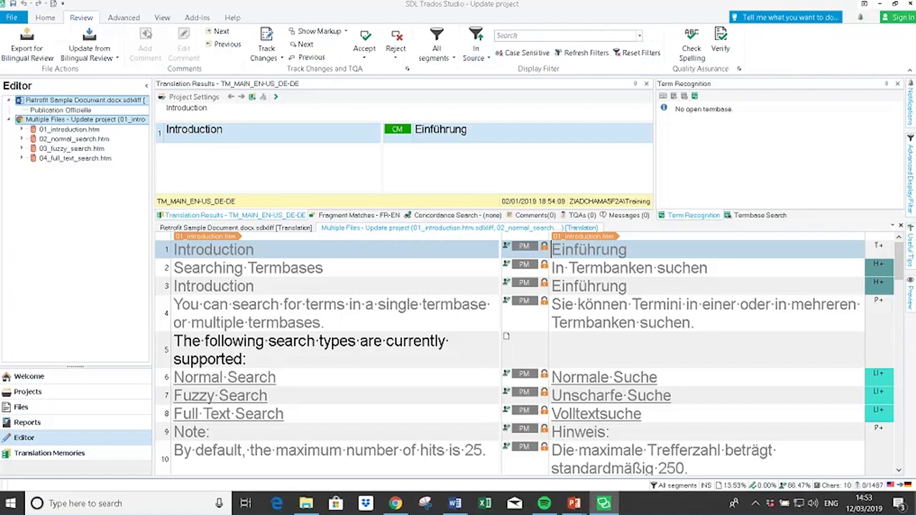
pyautogui.click(454, 60)
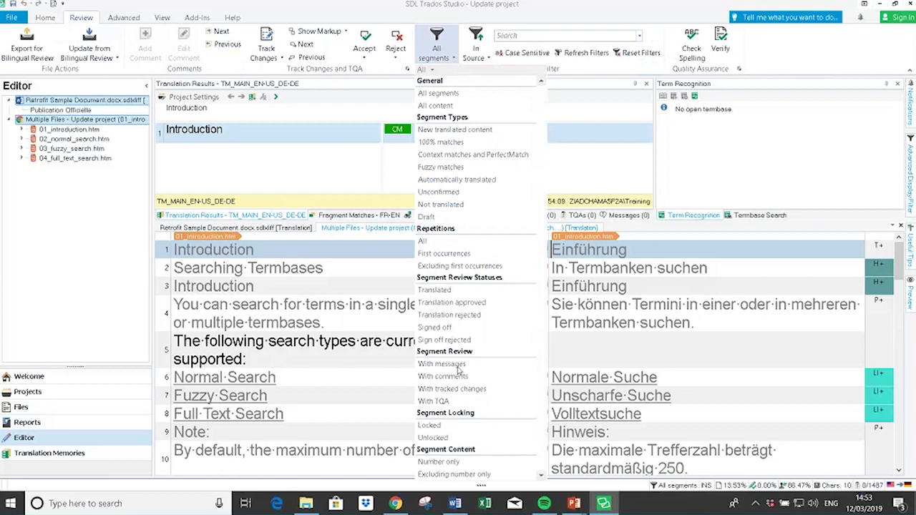
pyautogui.click(434, 438)
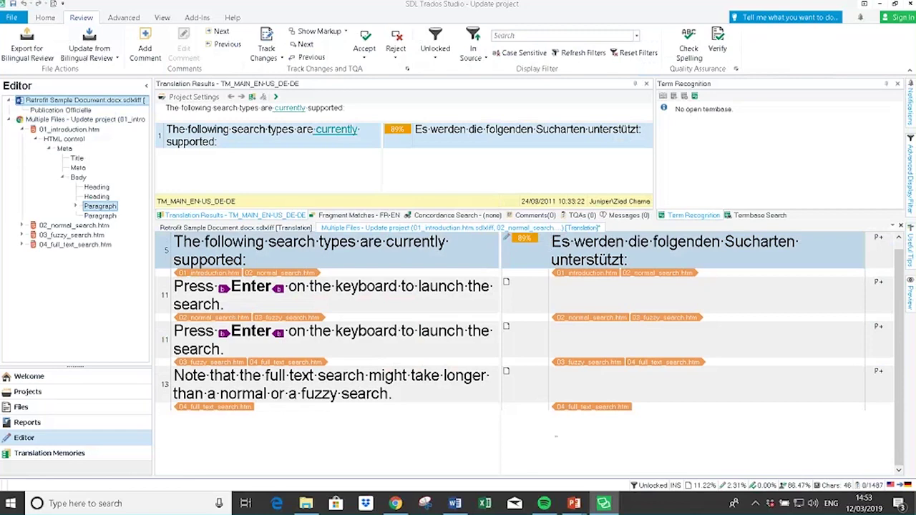
pyautogui.moveTo(507, 328)
# Reset the display filter, insert "aktuell" before "die folgenden" in segment 5's German translation, and confirm the segment.
pyautogui.click(636, 53)
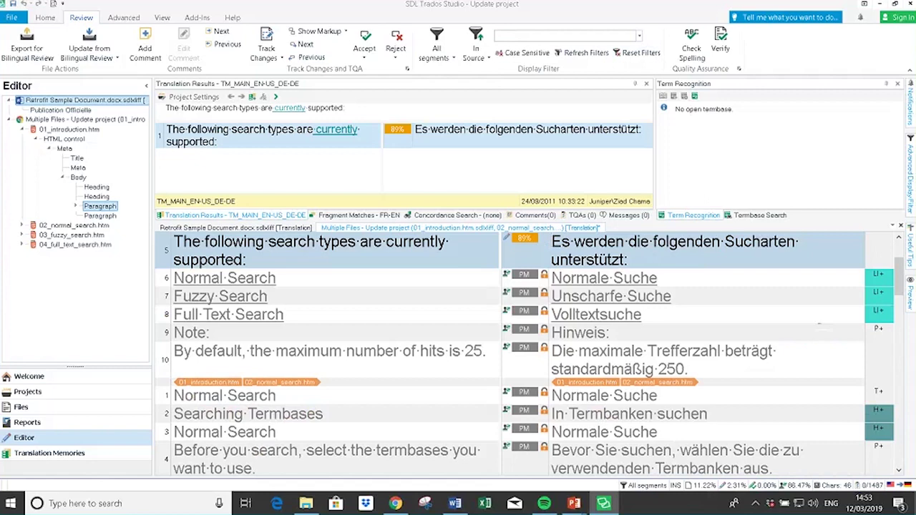
pyautogui.click(628, 241)
pyautogui.write('aktuel')
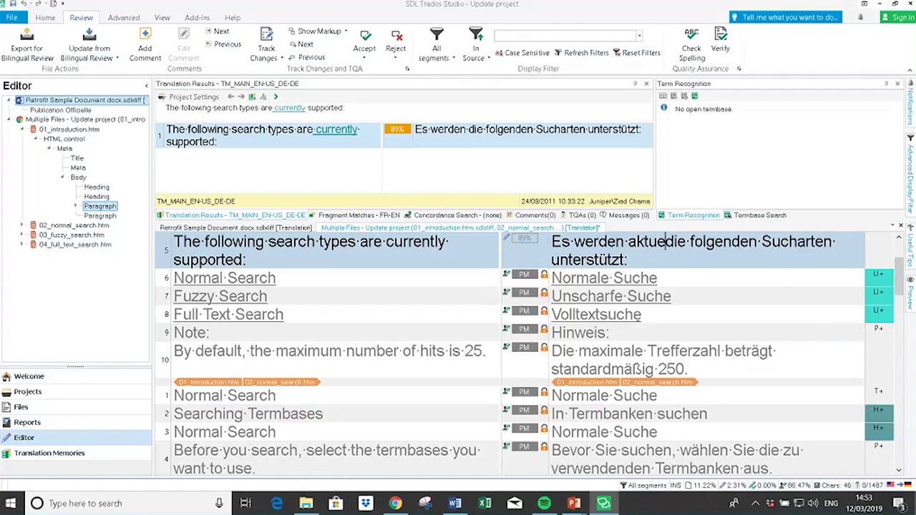
pyautogui.write('l')
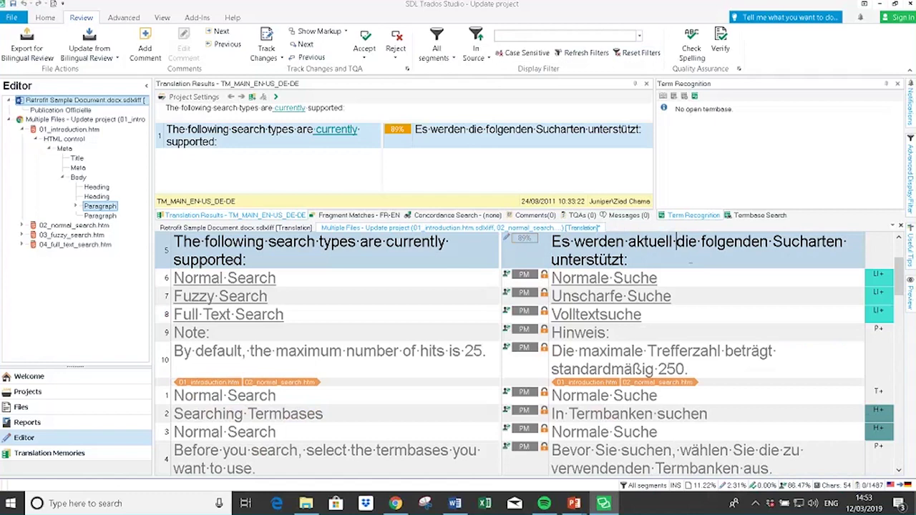
pyautogui.hotkey('ctrl', 'Return')
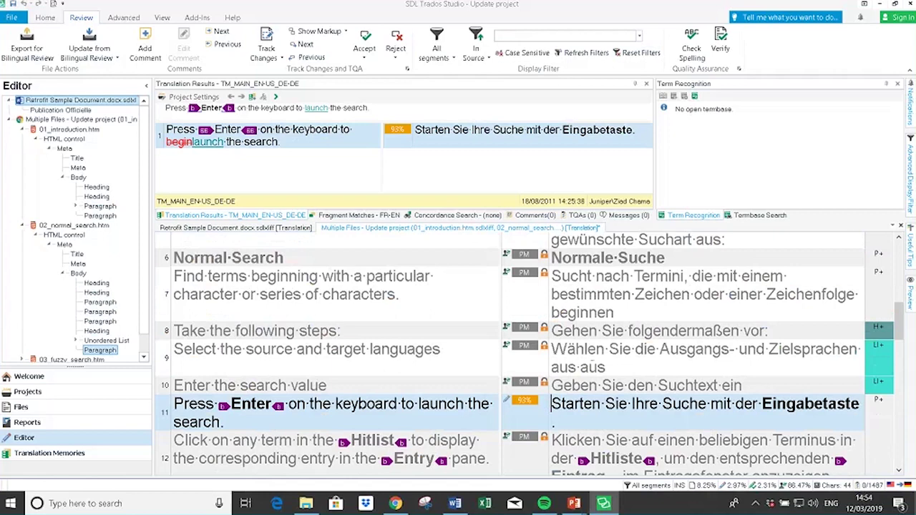
pyautogui.moveTo(524, 381)
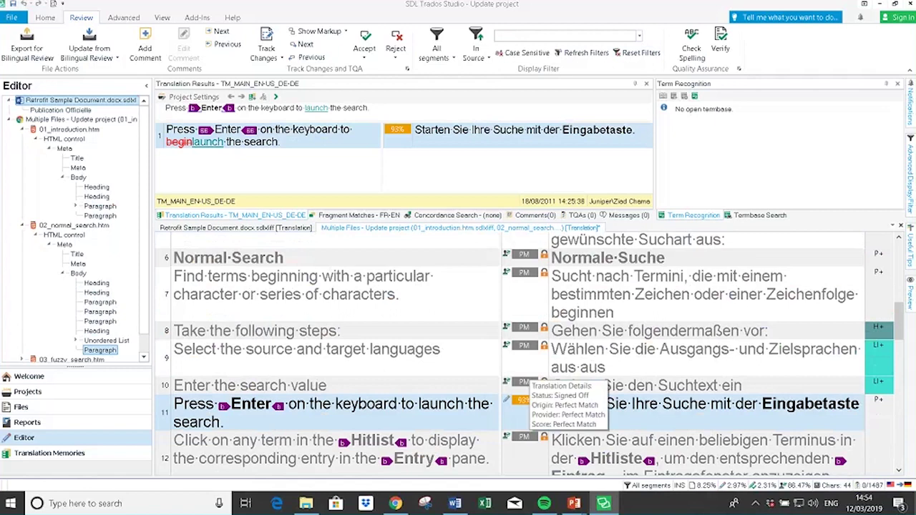
pyautogui.hotkey('alt', 'Tab')
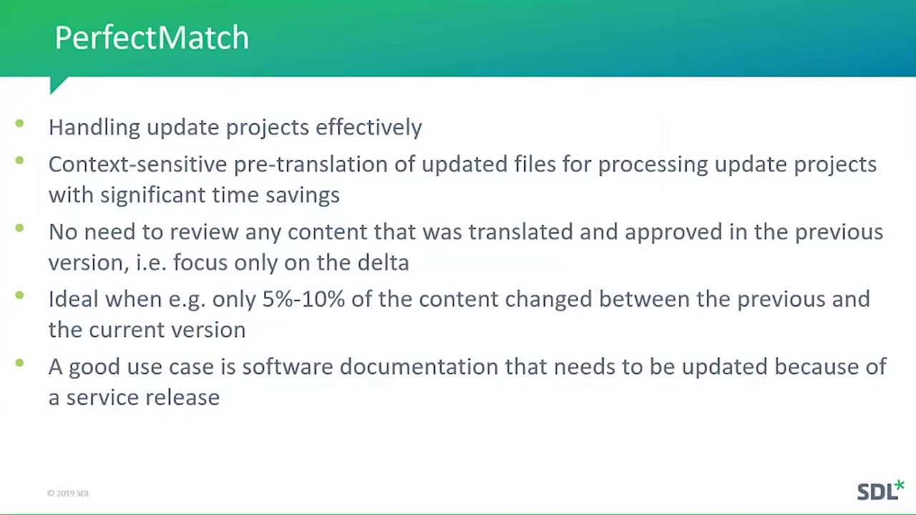
pyautogui.press('Right')
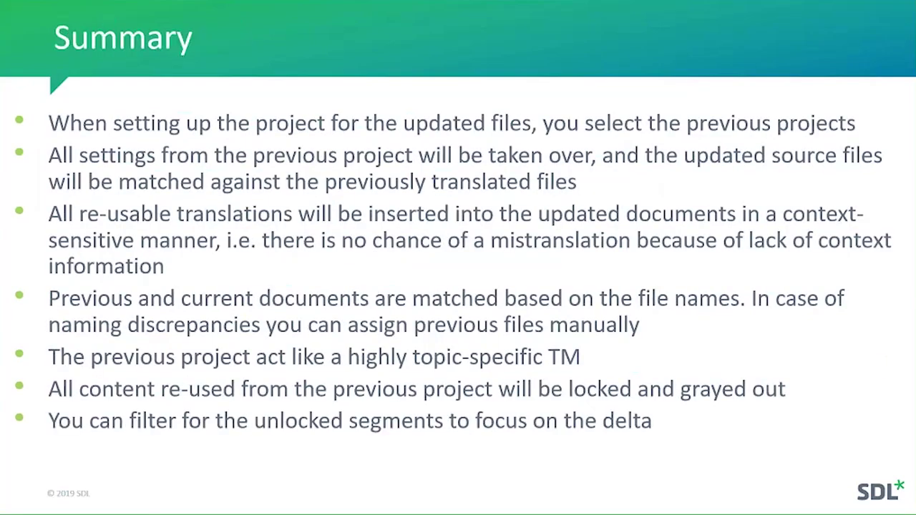
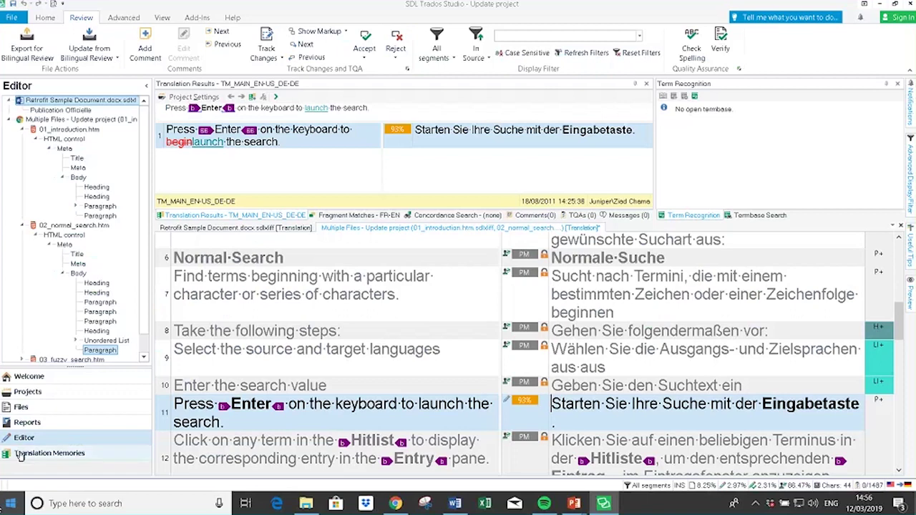
# Open the SDL AppStore in the browser from the Welcome view and bring up the already open app list page.
pyautogui.click(8, 378)
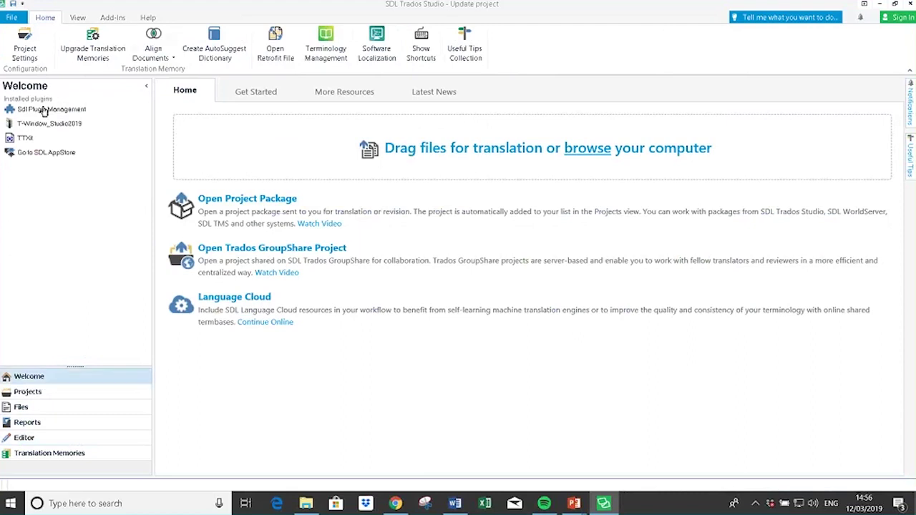
pyautogui.click(48, 153)
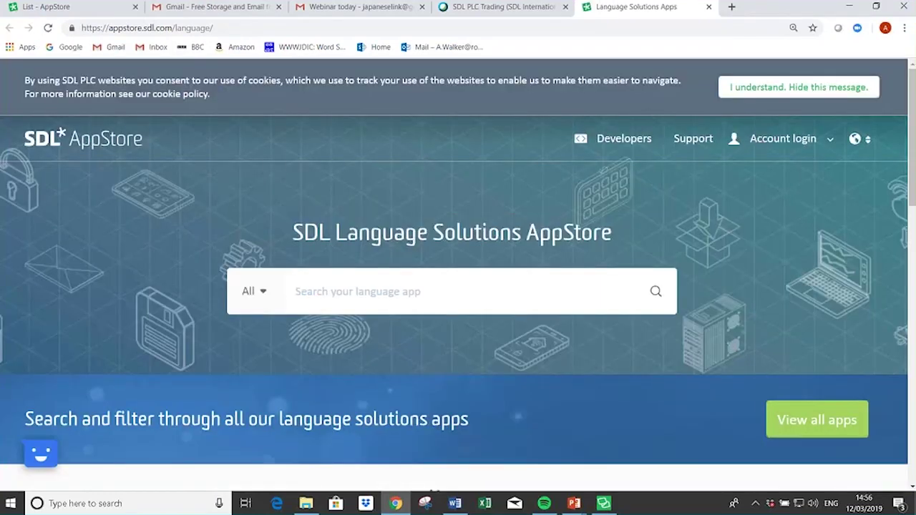
pyautogui.click(66, 7)
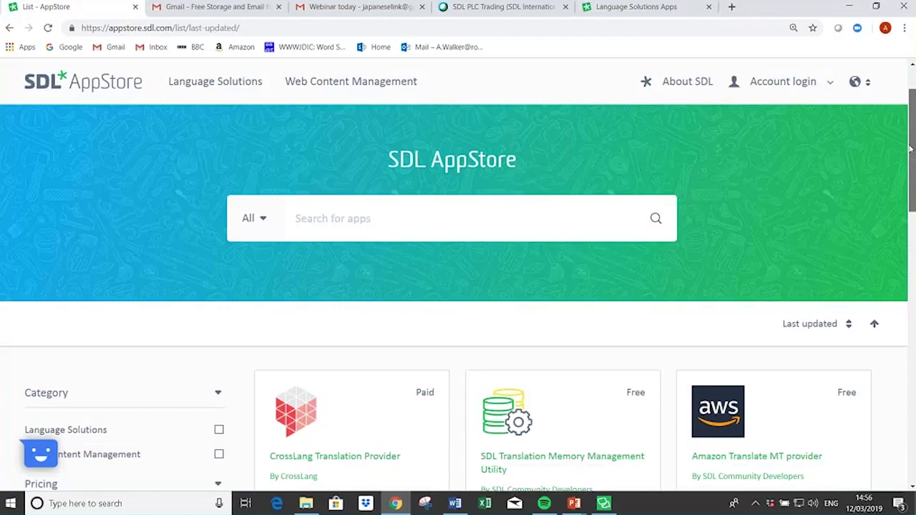
# Search the AppStore for "translation memory" across all products.
pyautogui.scroll(-1, 910, 148)
pyautogui.moveTo(910, 148)
pyautogui.mouseDown()
pyautogui.moveTo(909, 236)
pyautogui.moveTo(913, 150)
pyautogui.mouseUp()
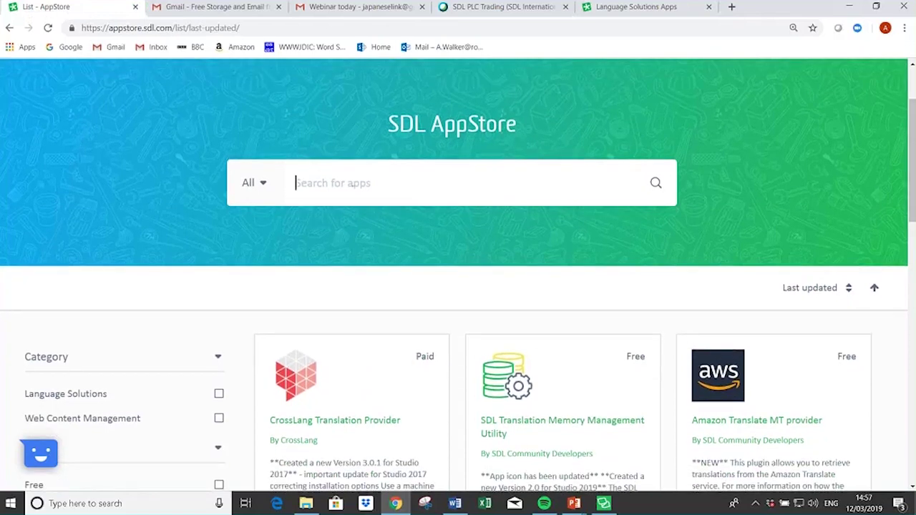
pyautogui.write('translatio')
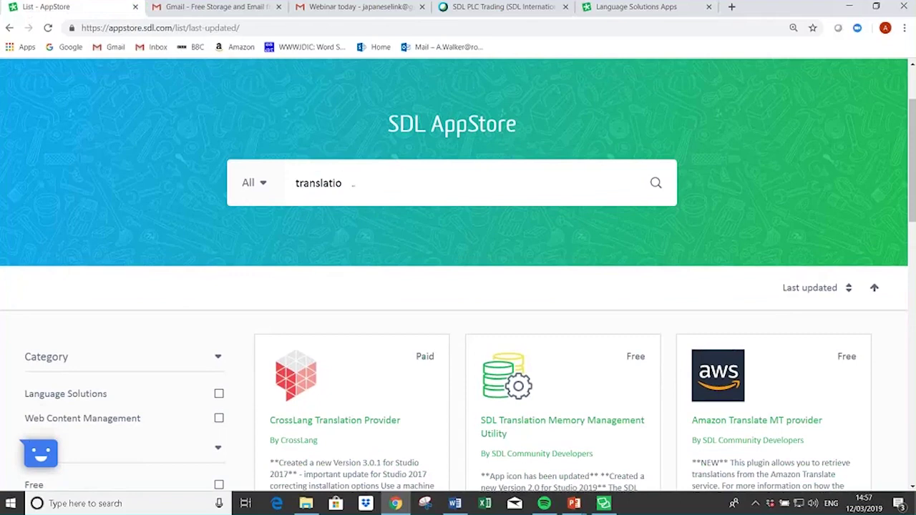
pyautogui.write('n memory')
pyautogui.click(264, 186)
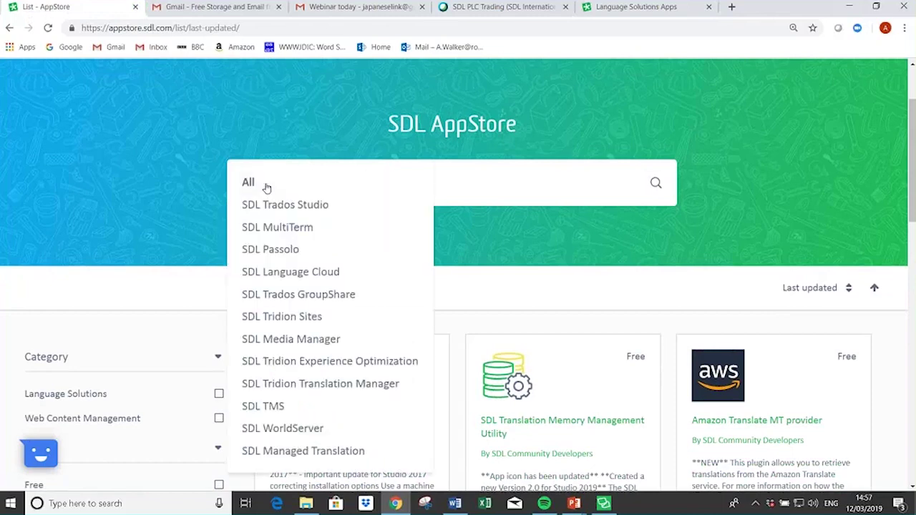
pyautogui.click(267, 187)
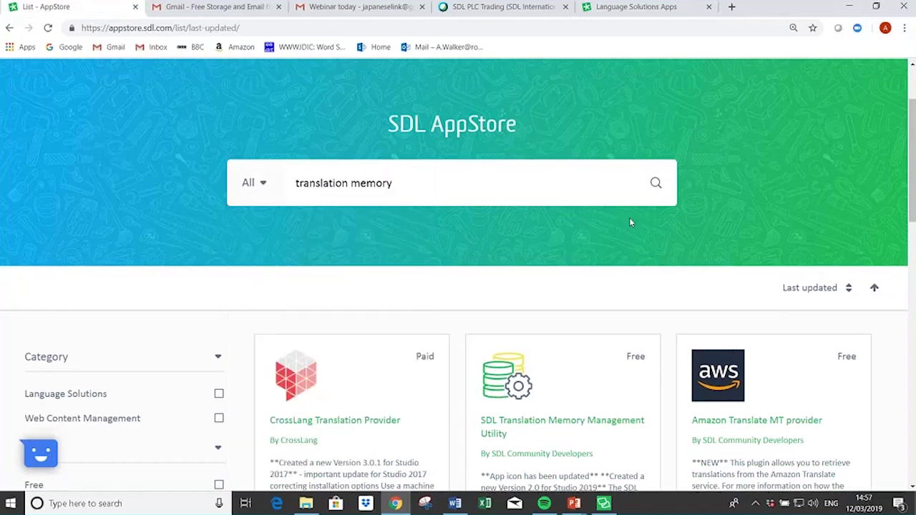
pyautogui.click(655, 184)
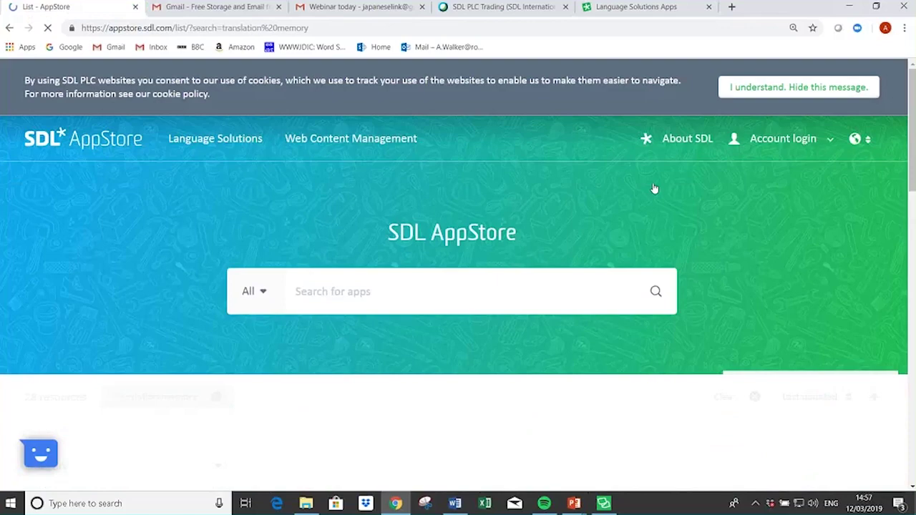
# Browse the matching apps and open the SDL Translation Memory Management Utility page to read its description.
pyautogui.moveTo(913, 139); pyautogui.dragTo(903, 229)
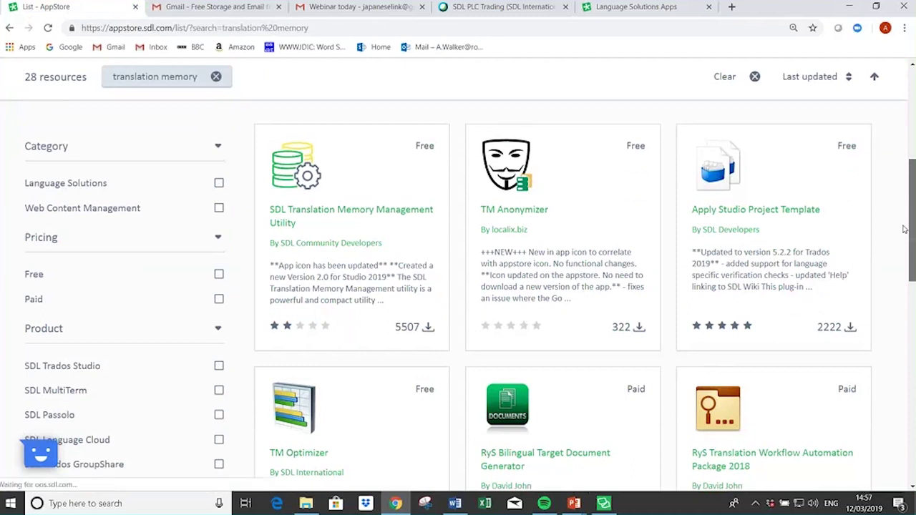
pyautogui.moveTo(904, 229); pyautogui.dragTo(908, 223)
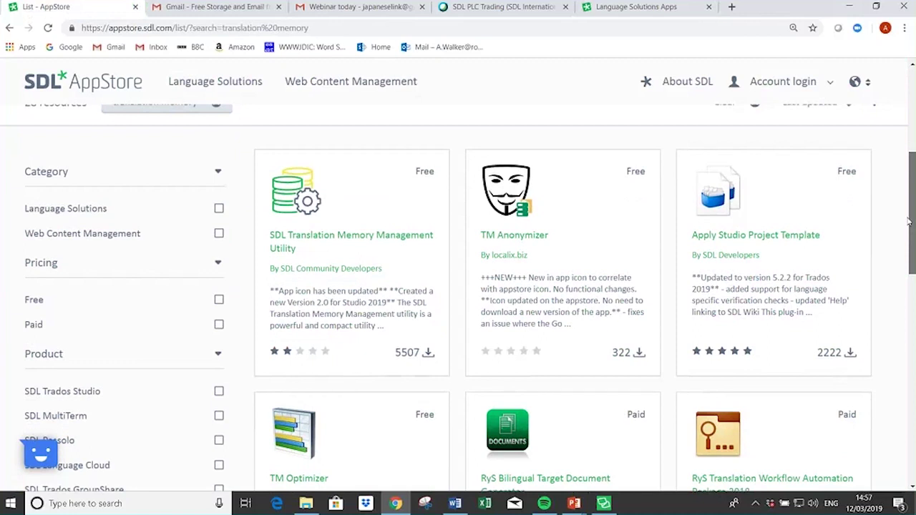
pyautogui.moveTo(907, 222); pyautogui.dragTo(908, 233)
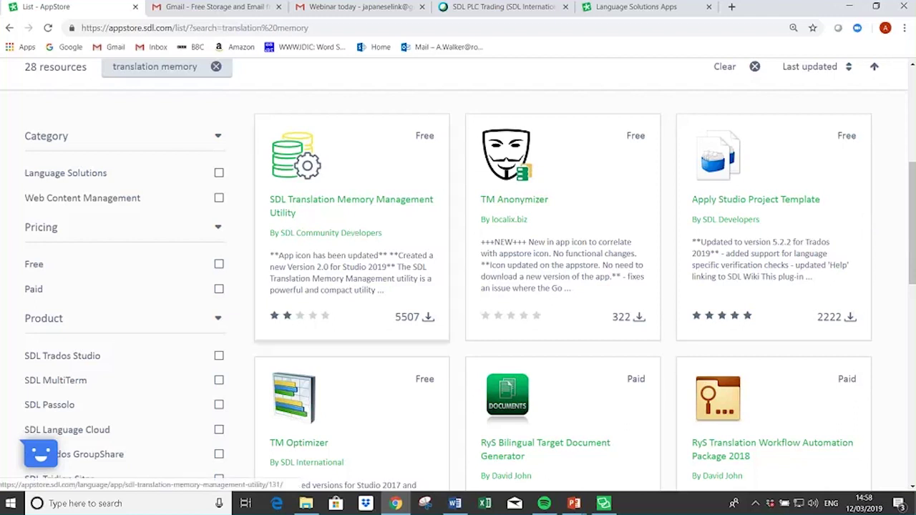
pyautogui.click(335, 213)
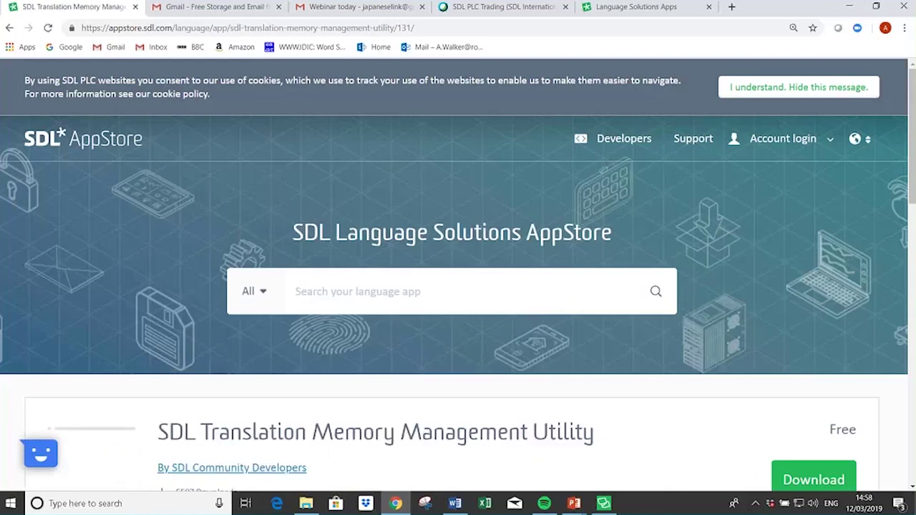
pyautogui.scroll(-1, 908, 200)
pyautogui.scroll(-4, 907, 200)
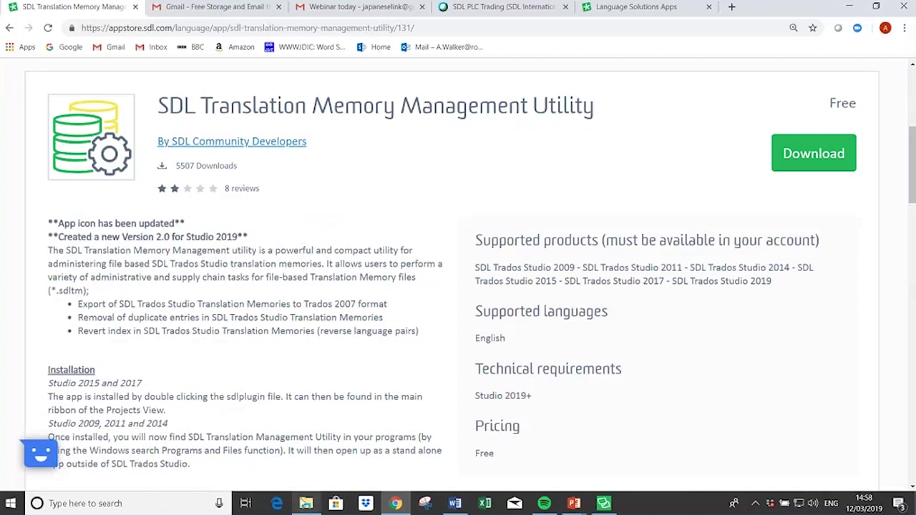
# Switch to File Explorer and open the Apps folder inside Session 2 to view the downloaded plugin files.
pyautogui.moveTo(306, 503)
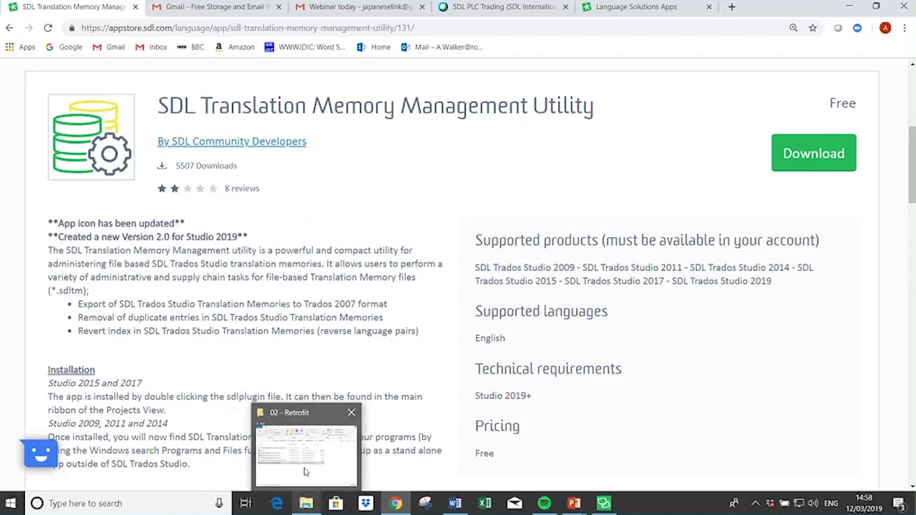
pyautogui.click(304, 472)
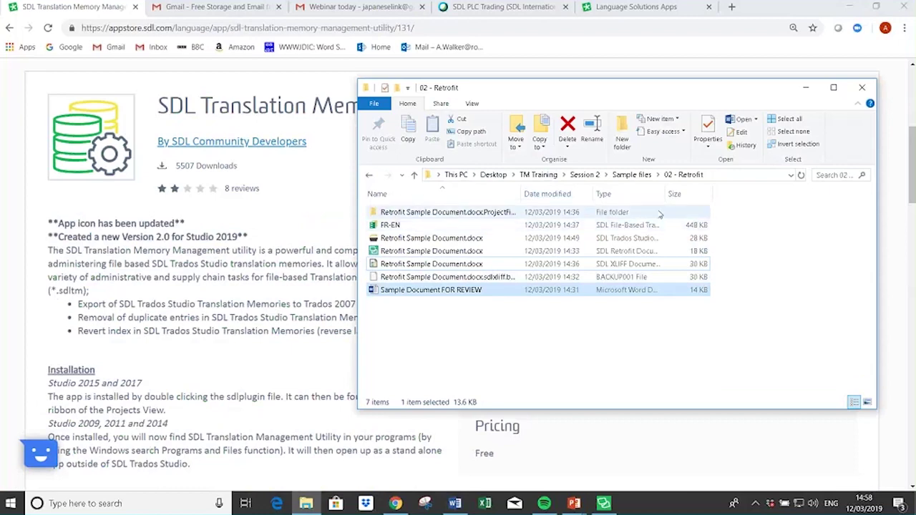
pyautogui.click(632, 179)
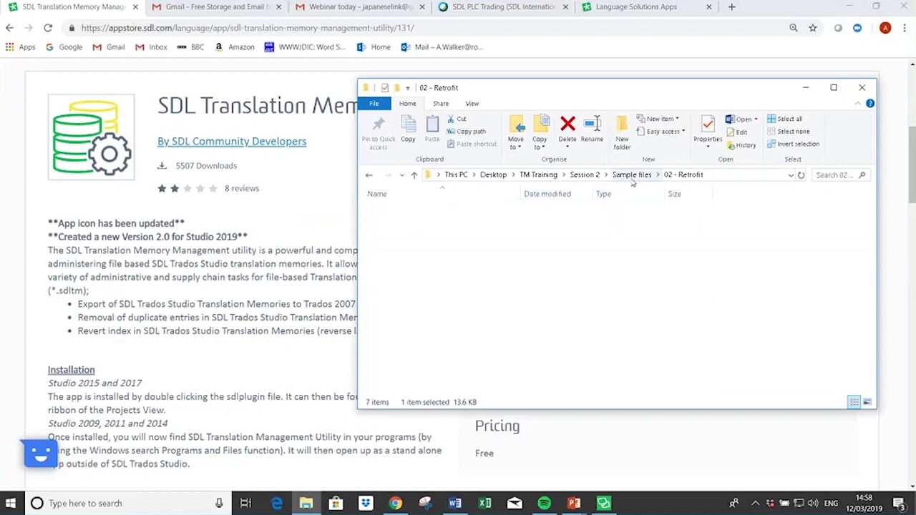
pyautogui.click(587, 175)
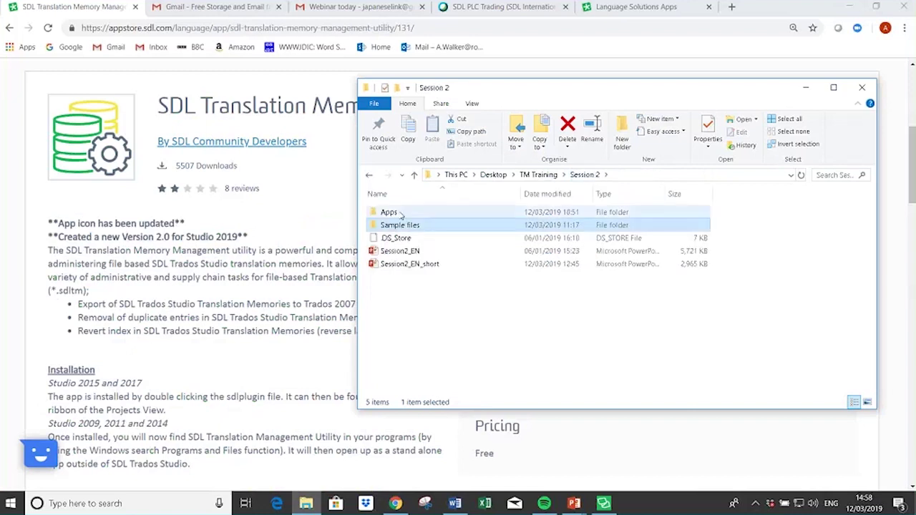
pyautogui.doubleClick(440, 213)
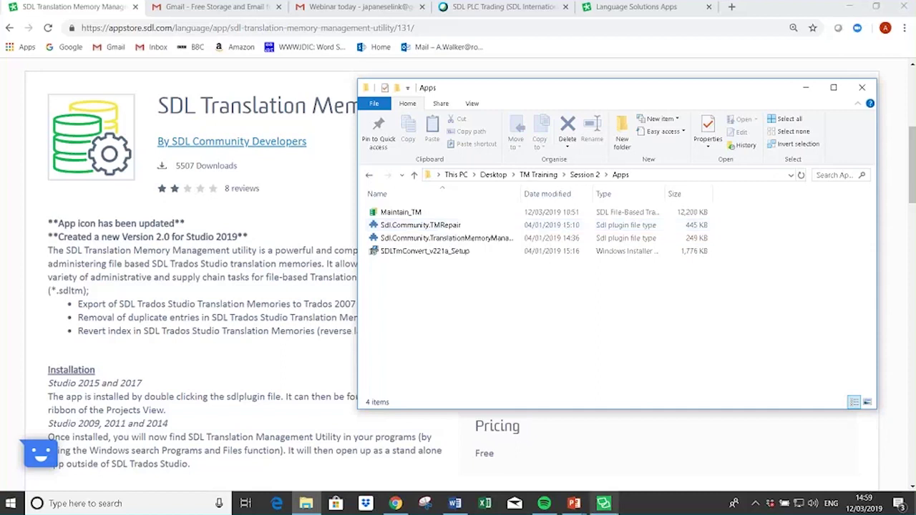
# Return to SDL Trados Studio and display its installed add-ins, including TMRepair and SDL TM Management.
pyautogui.moveTo(606, 505)
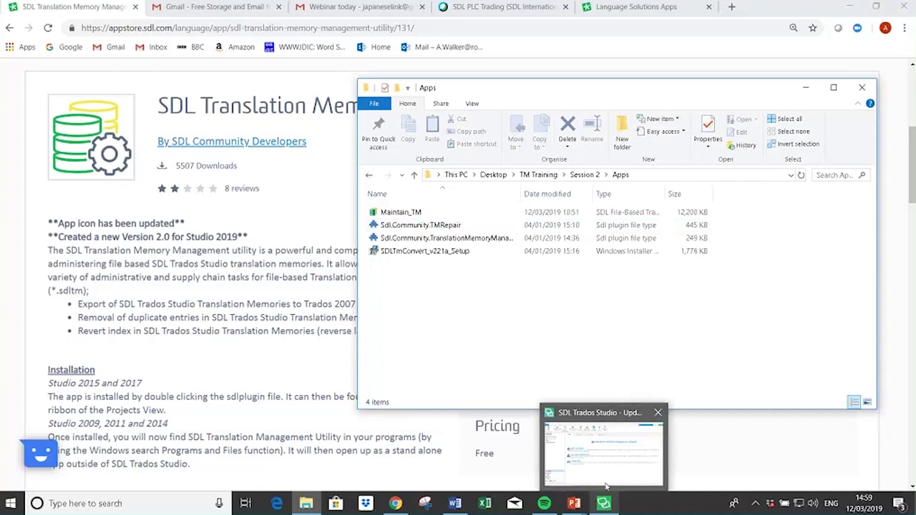
pyautogui.click(605, 485)
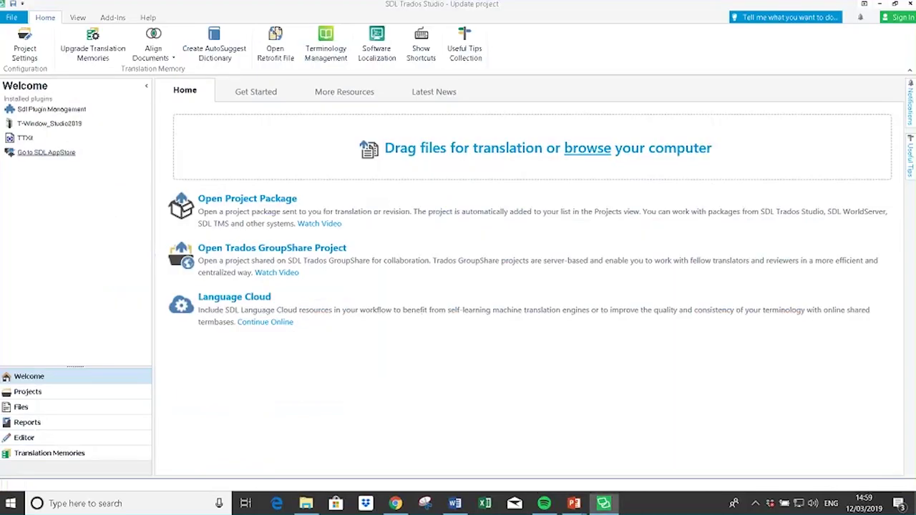
pyautogui.click(114, 19)
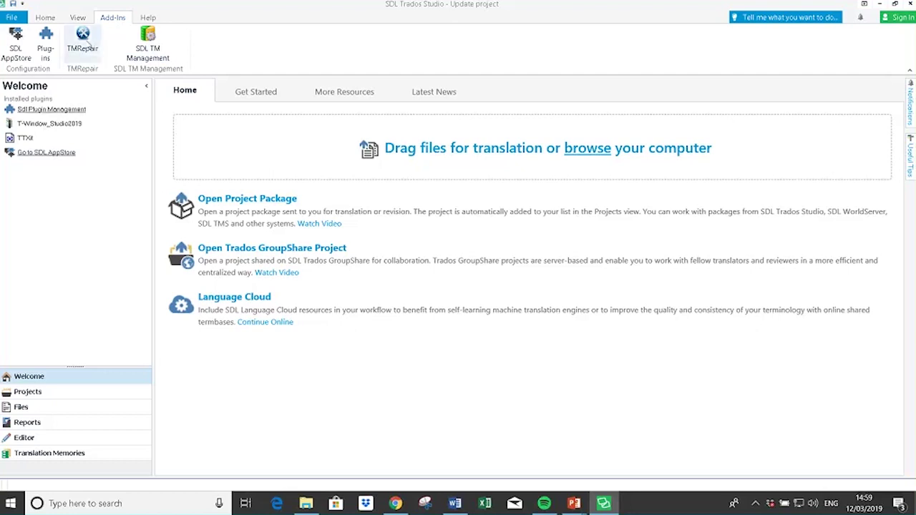
# Load Repair_TM from the 03 - Apps sample folder into TMRepair, run an integrity check on it and close the tool.
pyautogui.click(82, 39)
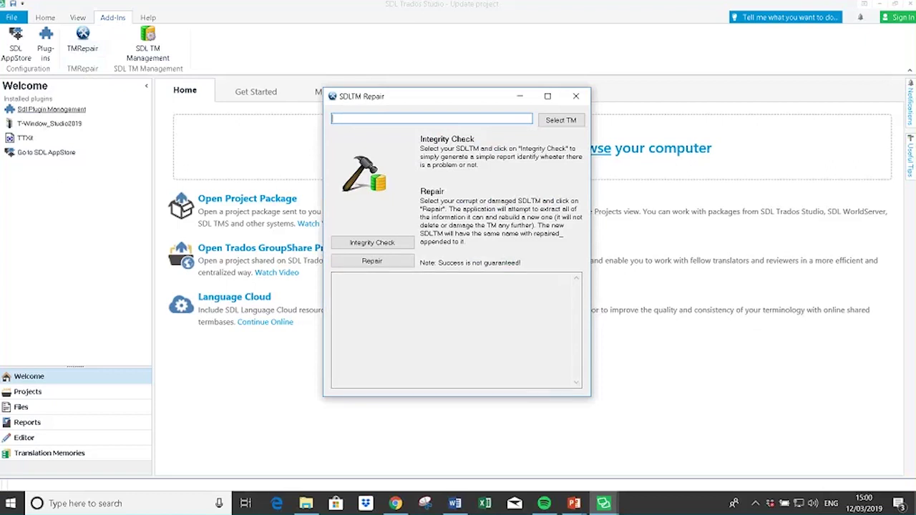
pyautogui.click(562, 122)
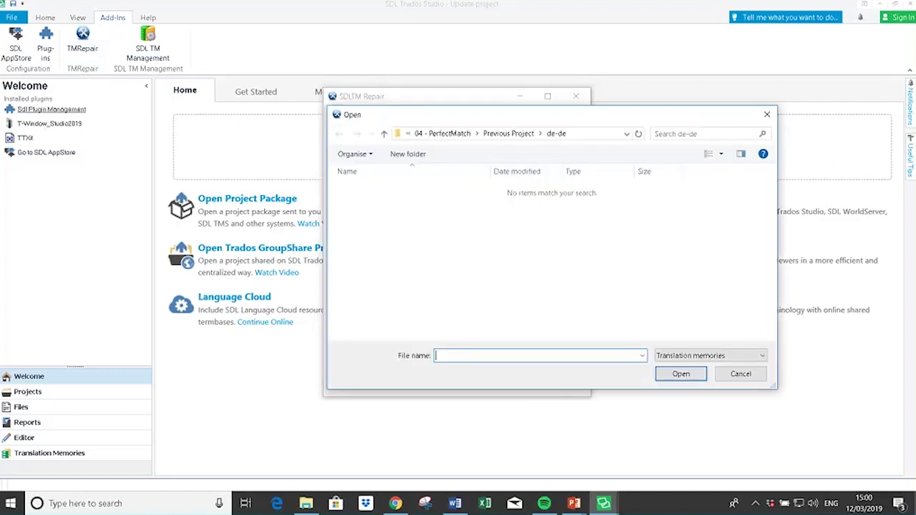
pyautogui.click(440, 133)
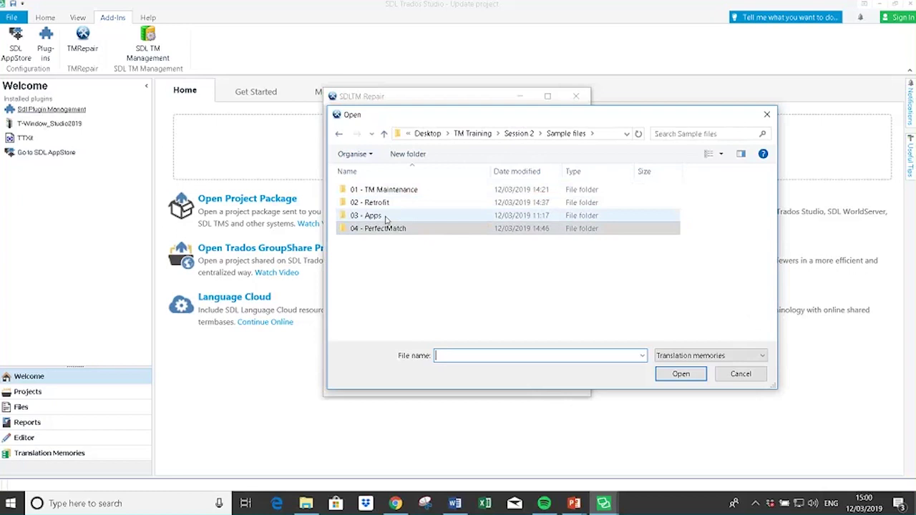
pyautogui.doubleClick(385, 217)
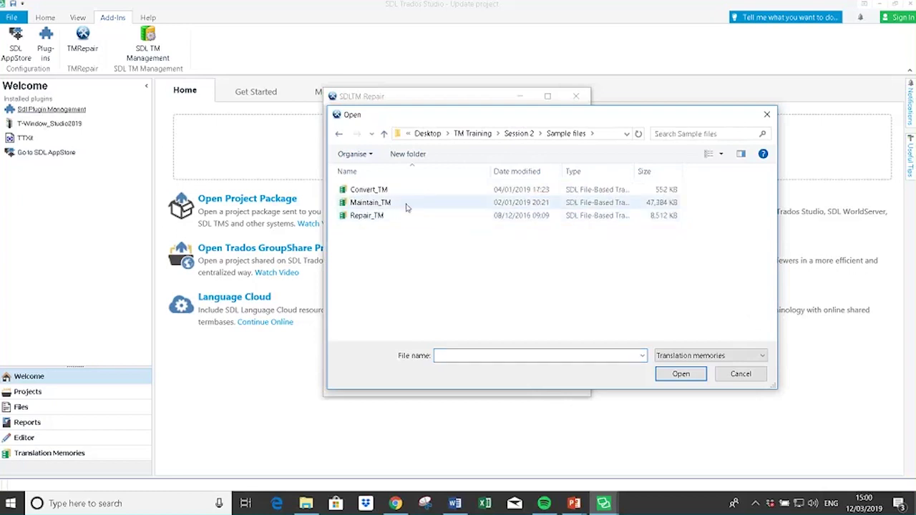
pyautogui.click(386, 217)
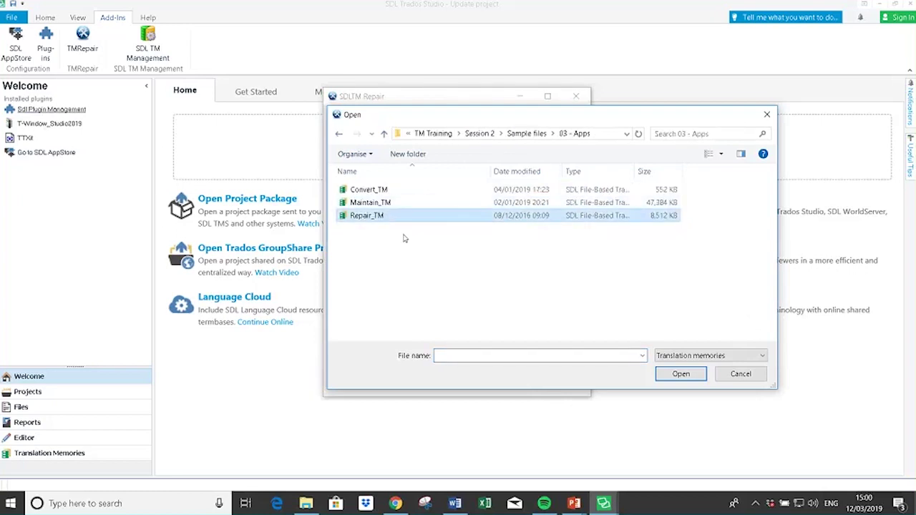
pyautogui.click(679, 374)
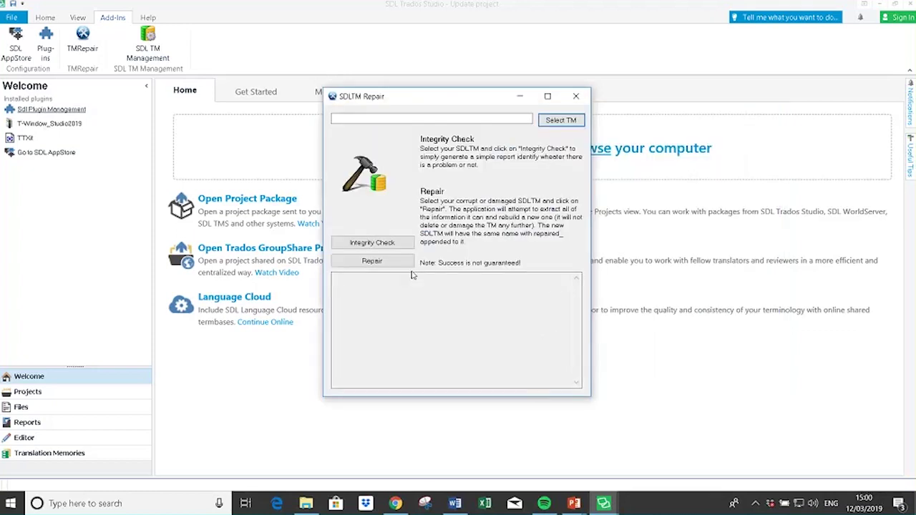
pyautogui.click(372, 243)
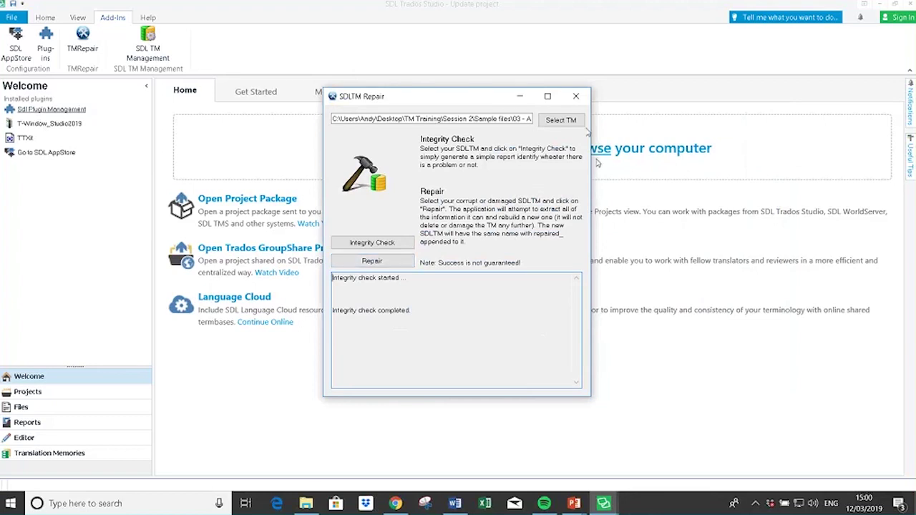
pyautogui.click(580, 98)
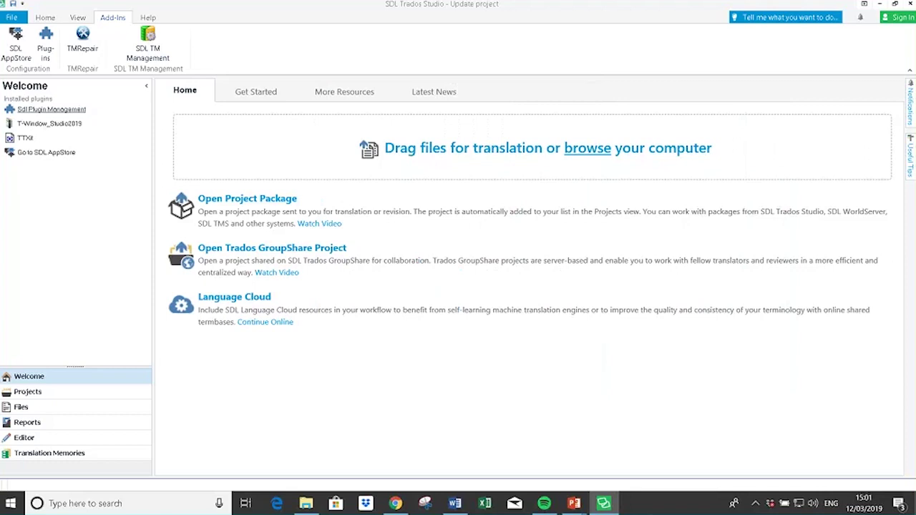
# Open SDL TM Management and review the options of the Export for Trados 2017, Remove Duplicates and Reverse Index tasks.
pyautogui.click(149, 37)
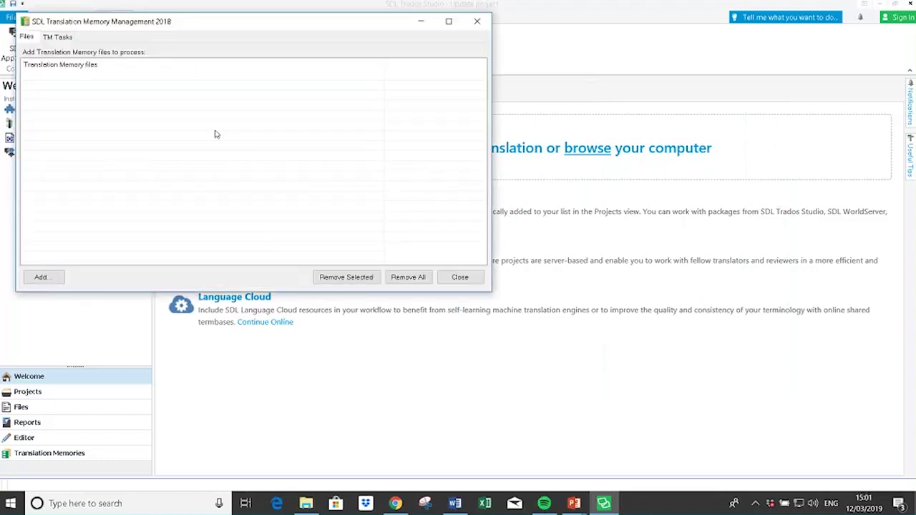
pyautogui.click(58, 38)
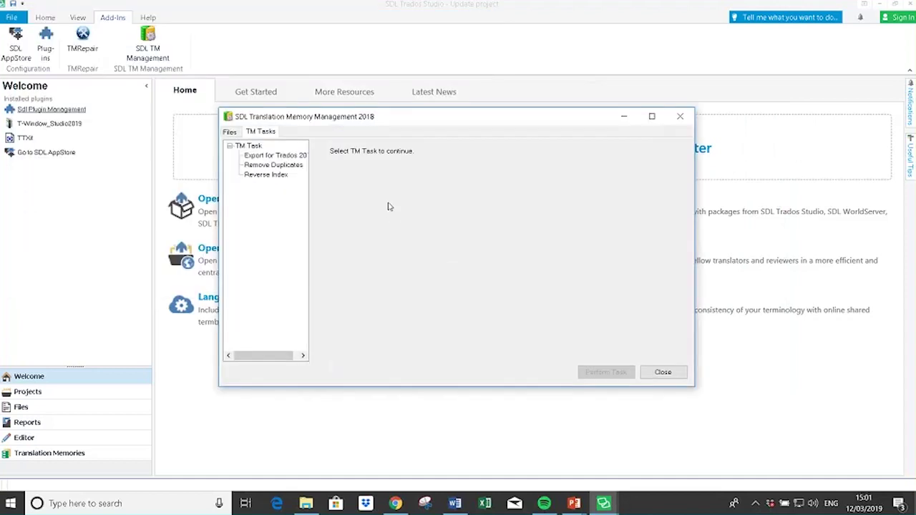
pyautogui.click(301, 161)
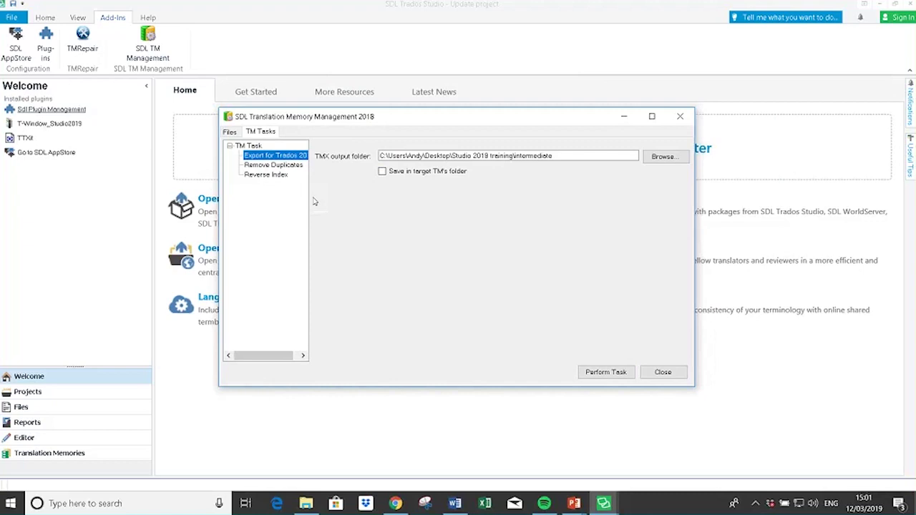
pyautogui.click(276, 166)
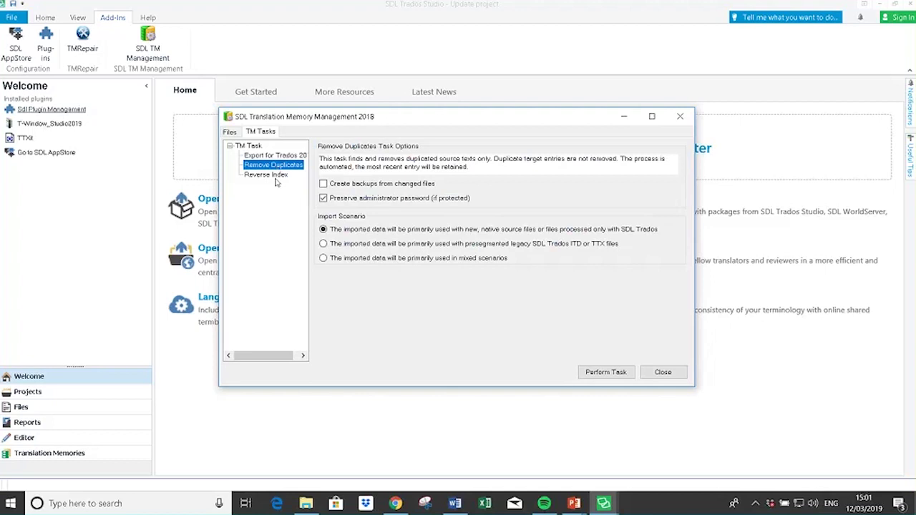
pyautogui.click(265, 176)
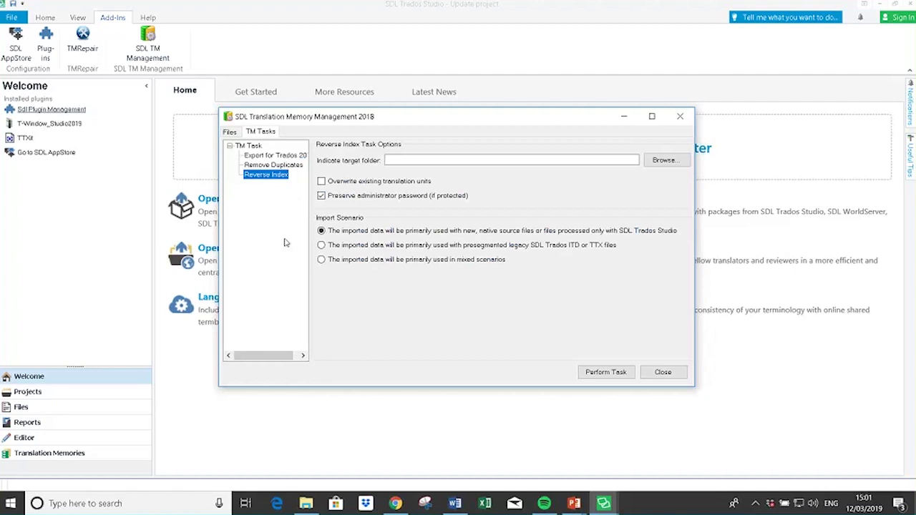
pyautogui.click(268, 166)
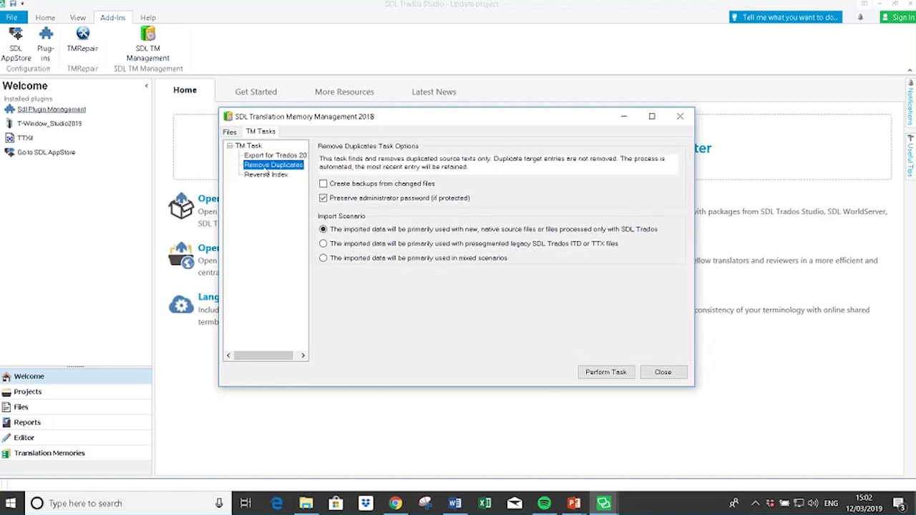
# Add Maintain_TM from the 03 - Apps folder to the translation memory files to process.
pyautogui.click(229, 133)
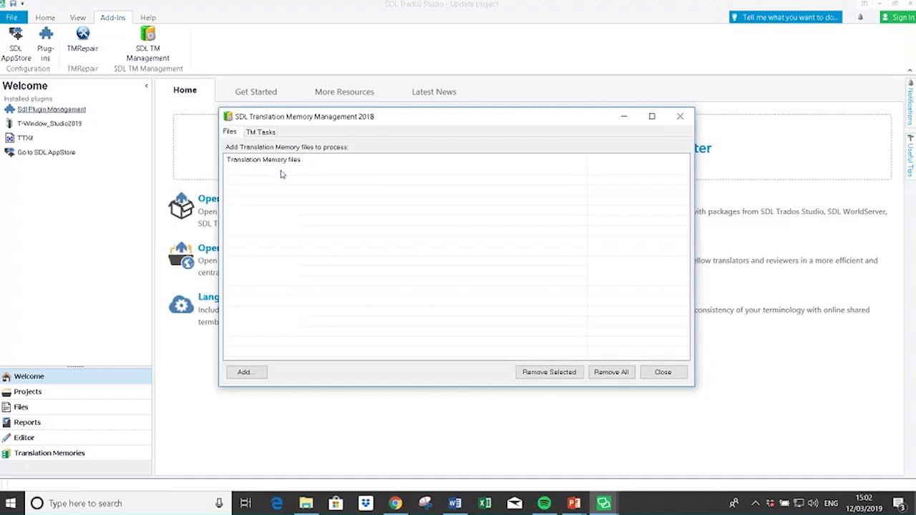
pyautogui.click(269, 377)
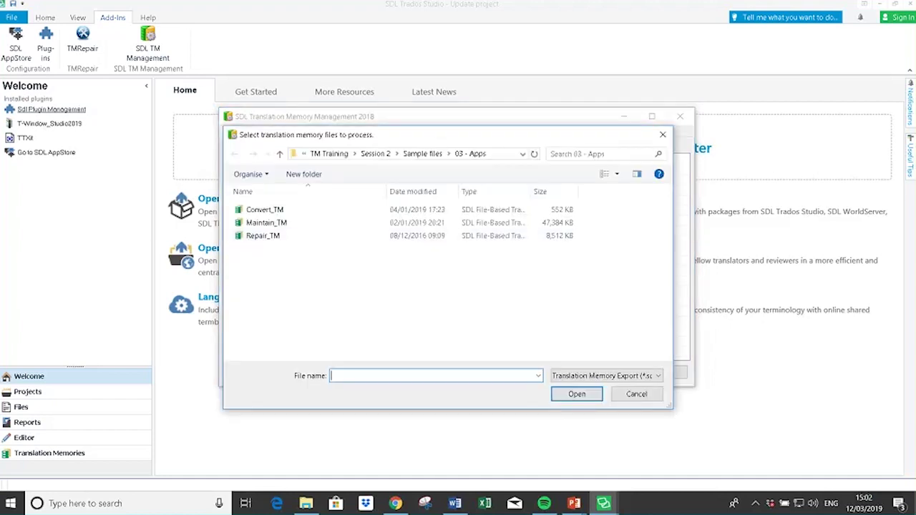
pyautogui.click(281, 226)
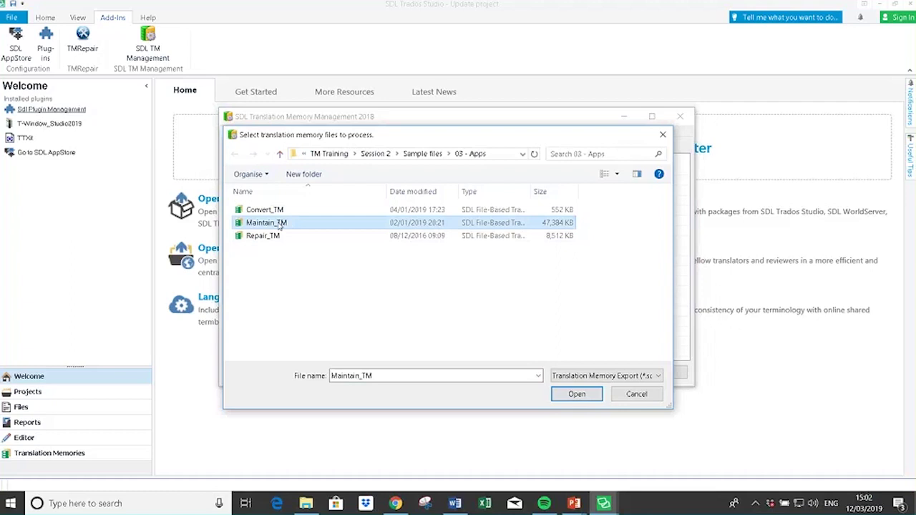
pyautogui.click(577, 394)
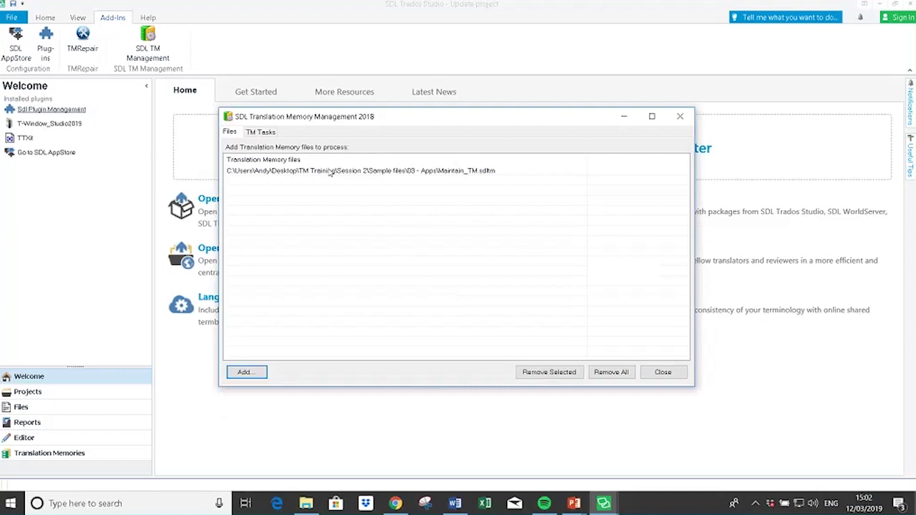
# Run the Remove Duplicates task on Maintain_TM with the import scenario for new, native source files.
pyautogui.click(262, 134)
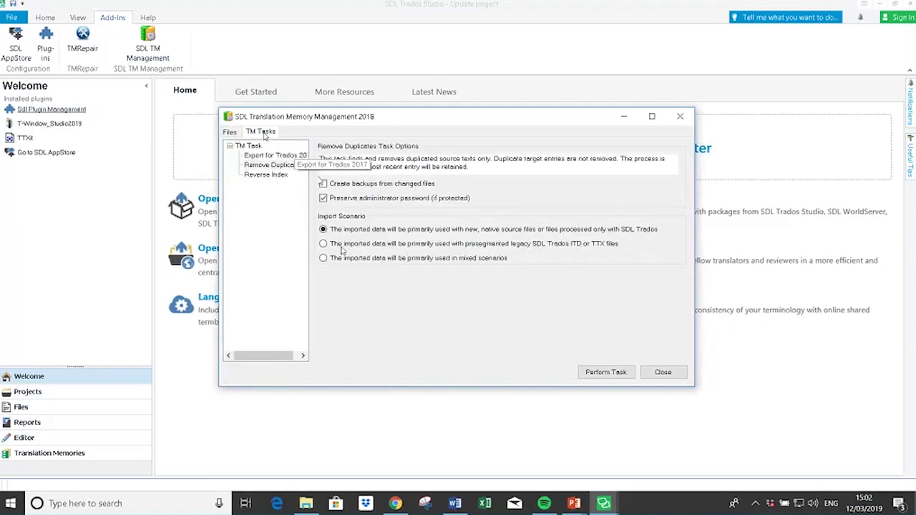
pyautogui.click(275, 166)
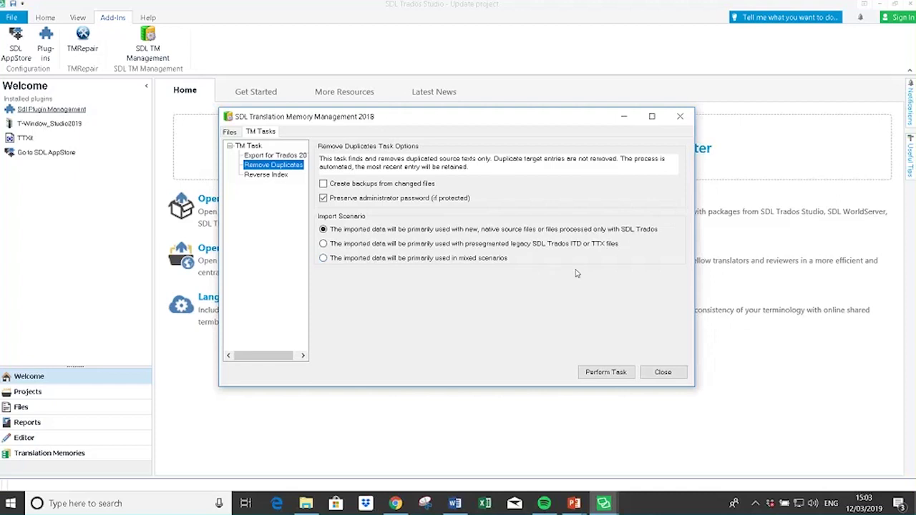
pyautogui.click(611, 375)
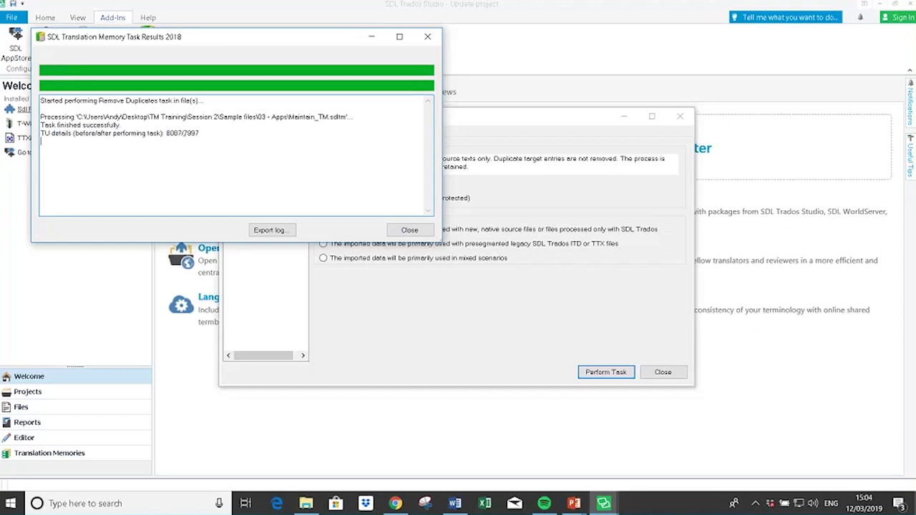
# Examine the before and after translation unit counts in the task results and close the management utility.
pyautogui.doubleClick(191, 134)
pyautogui.moveTo(165, 133); pyautogui.dragTo(182, 134)
pyautogui.click(417, 230)
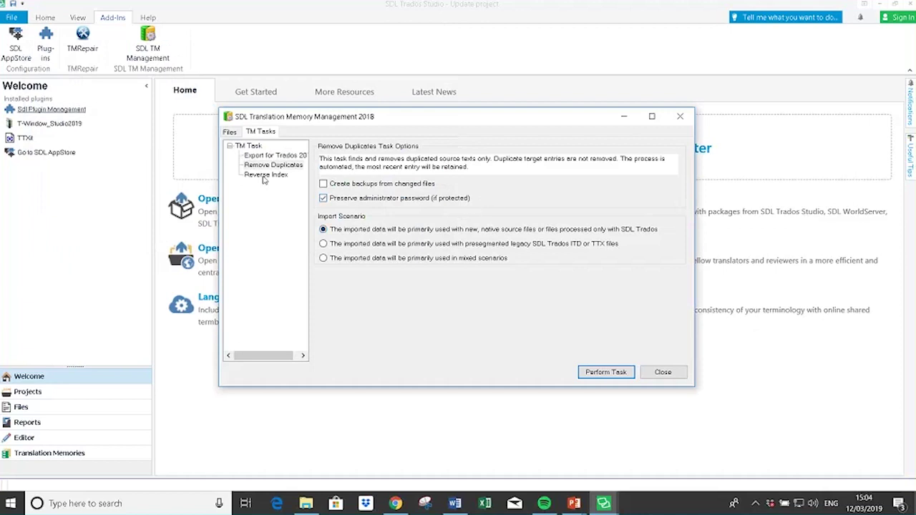
pyautogui.click(662, 373)
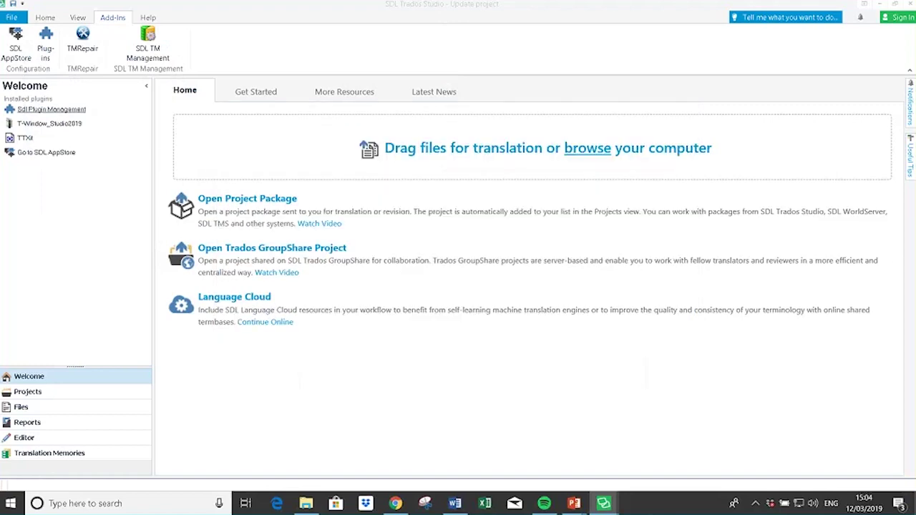
# Open Maintain_TM from the 03 - Apps folder in the Translation Memories view and select translation unit 21.
pyautogui.click(71, 453)
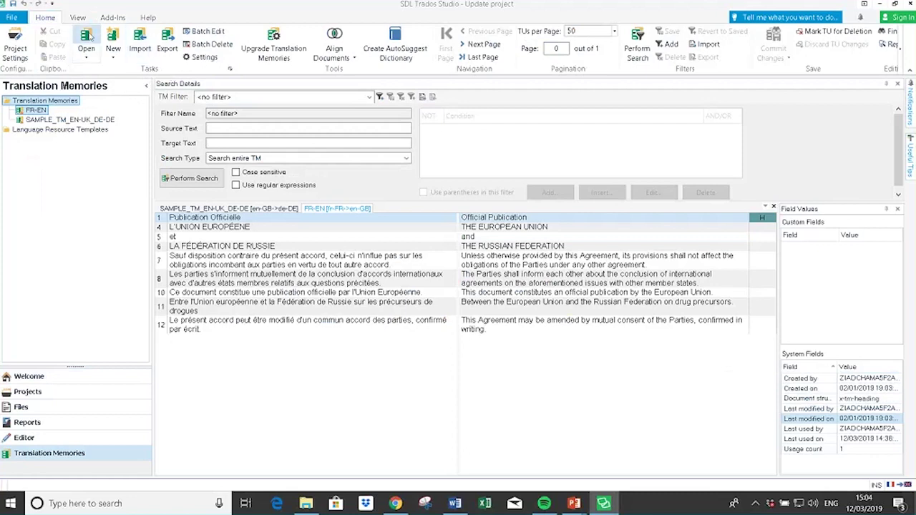
pyautogui.click(87, 37)
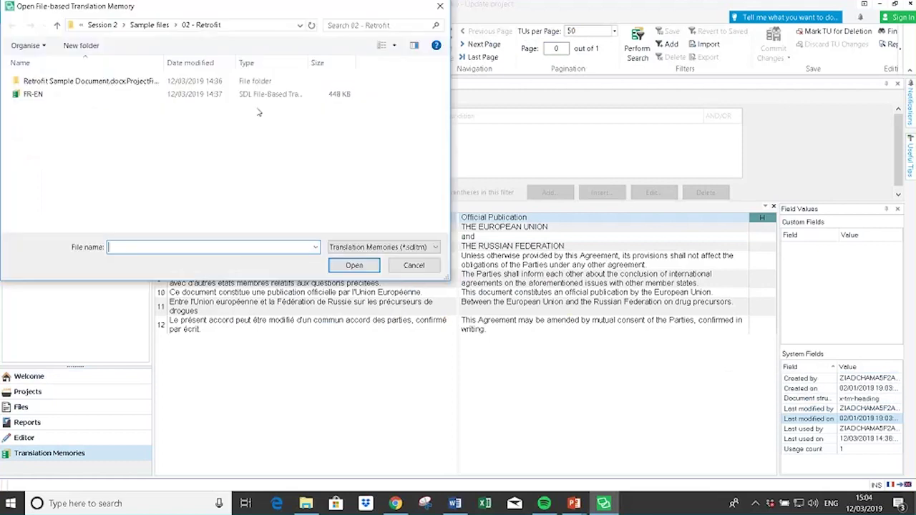
pyautogui.click(148, 24)
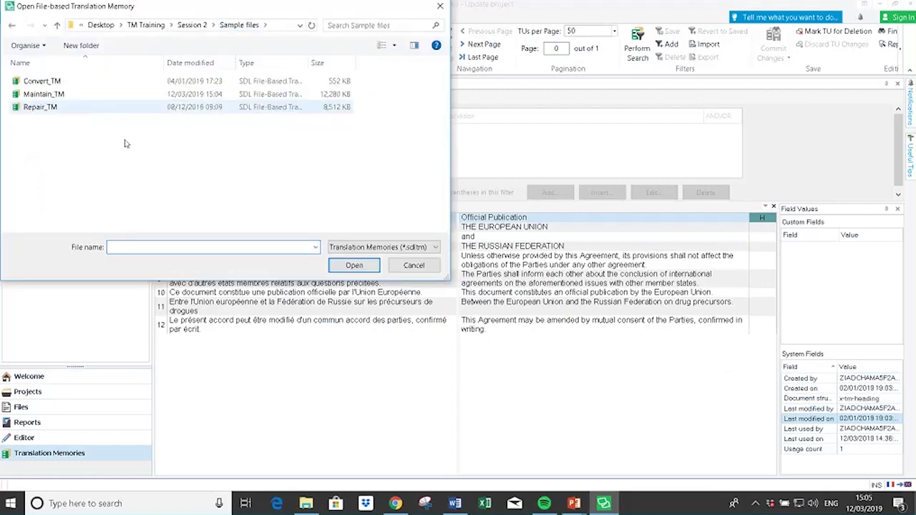
pyautogui.click(91, 98)
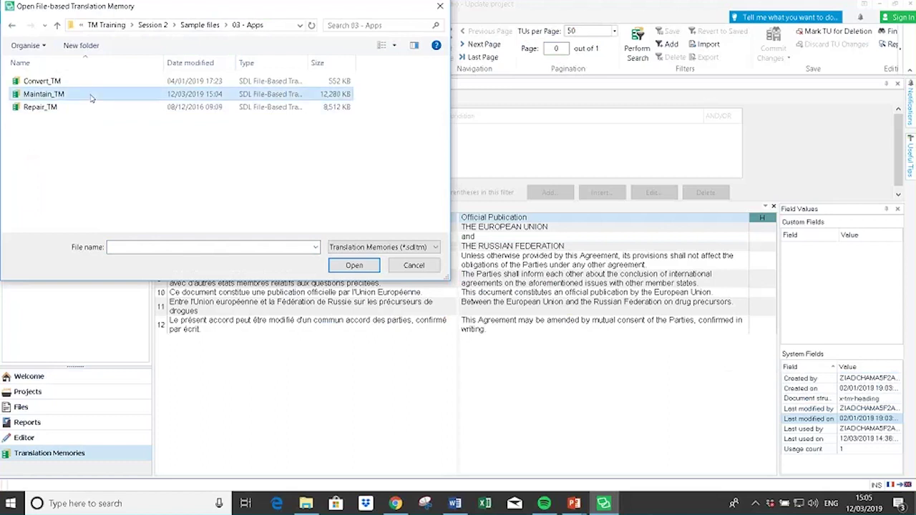
pyautogui.click(354, 265)
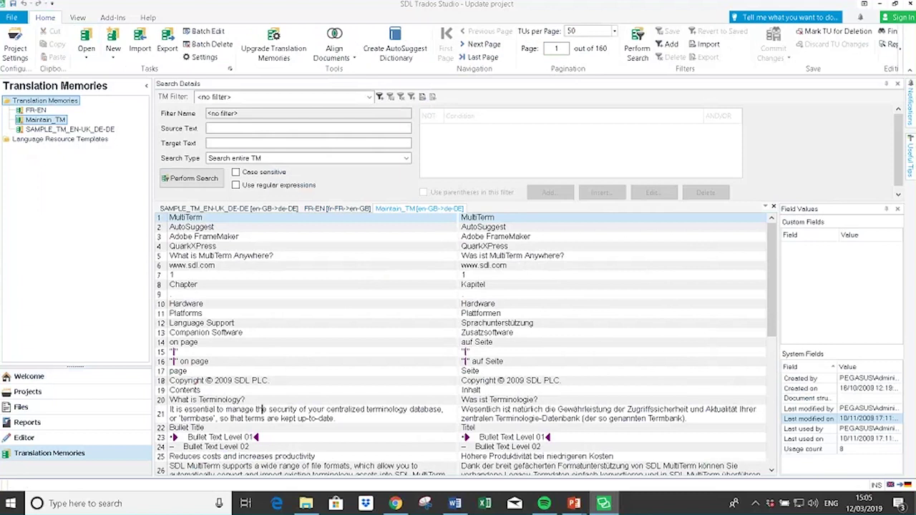
pyautogui.click(262, 410)
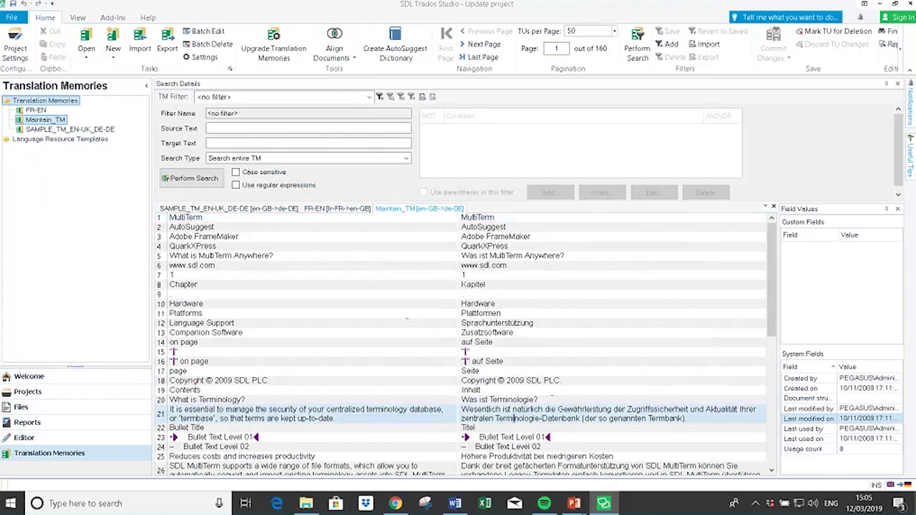
# Return to the installed add-ins, reopen SDL TM Management and add Maintain_TM to the files to process.
pyautogui.click(29, 376)
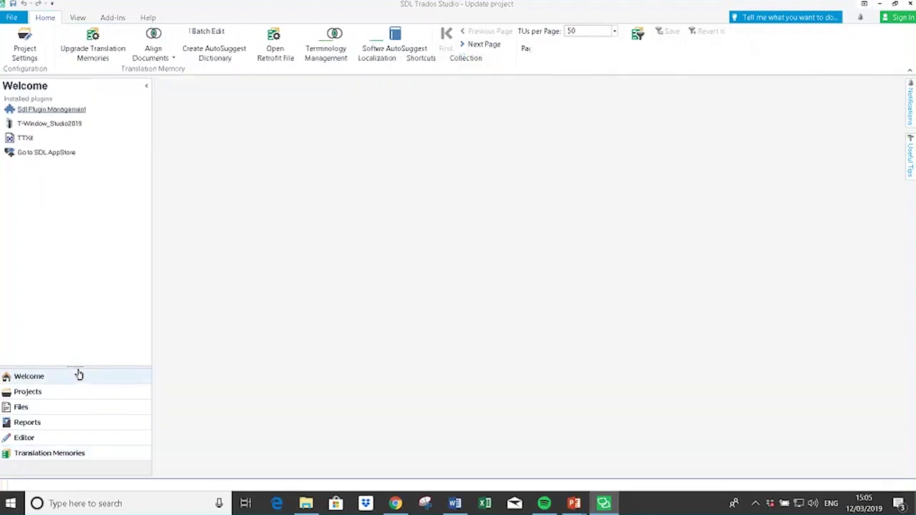
pyautogui.click(112, 17)
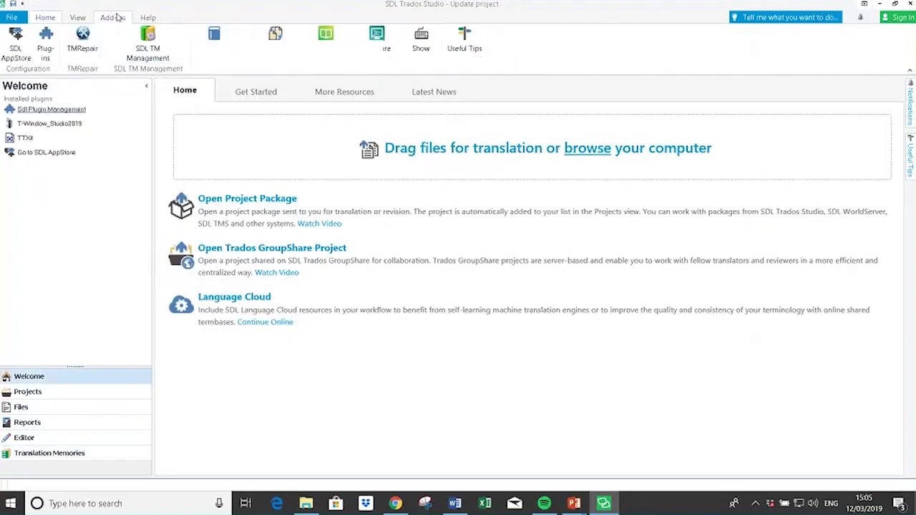
pyautogui.click(147, 42)
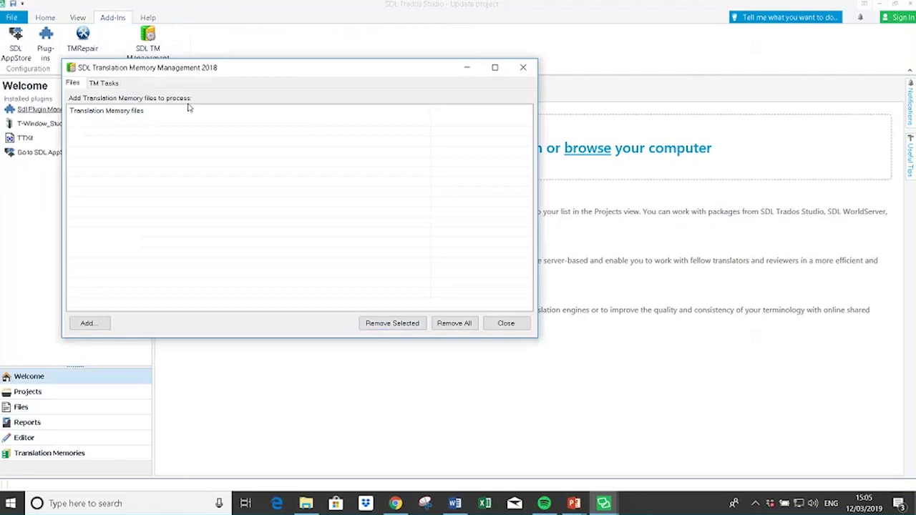
pyautogui.click(89, 323)
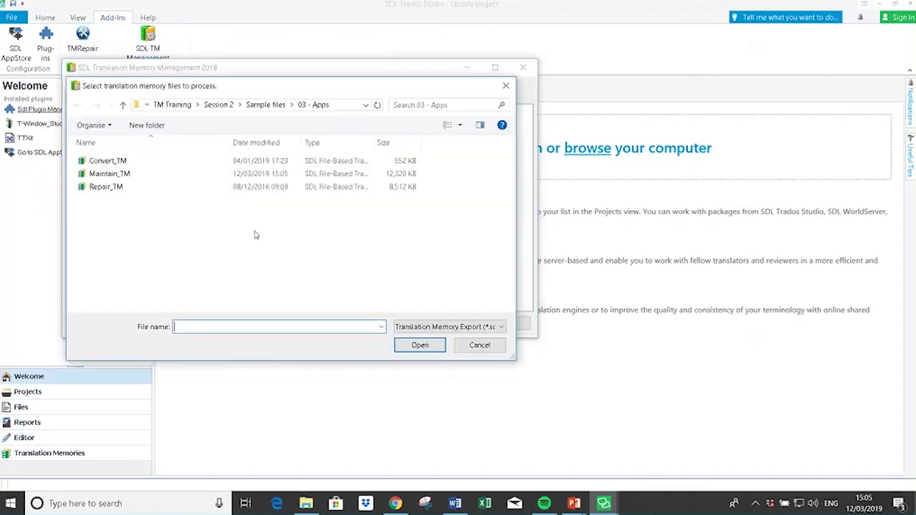
pyautogui.click(125, 174)
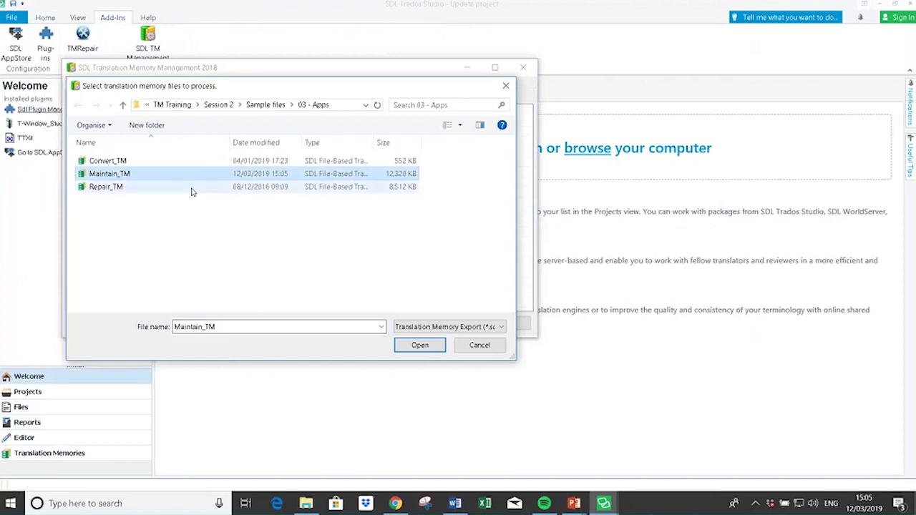
pyautogui.click(422, 345)
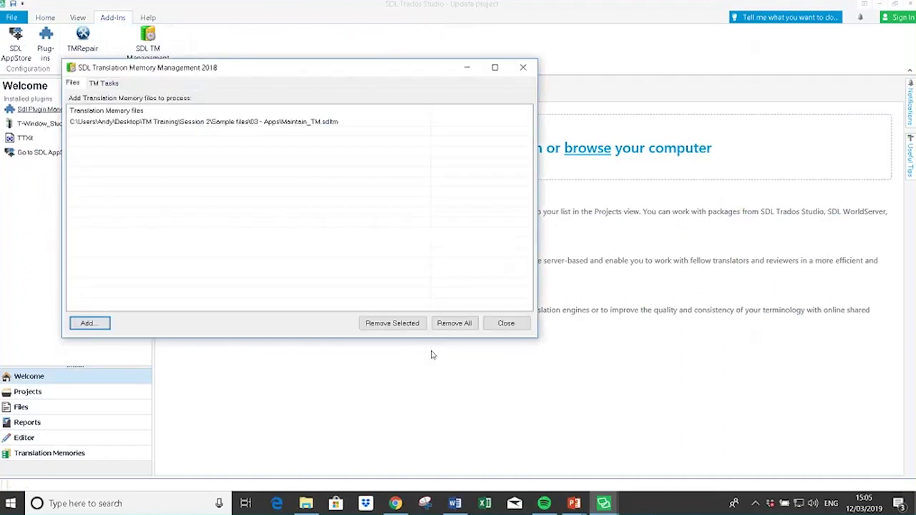
# Choose the Reverse Index task and browse for its target folder down to TM Training, Session 2, Sample files, 03 - Apps on the desktop.
pyautogui.click(106, 83)
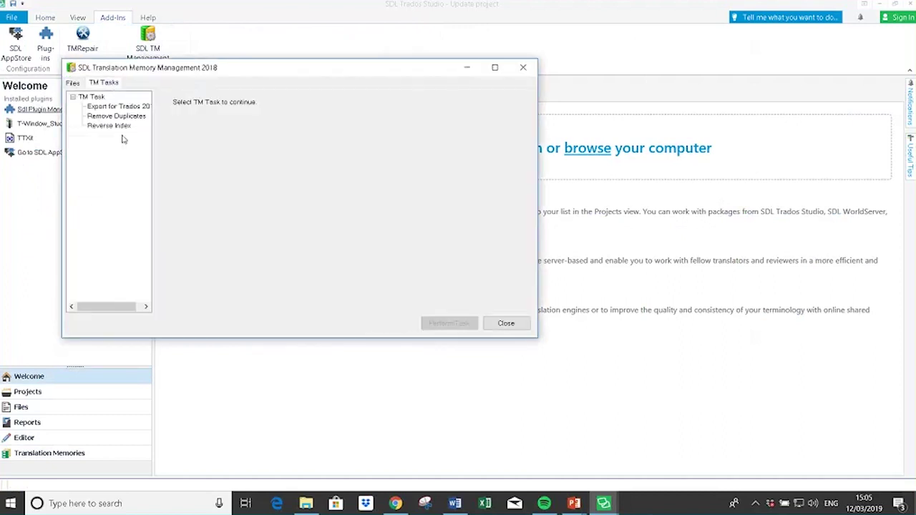
pyautogui.click(101, 126)
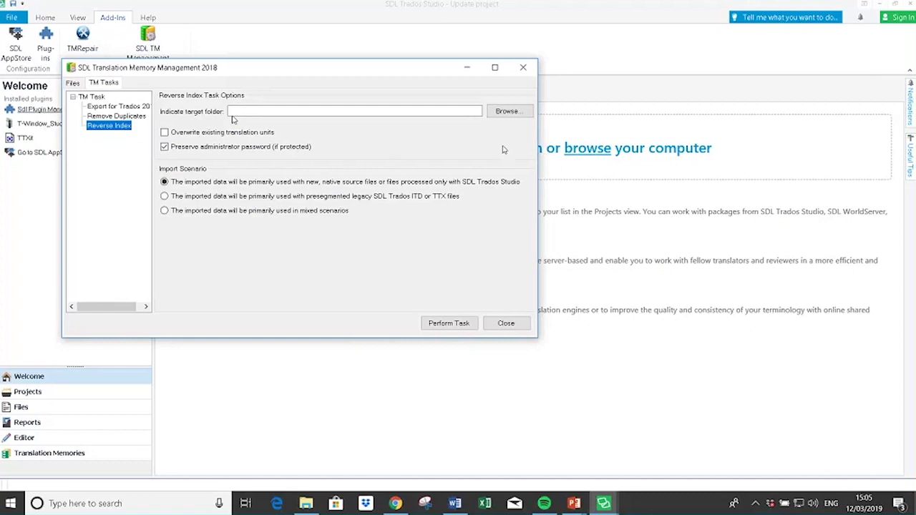
pyautogui.click(507, 112)
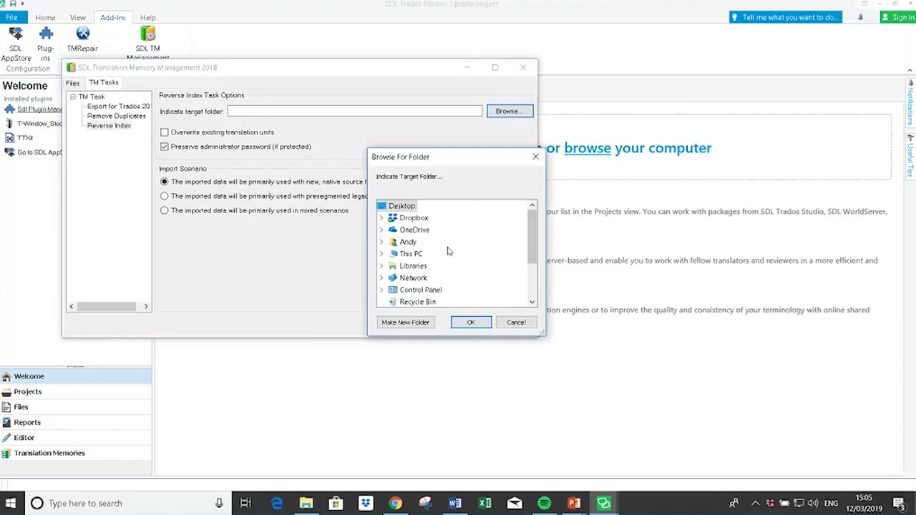
pyautogui.doubleClick(410, 242)
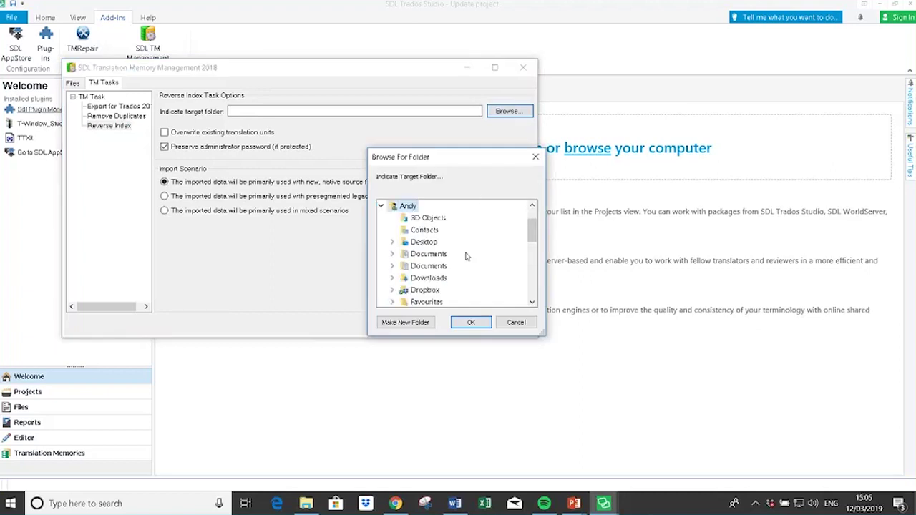
pyautogui.doubleClick(429, 243)
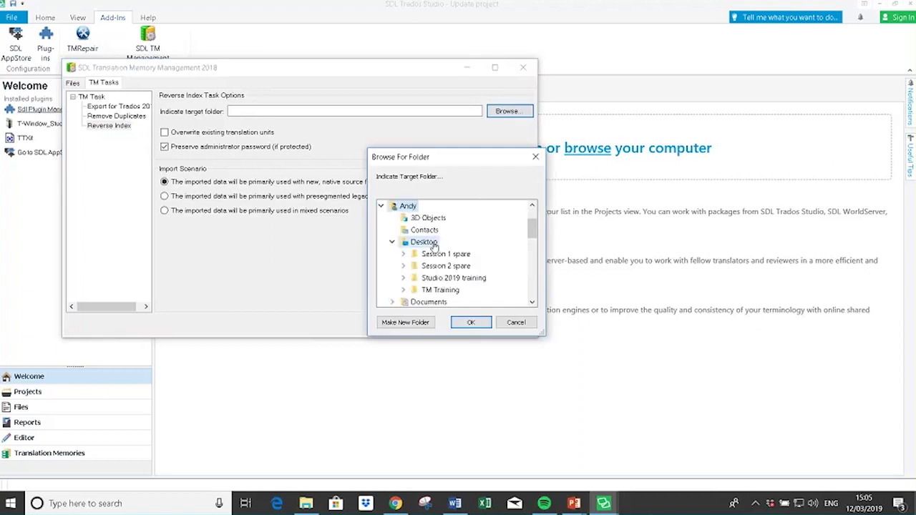
pyautogui.doubleClick(438, 290)
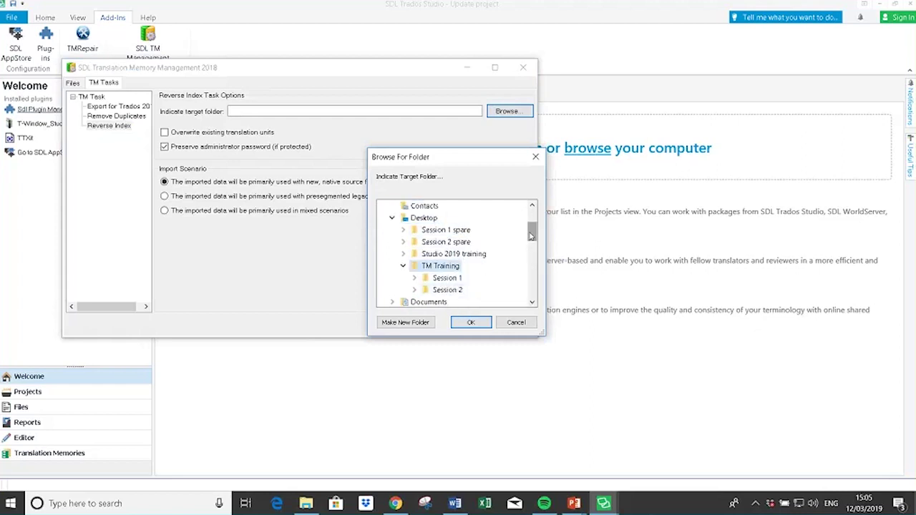
pyautogui.scroll(-1, 531, 236)
pyautogui.doubleClick(447, 254)
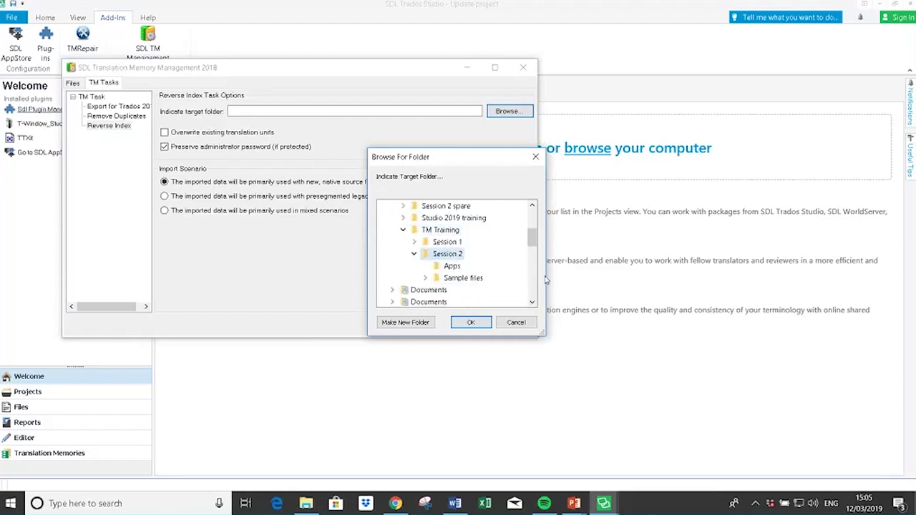
pyautogui.doubleClick(462, 277)
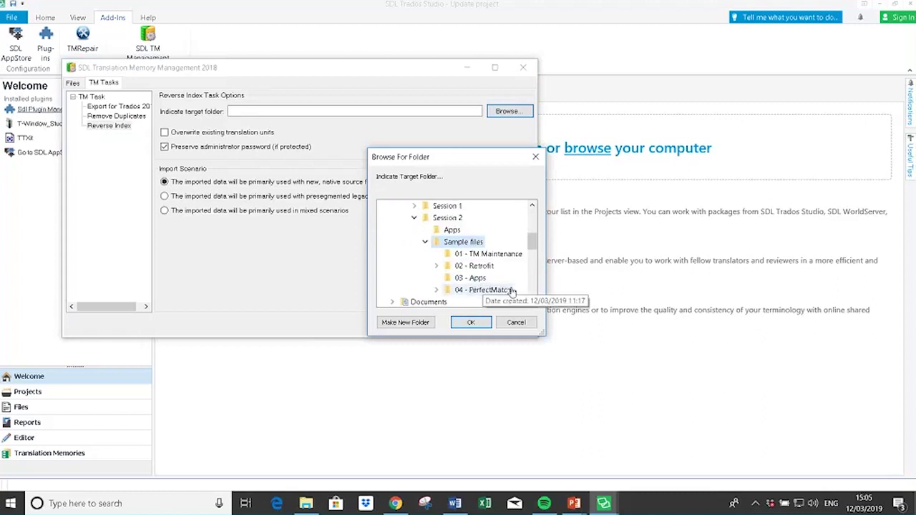
pyautogui.click(470, 279)
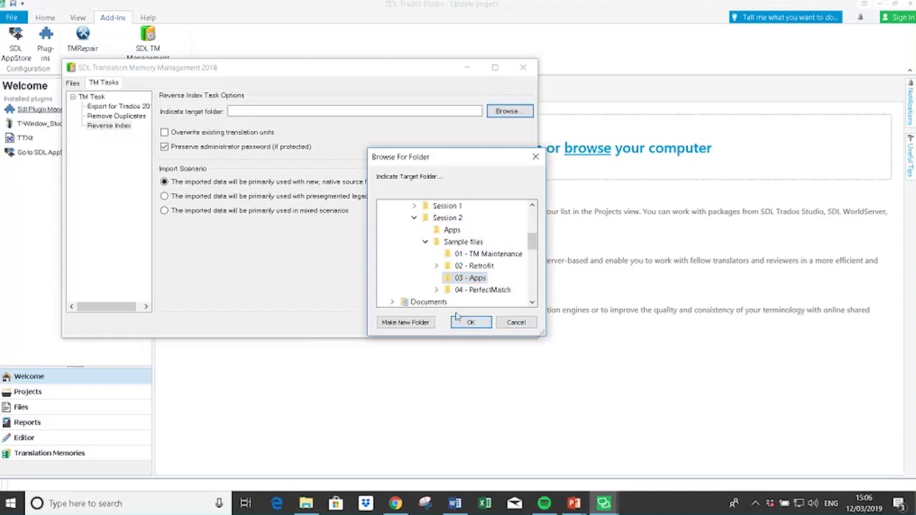
# Create a folder named "reversed tm" inside 03 - Apps and set it as the task's target folder.
pyautogui.click(419, 322)
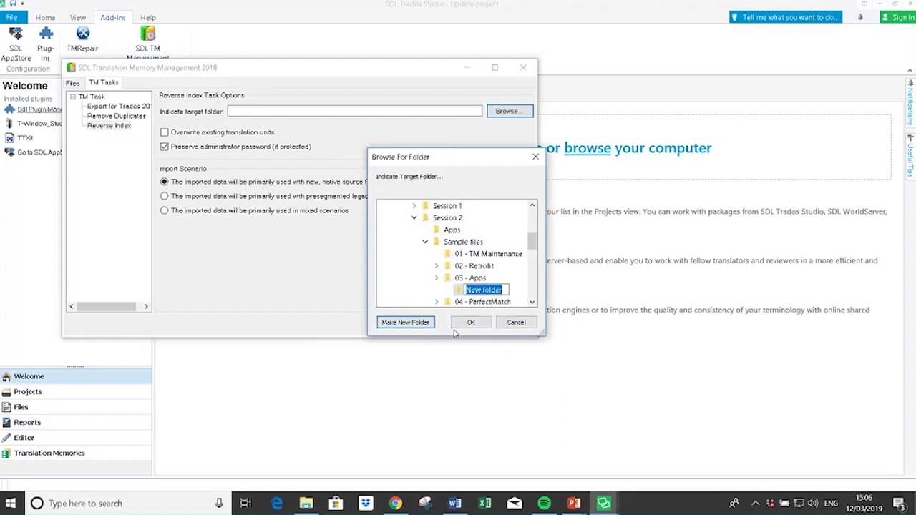
pyautogui.write('reversed')
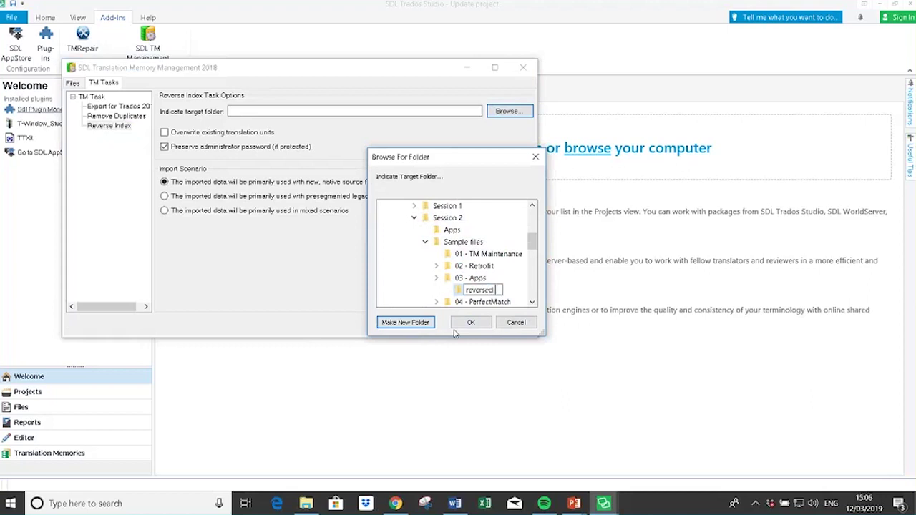
pyautogui.write(' tms')
pyautogui.press('Escape')
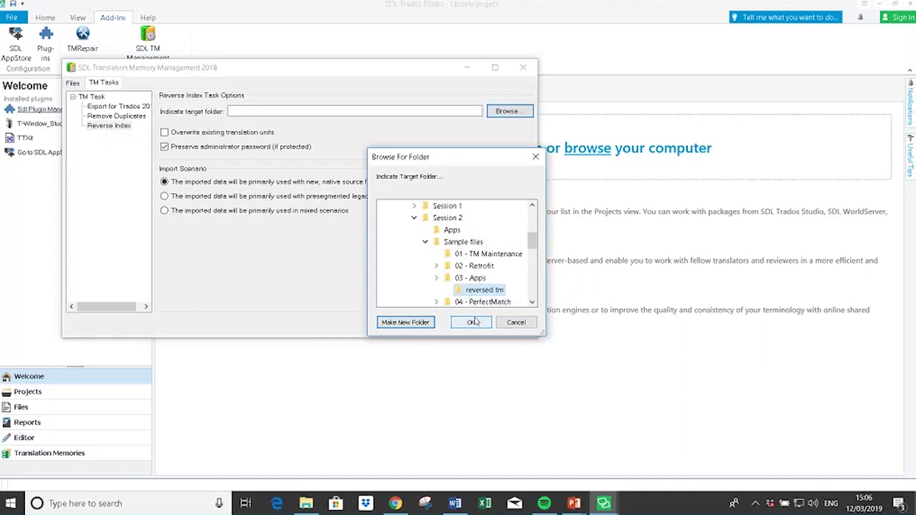
pyautogui.click(474, 323)
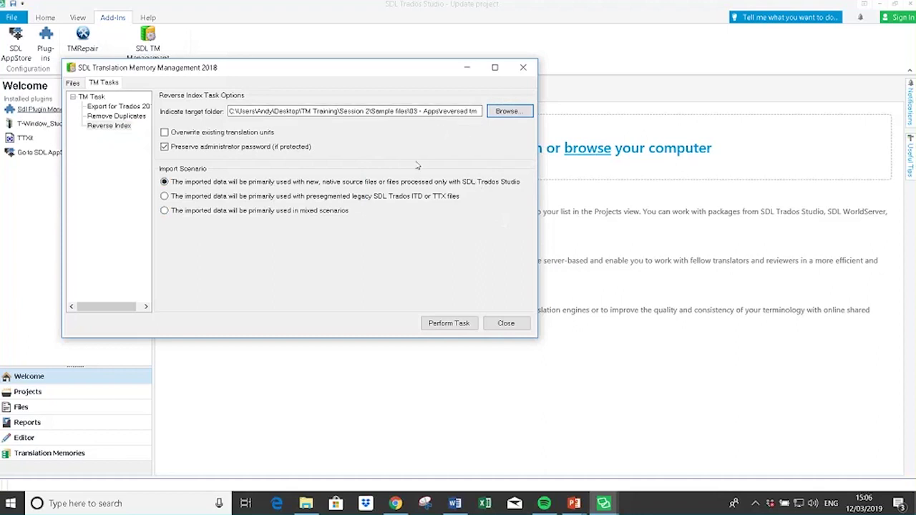
# Run the Reverse Index task on Maintain_TM and open the target folder to check the output file's location.
pyautogui.click(467, 326)
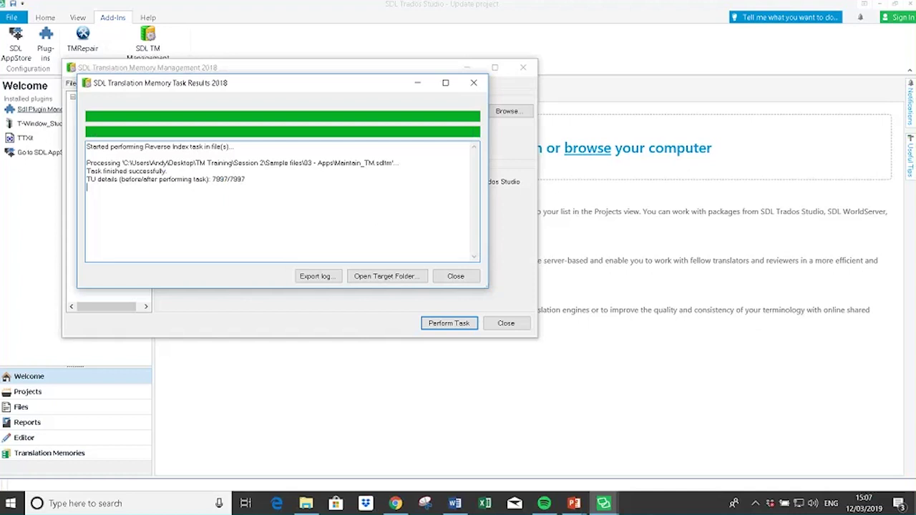
pyautogui.click(398, 277)
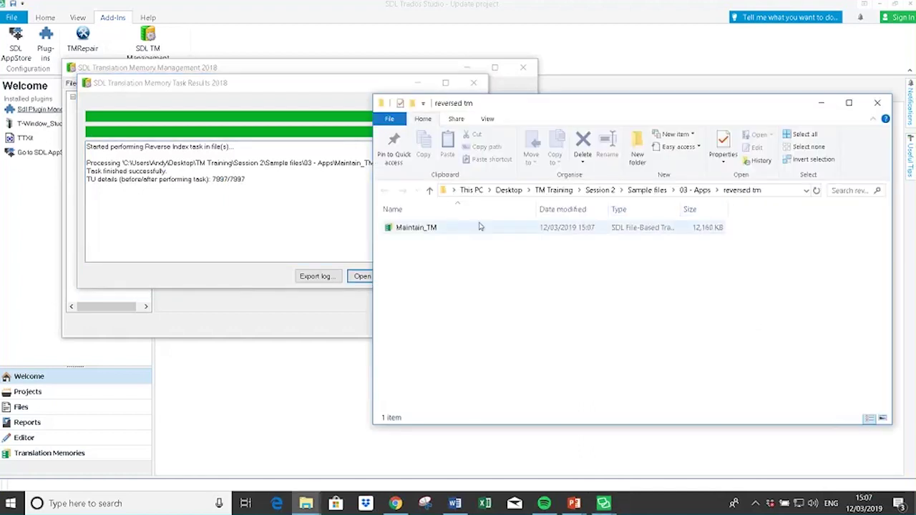
pyautogui.click(780, 192)
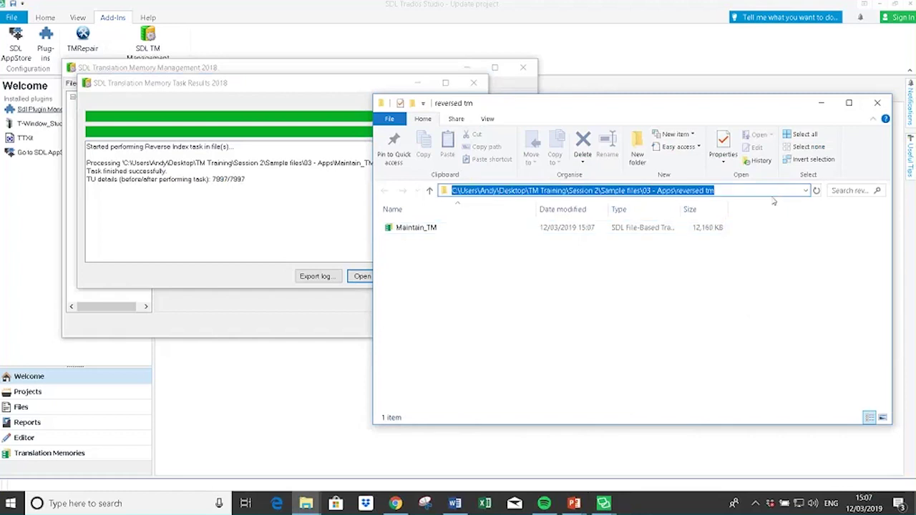
# Close the task results and the management utility and switch to the Translation Memories view.
pyautogui.click(75, 453)
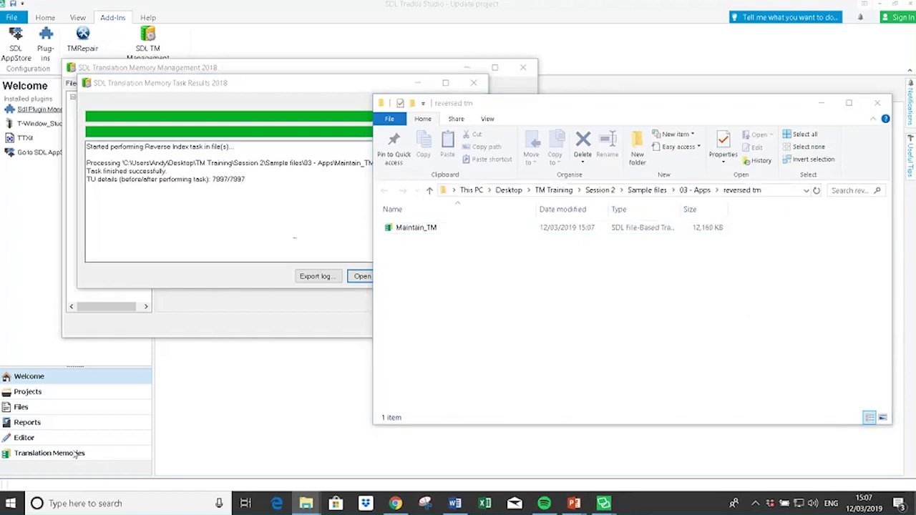
pyautogui.click(456, 278)
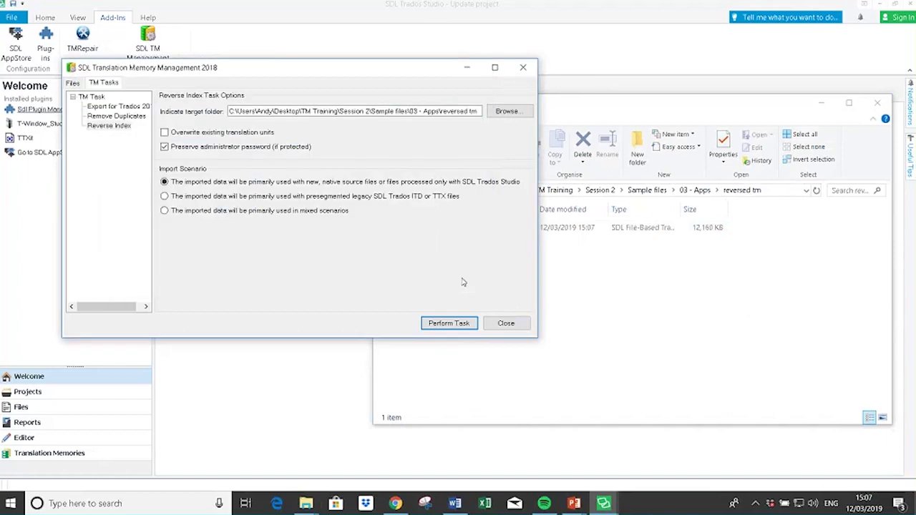
pyautogui.click(506, 323)
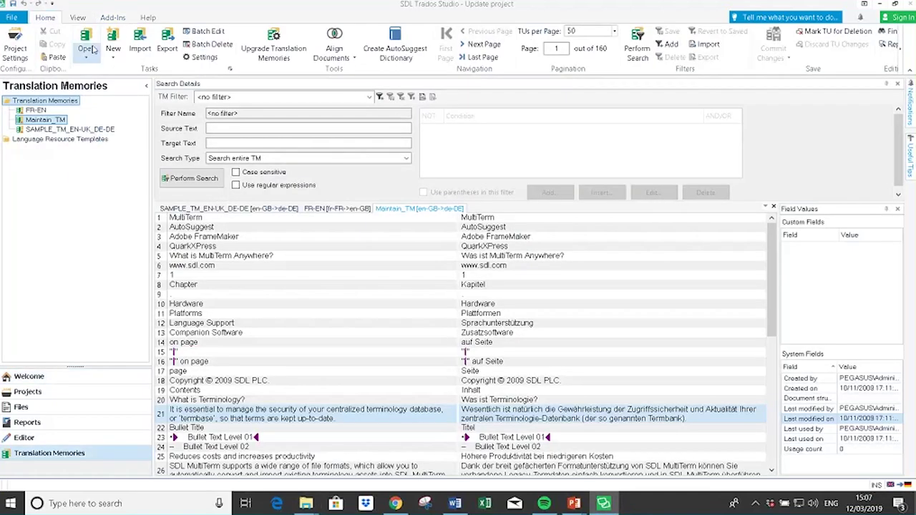
# Open the reversed Maintain_TM from the reversed tm folder and select translation unit 20.
pyautogui.click(87, 41)
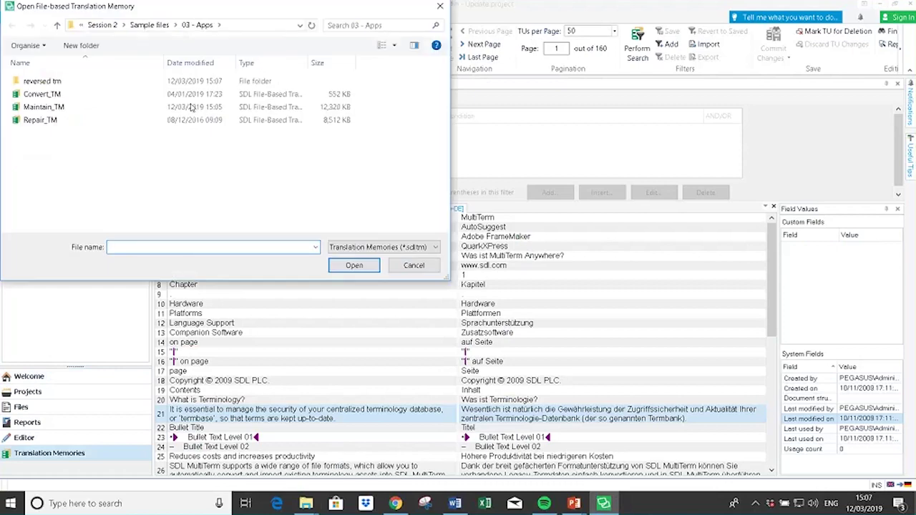
pyautogui.doubleClick(56, 83)
pyautogui.click(43, 82)
pyautogui.click(344, 269)
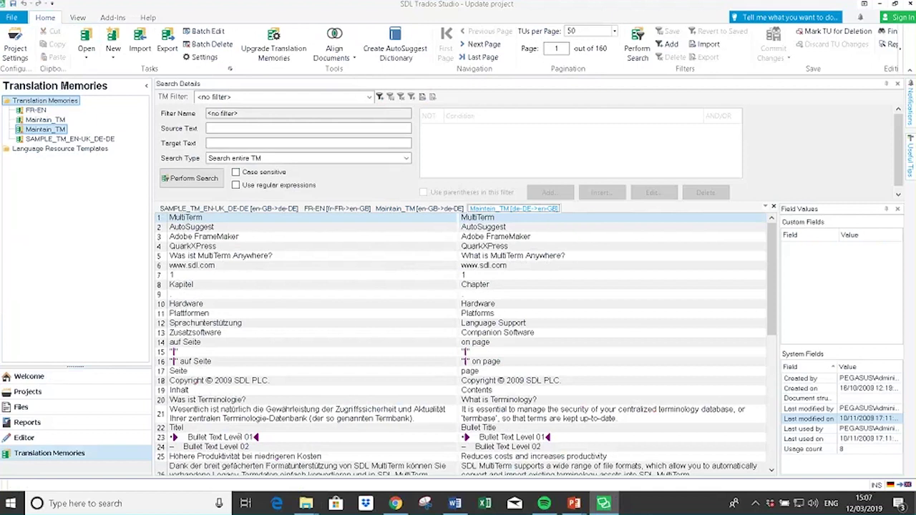
pyautogui.click(517, 399)
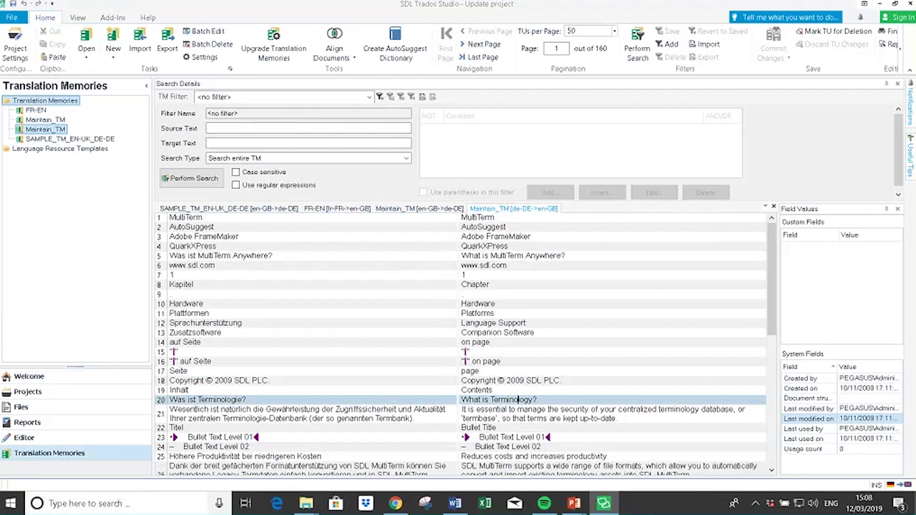
# Search Windows for "sdltm" and launch the SDLTmConvert desktop app.
pyautogui.click(98, 510)
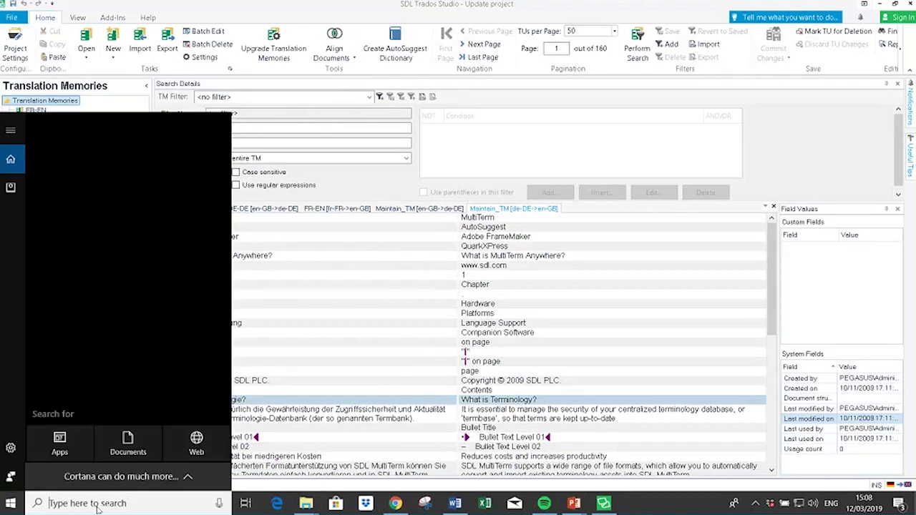
pyautogui.write('sdltm =coin')
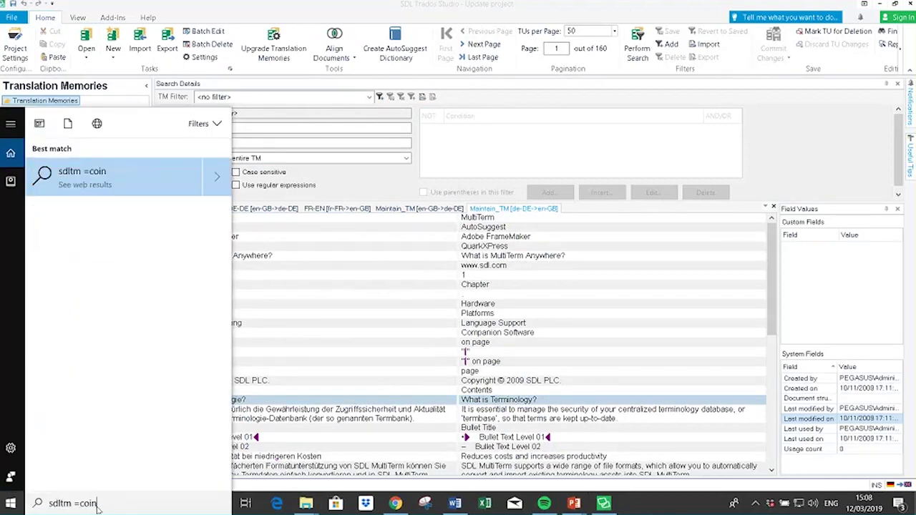
pyautogui.press('BackSpace')
pyautogui.press('BackSpace')
pyautogui.press('BackSpace')
pyautogui.press('BackSpace')
pyautogui.press('BackSpace')
pyautogui.press('BackSpace')
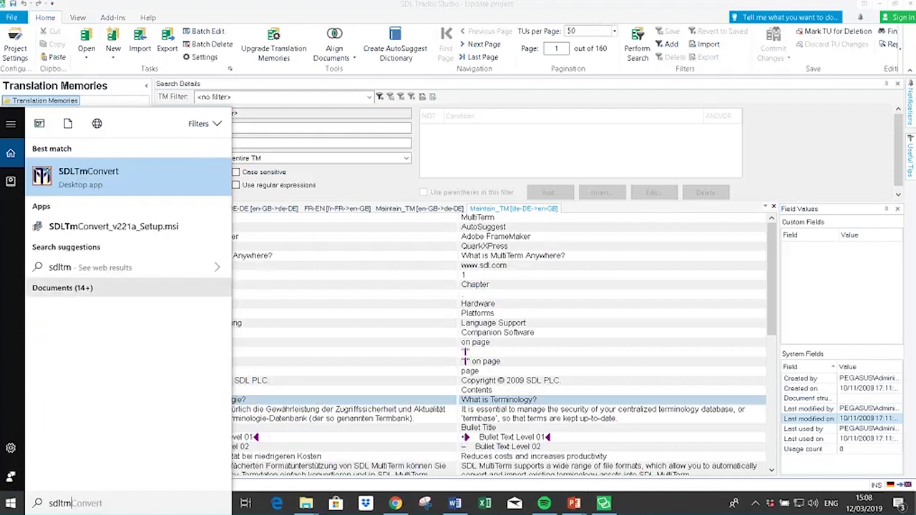
pyautogui.click(88, 178)
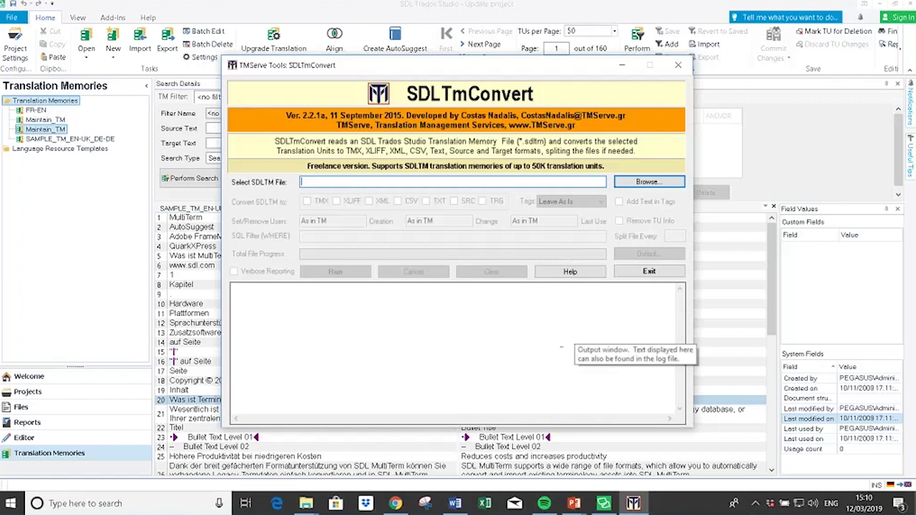
# Load Convert_TM from the 03 - Apps folder as the SDLTM file and convert it to XLIFF.
pyautogui.click(646, 182)
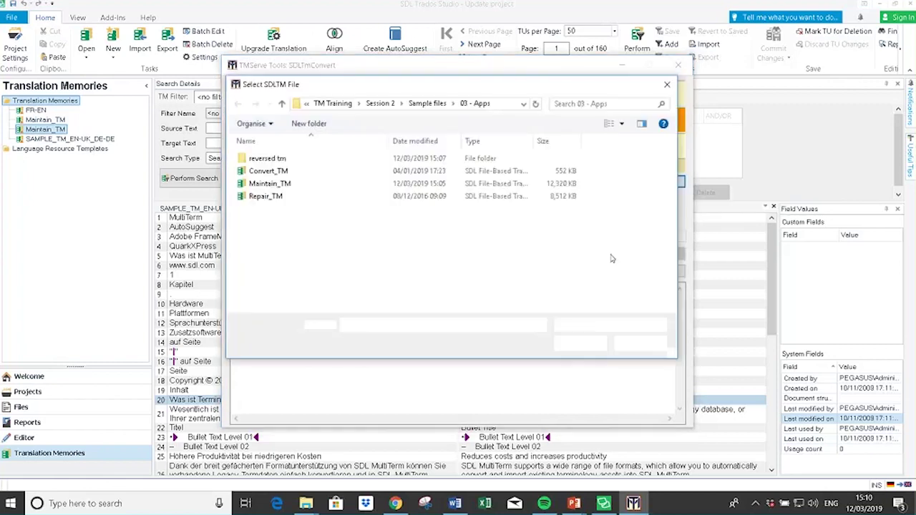
pyautogui.click(260, 174)
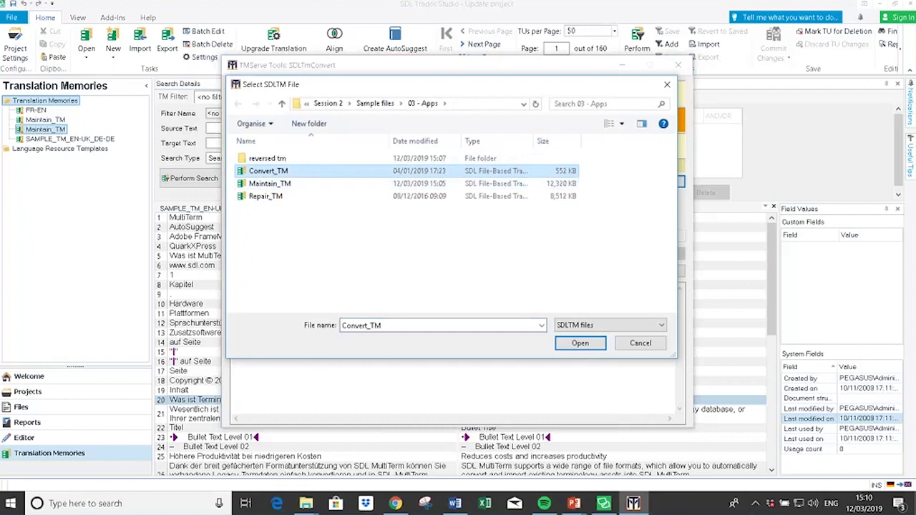
pyautogui.click(579, 344)
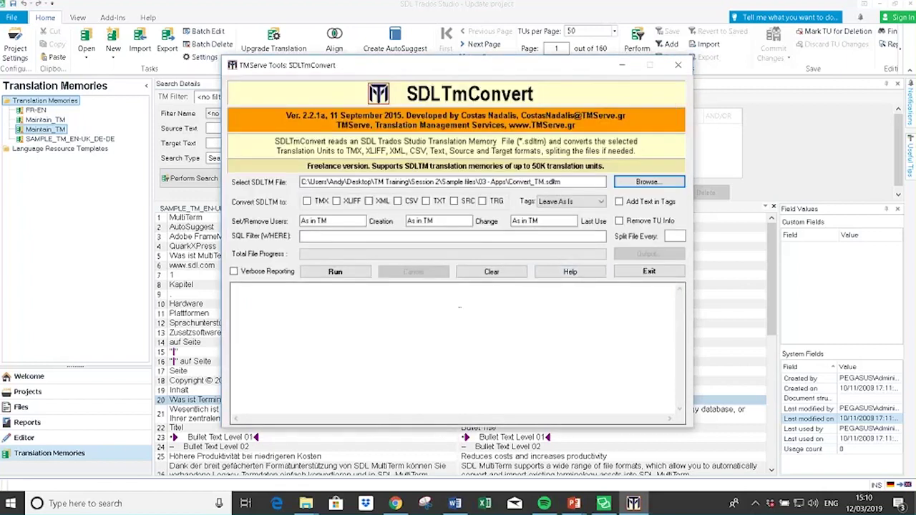
pyautogui.click(336, 201)
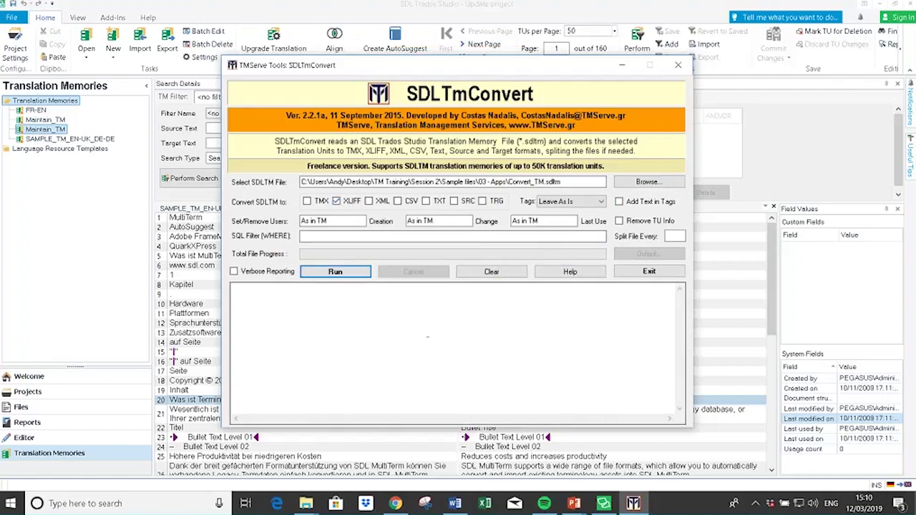
pyautogui.click(336, 274)
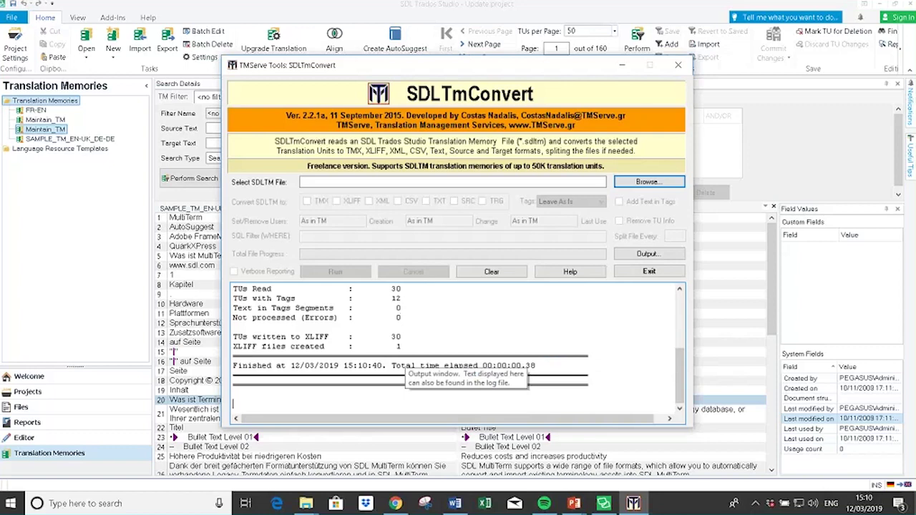
# Review the start of the conversion report and show the 03 - Apps folder in File Explorer to check the output files.
pyautogui.moveTo(683, 373); pyautogui.dragTo(685, 313)
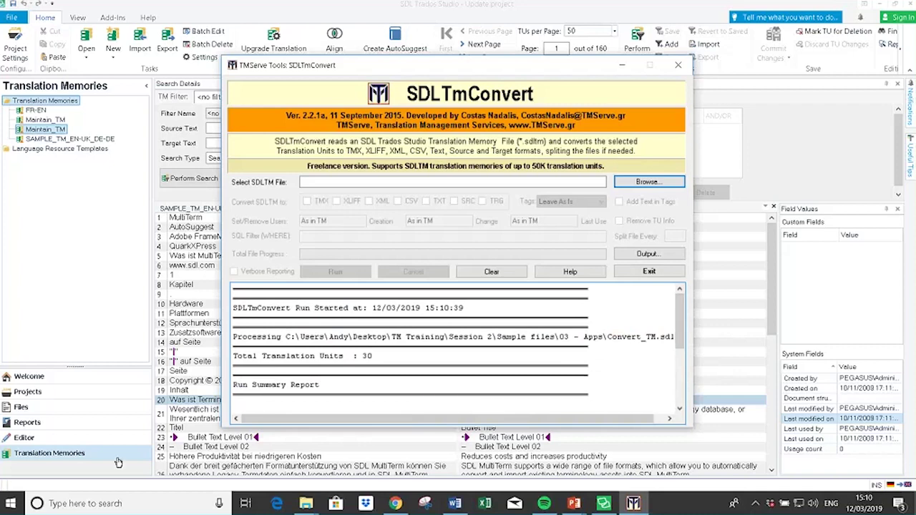
pyautogui.click(305, 503)
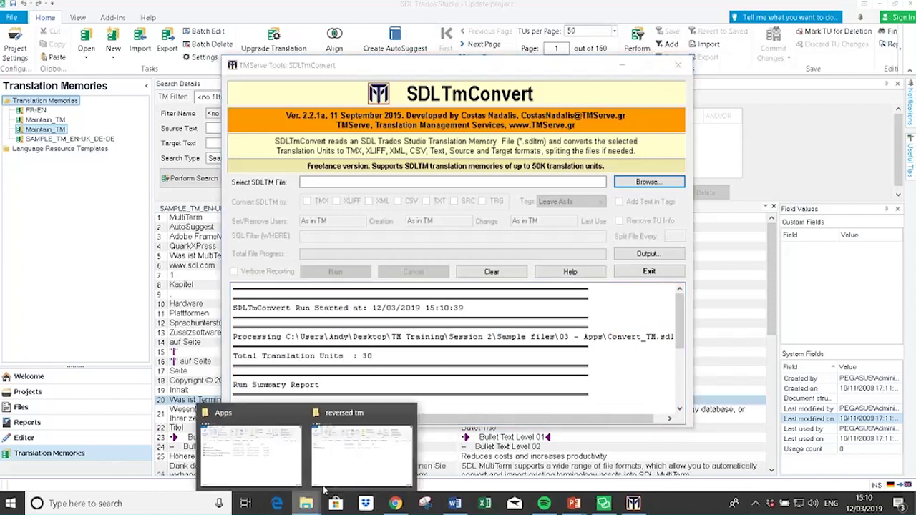
pyautogui.click(361, 444)
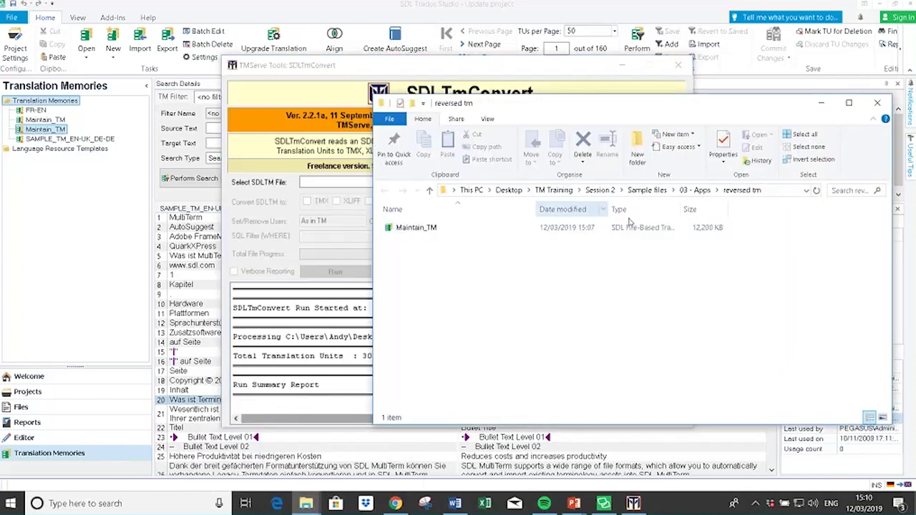
pyautogui.click(694, 190)
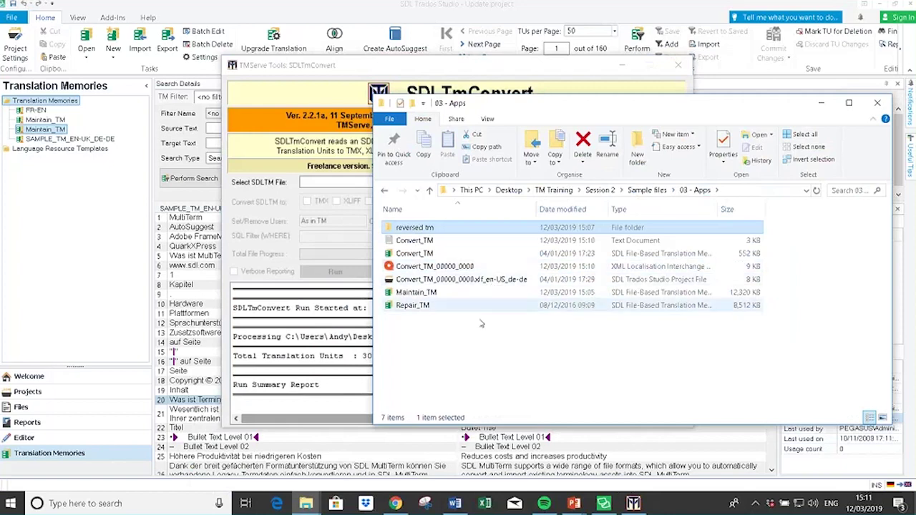
# Open the converted Convert_TM_00000_0000 XLIFF from the 03 - Apps folder in SDL Trados Studio as a single document, with a new project file.
pyautogui.click(474, 269)
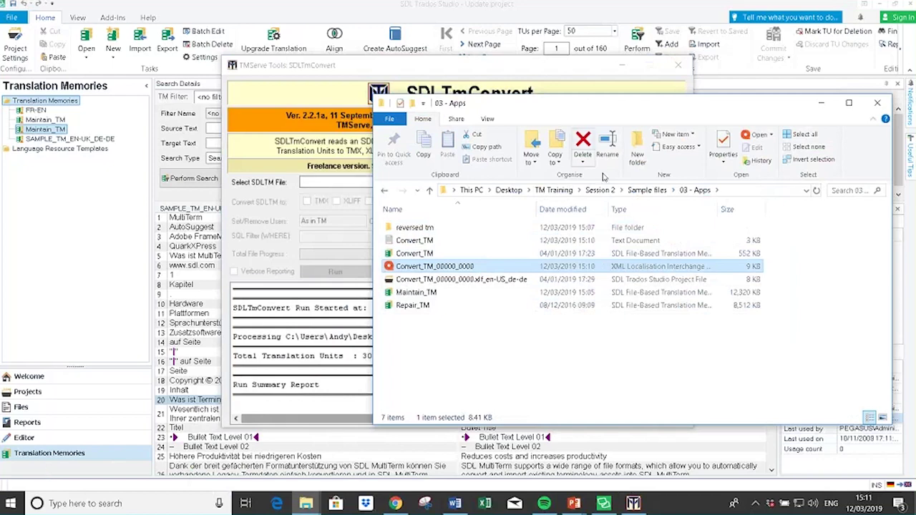
pyautogui.click(12, 17)
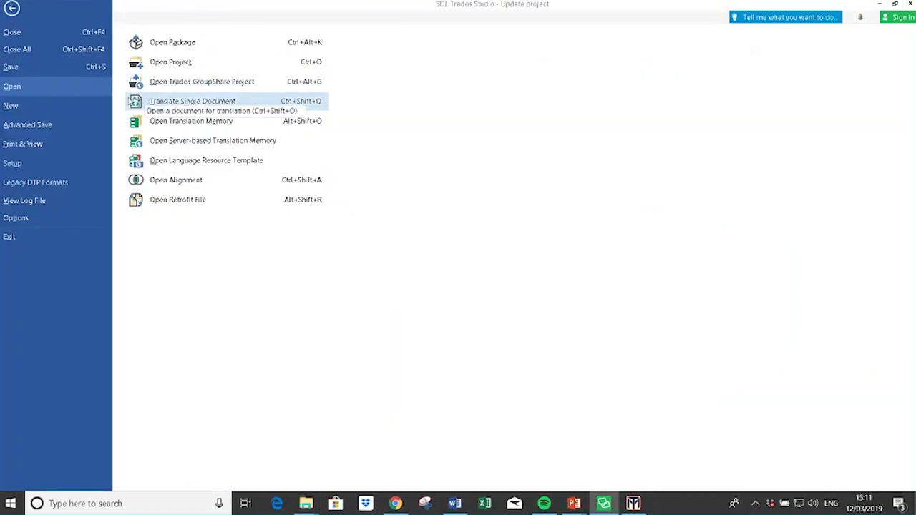
pyautogui.click(192, 101)
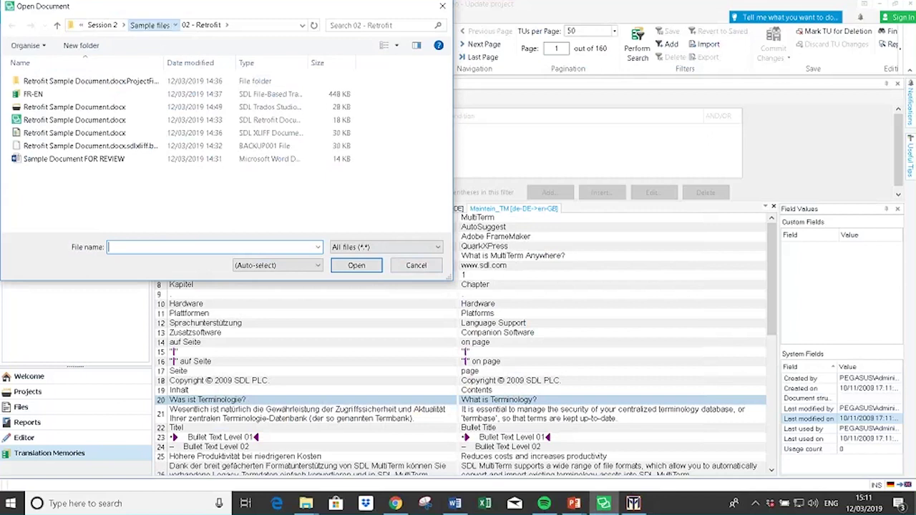
pyautogui.click(150, 25)
pyautogui.doubleClick(61, 108)
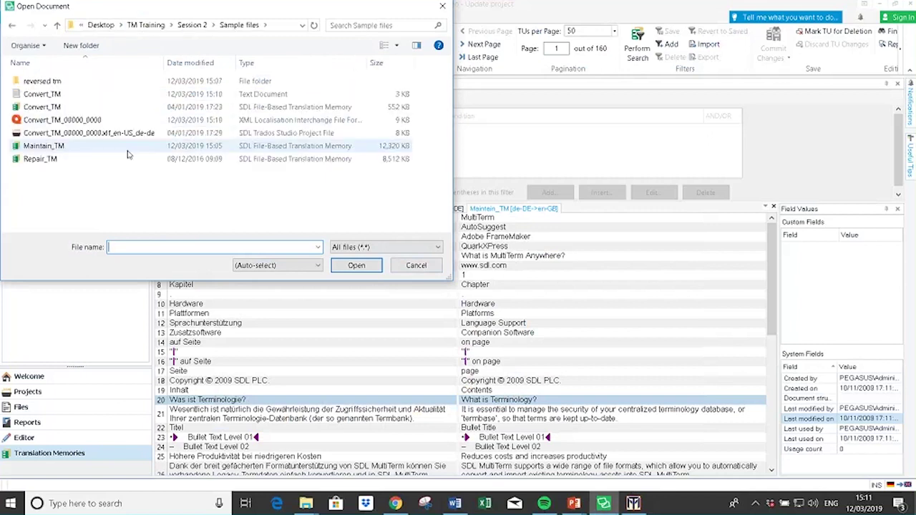
pyautogui.click(91, 122)
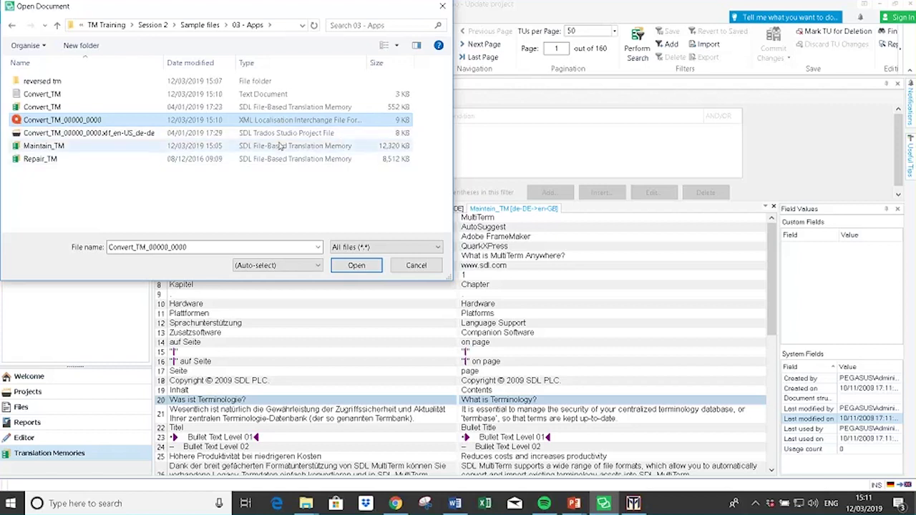
pyautogui.click(341, 267)
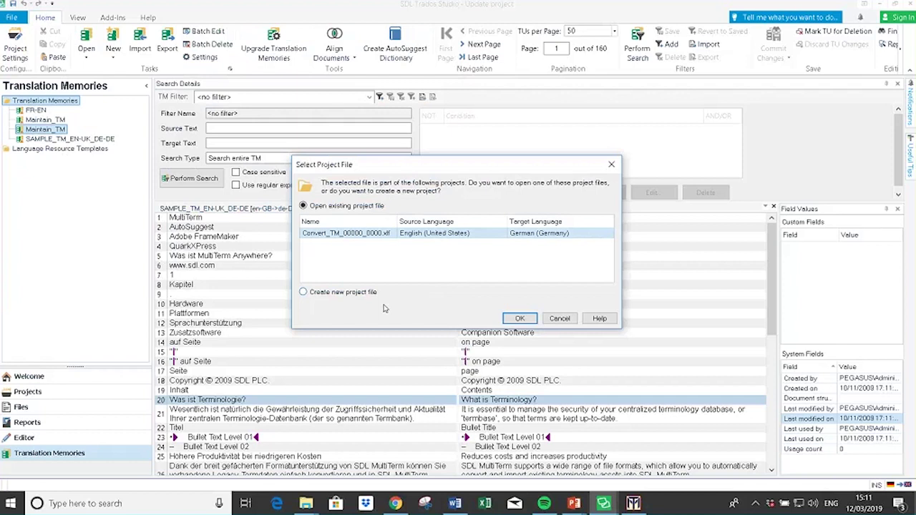
pyautogui.click(303, 293)
pyautogui.click(520, 320)
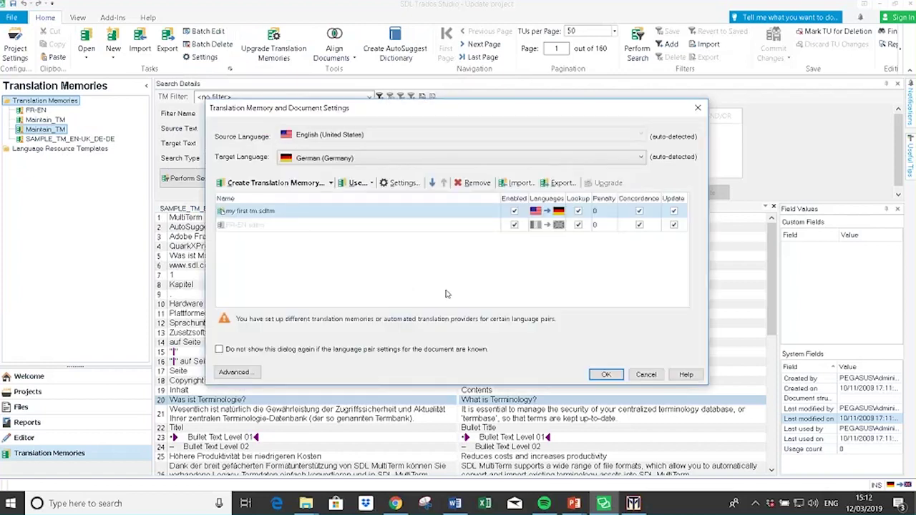
# Remove my first tm.sdltm from the document's translation memories and accept the settings to open the file in the editor.
pyautogui.click(341, 211)
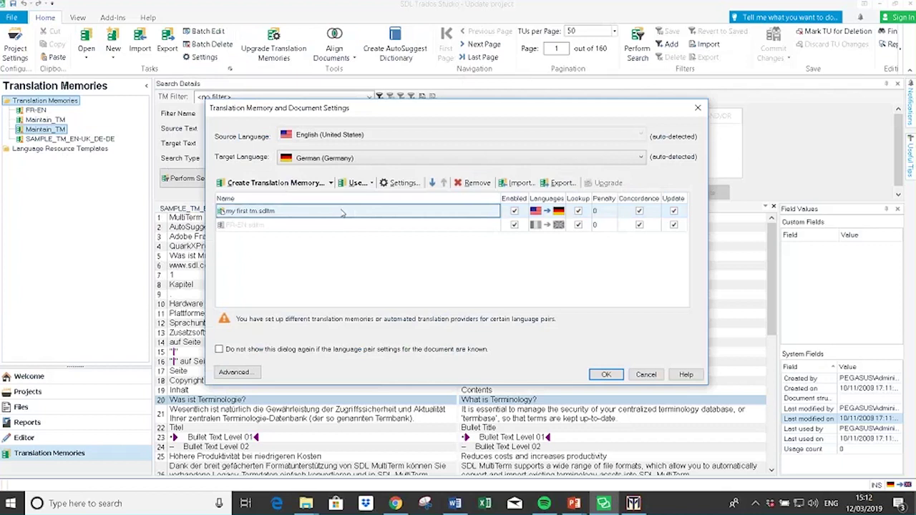
pyautogui.click(477, 184)
pyautogui.click(499, 296)
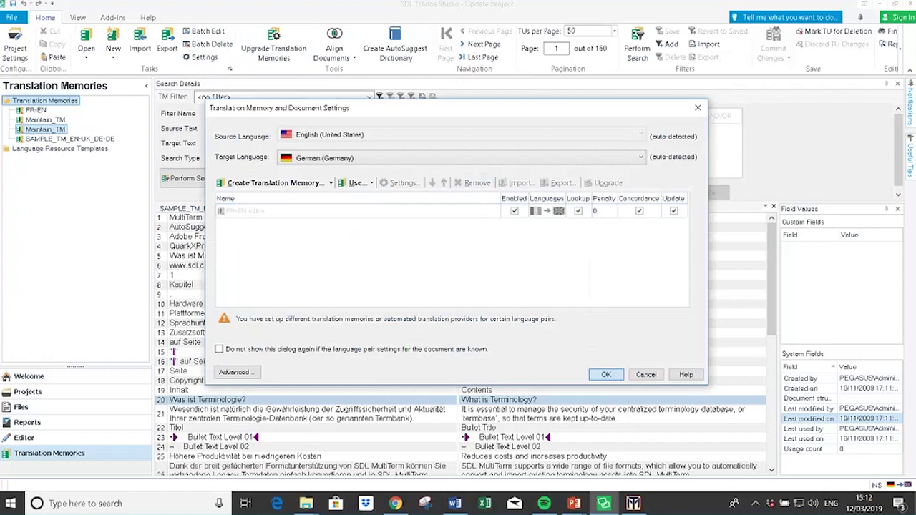
pyautogui.click(607, 374)
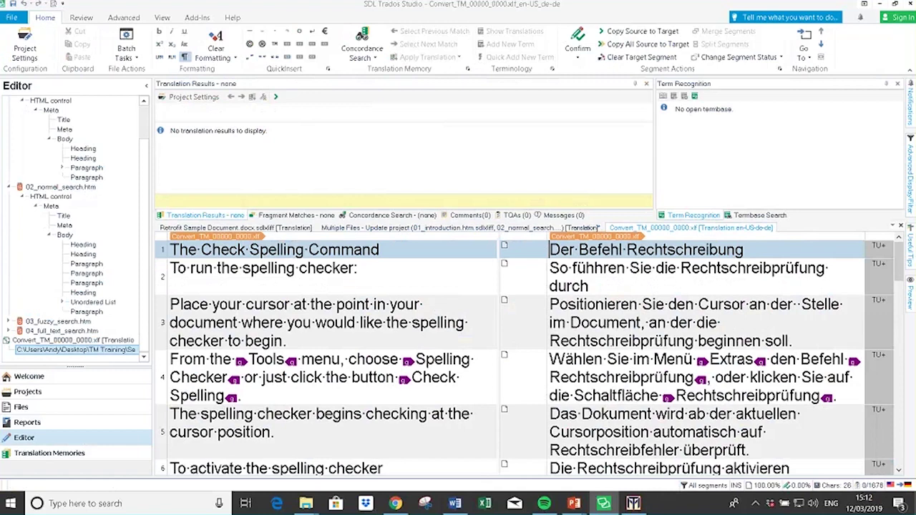
# Open the project settings for the converted file and disable tag verification among the verifiers.
pyautogui.click(25, 48)
pyautogui.click(164, 104)
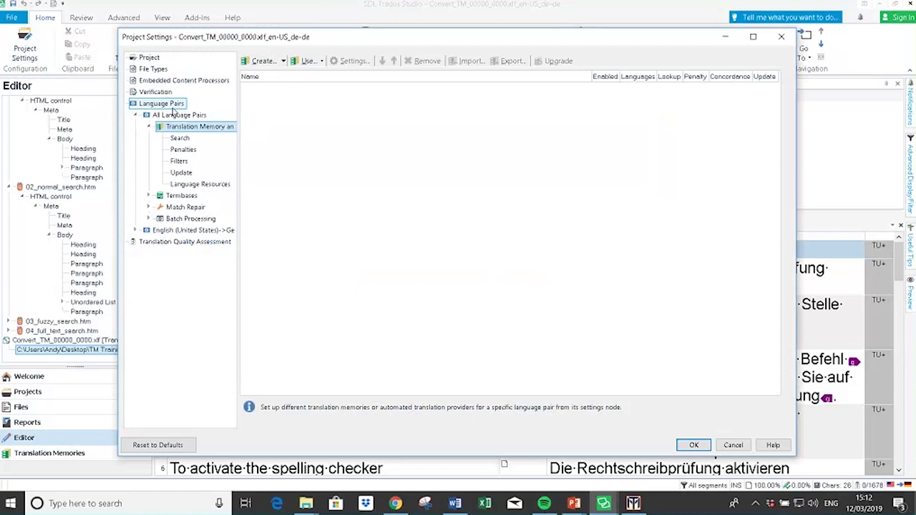
pyautogui.click(161, 93)
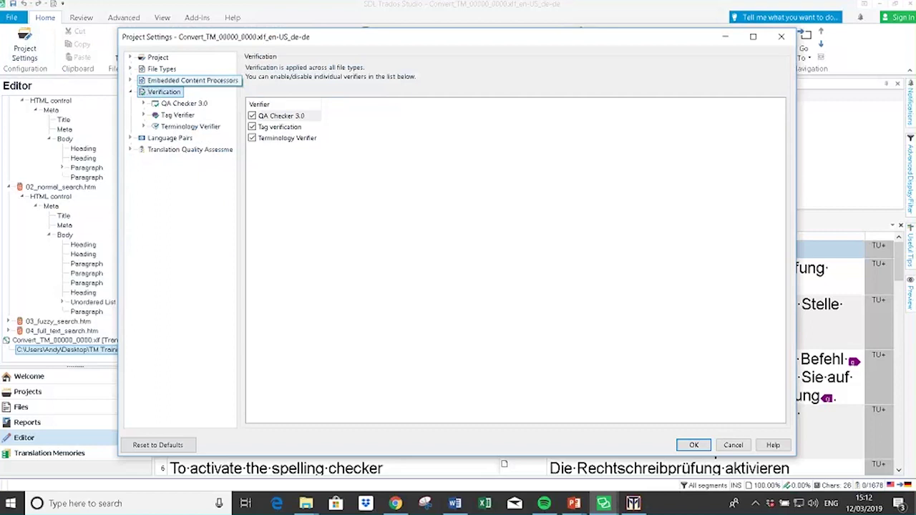
pyautogui.click(177, 115)
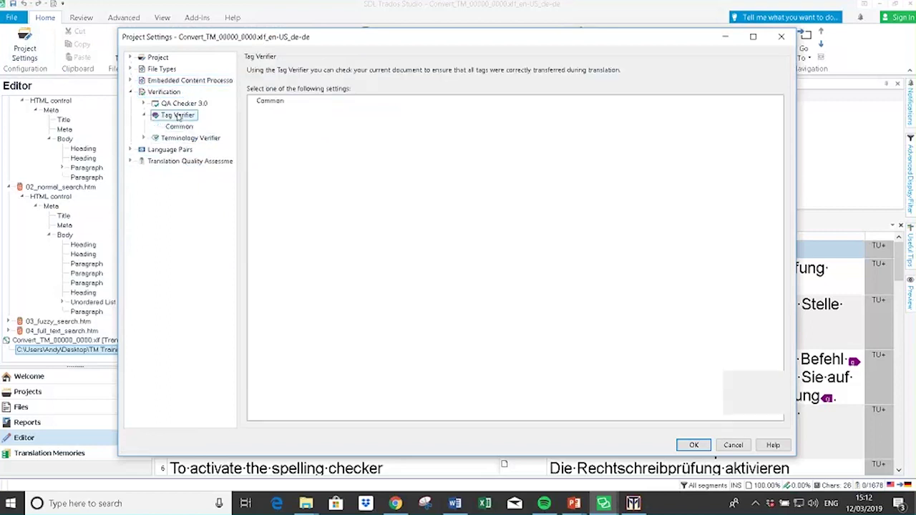
pyautogui.click(163, 92)
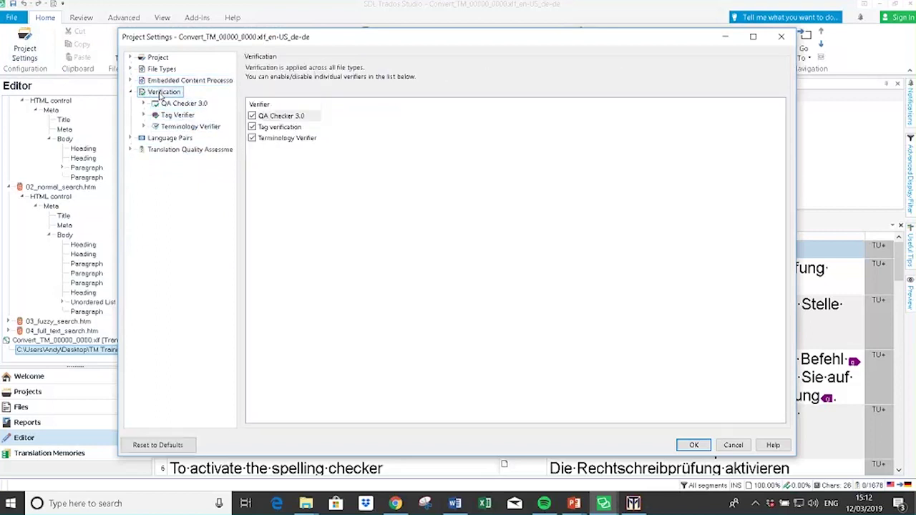
pyautogui.click(252, 128)
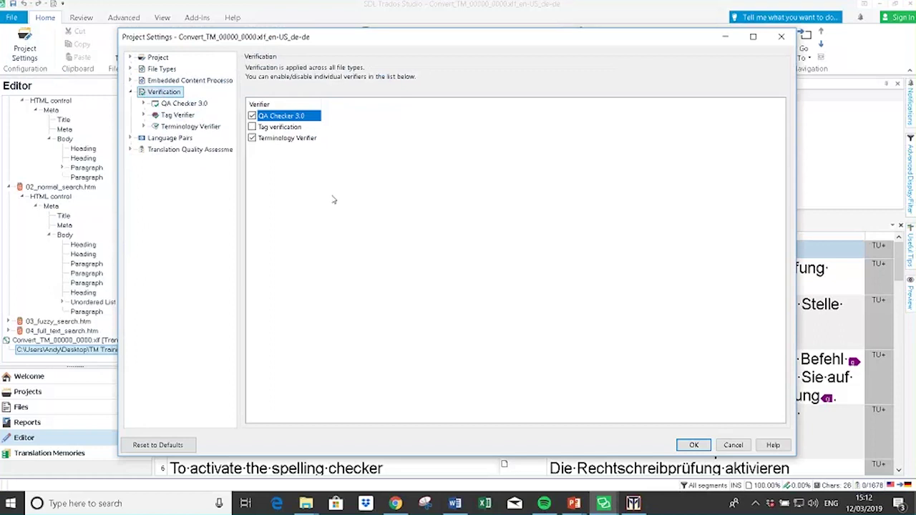
# Enable the QA Checker checks for matching end punctuation, multiple spaces and numbers, and apply the project settings.
pyautogui.click(172, 105)
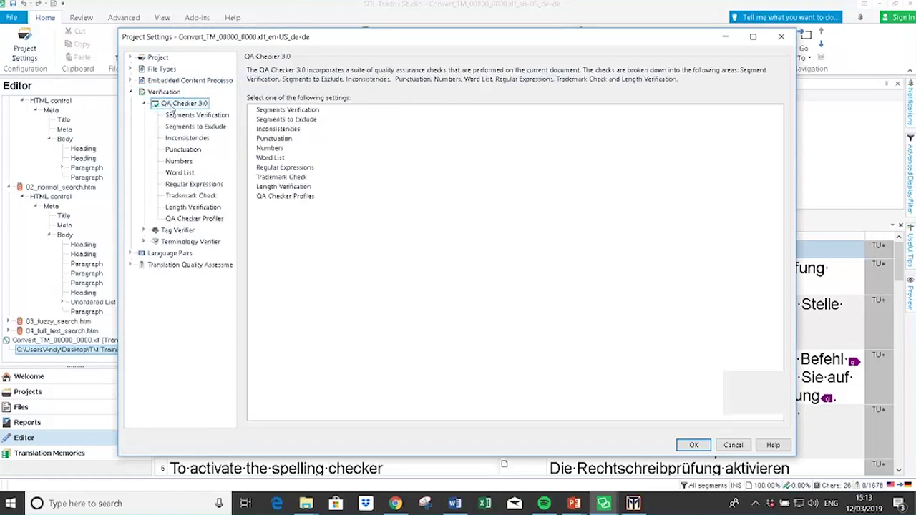
pyautogui.click(189, 139)
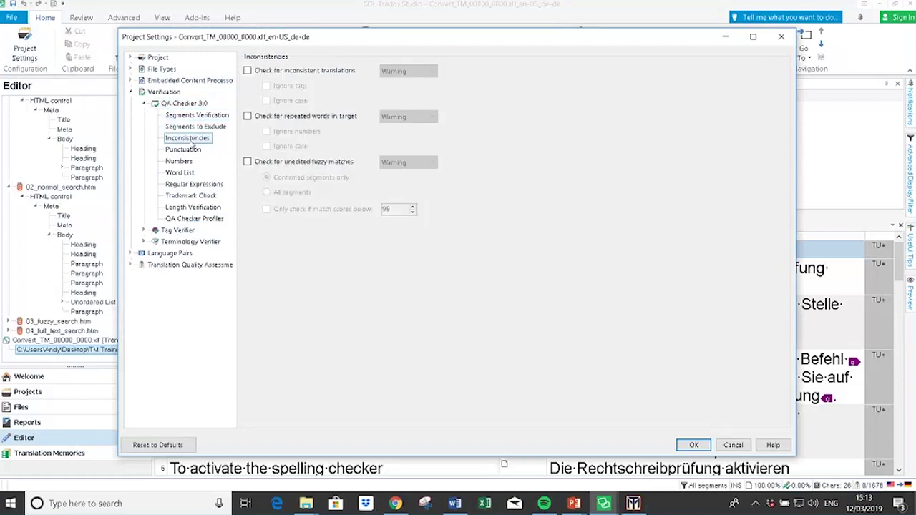
pyautogui.click(188, 150)
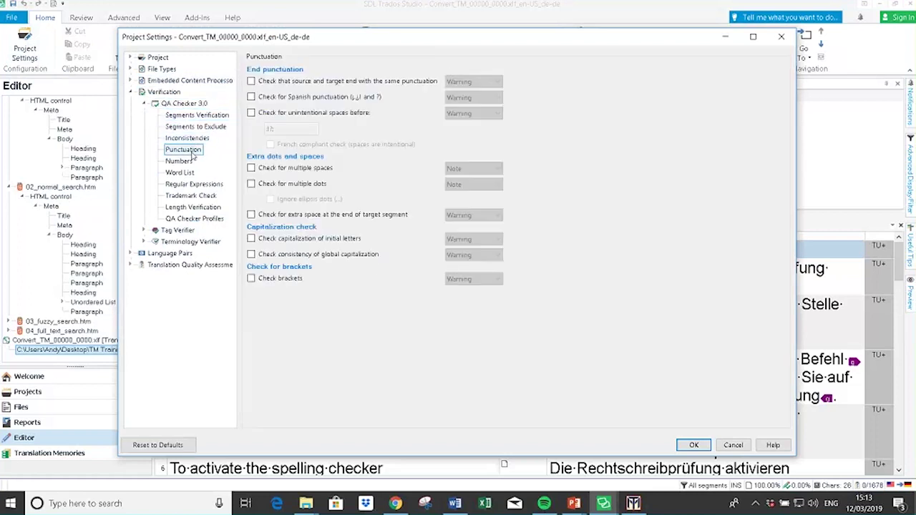
pyautogui.click(251, 82)
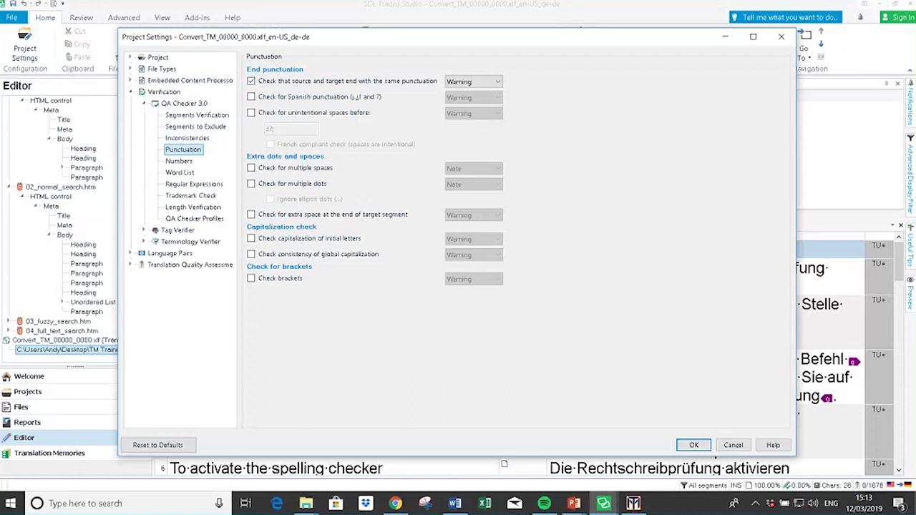
pyautogui.click(252, 168)
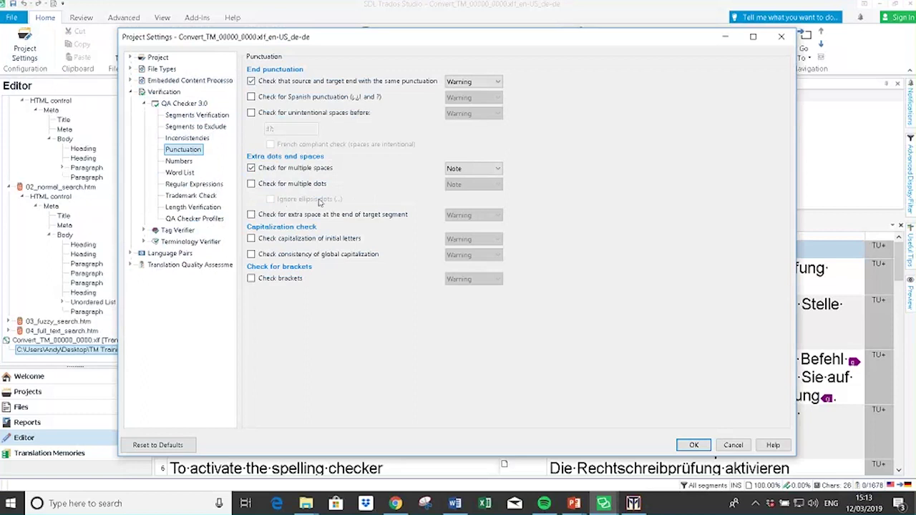
pyautogui.click(179, 161)
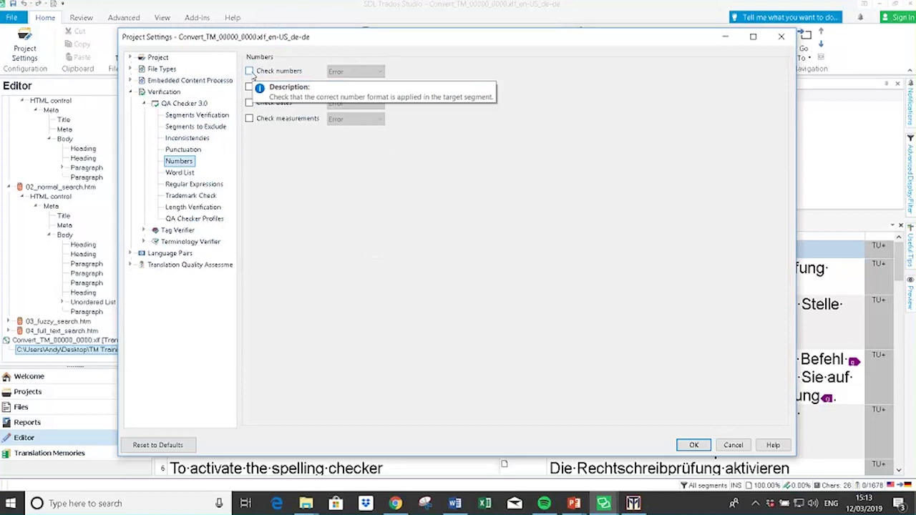
pyautogui.click(250, 71)
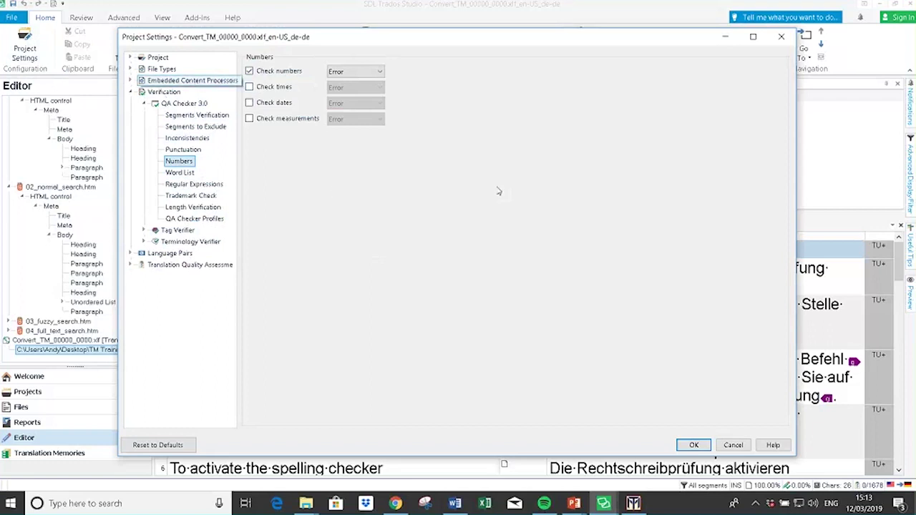
pyautogui.click(694, 445)
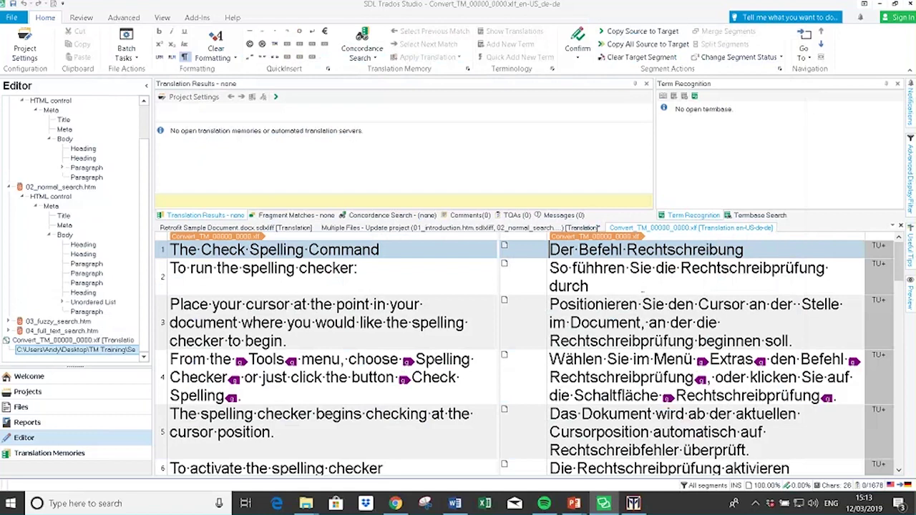
# Run the spell check on the German target text and correct the flagged words to "führen" and "Dokument" in segments 2 and 3.
pyautogui.click(81, 17)
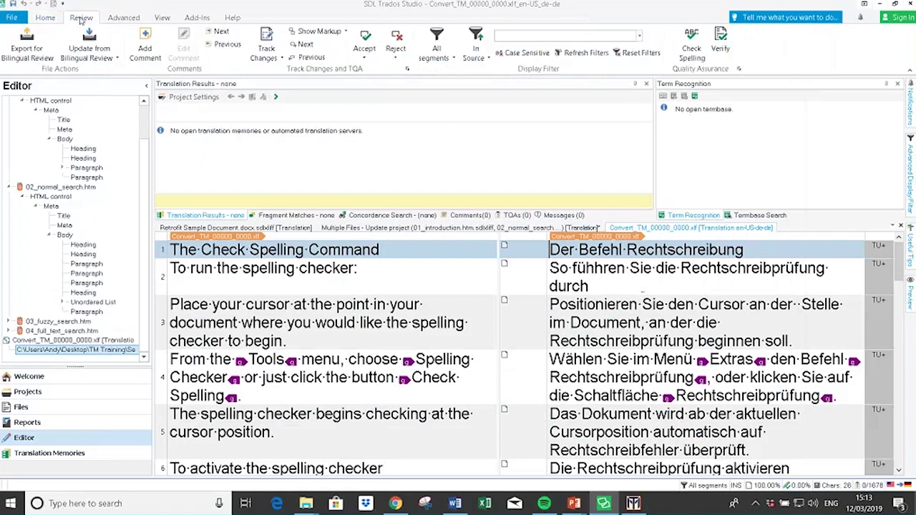
pyautogui.click(692, 45)
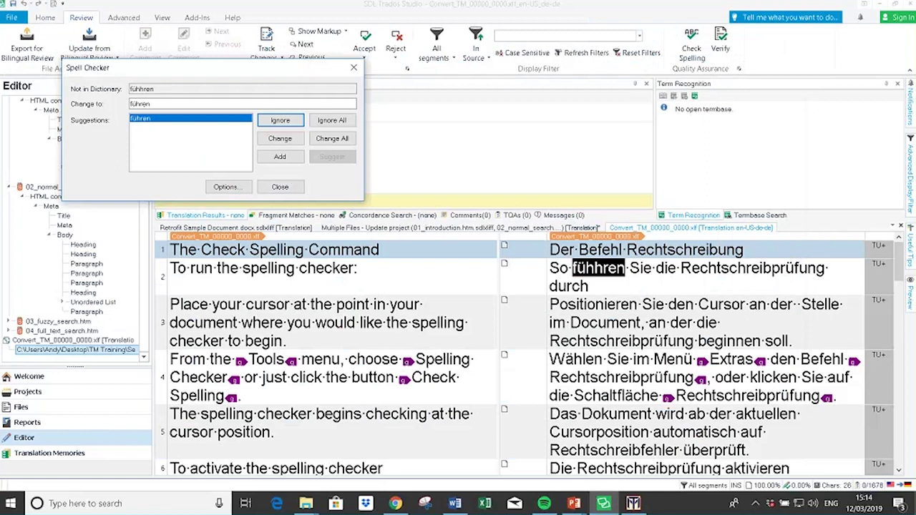
pyautogui.click(290, 139)
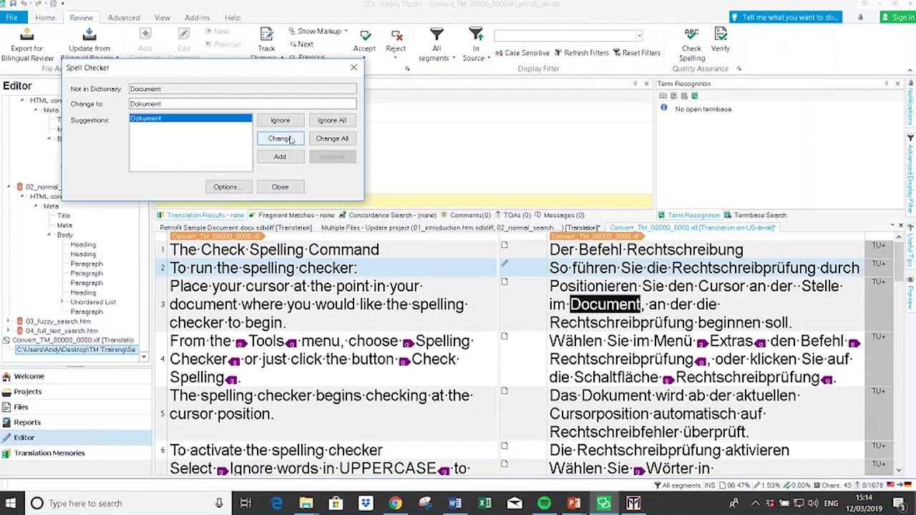
pyautogui.click(290, 139)
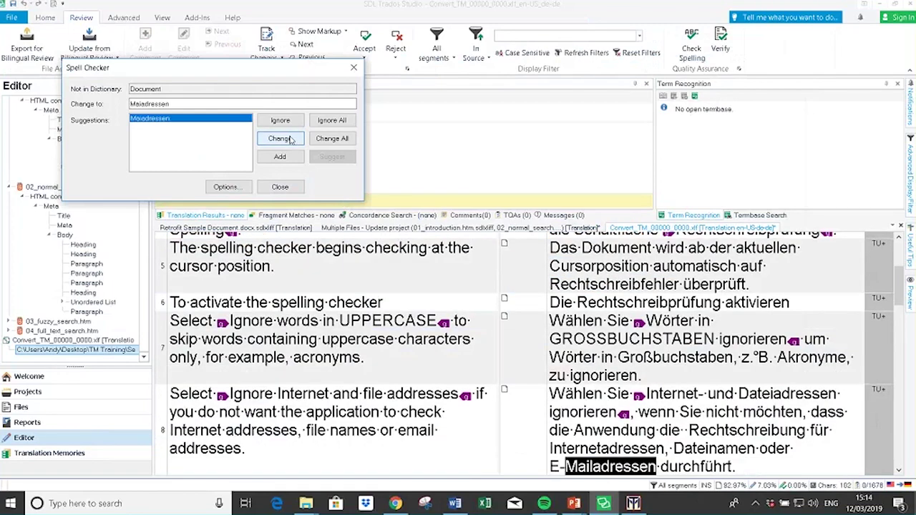
# Ignore Mailadressen once and all occurrences of TagEditor, Termbanken, Termbankeinträgen, Termini and Trefferzahl, and finish the spell check.
pyautogui.click(279, 122)
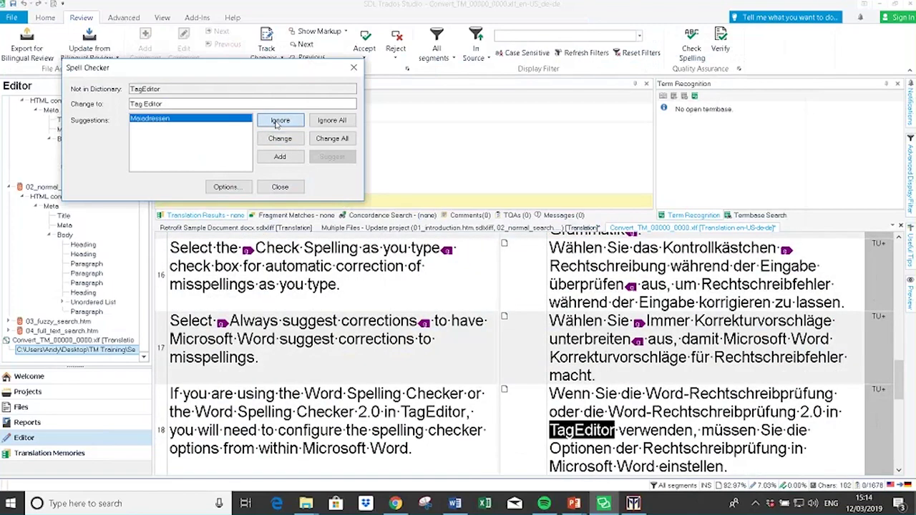
pyautogui.click(332, 121)
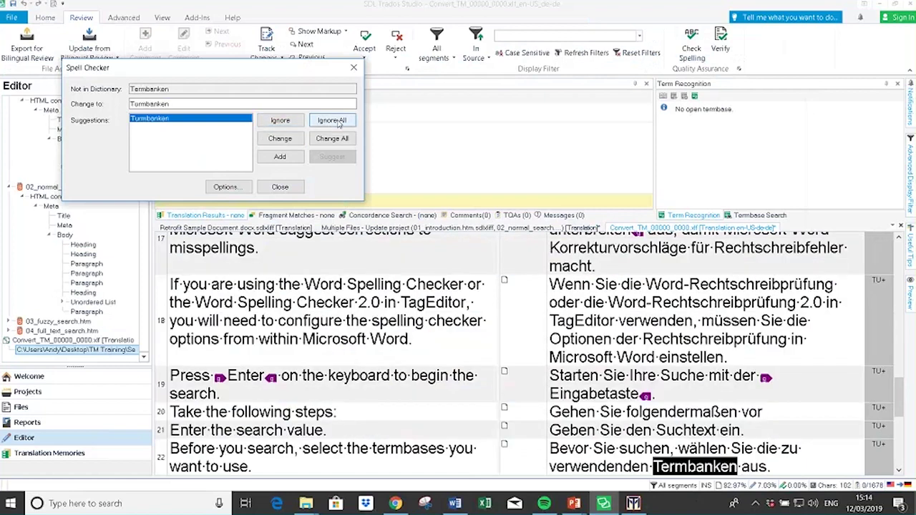
pyautogui.click(339, 123)
pyautogui.click(339, 124)
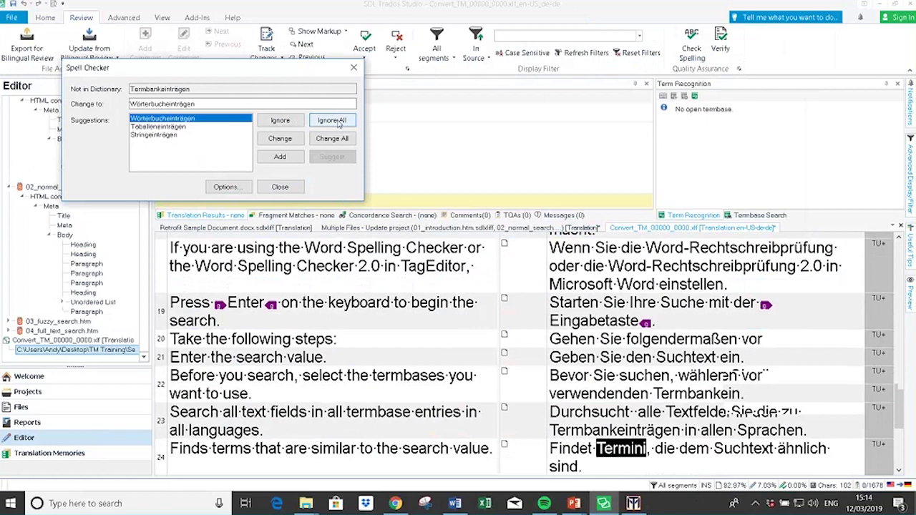
pyautogui.click(339, 123)
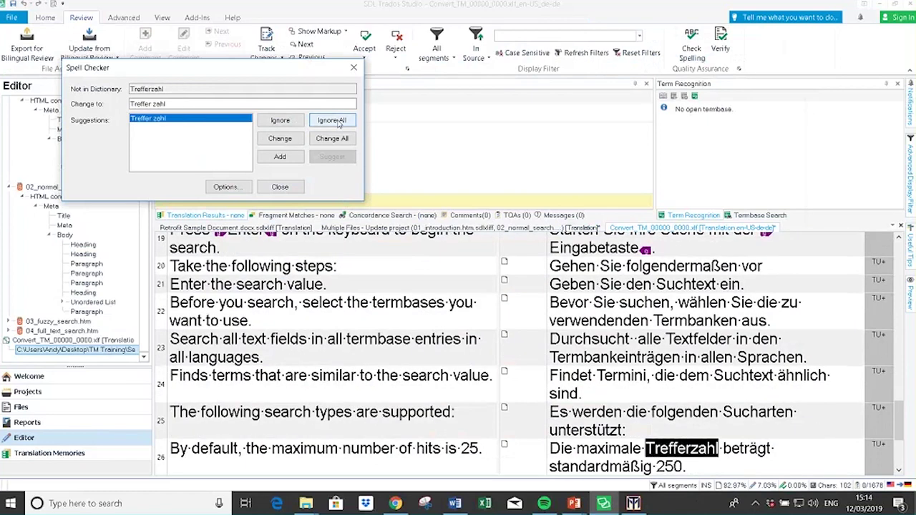
pyautogui.click(340, 124)
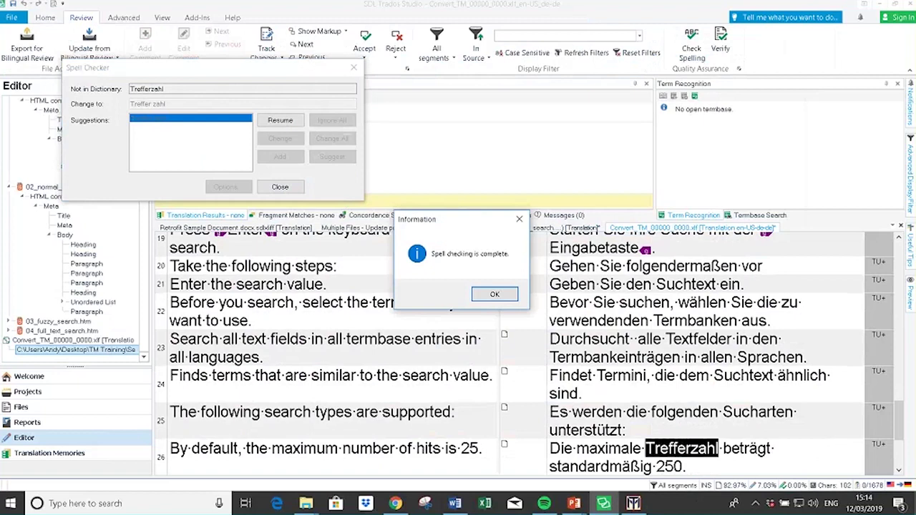
pyautogui.click(495, 294)
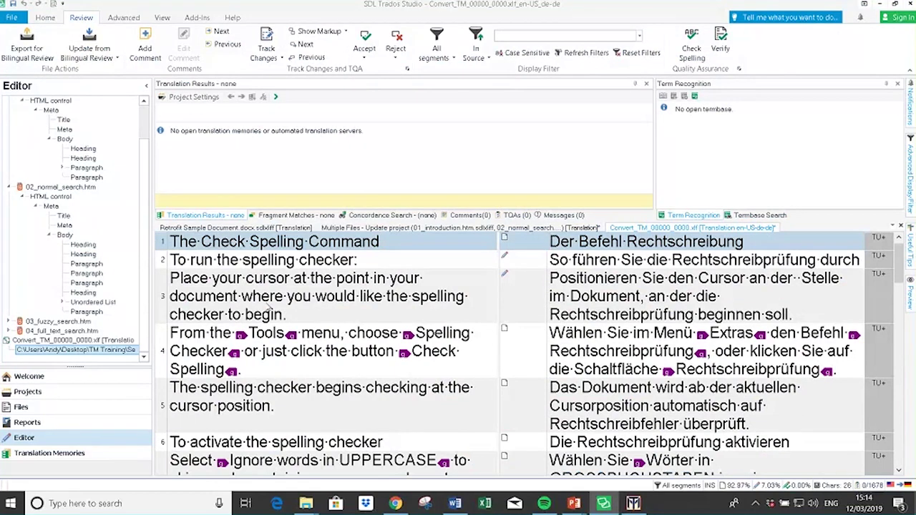
# Save the corrected document in the 03 - Apps folder as the SDL XLIFF file Convert_TM_00000_0000.xlf_en-US_de-de.
pyautogui.press('F12')
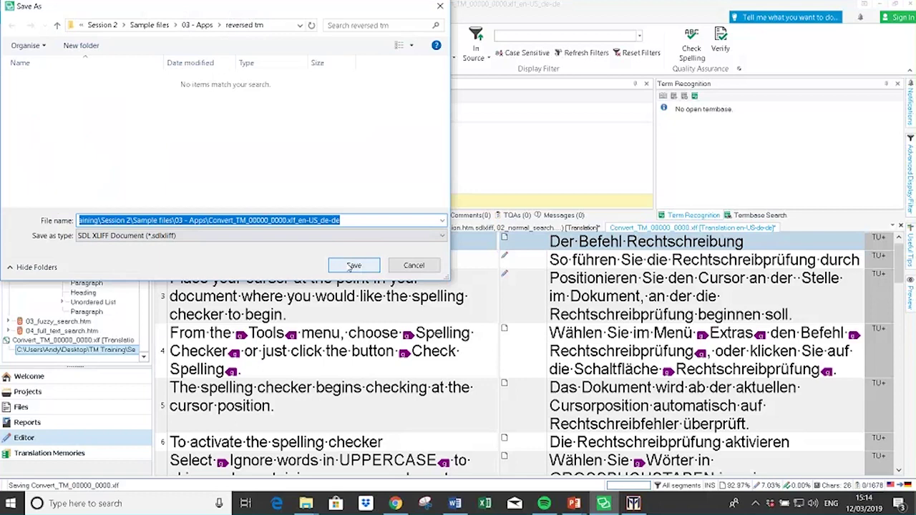
pyautogui.click(354, 266)
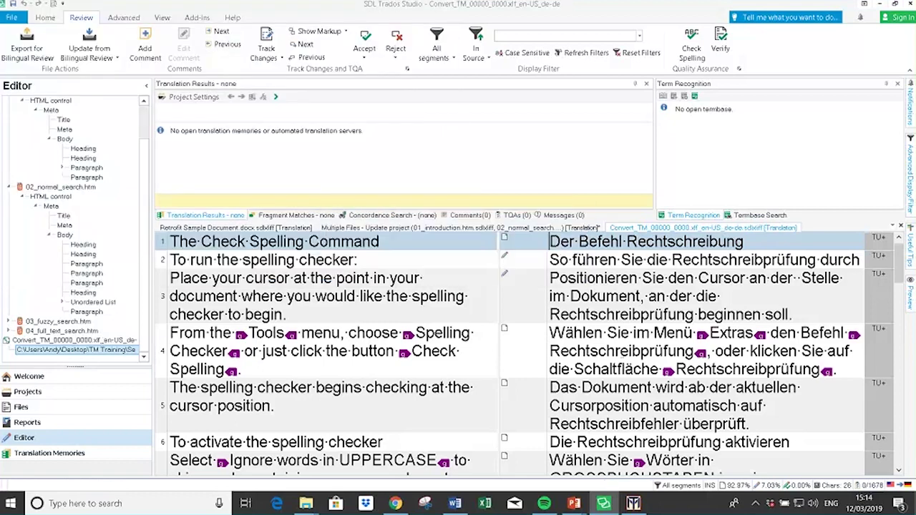
# Verify the document and correct the number in the German target of segment 26 to 25.
pyautogui.click(721, 49)
pyautogui.click(722, 47)
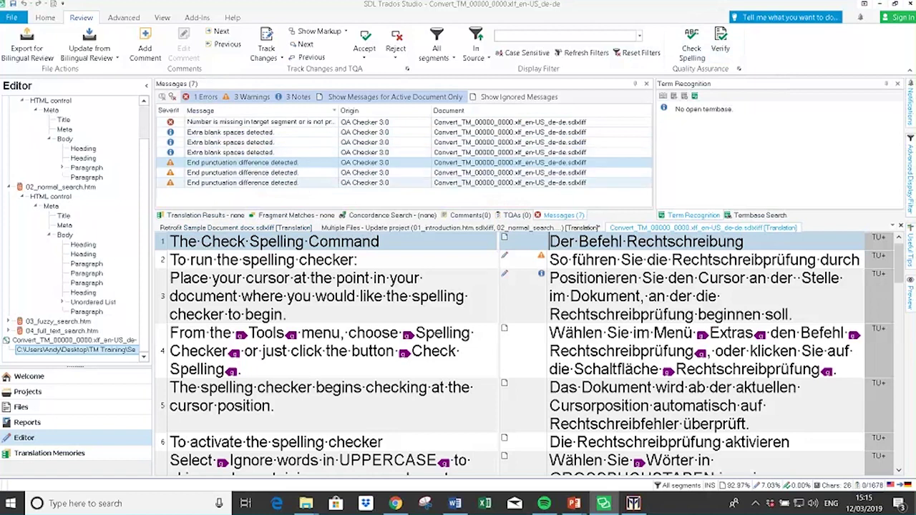
pyautogui.doubleClick(245, 123)
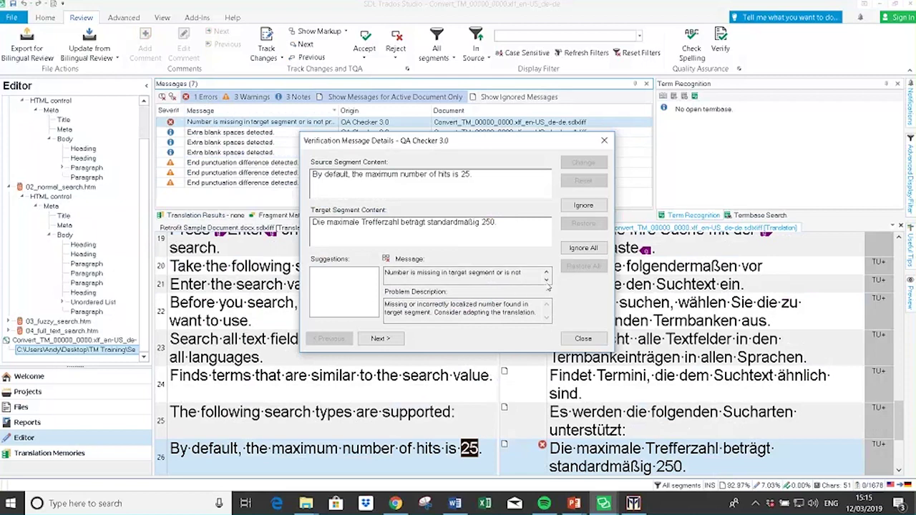
pyautogui.click(547, 280)
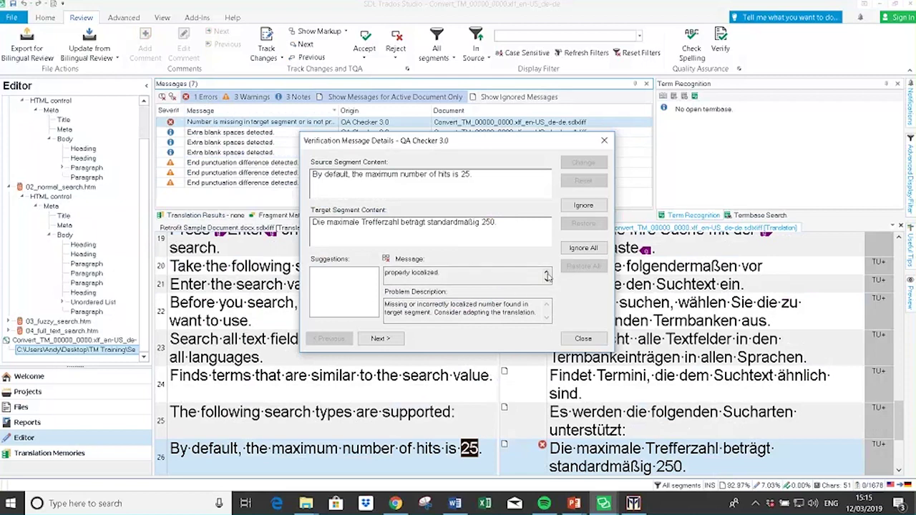
pyautogui.click(547, 275)
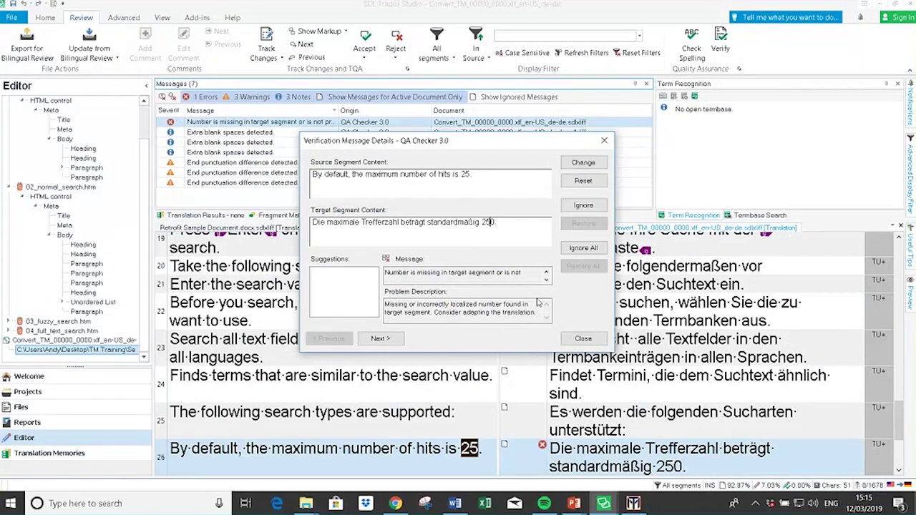
pyautogui.press('Delete')
pyautogui.click(583, 164)
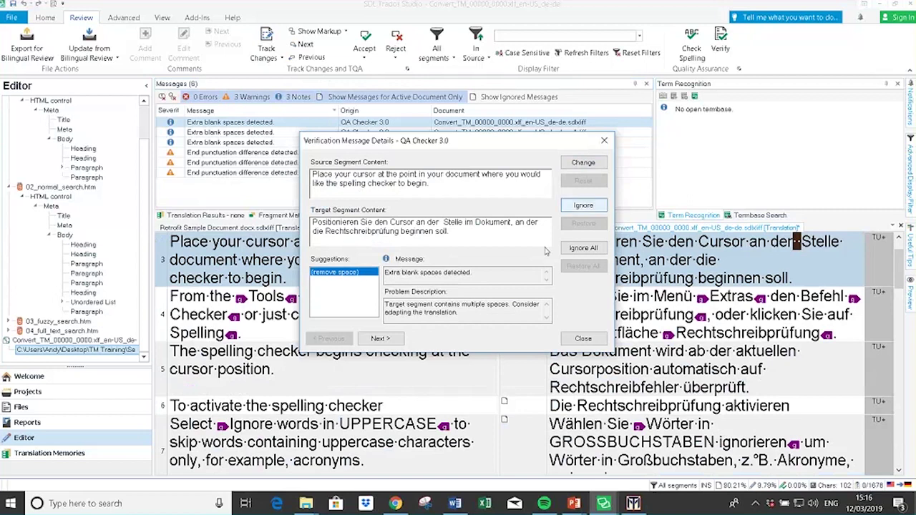
# Apply the suggested removal of extra spaces in target segments 3, 8 and 23, and ignore the tag spacing message for segment 8.
pyautogui.click(584, 163)
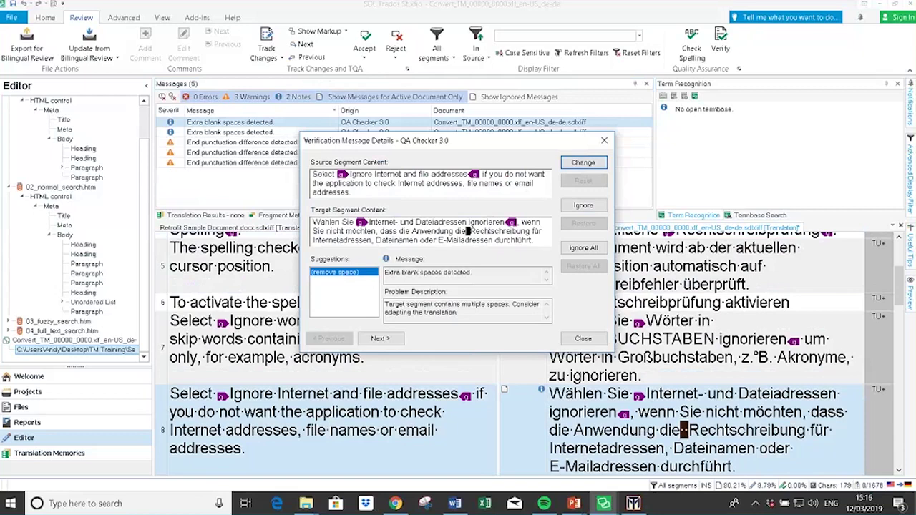
pyautogui.click(587, 164)
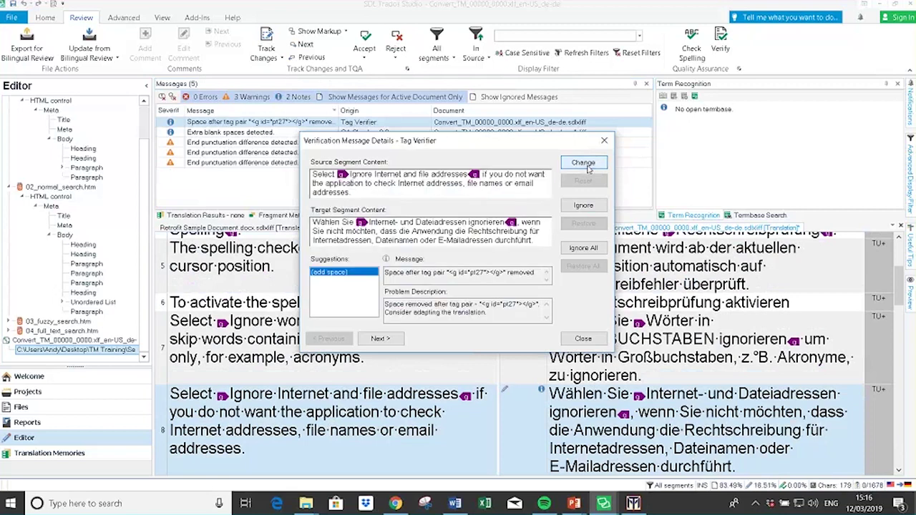
pyautogui.click(589, 165)
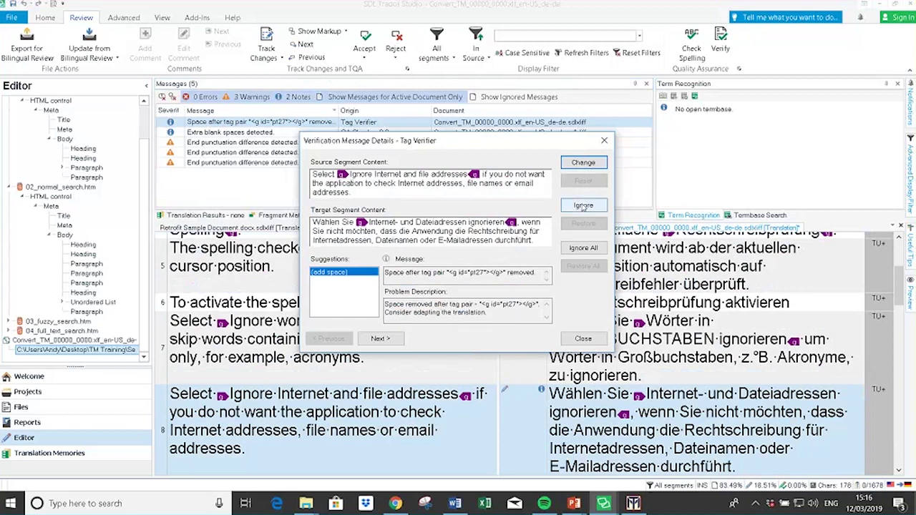
pyautogui.click(583, 205)
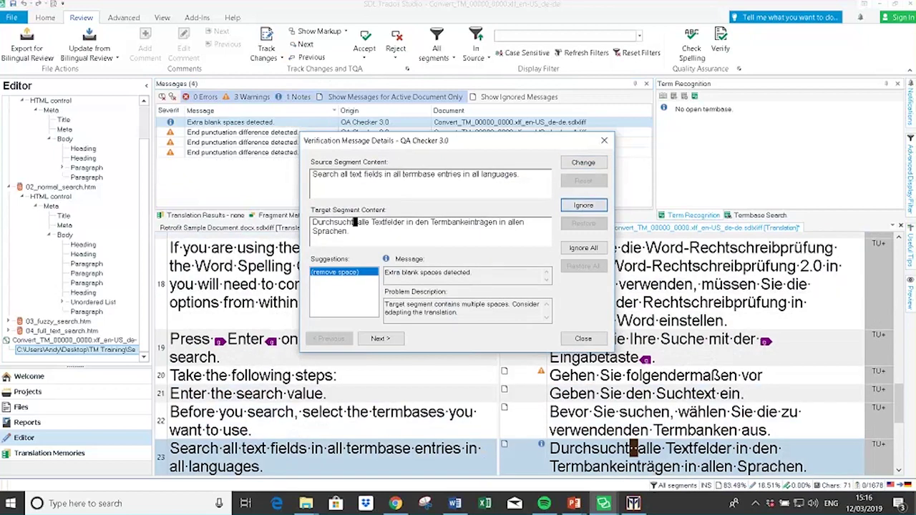
pyautogui.click(584, 163)
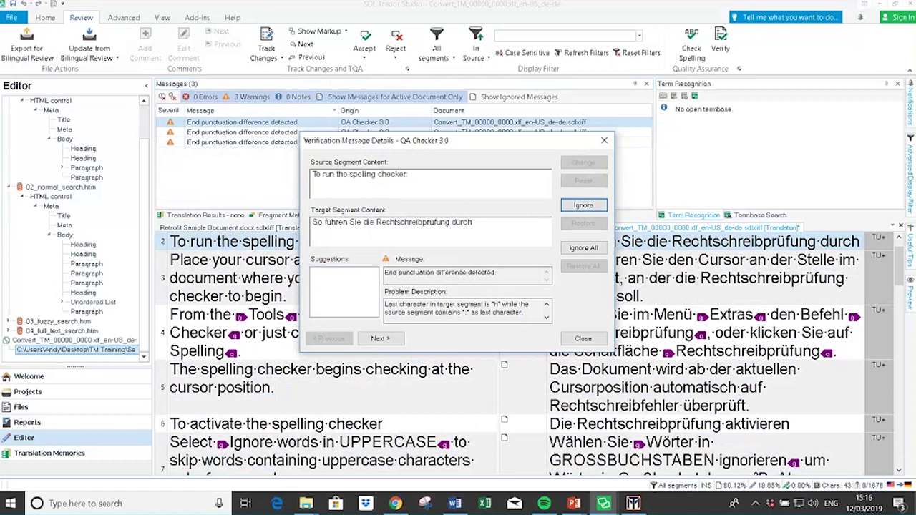
# Add the missing end colons to target segments 2, 11 and 20, and finish the verification.
pyautogui.click(474, 222)
pyautogui.write(':')
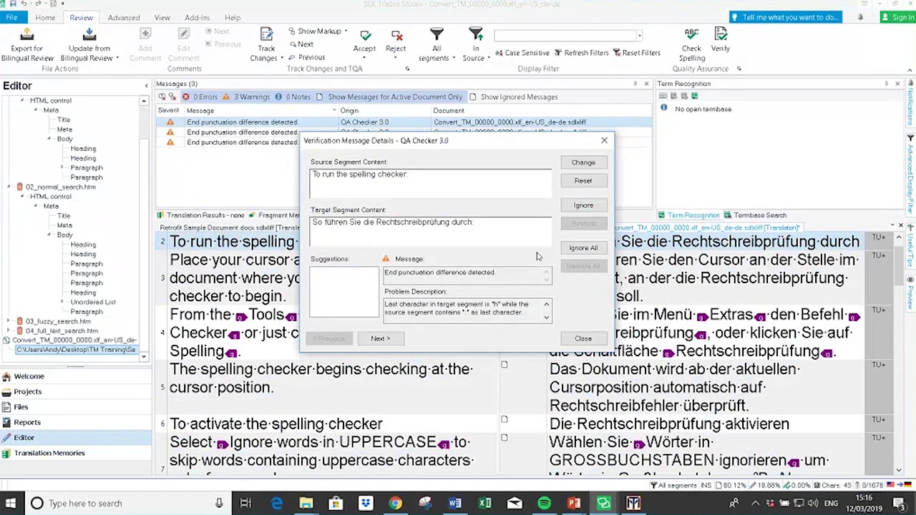
pyautogui.click(583, 162)
pyautogui.click(494, 220)
pyautogui.write(':')
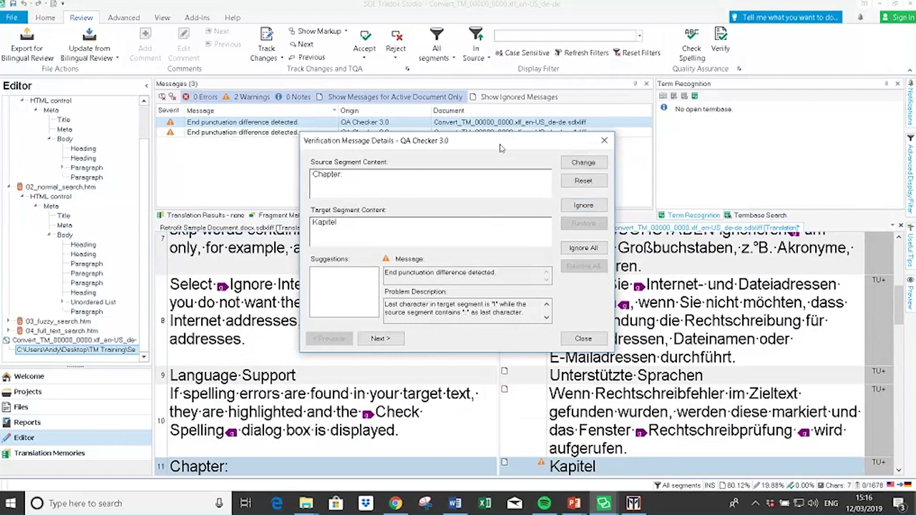
pyautogui.click(583, 163)
pyautogui.click(458, 224)
pyautogui.write('.')
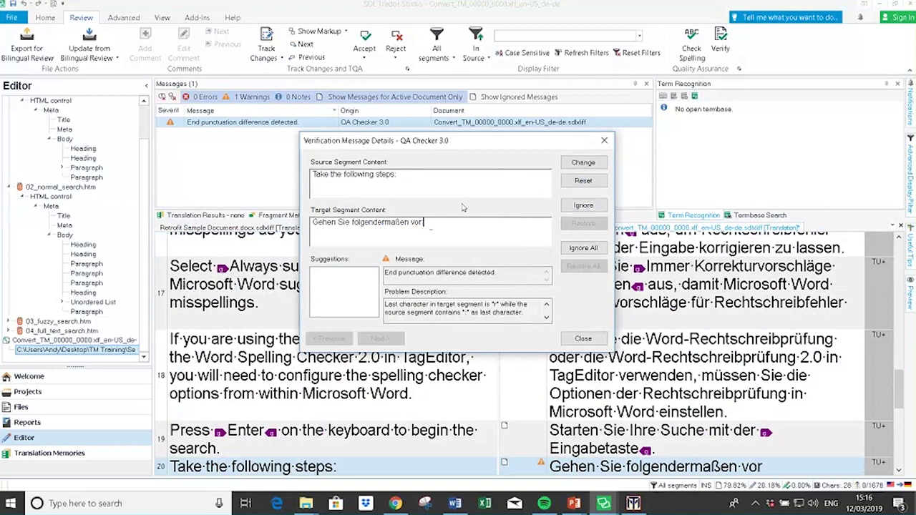
pyautogui.click(583, 162)
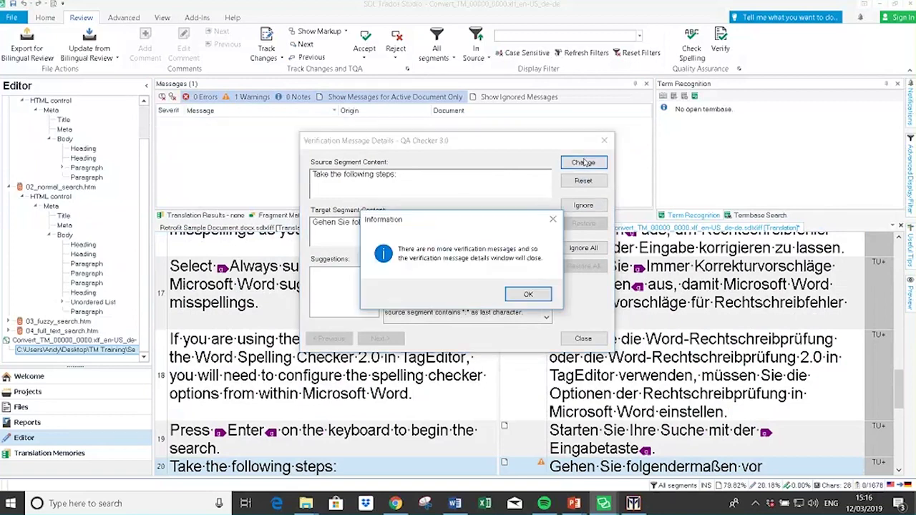
pyautogui.click(526, 293)
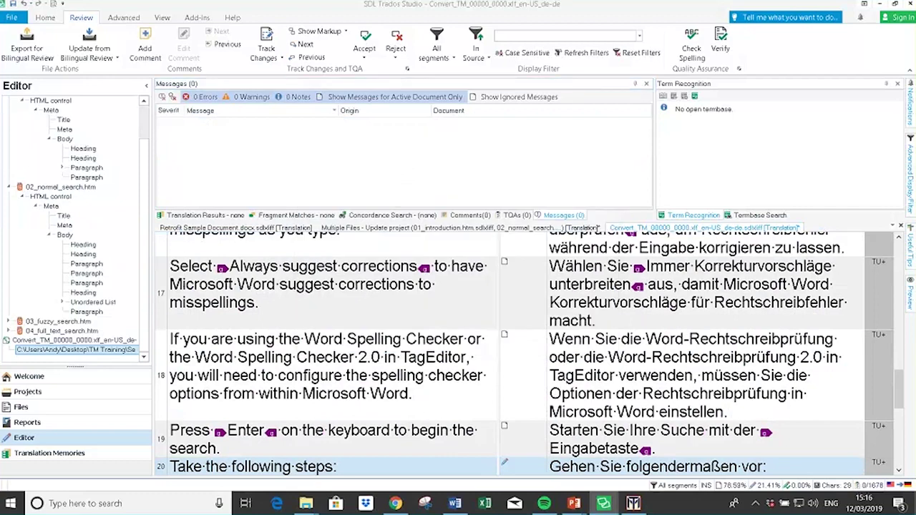
# Confirm the translations of all segments from 1 to 30, starting at the beginning of the document.
pyautogui.click(631, 320)
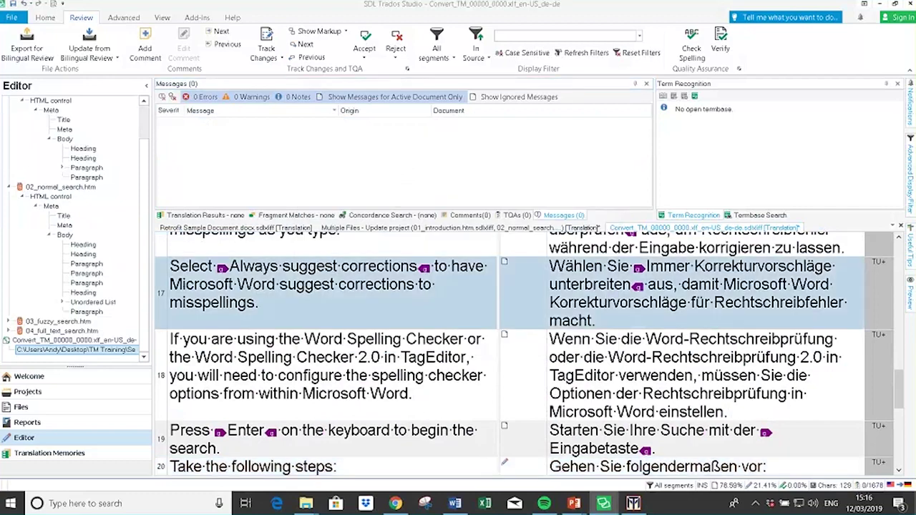
pyautogui.moveTo(899, 386); pyautogui.dragTo(896, 256)
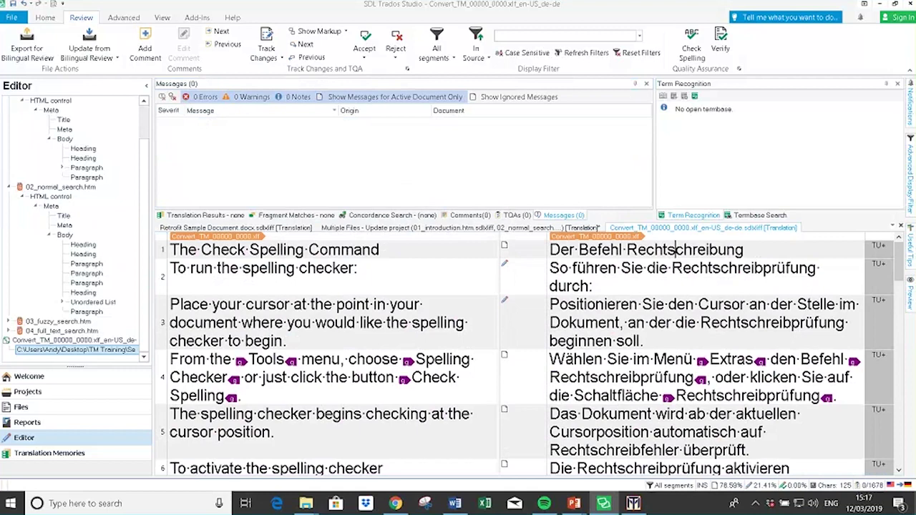
pyautogui.hotkey('ctrl', 'Return')
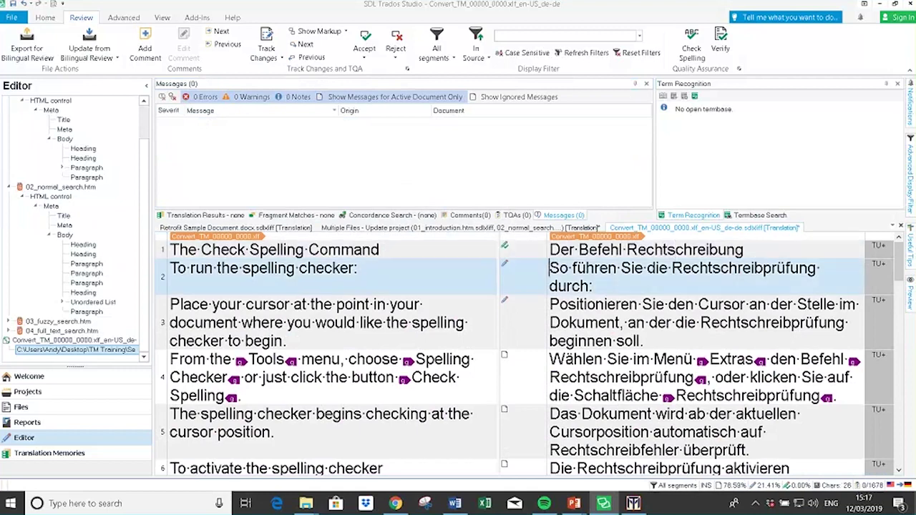
pyautogui.hotkey('ctrl', 'Return')
pyautogui.hotkey('ctrl', 'Return')
pyautogui.hotkey('ctrl', 'Return')
pyautogui.hotkey('ctrl', 'Return')
pyautogui.hotkey('ctrl', 'Return')
pyautogui.hotkey('ctrl', 'Return')
pyautogui.hotkey('ctrl', 'Return')
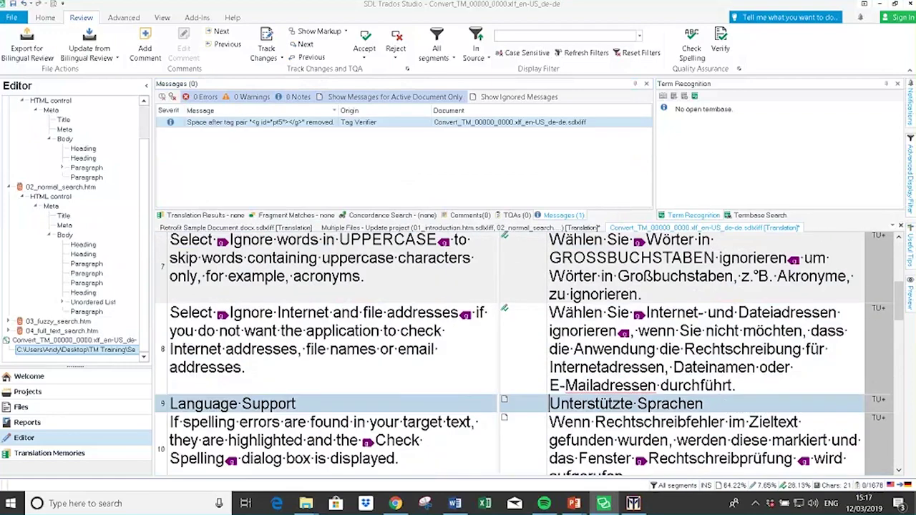
pyautogui.hotkey('ctrl', 'Return')
pyautogui.hotkey('ctrl', 'Return')
pyautogui.hotkey('ctrl', 'Return')
pyautogui.hotkey('ctrl', 'Return')
pyautogui.hotkey('ctrl', 'Return')
pyautogui.hotkey('ctrl', 'Return')
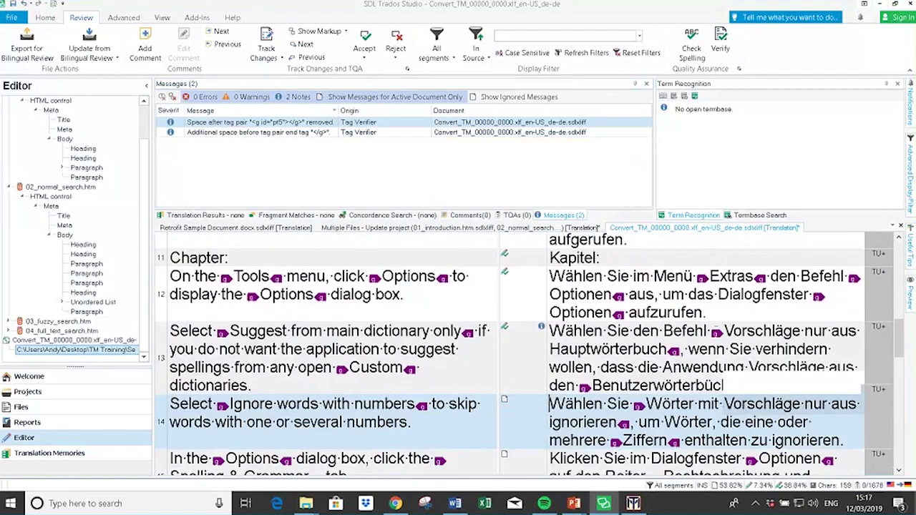
pyautogui.hotkey('ctrl', 'Return')
pyautogui.hotkey('ctrl', 'Return')
pyautogui.hotkey('ctrl', 'Return')
pyautogui.hotkey('ctrl', 'Return')
pyautogui.hotkey('ctrl', 'Return')
pyautogui.hotkey('ctrl', 'Return')
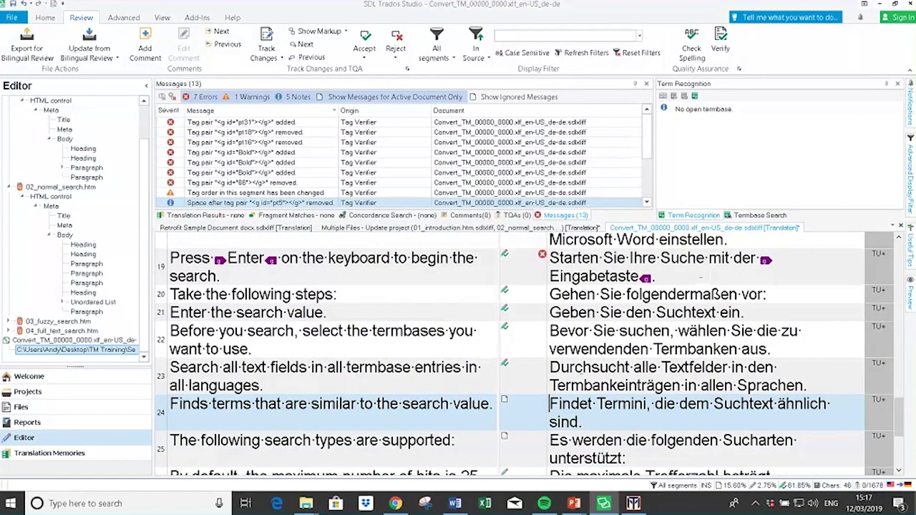
pyautogui.hotkey('ctrl', 'Return')
pyautogui.hotkey('ctrl', 'Return')
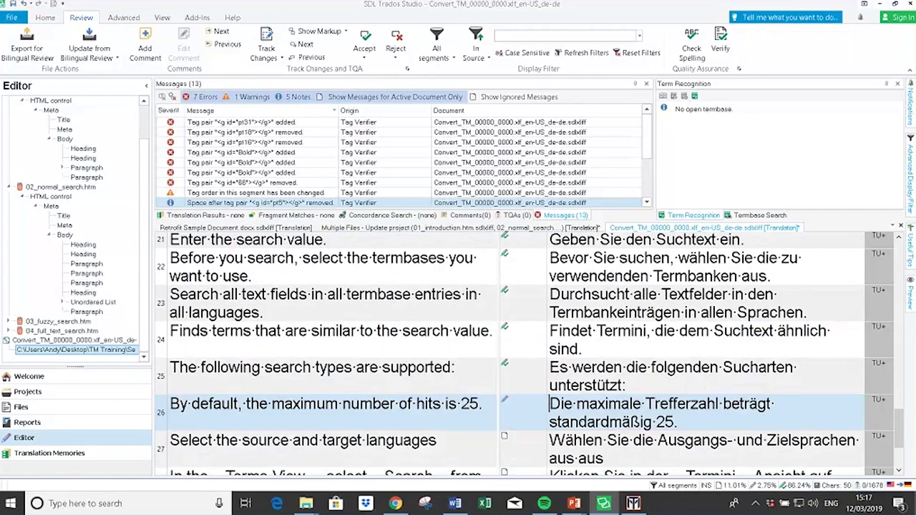
pyautogui.hotkey('ctrl', 'Return')
pyautogui.hotkey('ctrl', 'Return')
pyautogui.hotkey('ctrl', 'Return')
pyautogui.hotkey('ctrl', 'Return')
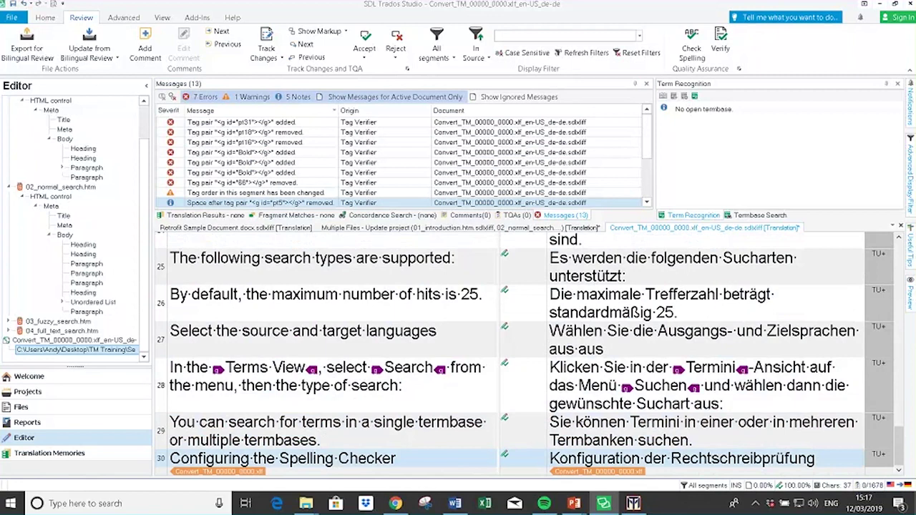
# Close the corrected Convert_TM_00000_0000.xlf_en-US_de-de document and dismiss the error message.
pyautogui.click(581, 367)
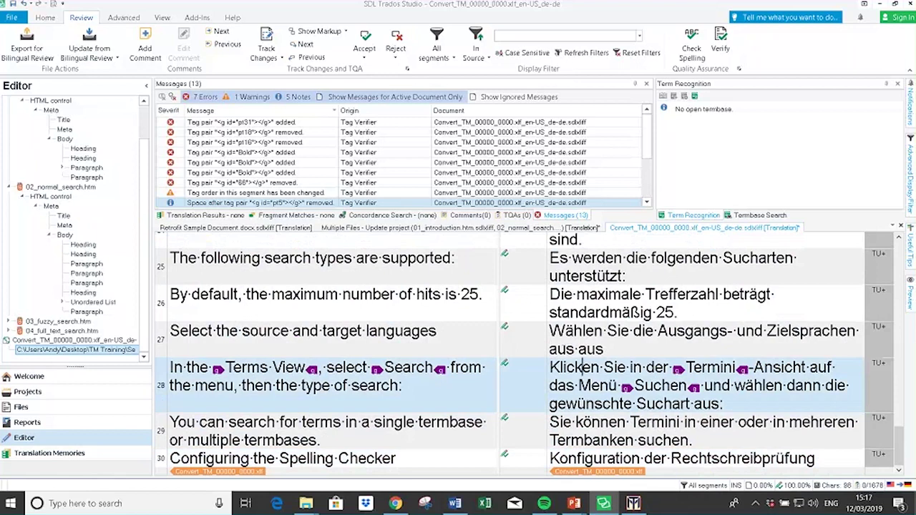
pyautogui.click(901, 227)
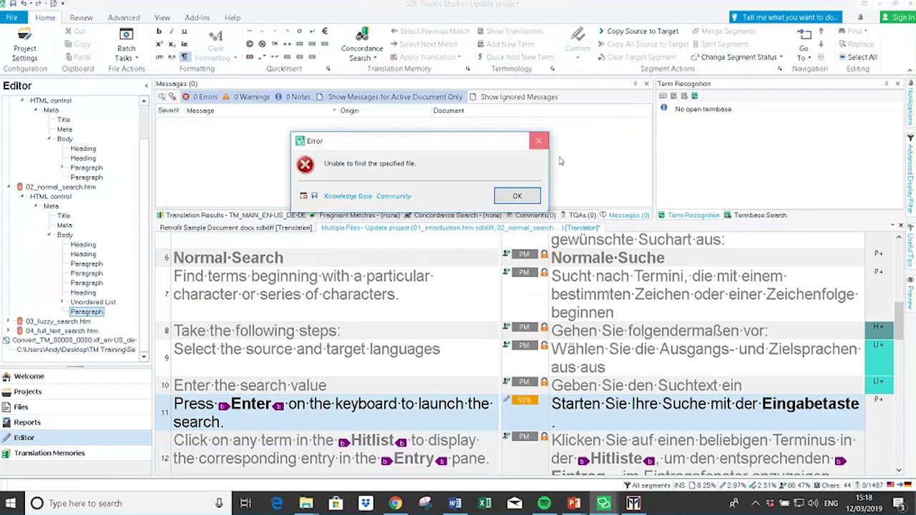
pyautogui.click(538, 140)
# Open the translation memory Convert_TM from the 03 - Apps folder for maintenance.
pyautogui.click(43, 453)
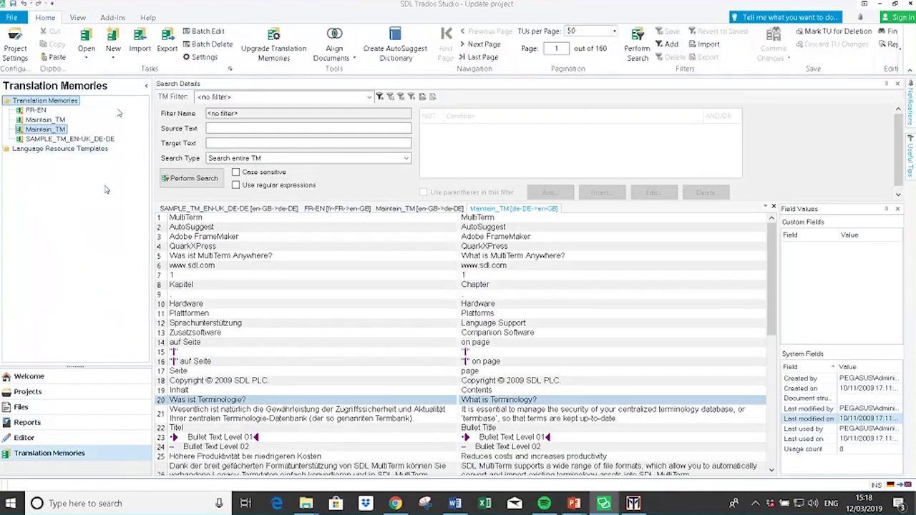
pyautogui.click(87, 41)
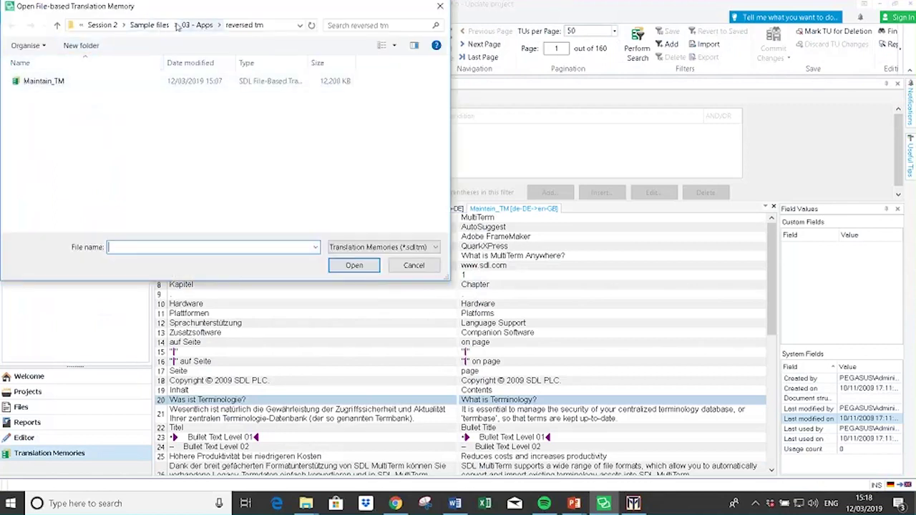
pyautogui.click(200, 25)
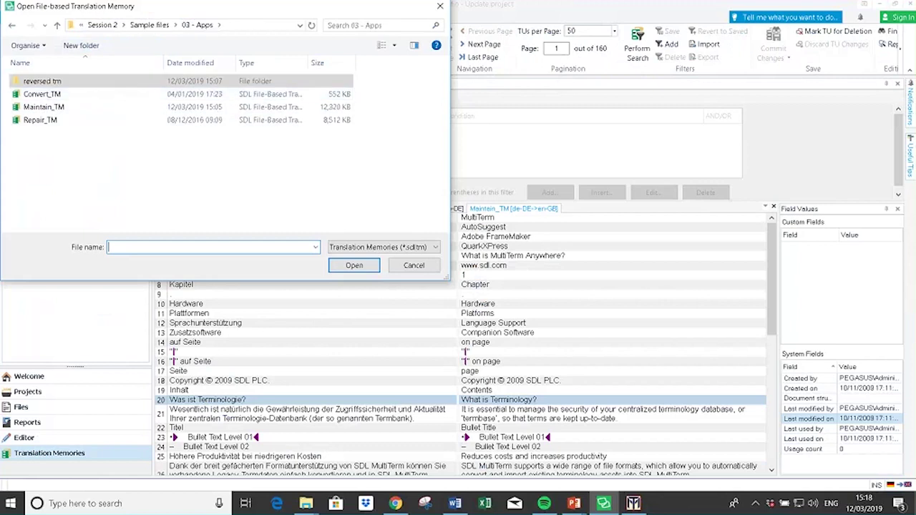
pyautogui.click(48, 95)
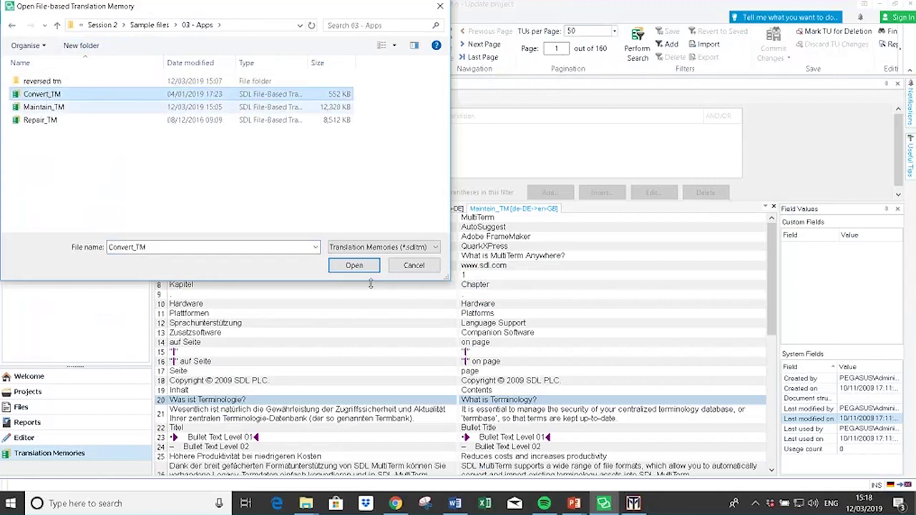
pyautogui.click(354, 265)
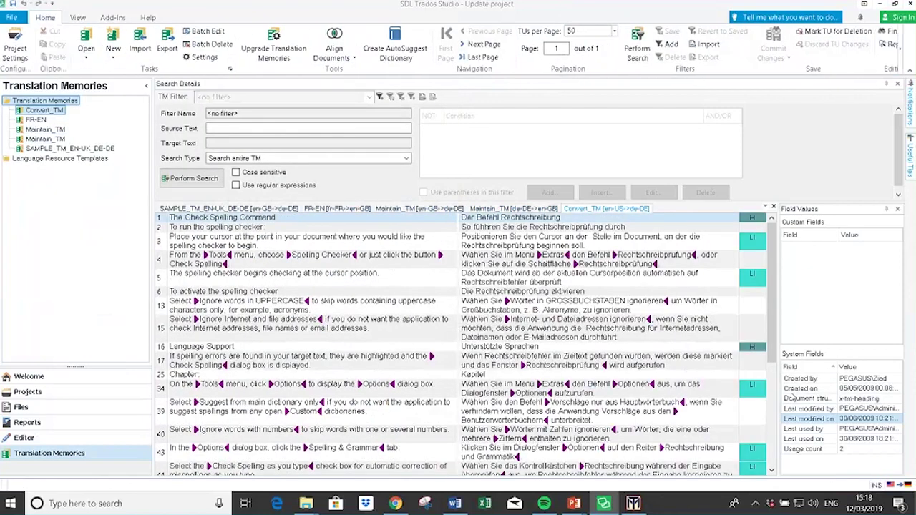
# Examine the original German translation of the maximum number of hits in unit 85 of Convert_TM.
pyautogui.moveTo(772, 333); pyautogui.dragTo(773, 412)
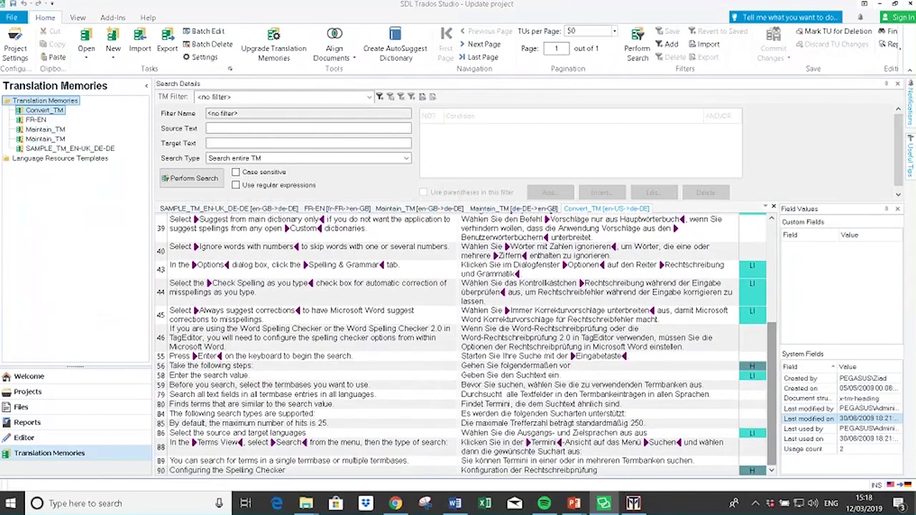
pyautogui.doubleClick(637, 422)
pyautogui.press('Escape')
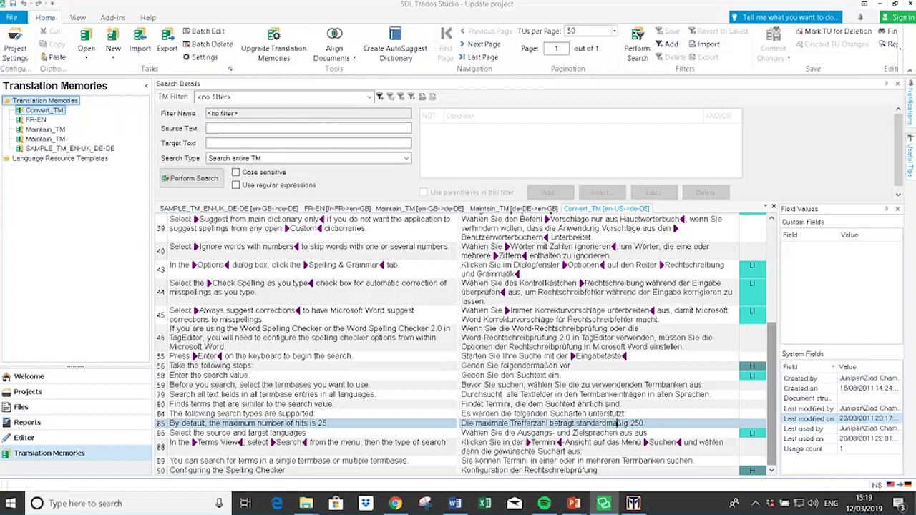
# Start an import into Convert_TM and add the file Convert_TM_00000_0000.xlf_en-US_de-de from the 03 - Apps folder.
pyautogui.rightClick(61, 113)
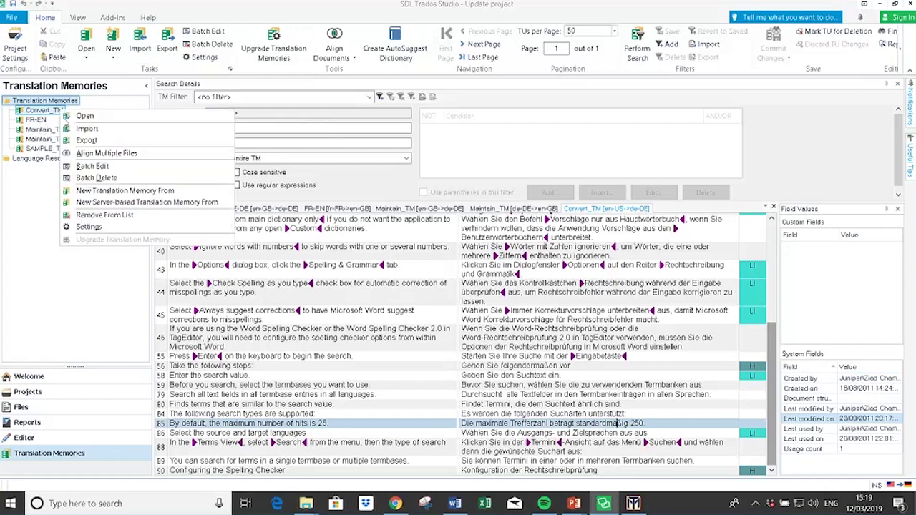
pyautogui.click(142, 35)
pyautogui.click(143, 34)
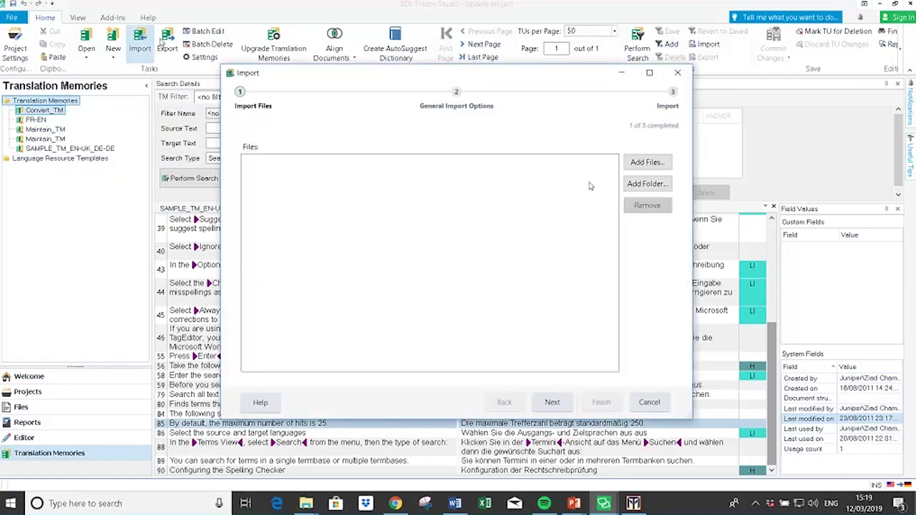
pyautogui.click(646, 164)
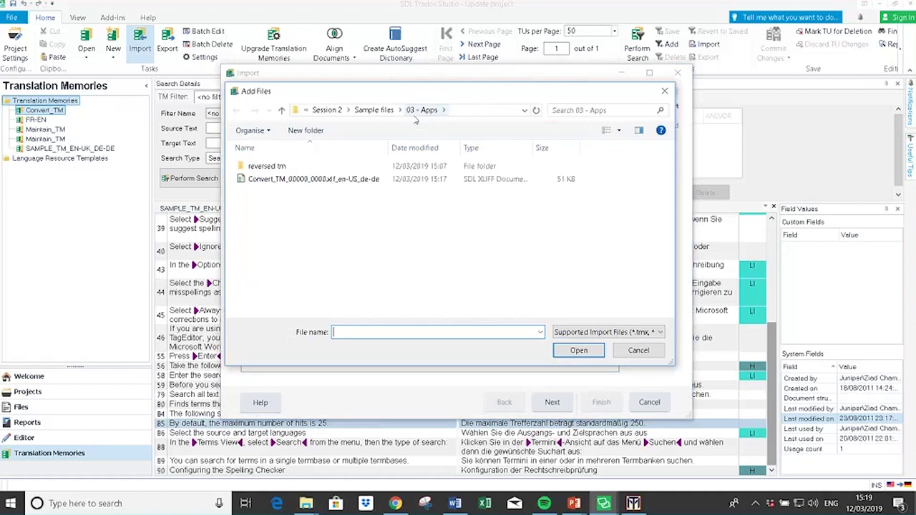
pyautogui.click(283, 183)
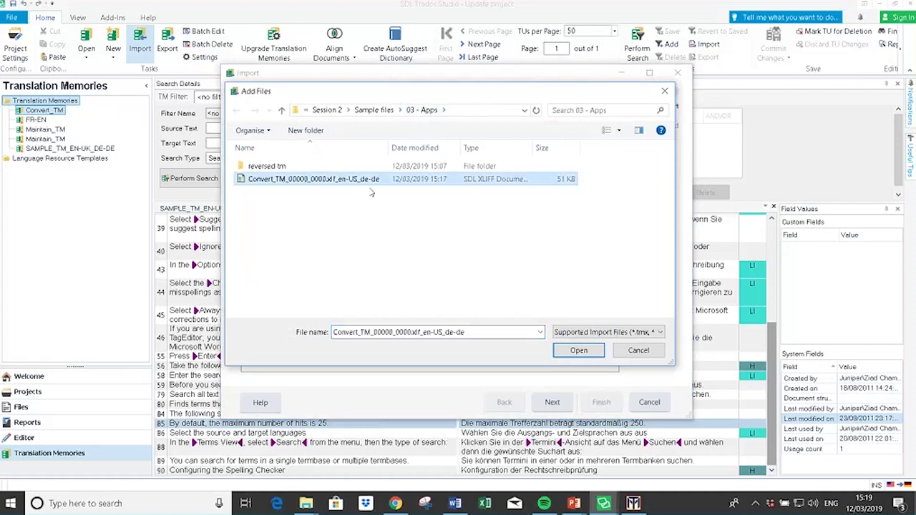
pyautogui.click(578, 350)
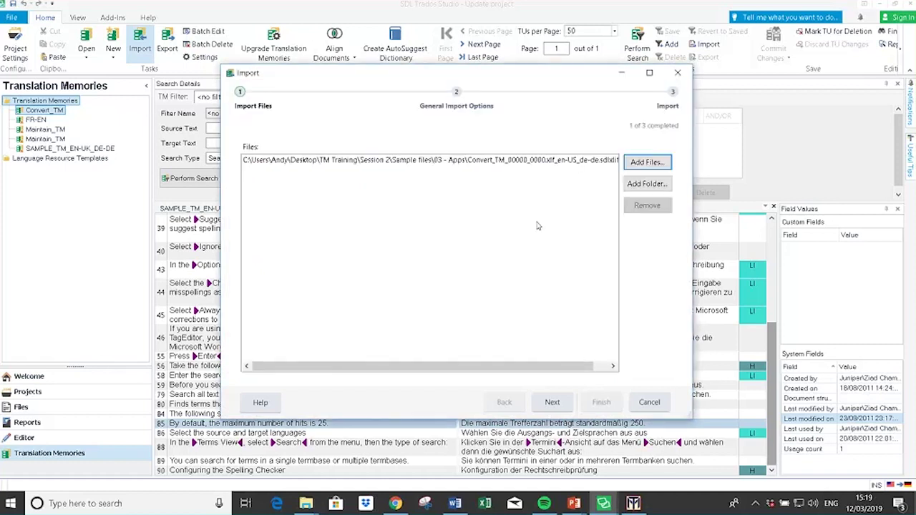
# Import the translated, approved and signed-off segments, overwriting existing translation units where target segments differ, and close the import wizard.
pyautogui.click(554, 402)
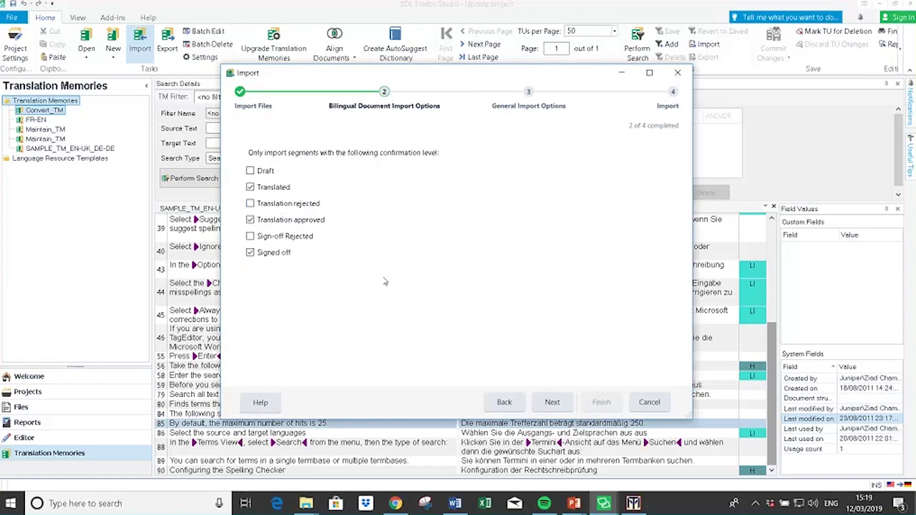
pyautogui.press('Return')
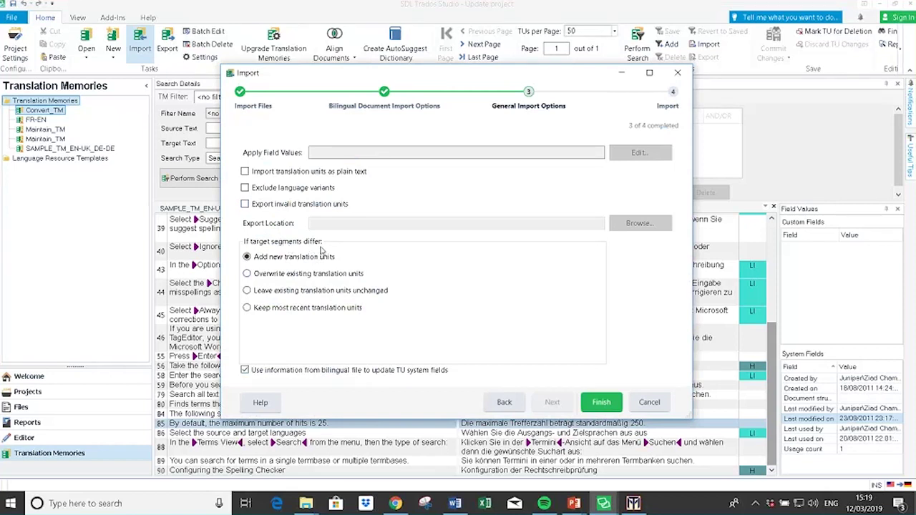
pyautogui.click(247, 275)
pyautogui.click(601, 404)
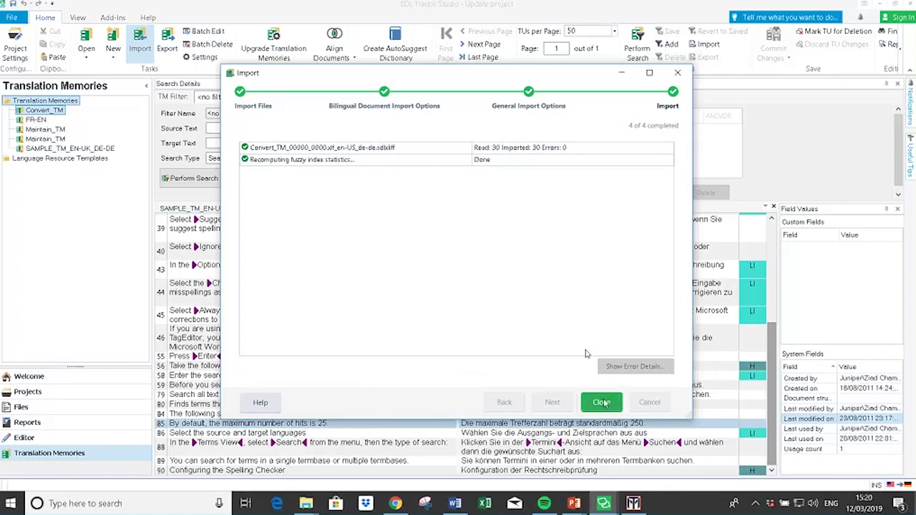
pyautogui.click(601, 402)
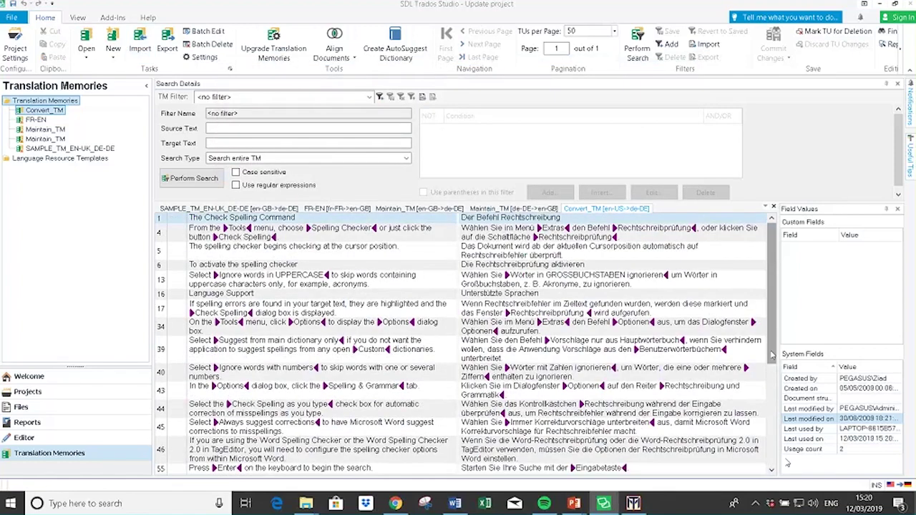
# Examine the reimported German translations in units 94 to 97 at the end of Convert_TM.
pyautogui.moveTo(772, 355); pyautogui.dragTo(771, 465)
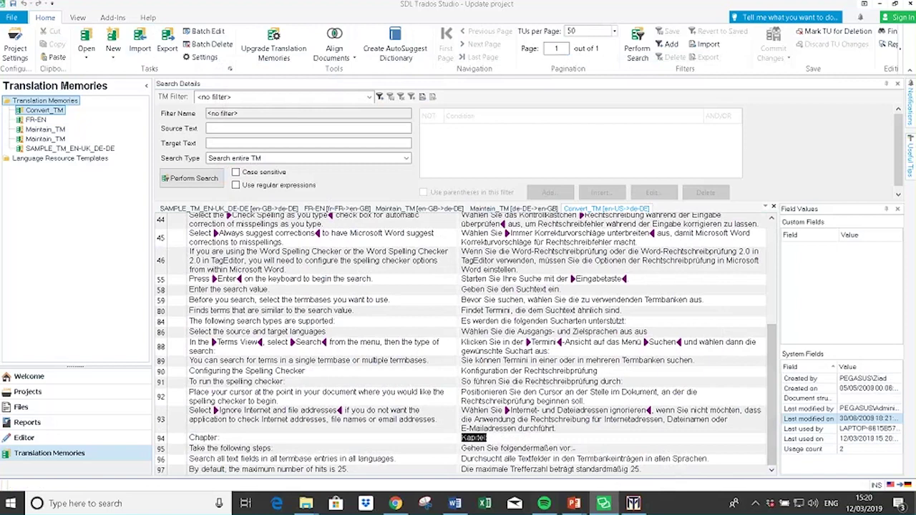
pyautogui.click(571, 448)
pyautogui.write(':')
pyautogui.press('Return')
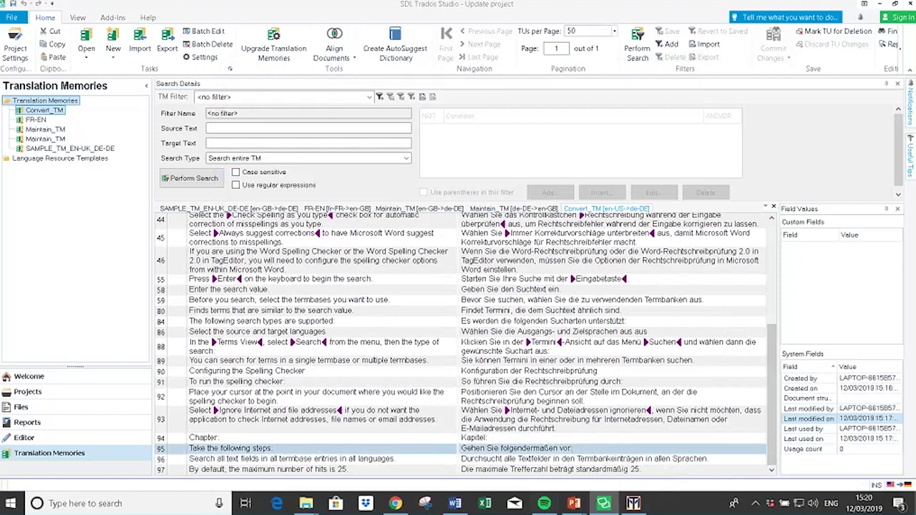
pyautogui.click(573, 448)
# Switch to the PowerPoint slide show and return to the Useful Apps slide.
pyautogui.hotkey('alt', 'Tab')
pyautogui.hotkey('alt', 'Tab')
pyautogui.hotkey('alt', 'Tab')
pyautogui.hotkey('alt', 'Tab')
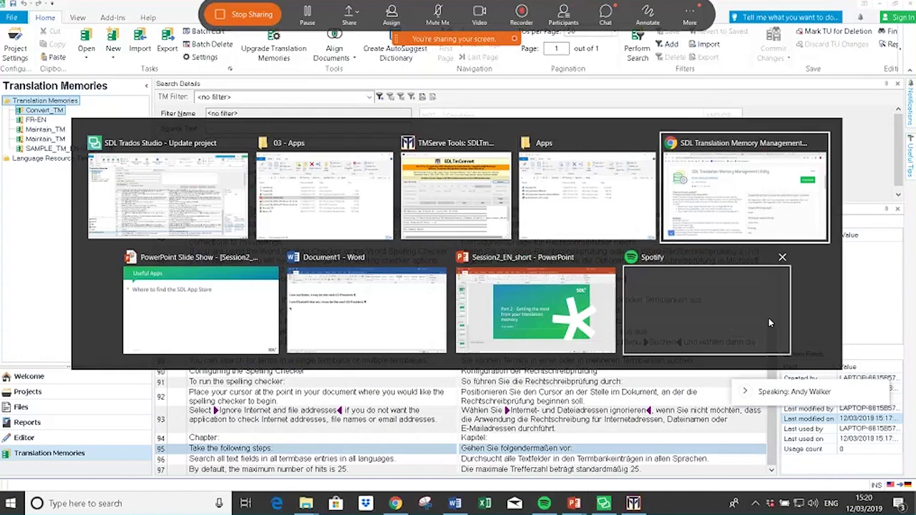
pyautogui.hotkey('alt', 'Tab')
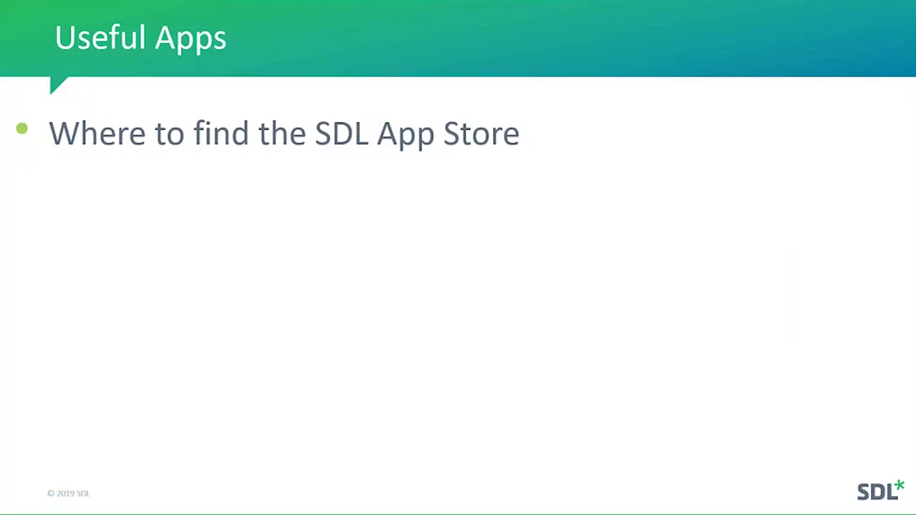
pyautogui.press('Left')
pyautogui.press('Right')
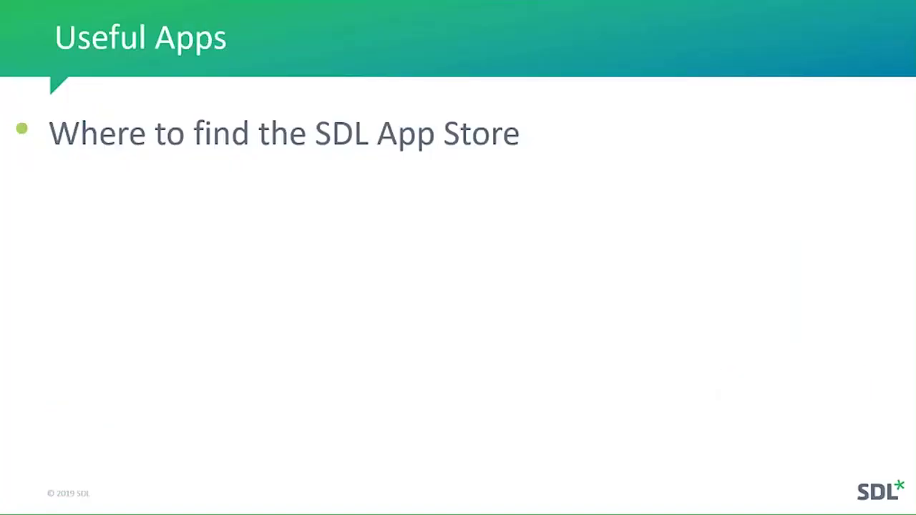